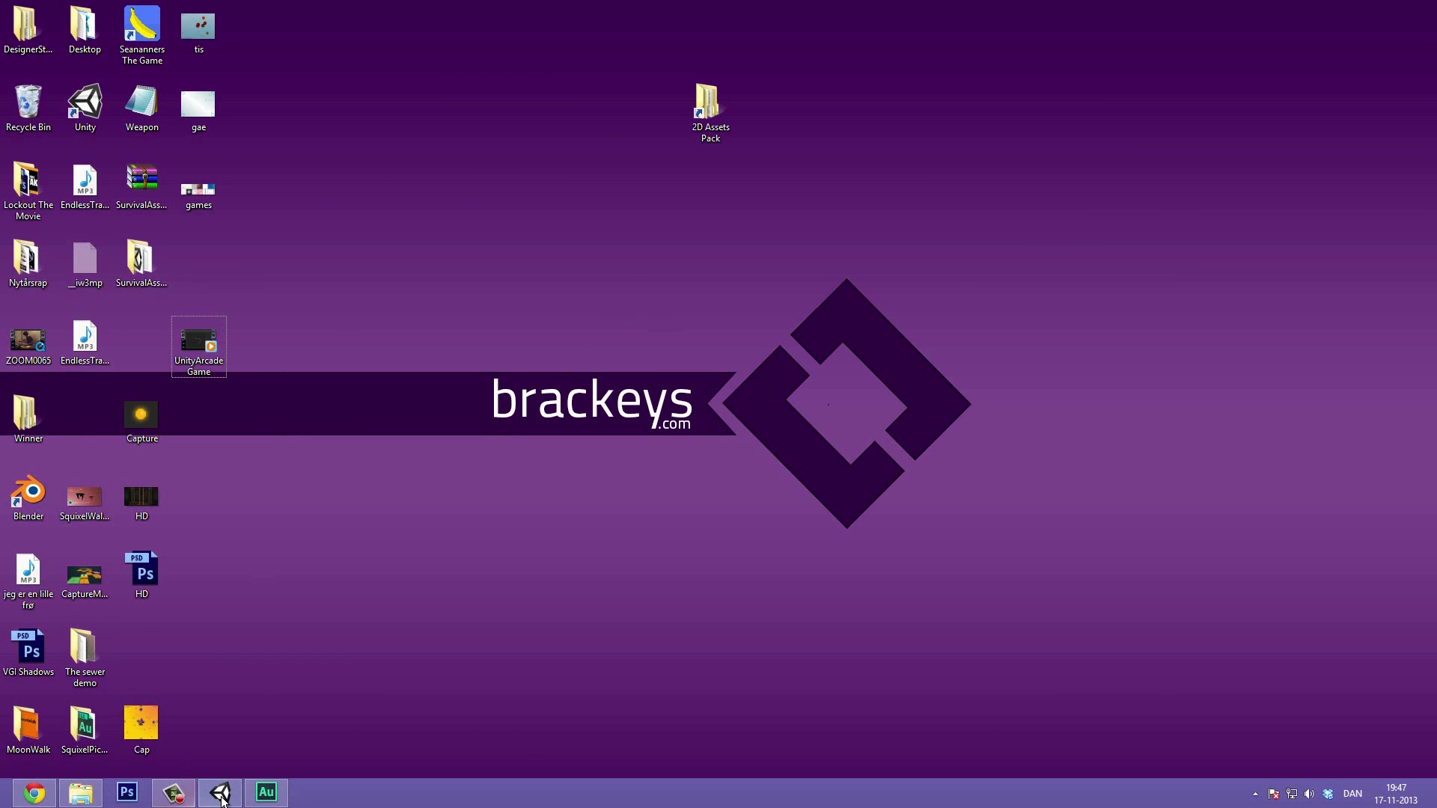
Return to the Unity editor and frame the coin in the Scene view
left_click(219, 793)
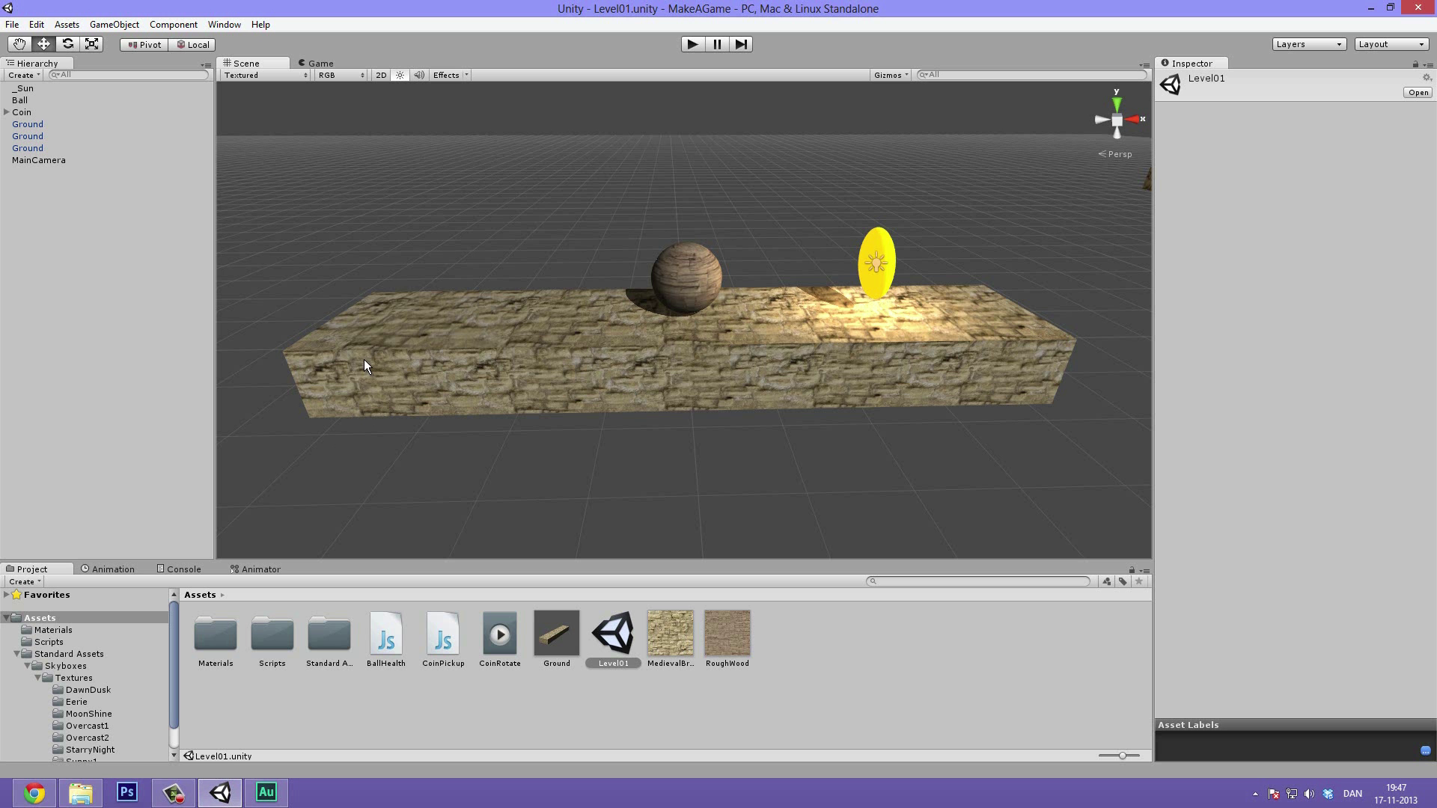
left_click_drag(779, 203, 710, 221, "alt")
middle_click_drag(710, 220, 705, 269)
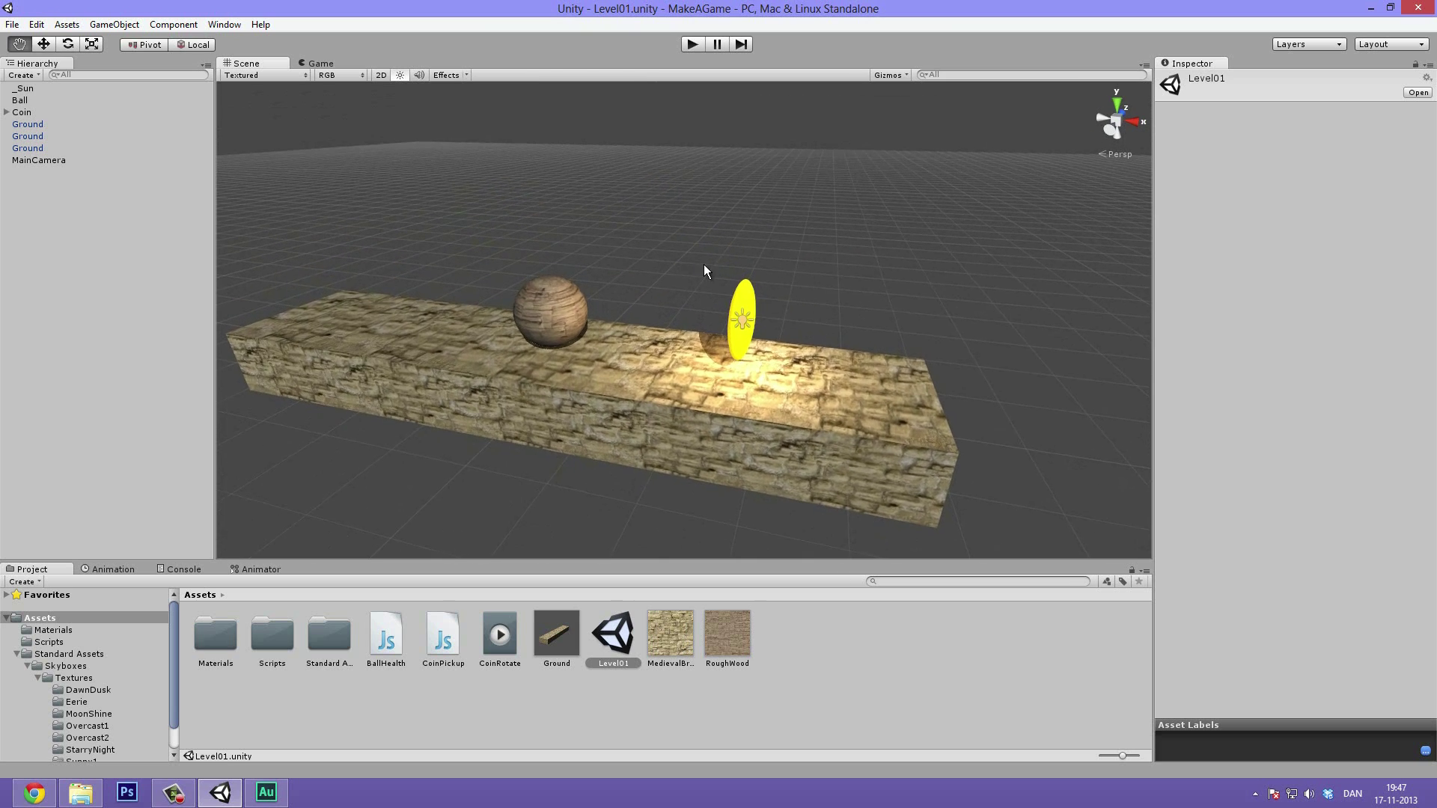
left_click_drag(704, 270, 917, 240, "alt")
left_click(765, 276)
key("f")
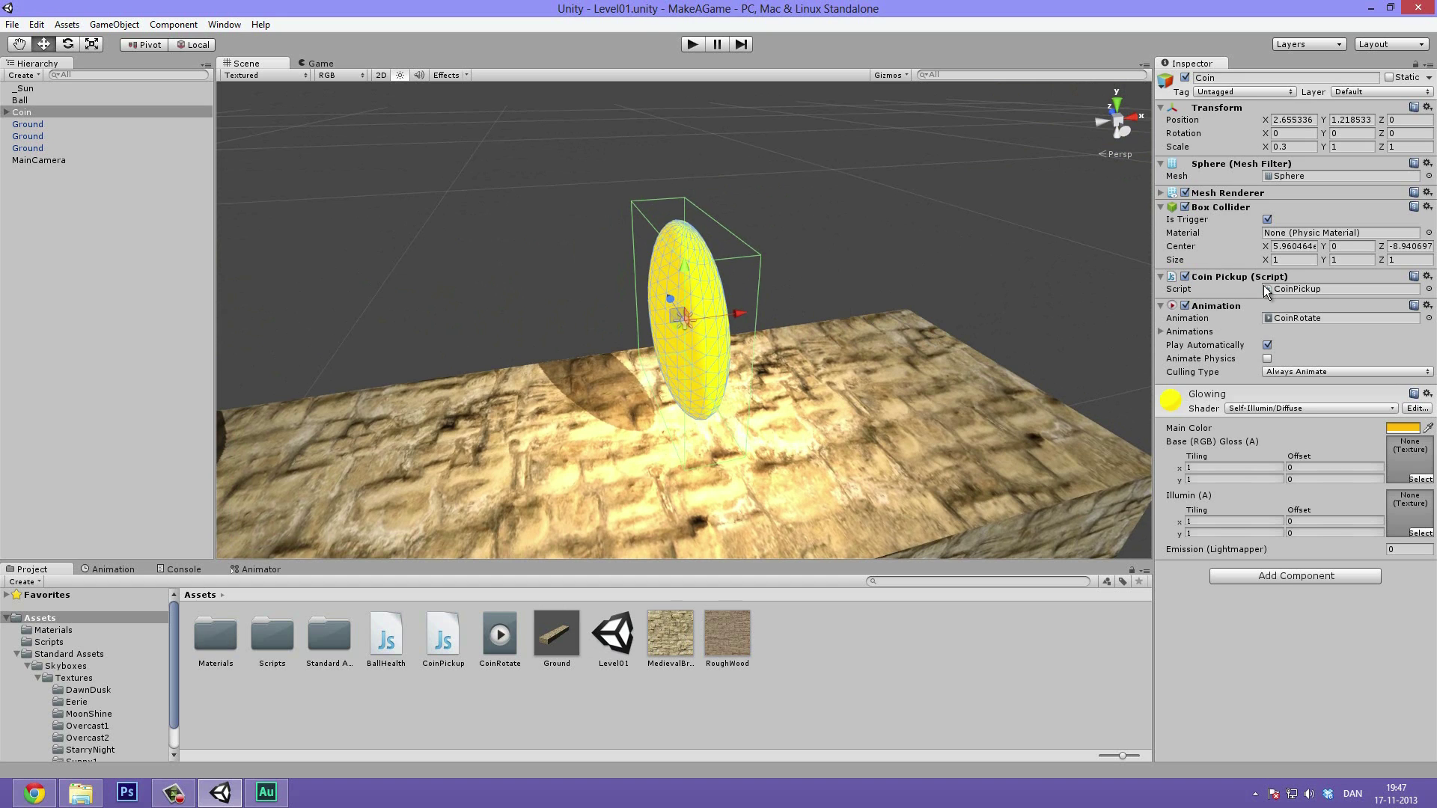
Play the level, roll the ball right into the coin, then stop and reselect the coin
left_click(695, 44)
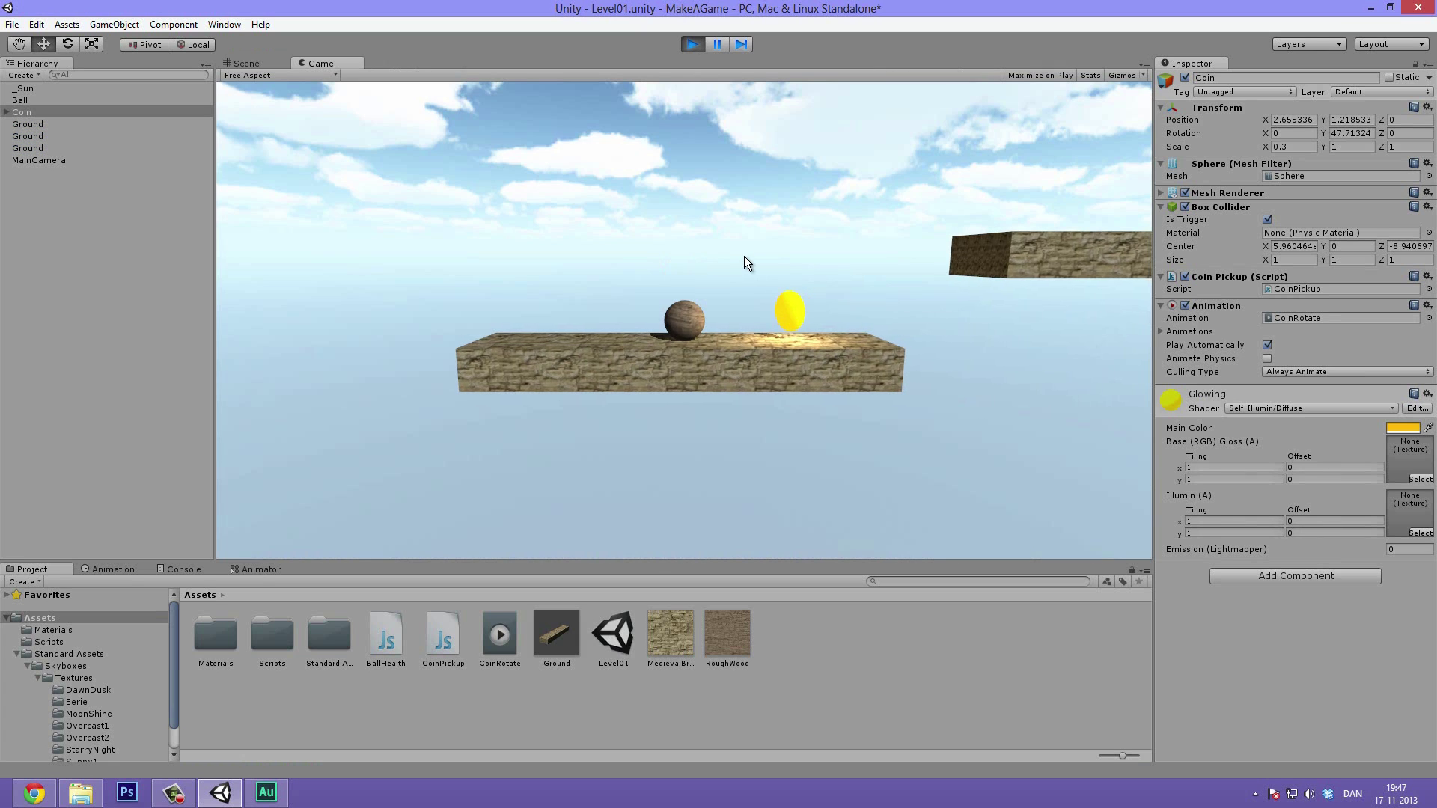
key("Right")
left_click(689, 42)
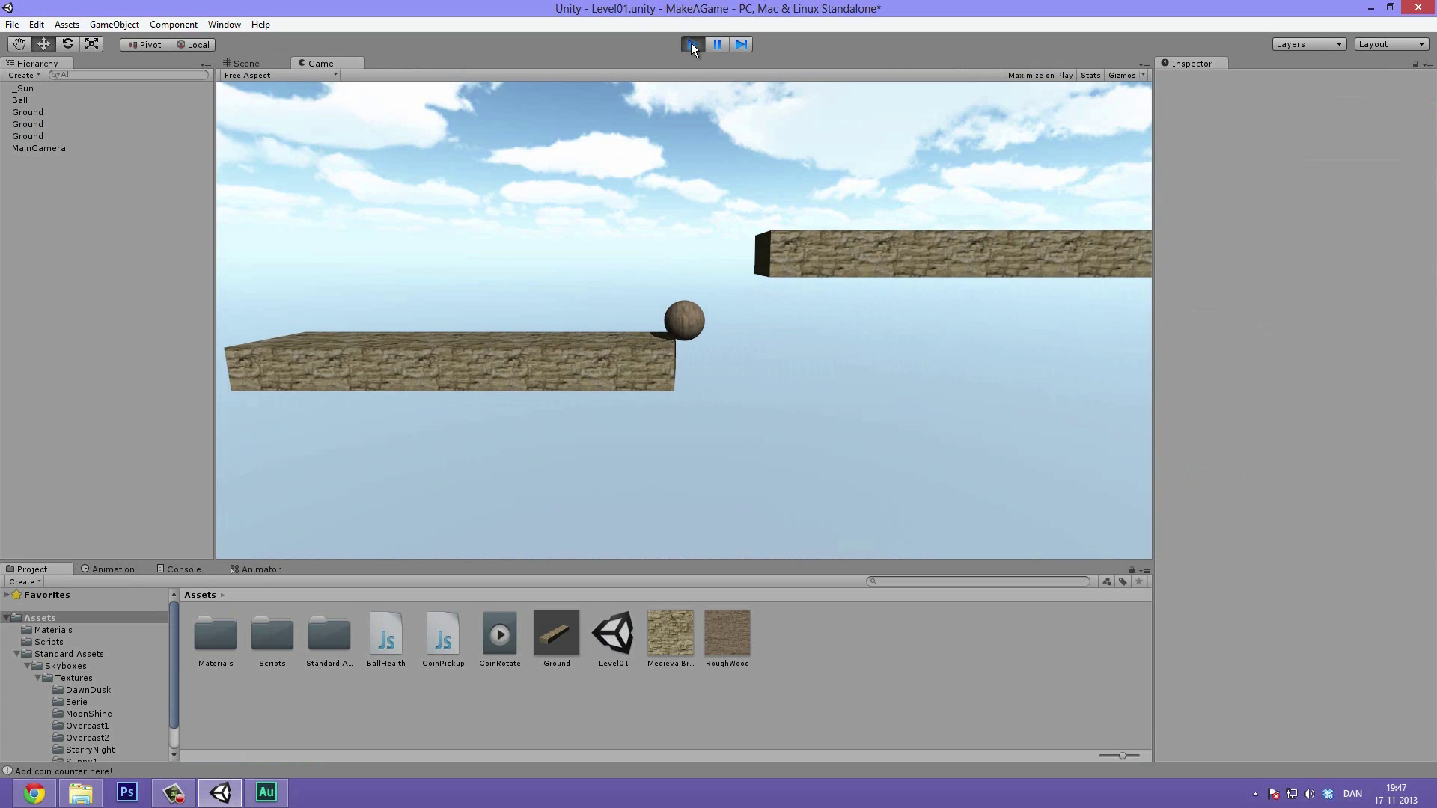
left_click(691, 45)
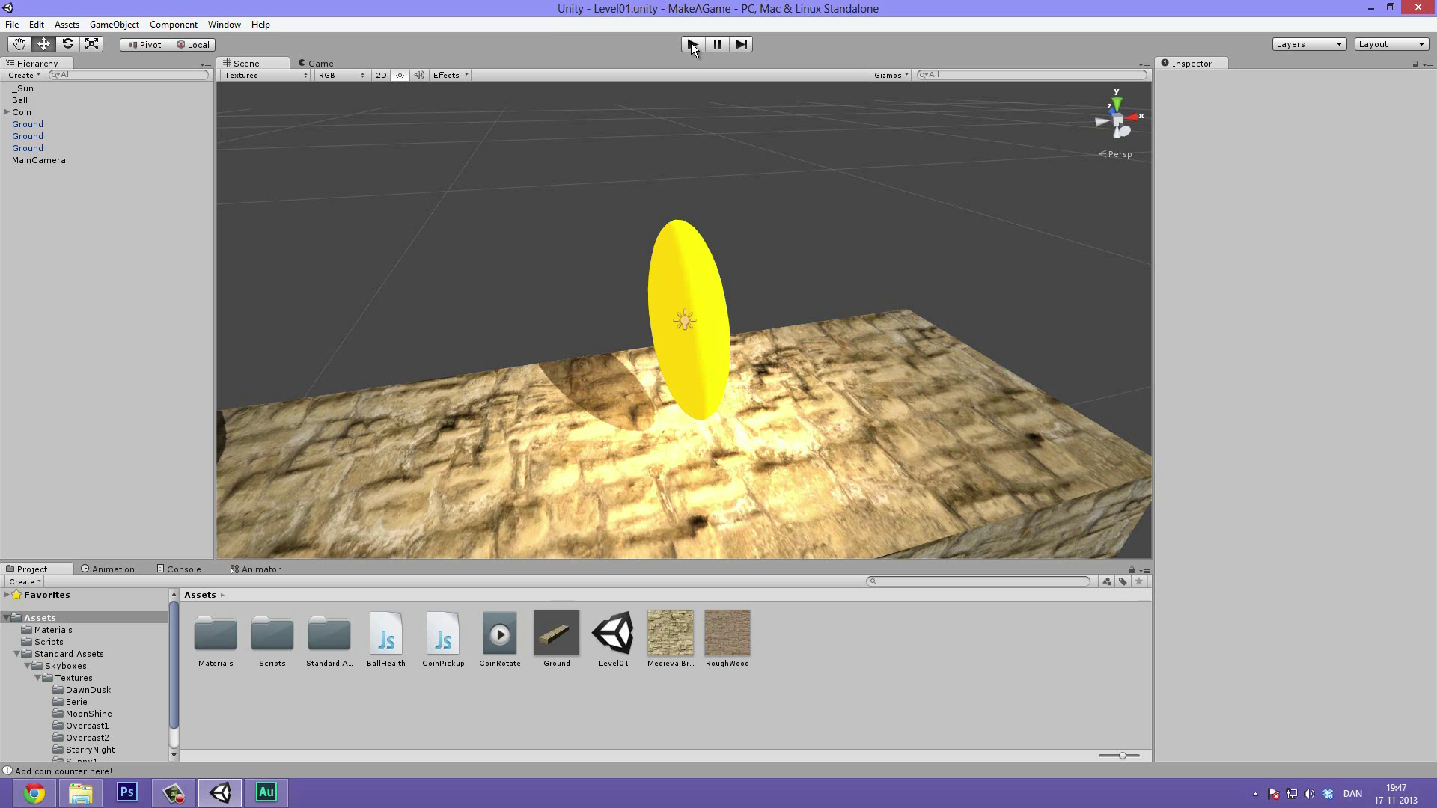
left_click(681, 262)
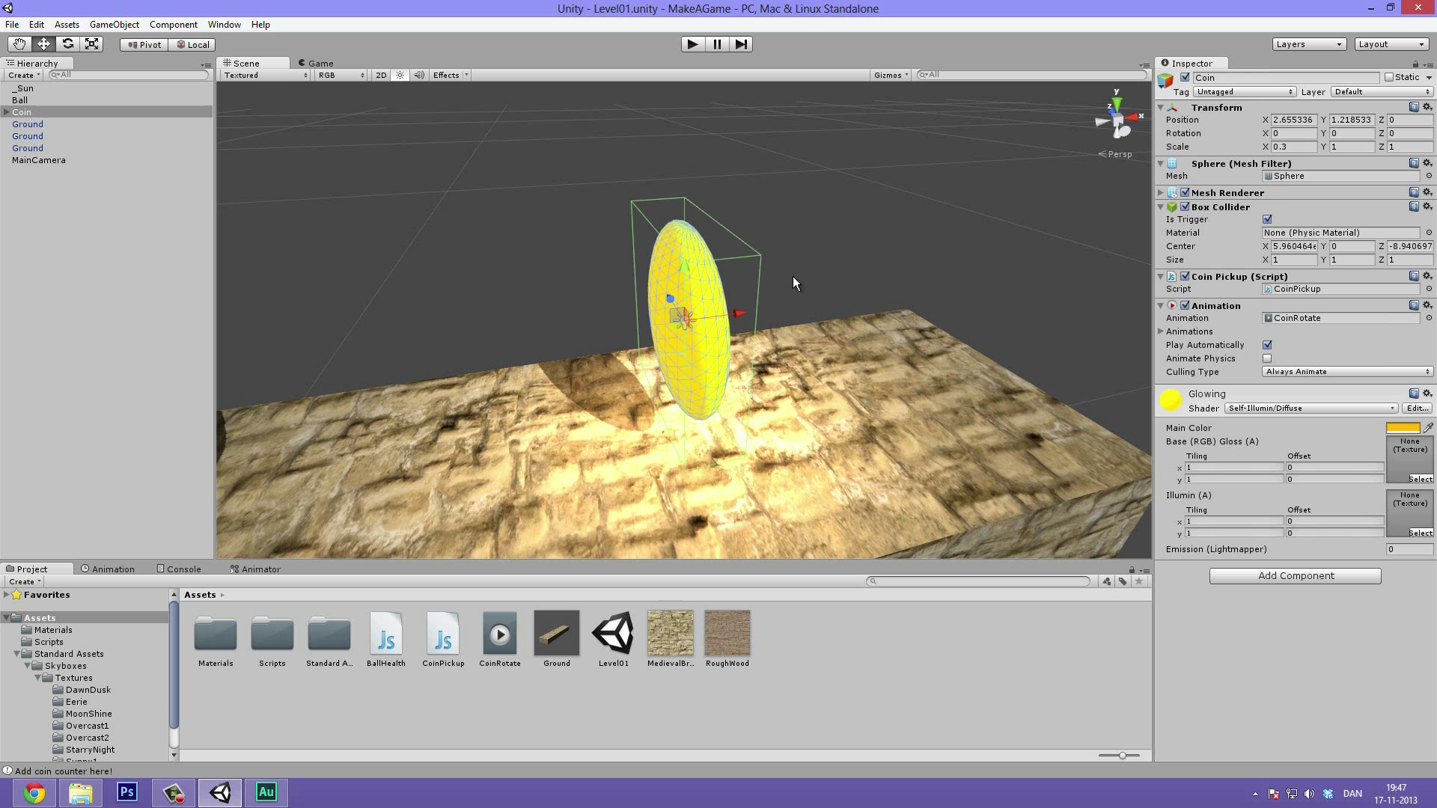
Deselect the coin, orbit the view along the platform, and bring up GameObject > Create Other
left_click(461, 130)
scroll(461, 129, "down", 10)
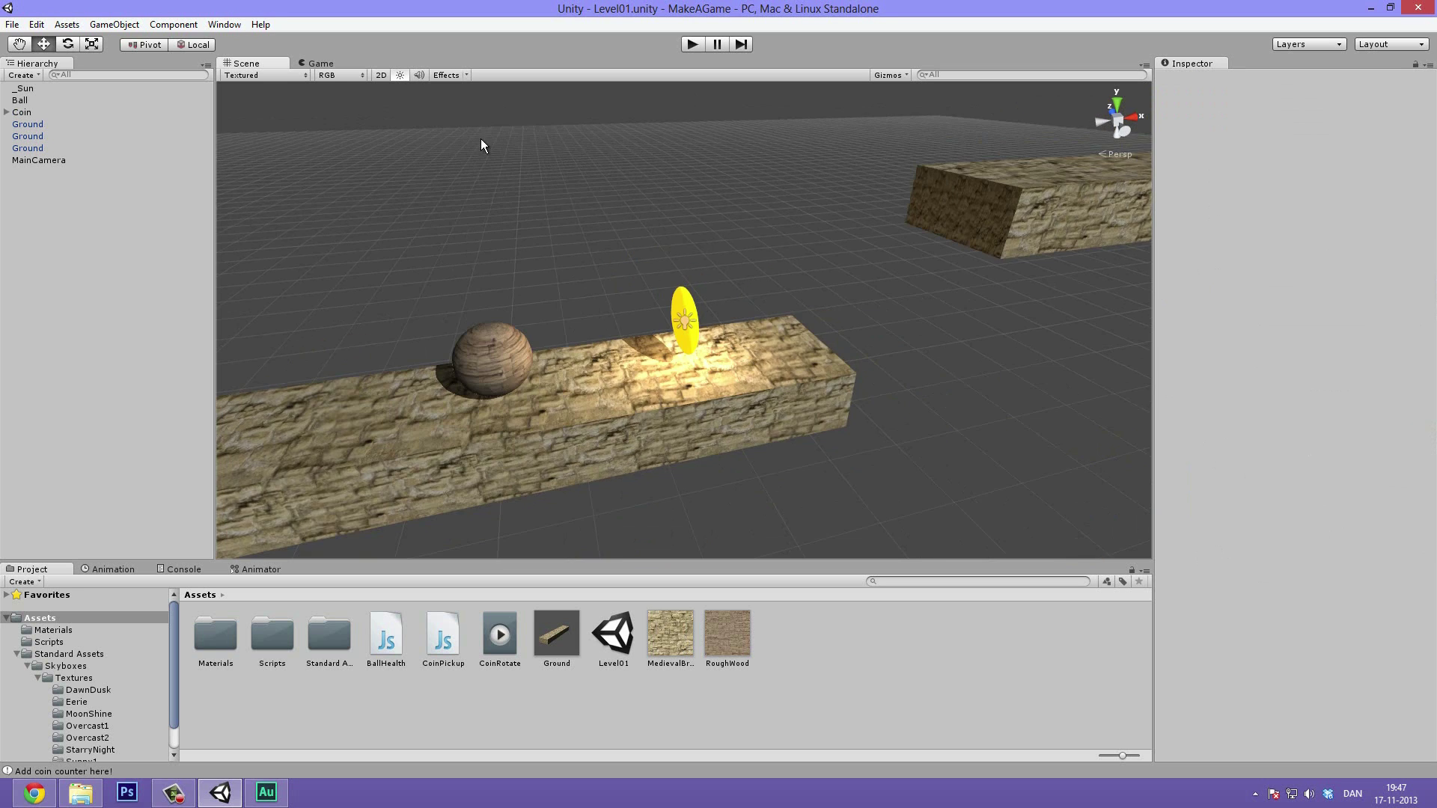
middle_click_drag(480, 176, 519, 146)
mouse_move(519, 147)
left_mouse_down("alt")
mouse_move(794, 120)
mouse_move(524, 143)
left_mouse_up("alt")
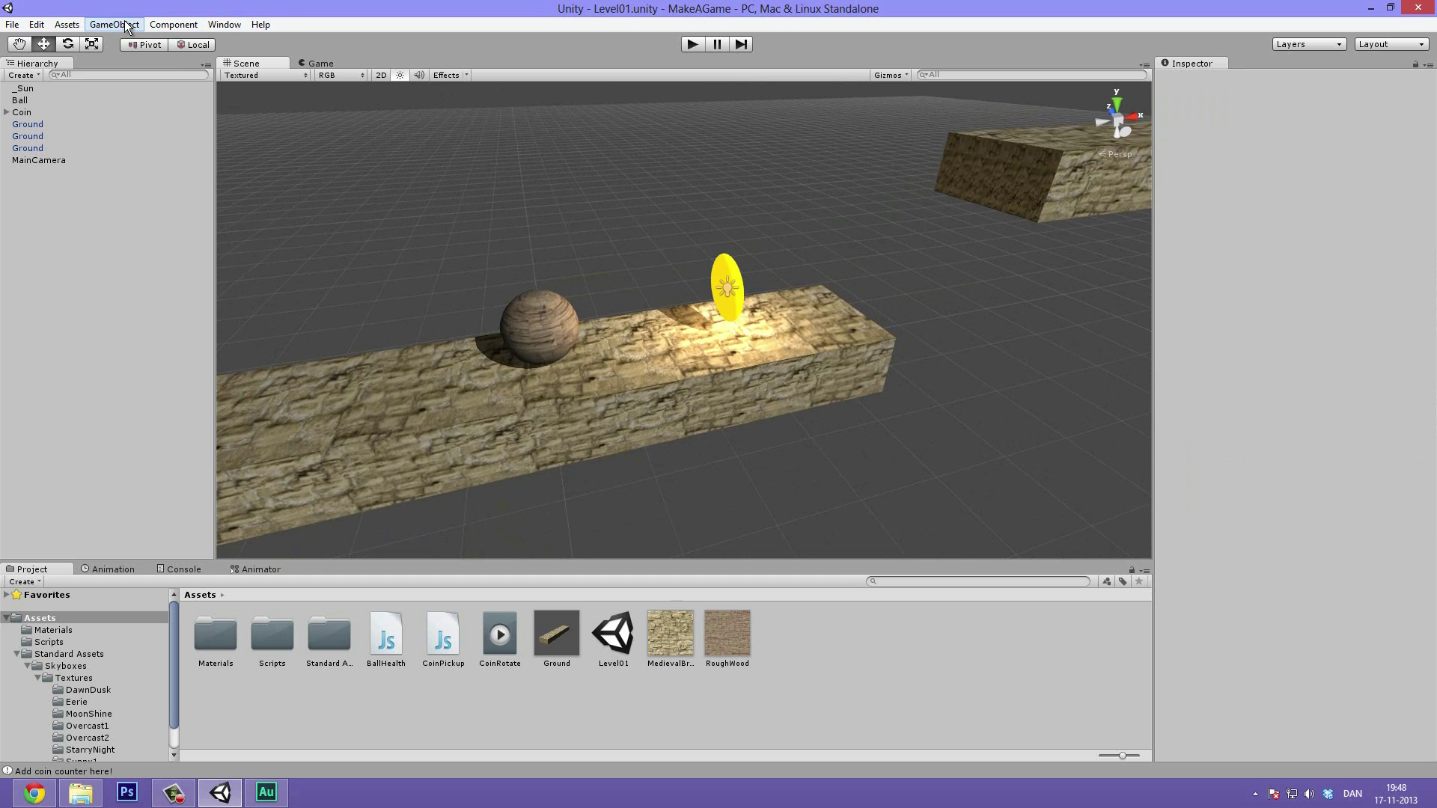
left_click(130, 26)
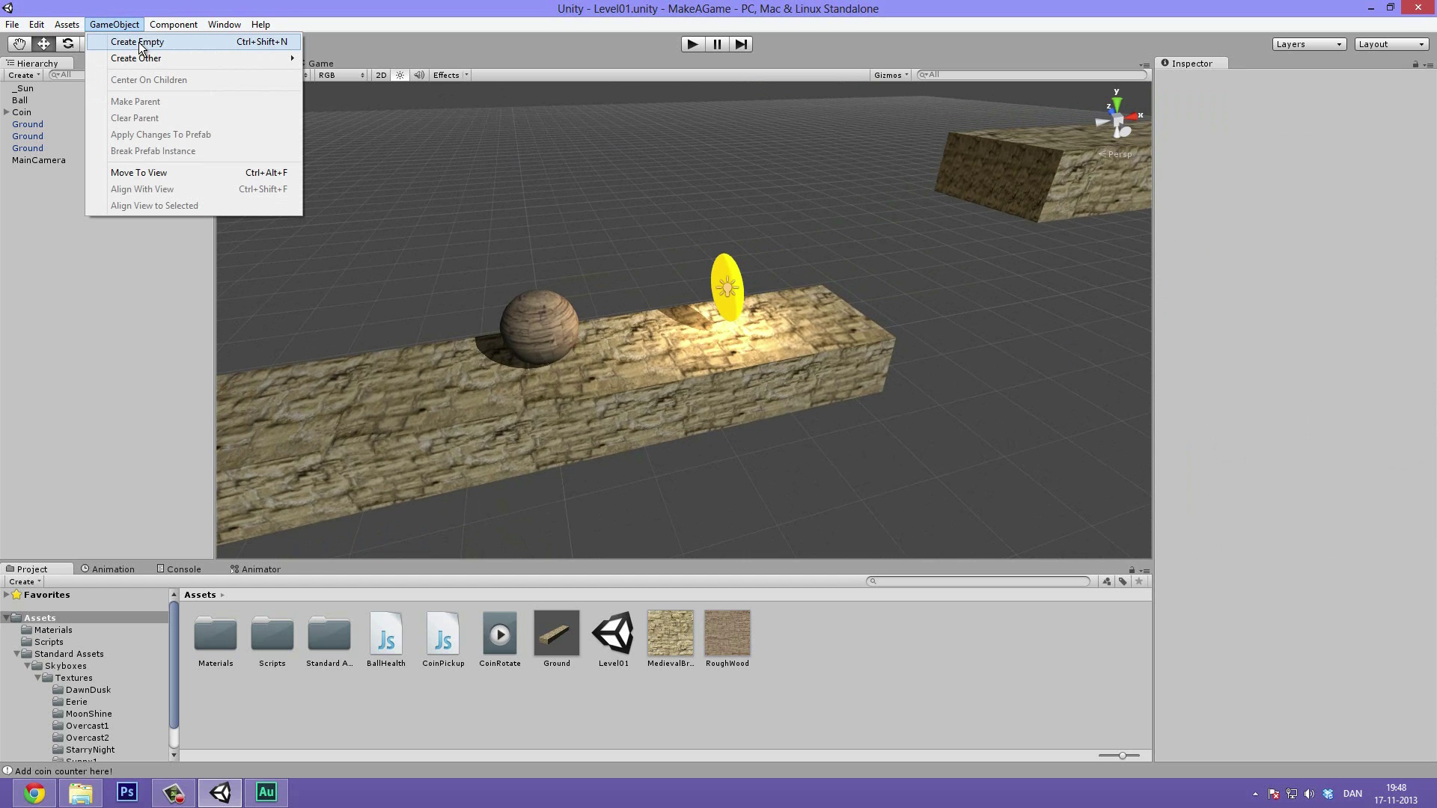
mouse_move(134, 58)
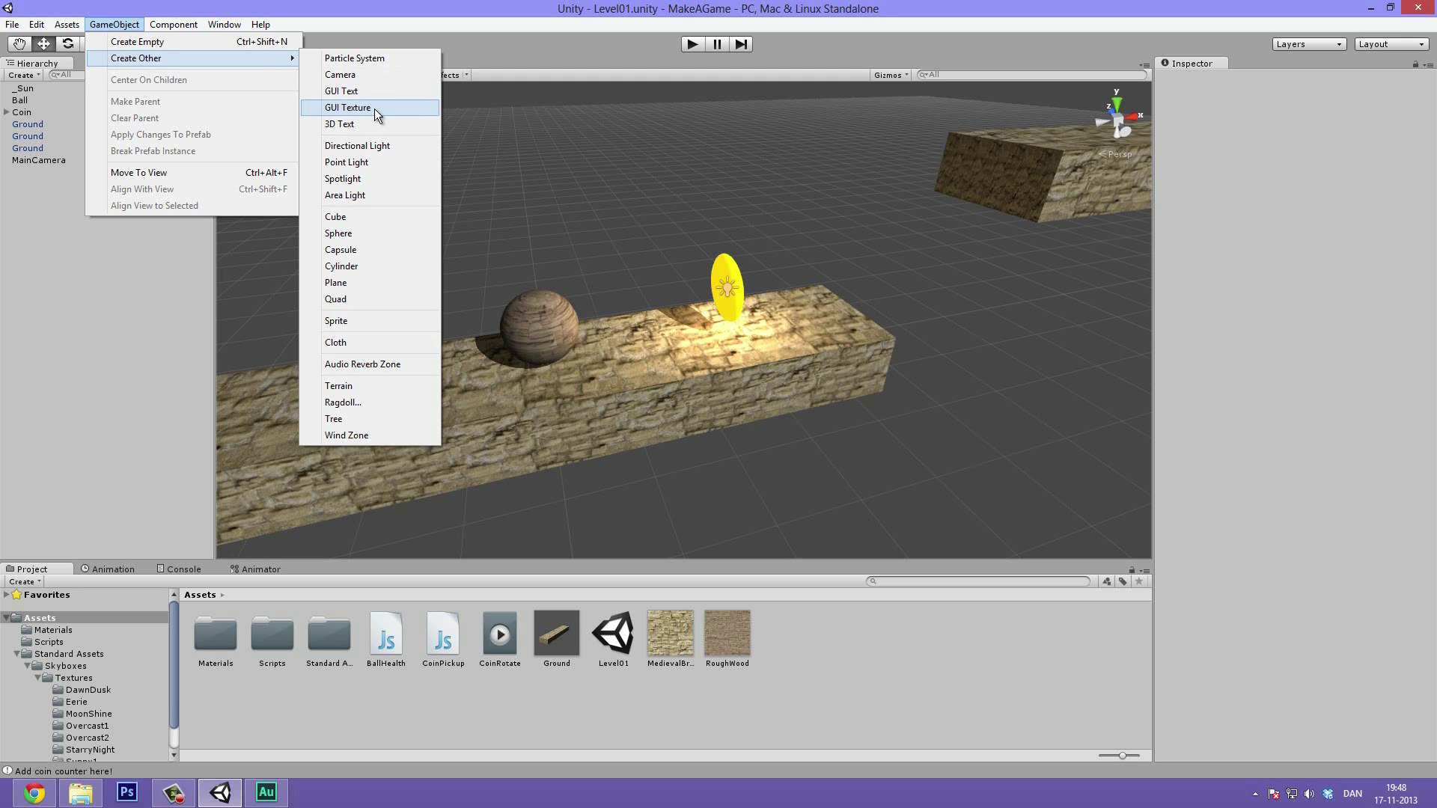
Create a Particle System and drag it up its Y axis to about 3.3 above the platform
left_click(364, 59)
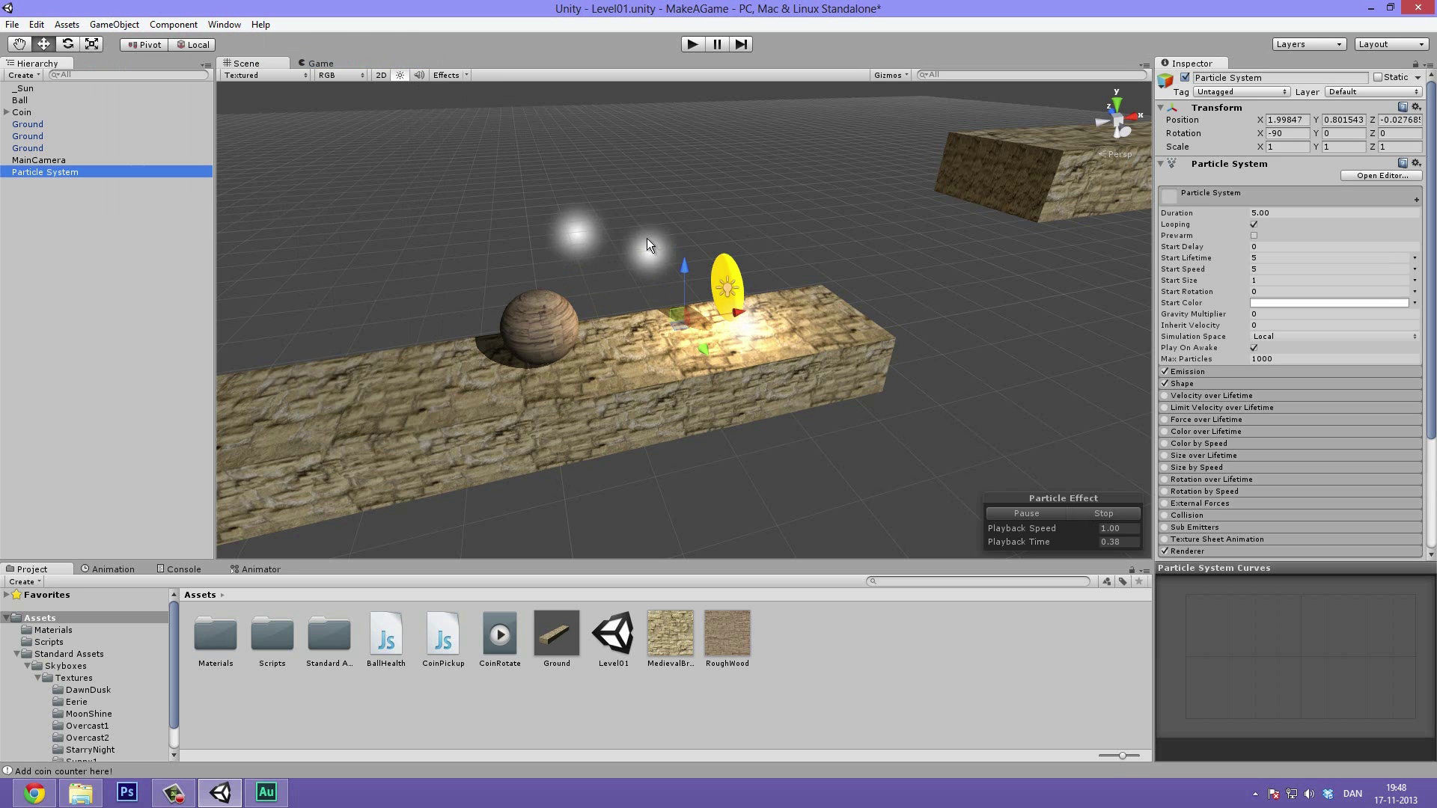
left_click_drag(693, 260, 718, 105)
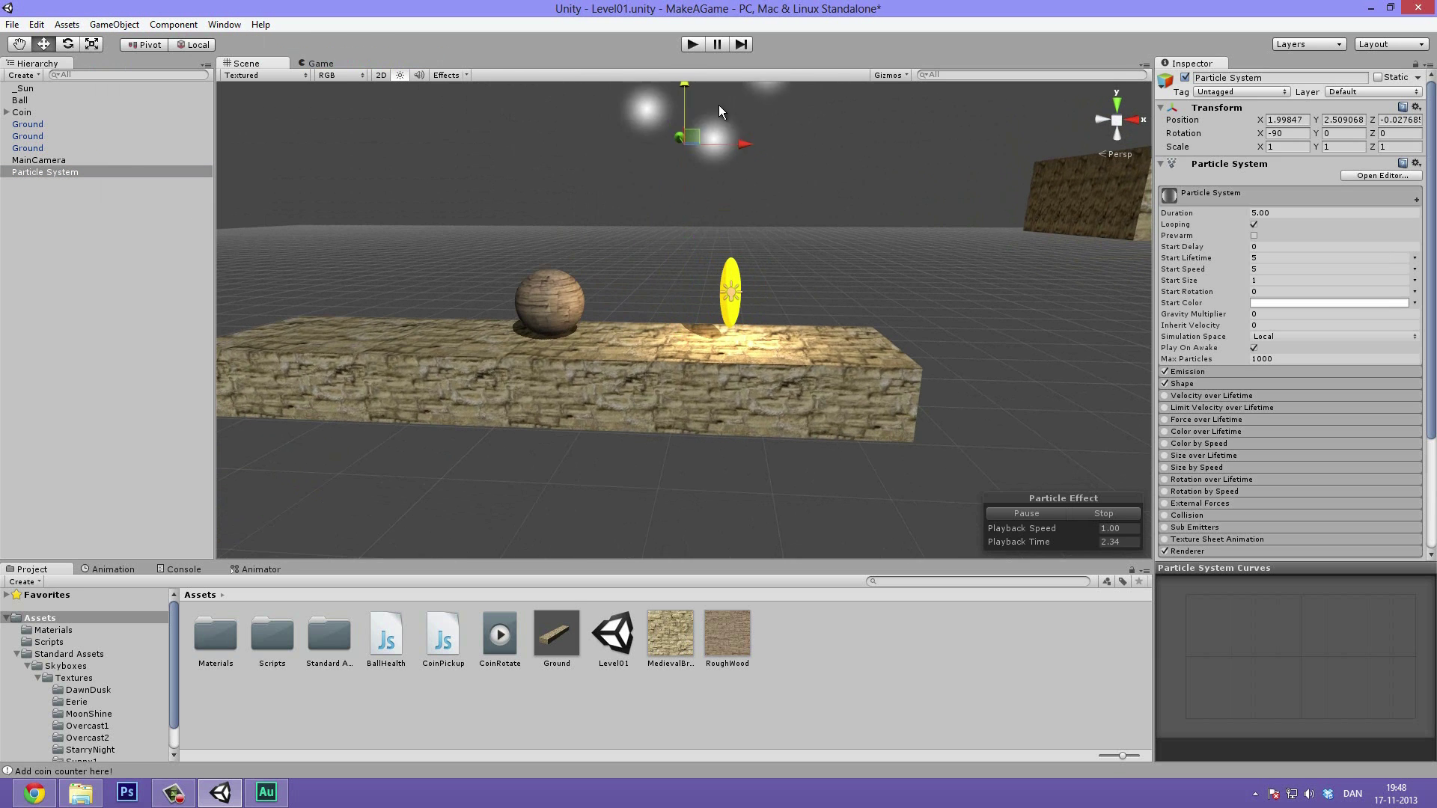
middle_click_drag(699, 200, 674, 406)
left_click_drag(675, 408, 764, 334, "alt")
middle_click_drag(764, 374, 760, 512)
left_click_drag(759, 512, 881, 298, "alt")
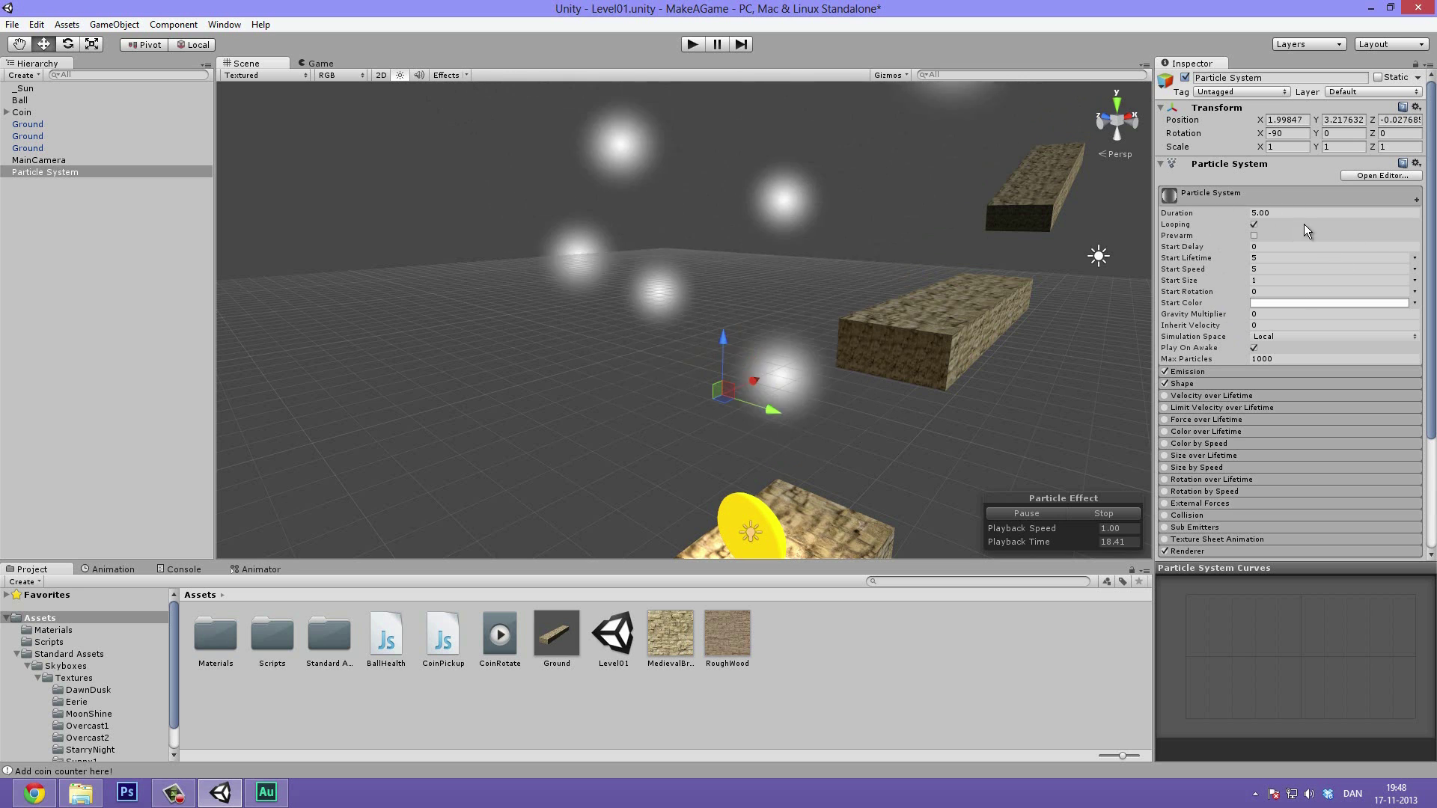
left_click_drag(857, 325, 658, 254, "alt")
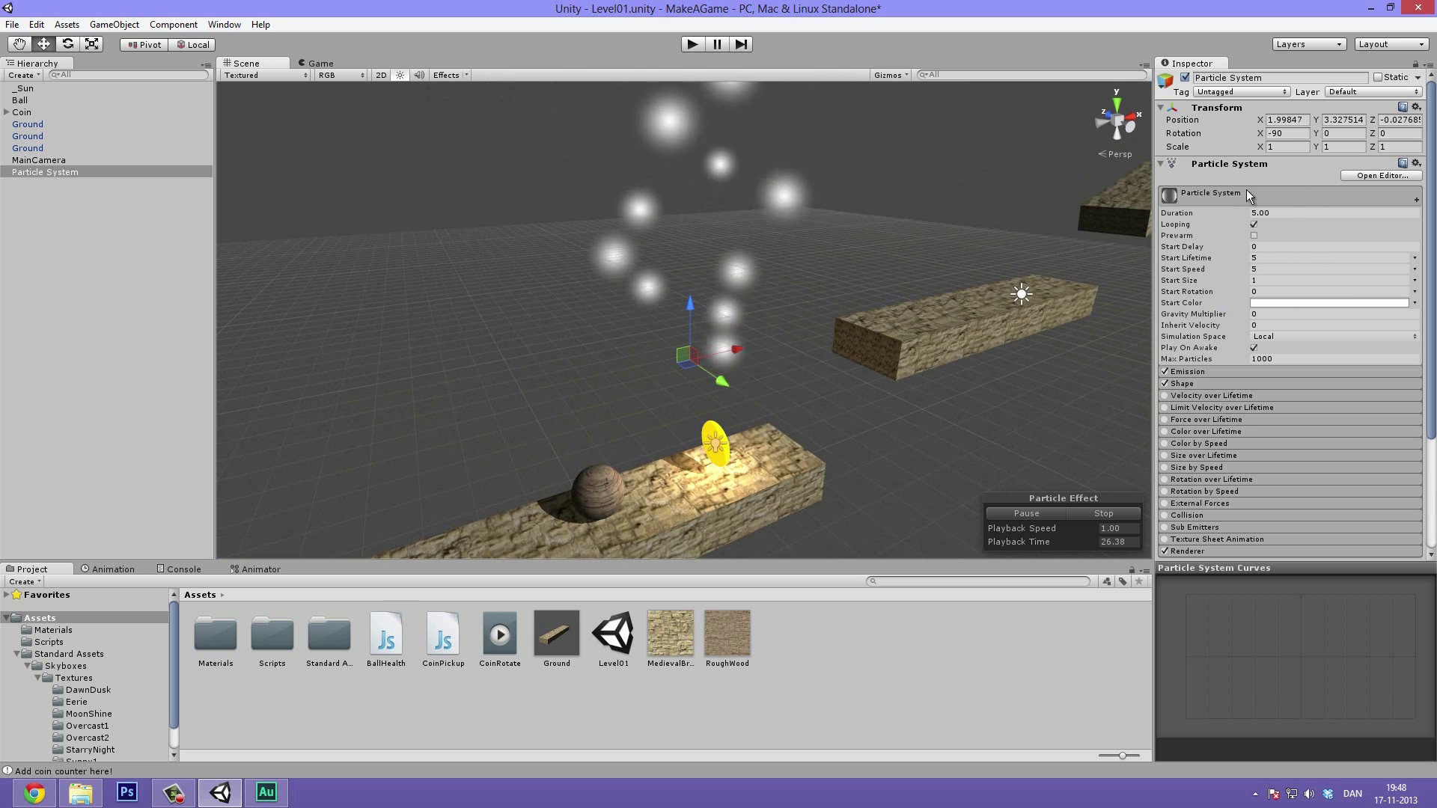
Try out Duration values 2.17, 5.00 and 1 for the particle system
left_click(1294, 213)
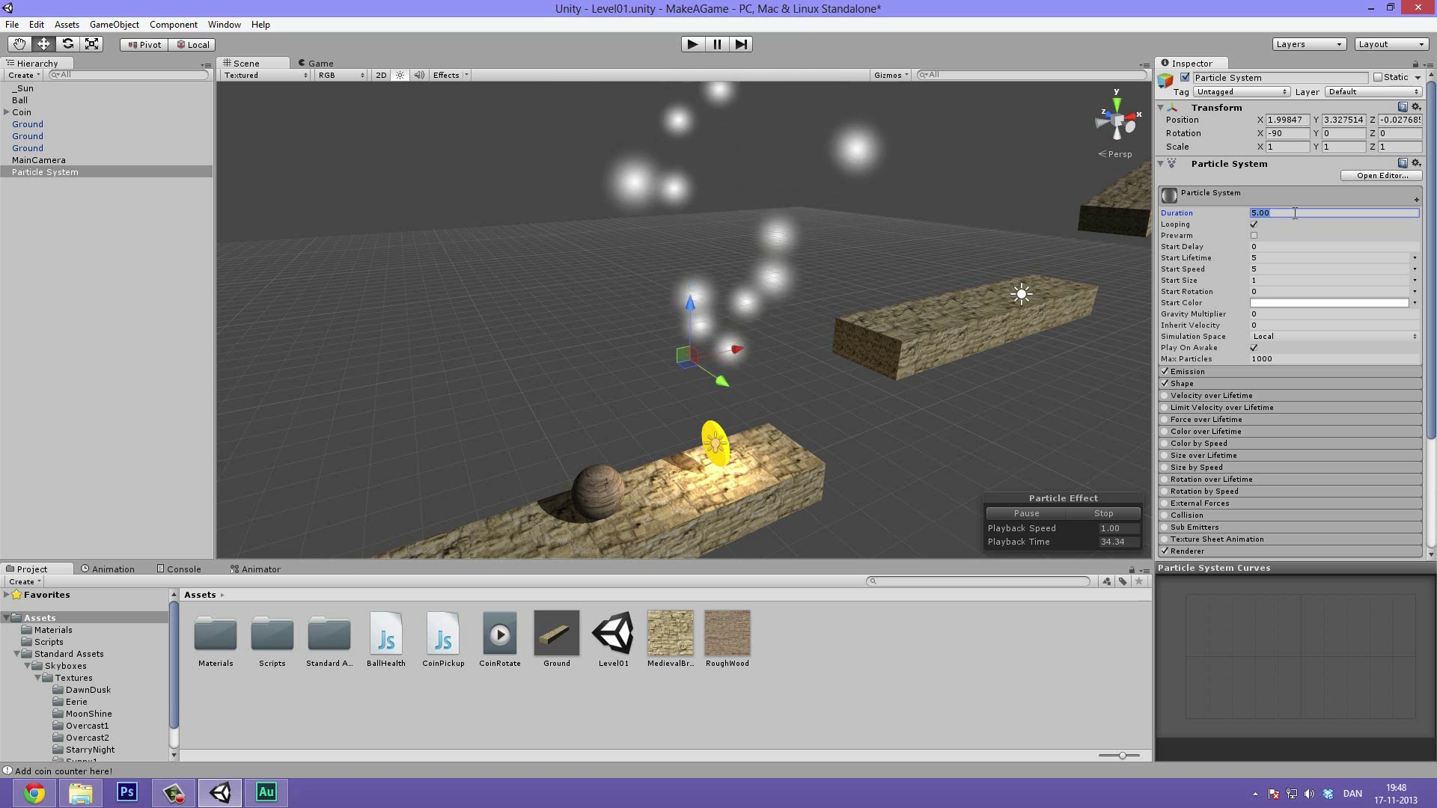
type("2.17")
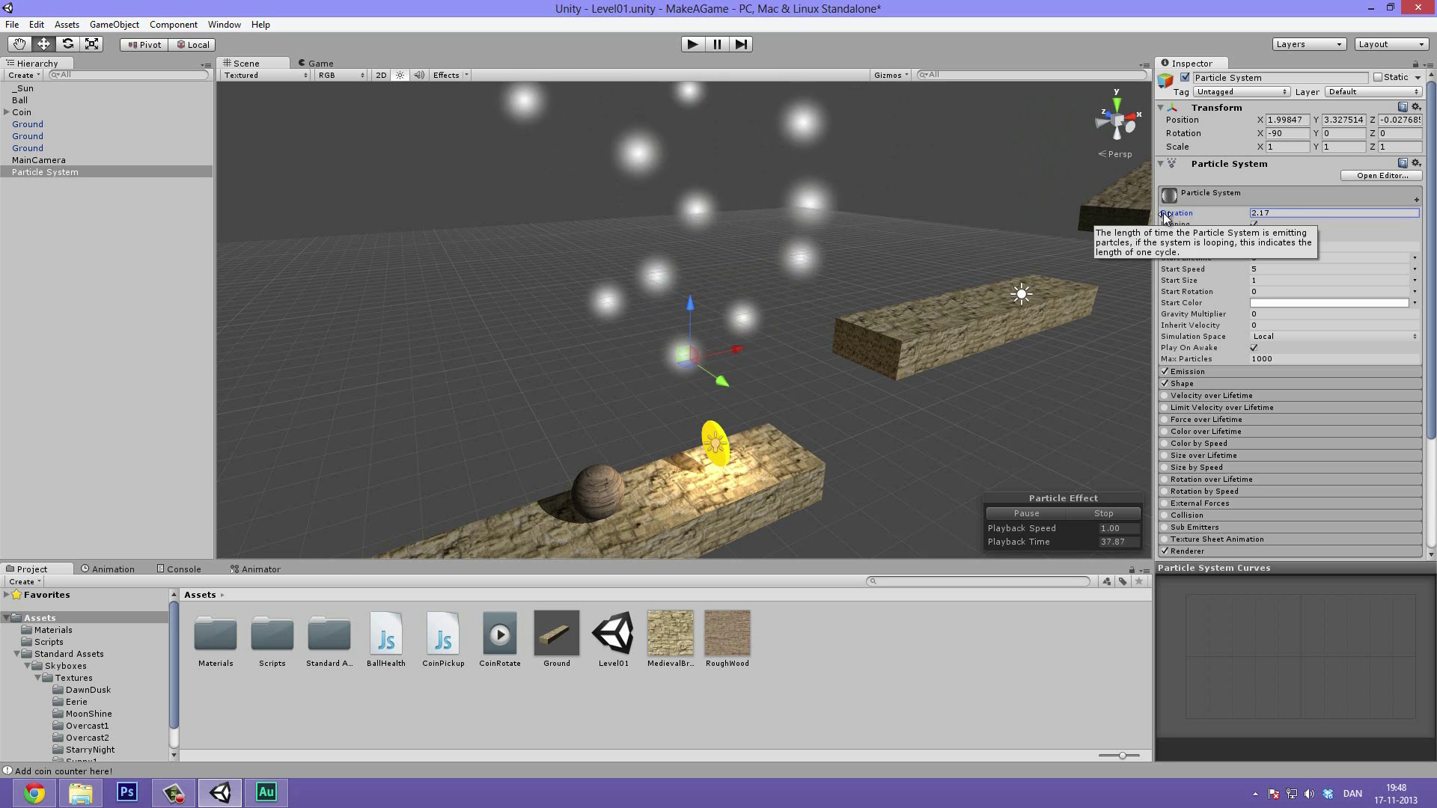
left_click_drag(1165, 217, 1205, 217)
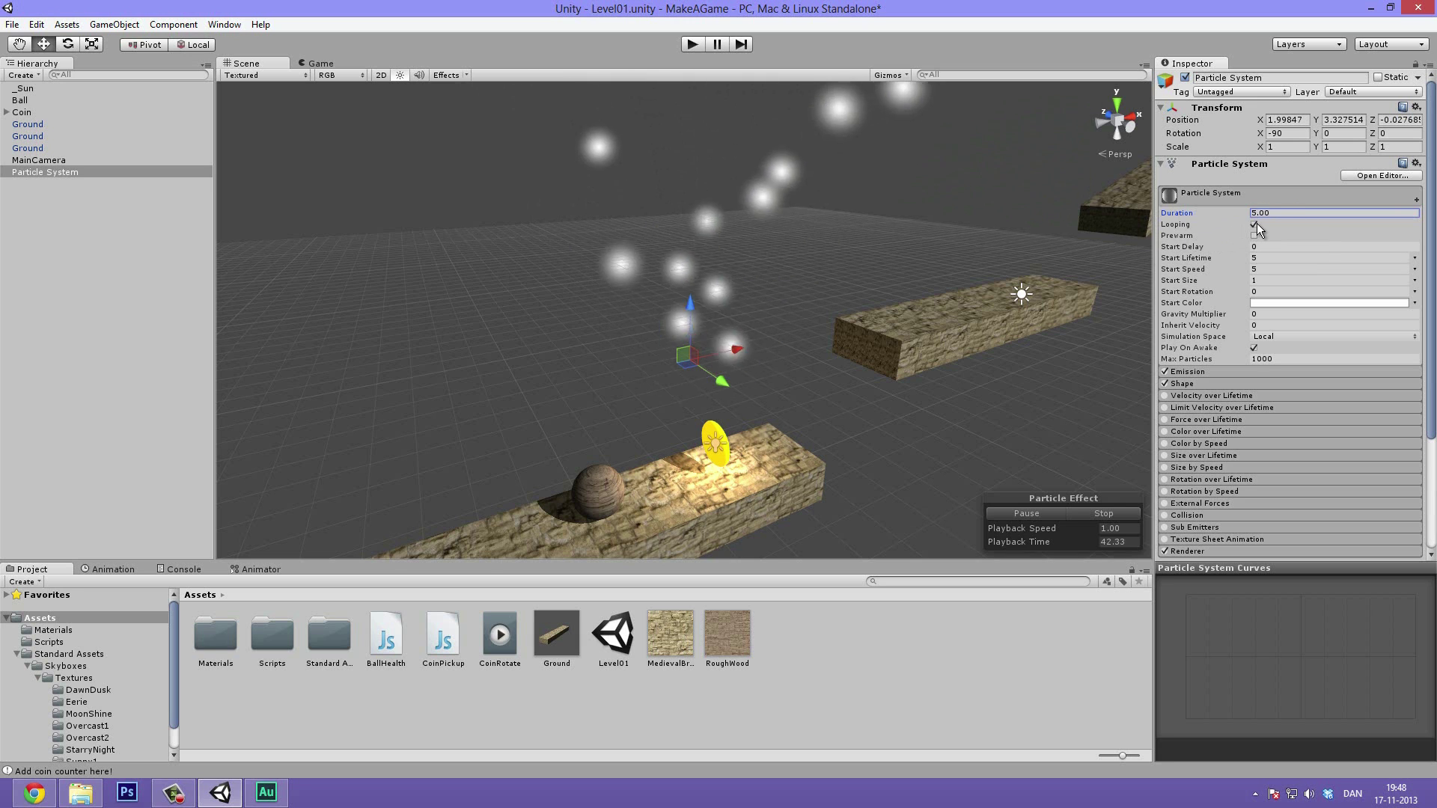
left_click(1287, 214)
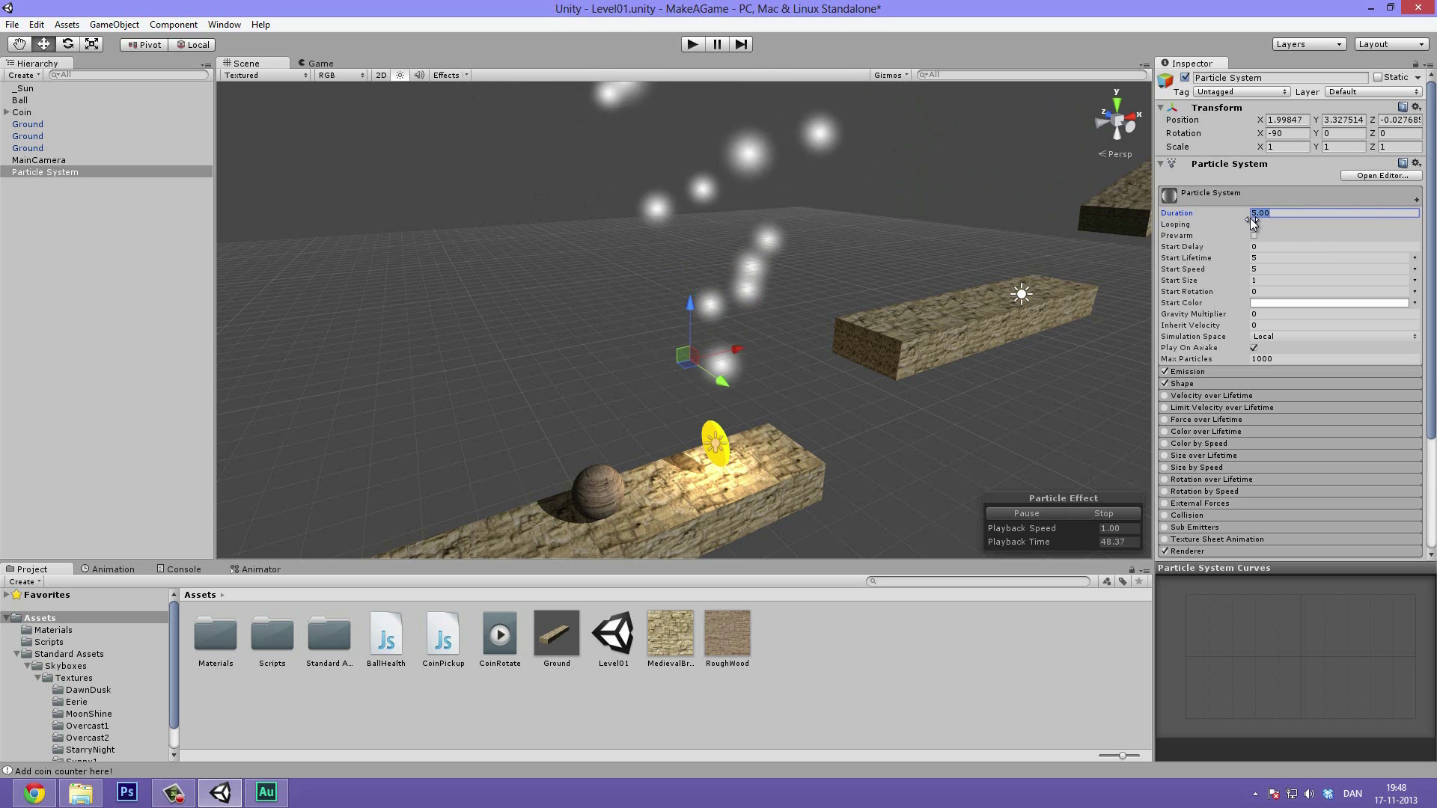
type("1")
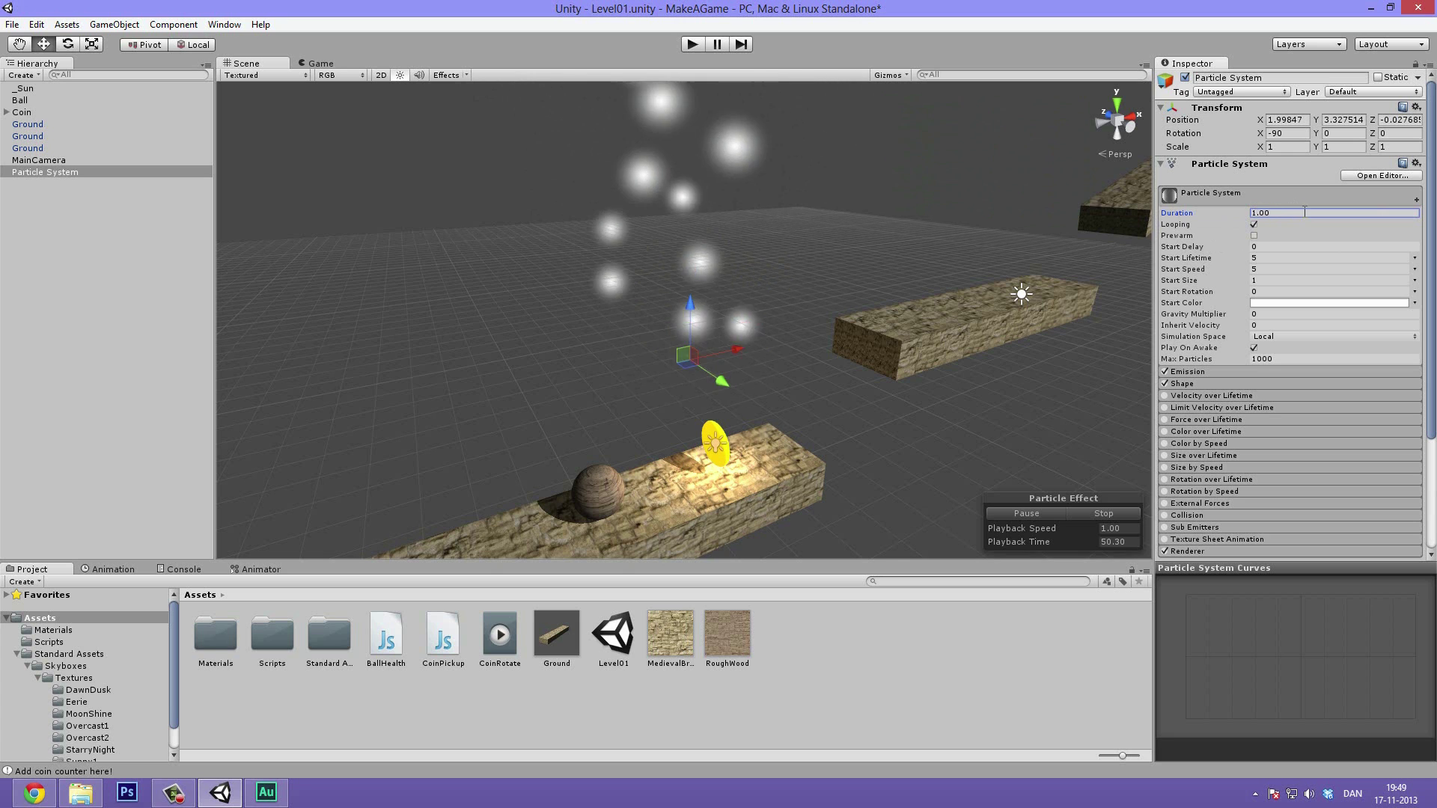
Turn off Looping, preview a single burst, and set Duration to 0.20
left_click(1253, 224)
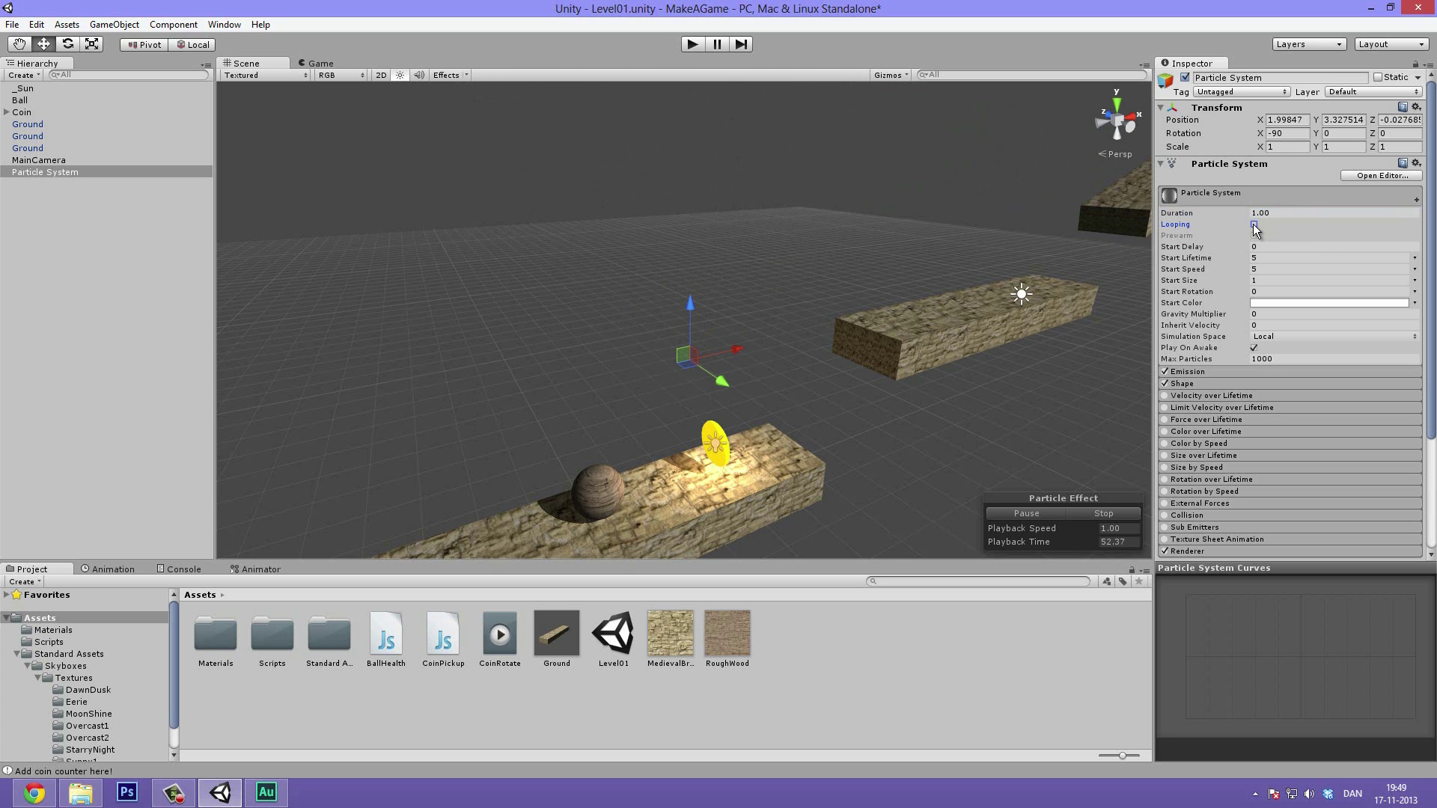
left_click(1097, 514)
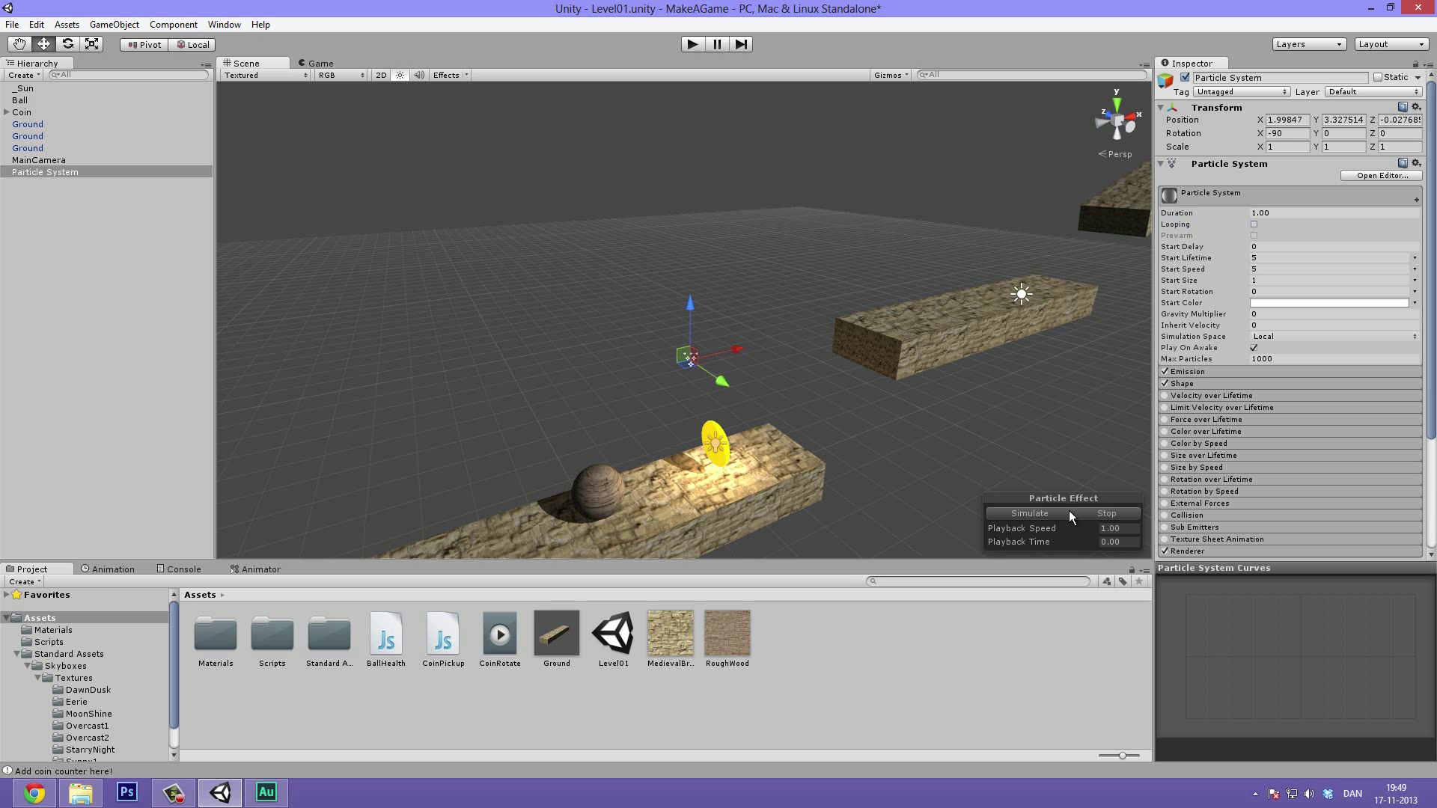
left_click(1026, 514)
left_click(1301, 213)
key("BackSpace")
key("BackSpace")
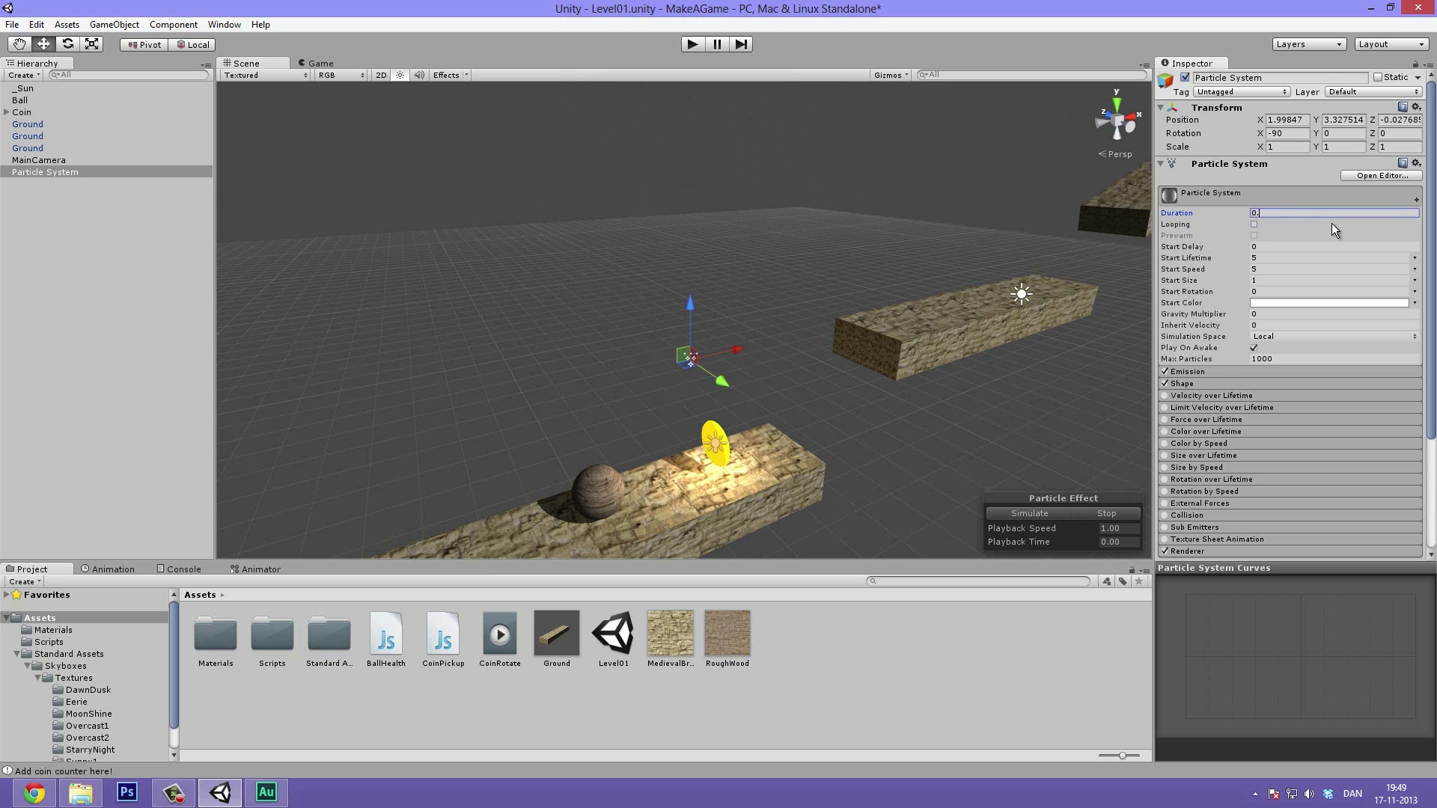
type(".20")
left_click(1029, 512)
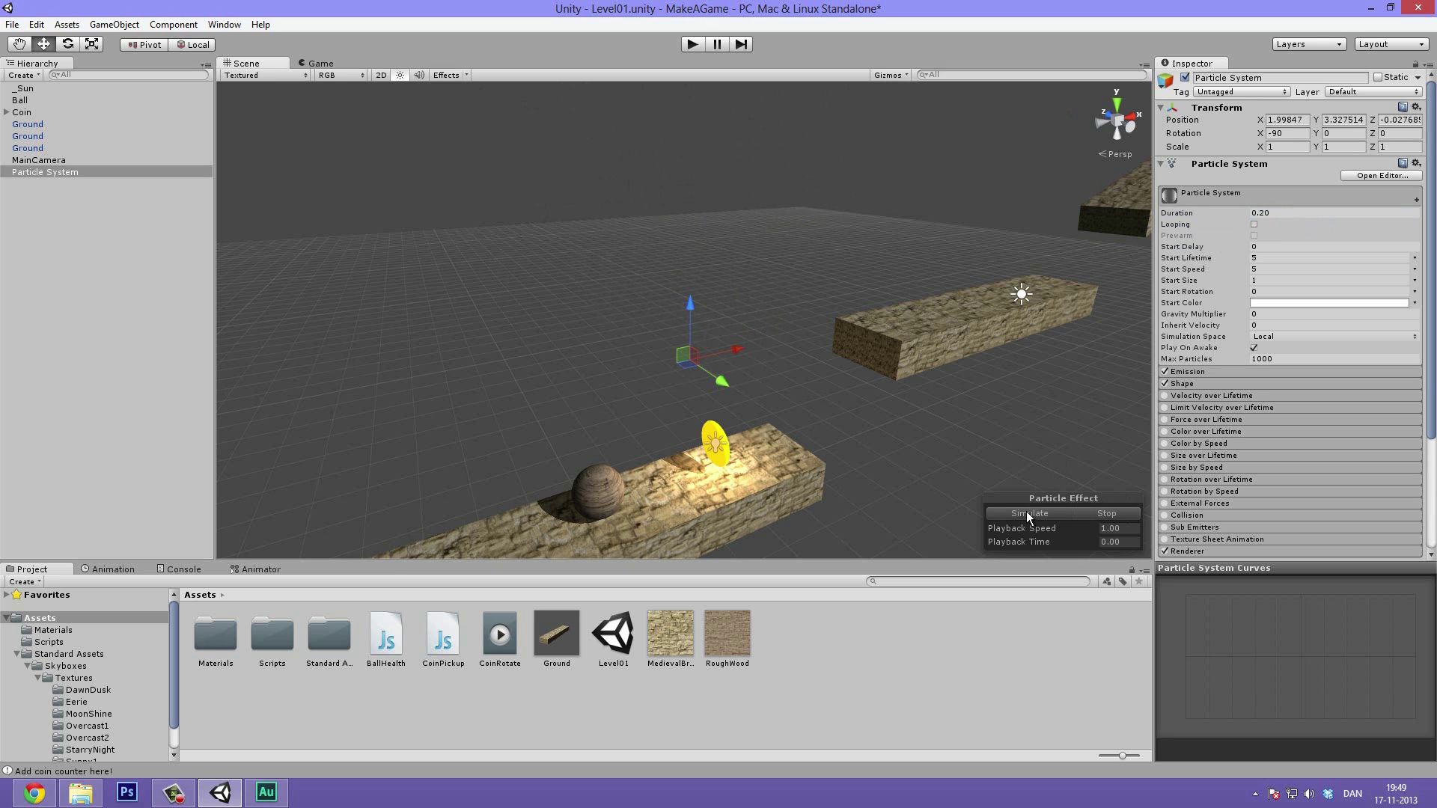
left_click(1101, 514)
left_click(1254, 224)
left_click(1028, 513)
left_click_drag(666, 308, 878, 234, "alt")
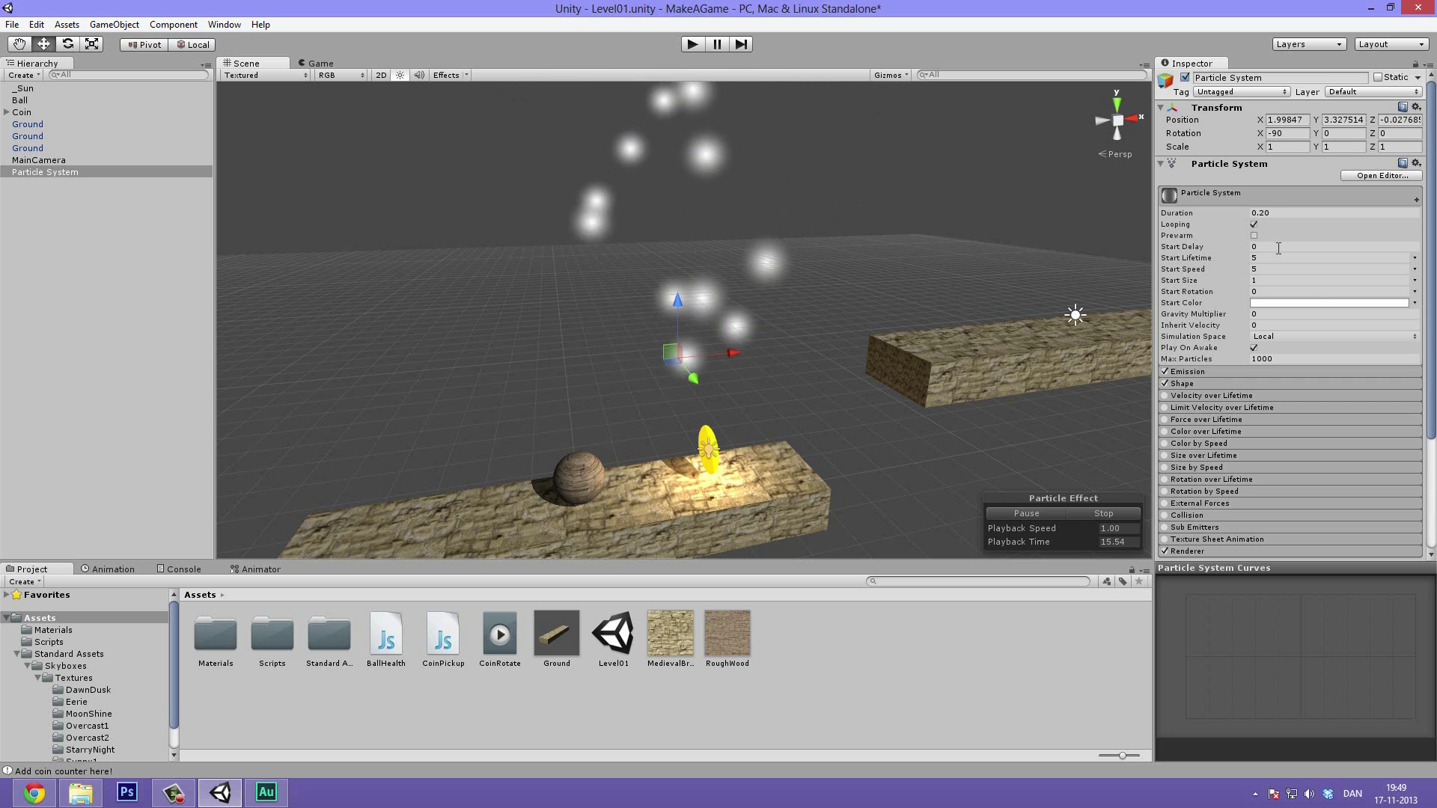
left_click(1254, 225)
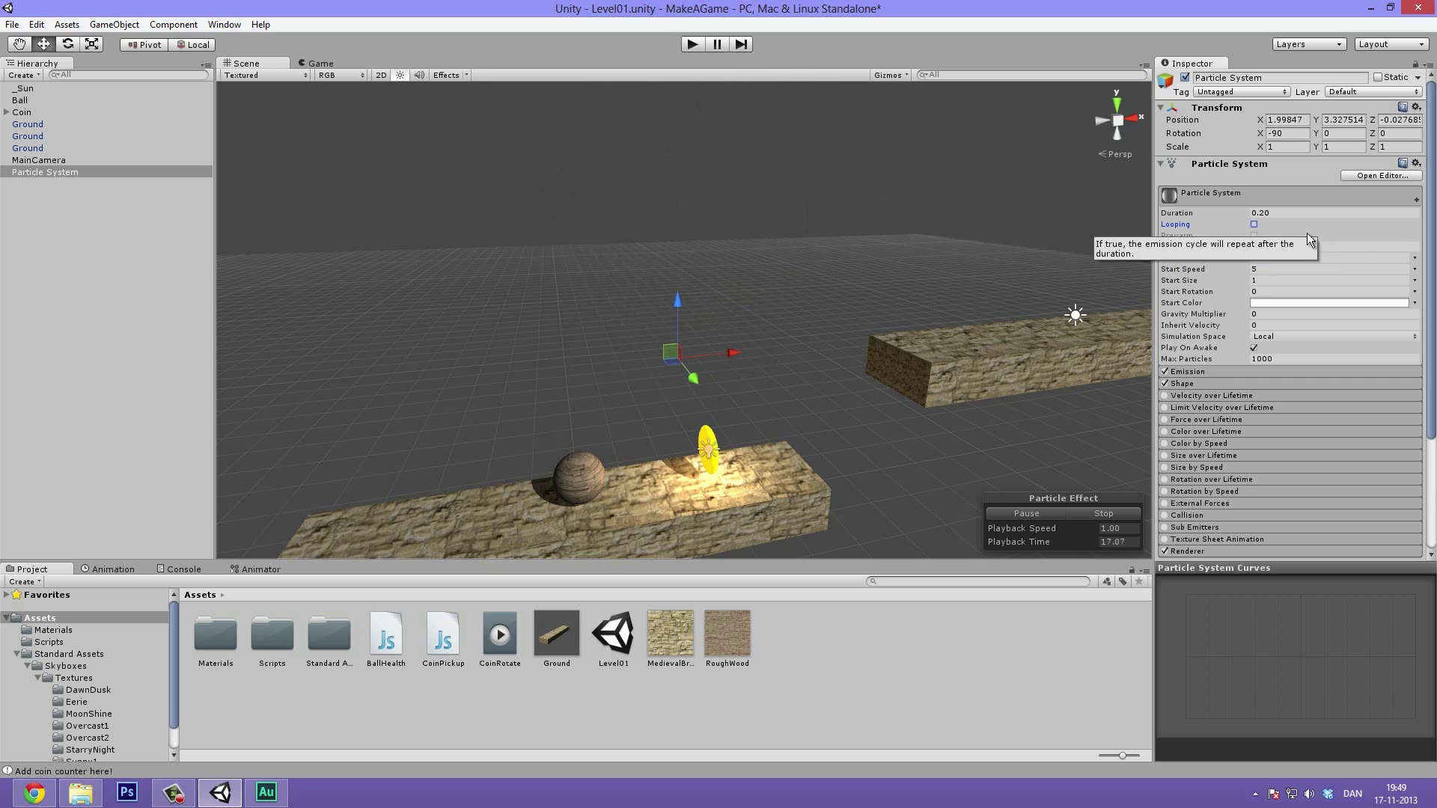
left_click(1254, 225)
left_click(1267, 258)
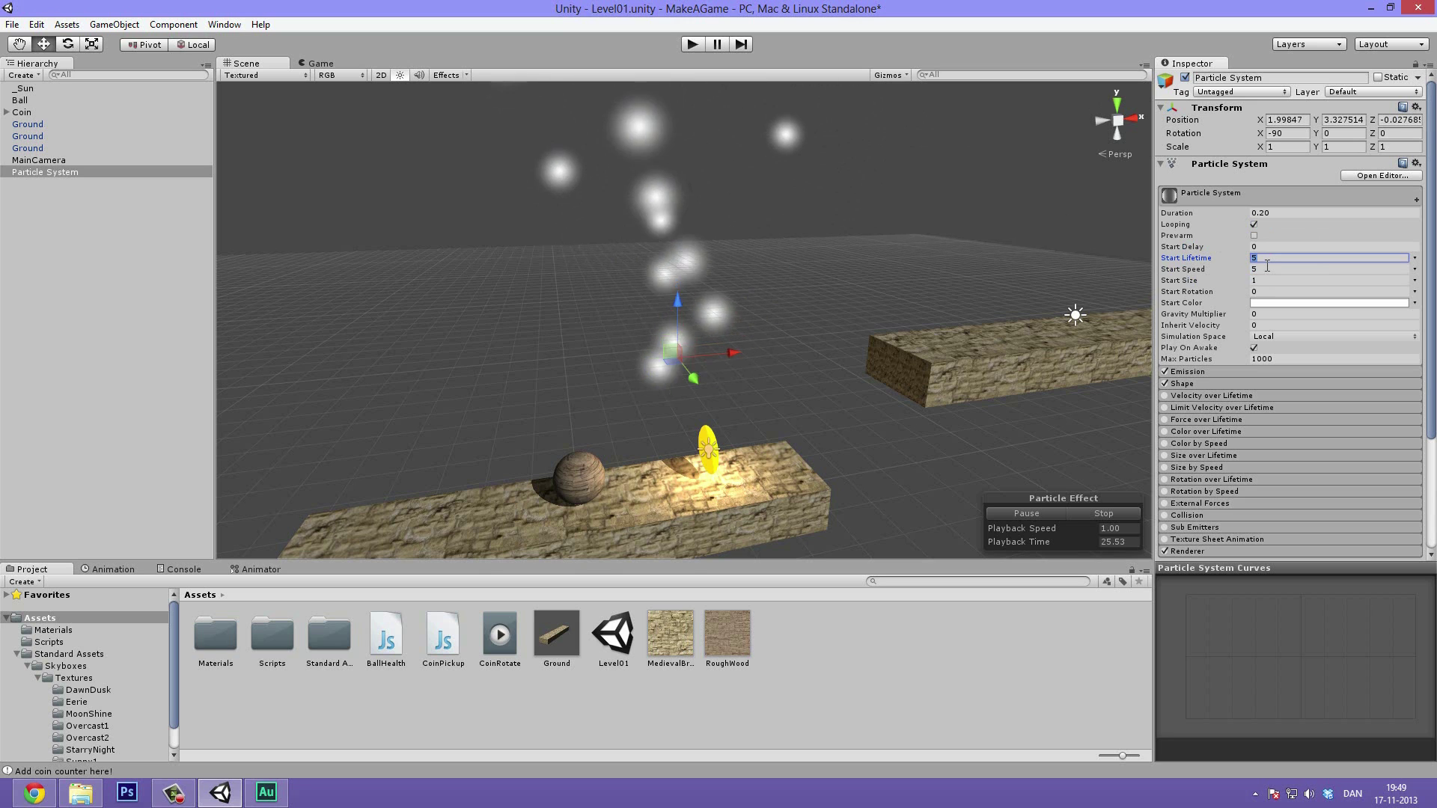
key("BackSpace")
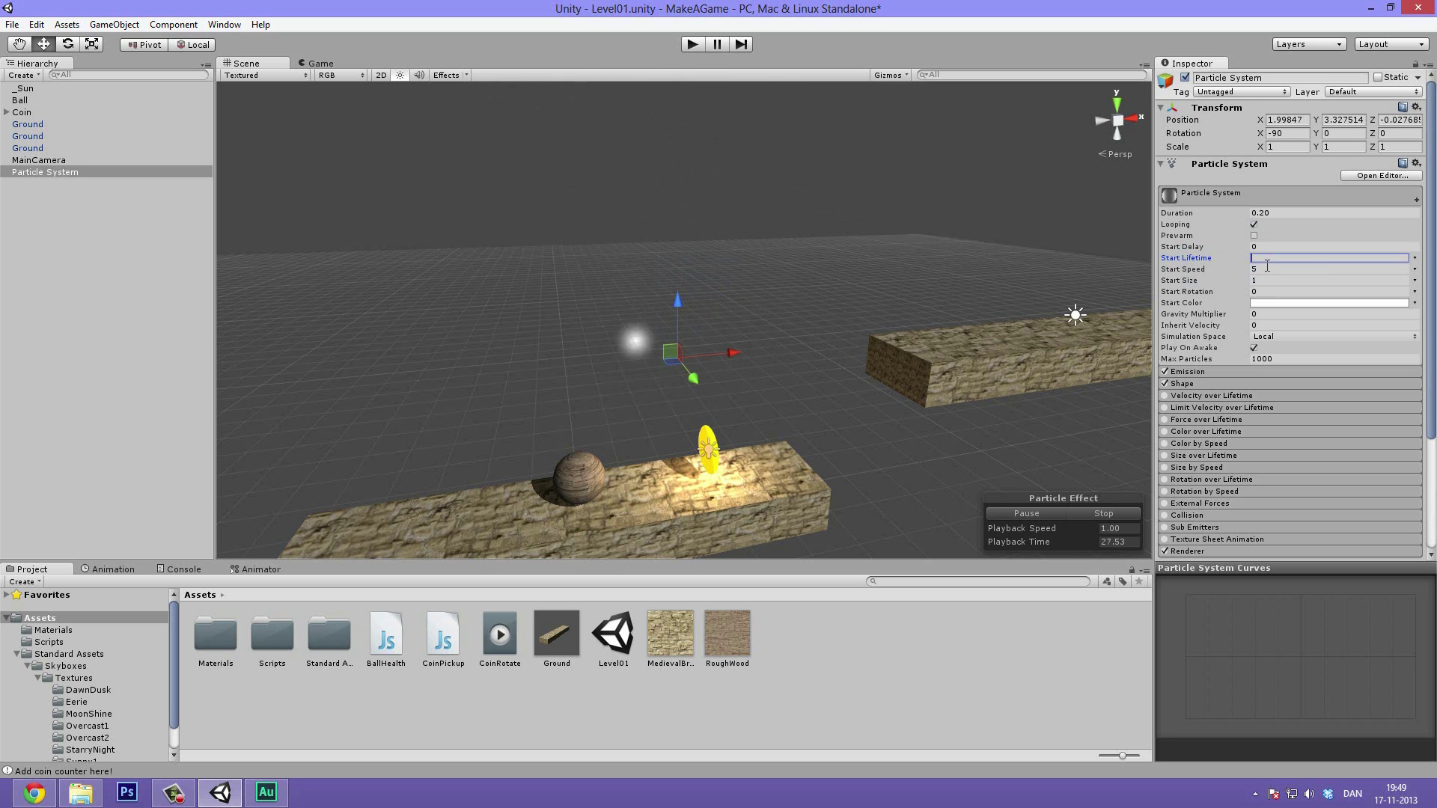
type("1")
scroll(692, 133, "down", 3)
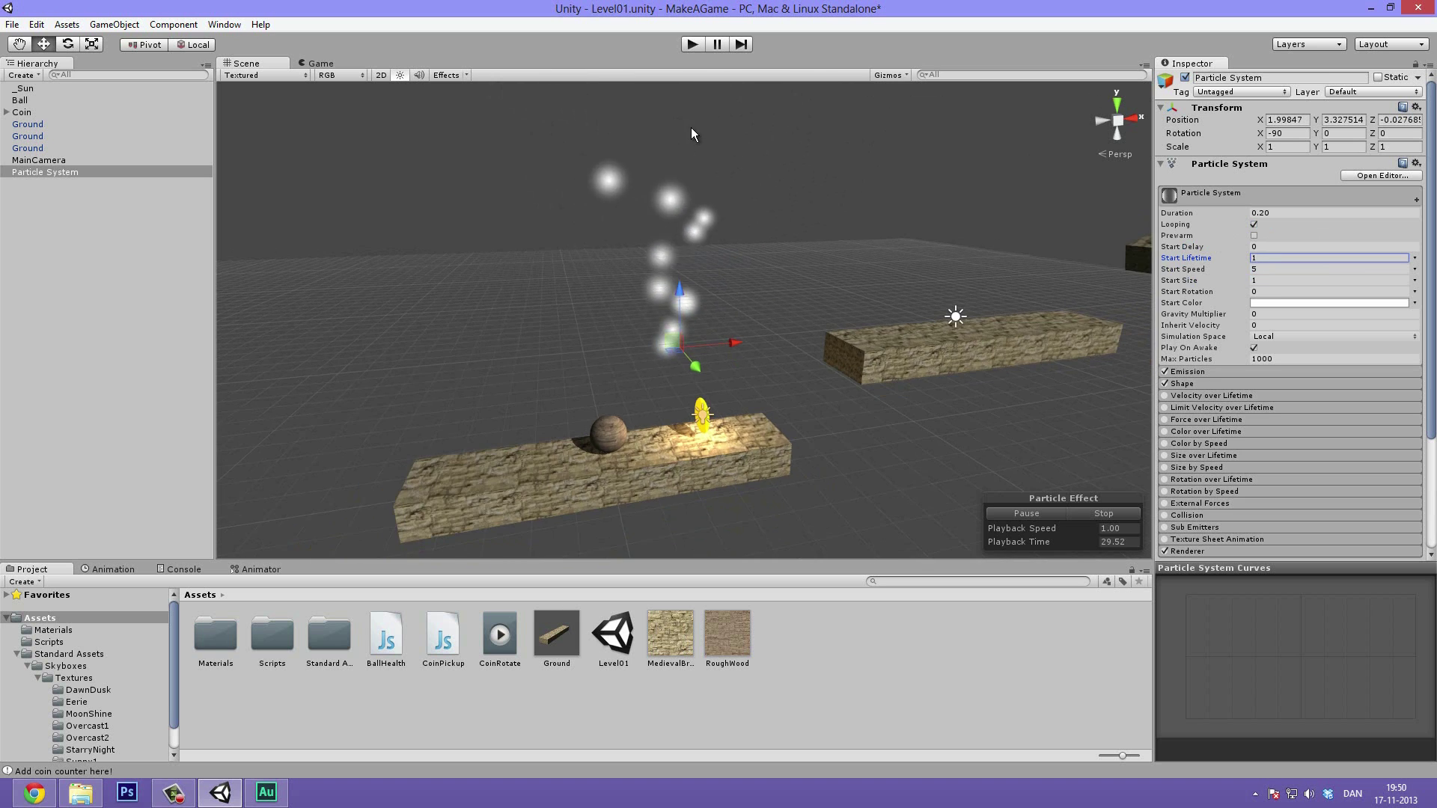
scroll(692, 133, "down", 2)
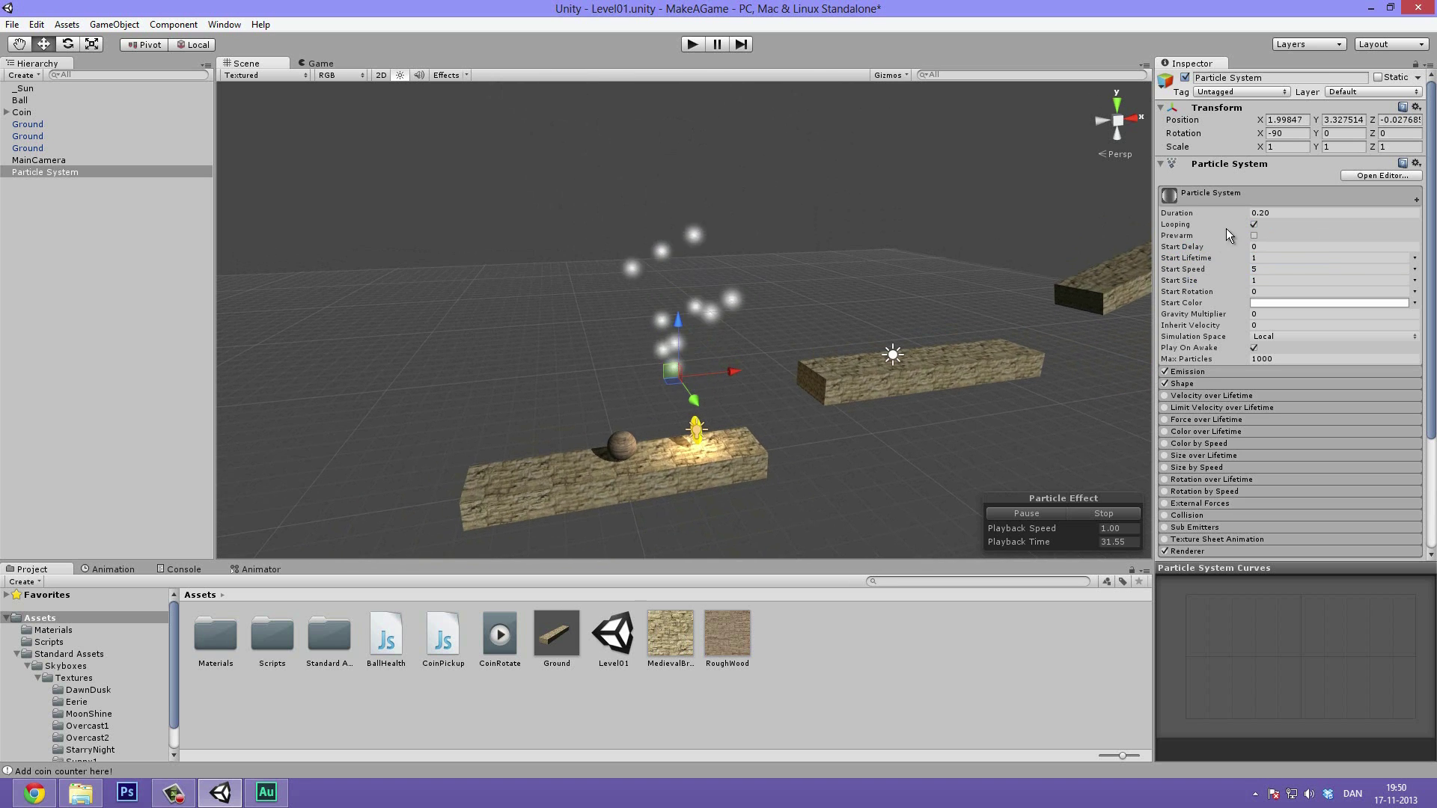
left_click_drag(1225, 259, 1255, 261)
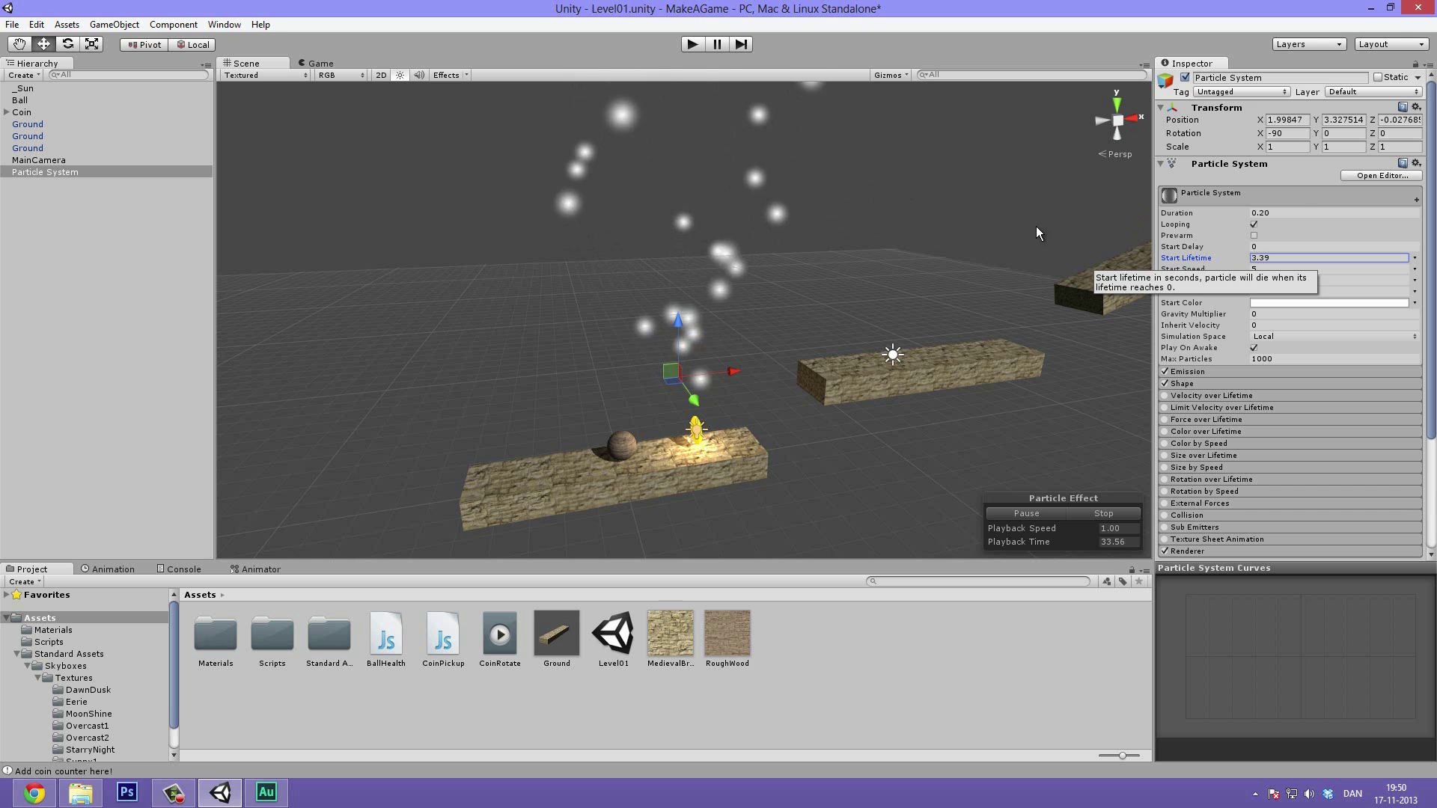
scroll(811, 231, "down", 4)
scroll(824, 221, "up", 2)
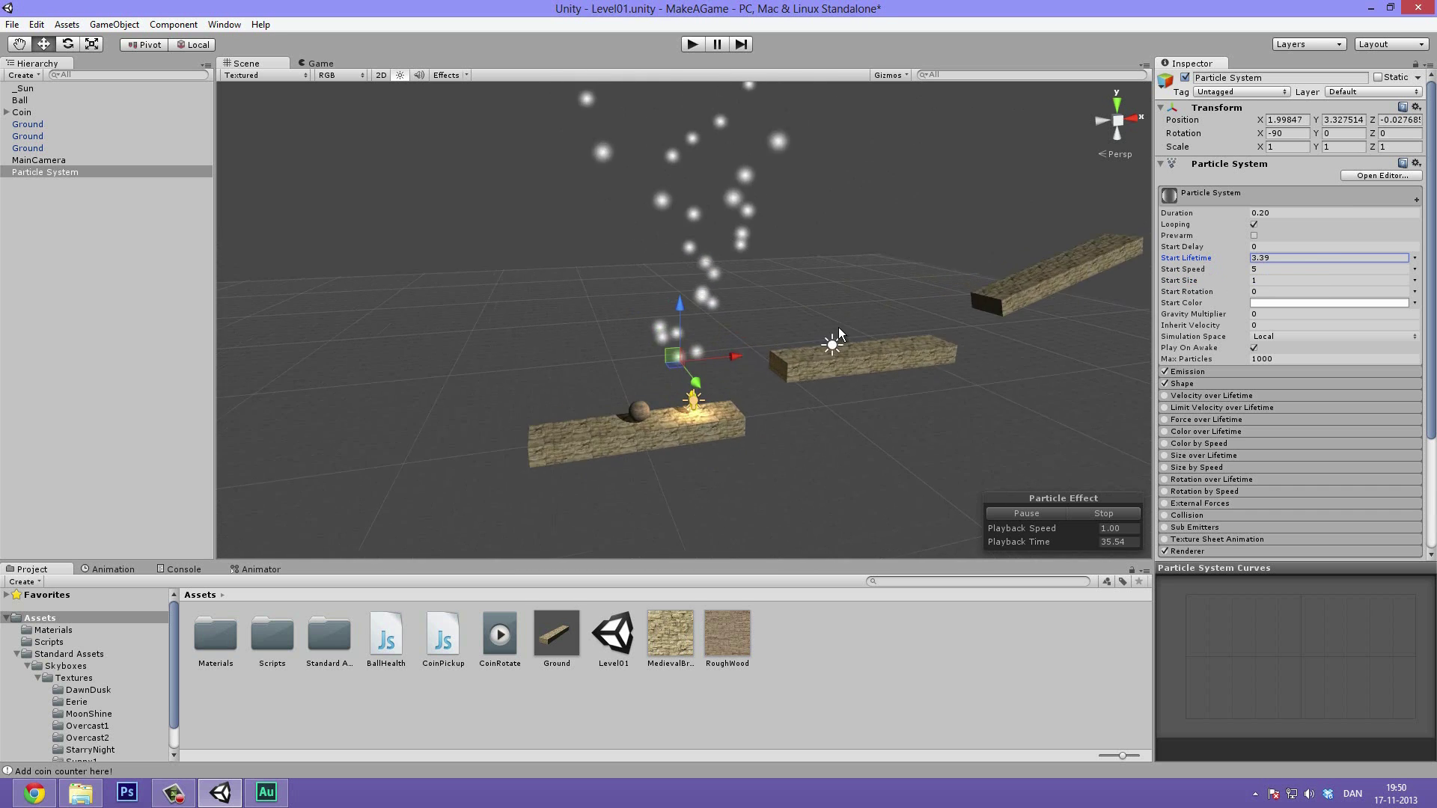
scroll(826, 331, "up", 5)
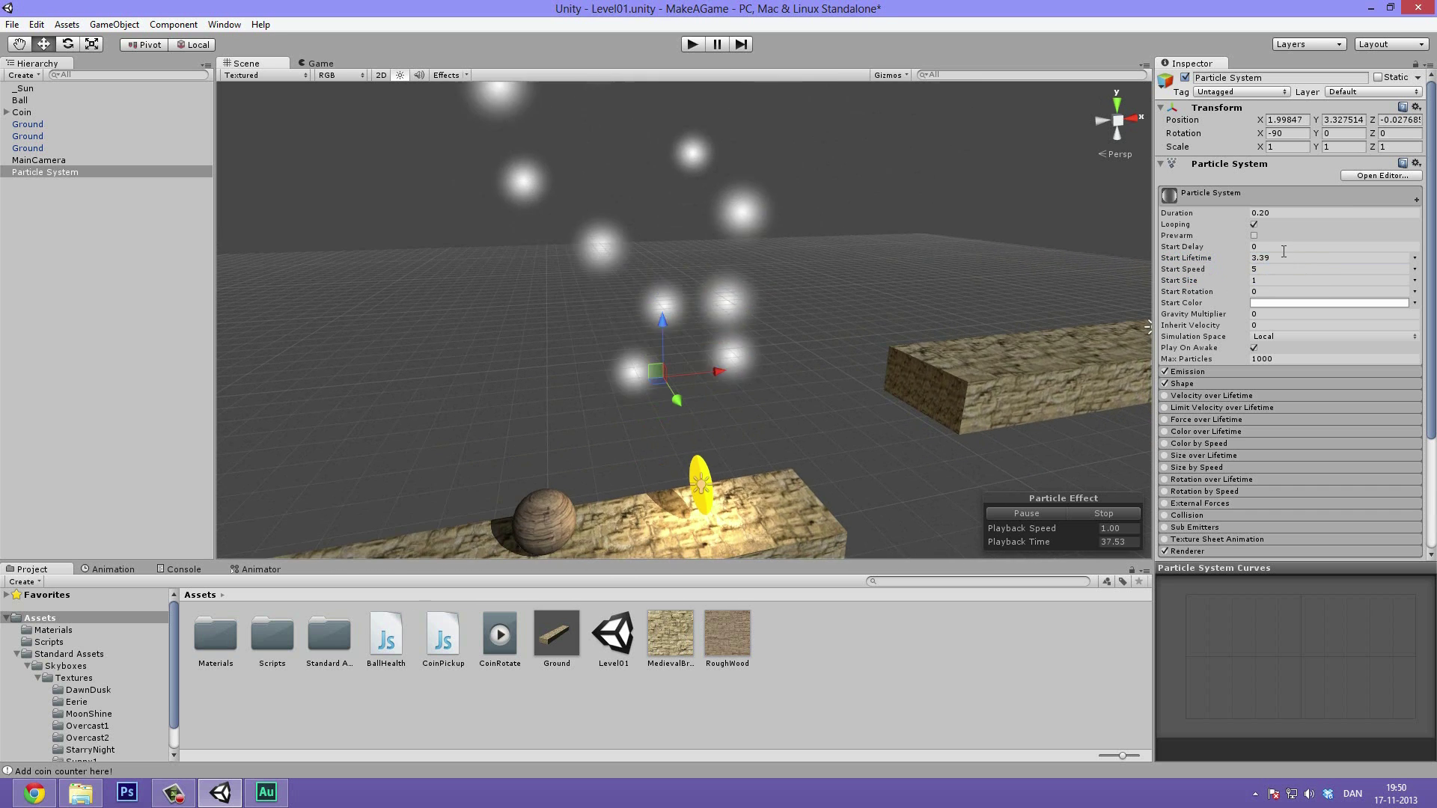
left_click(1280, 257)
type("1")
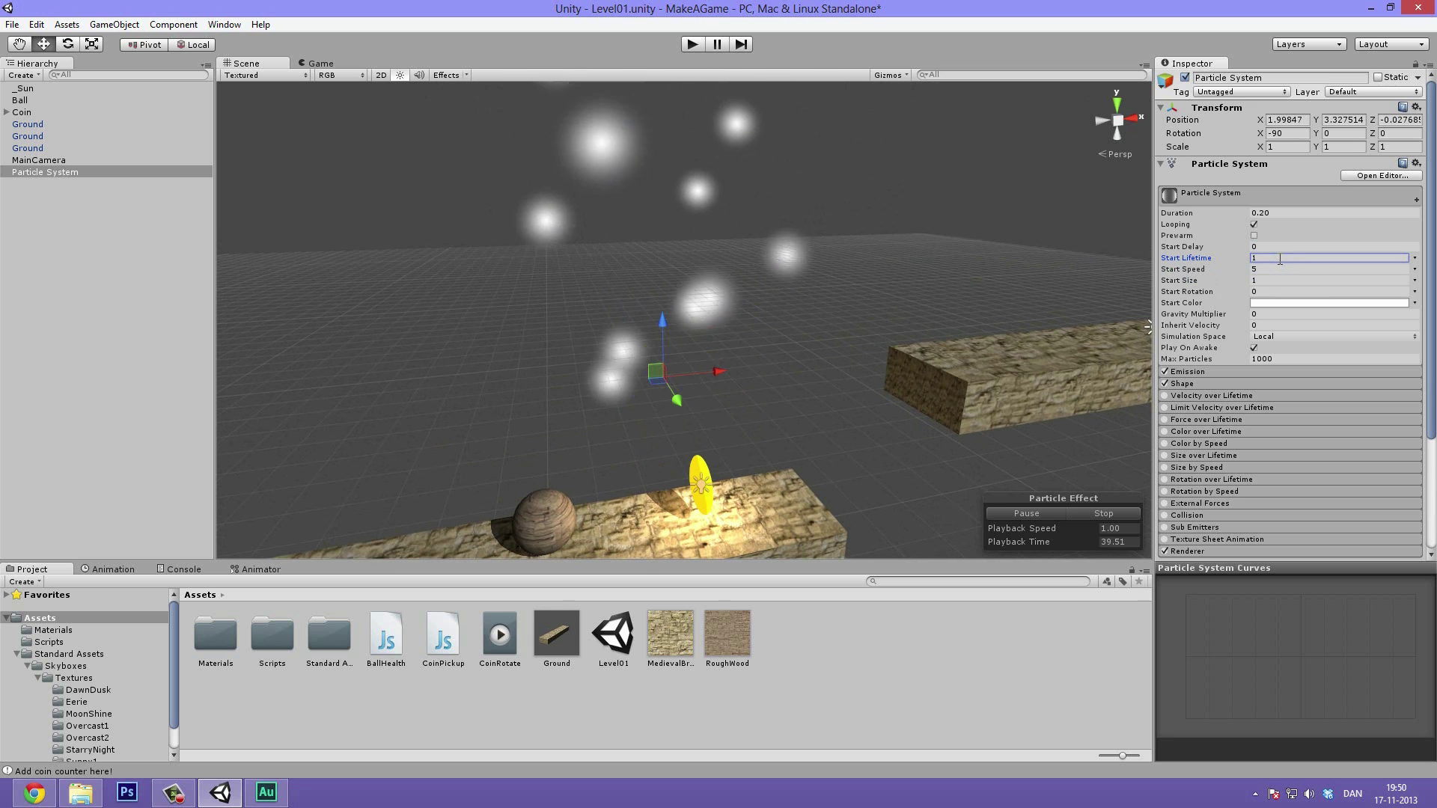
double_click(1277, 259)
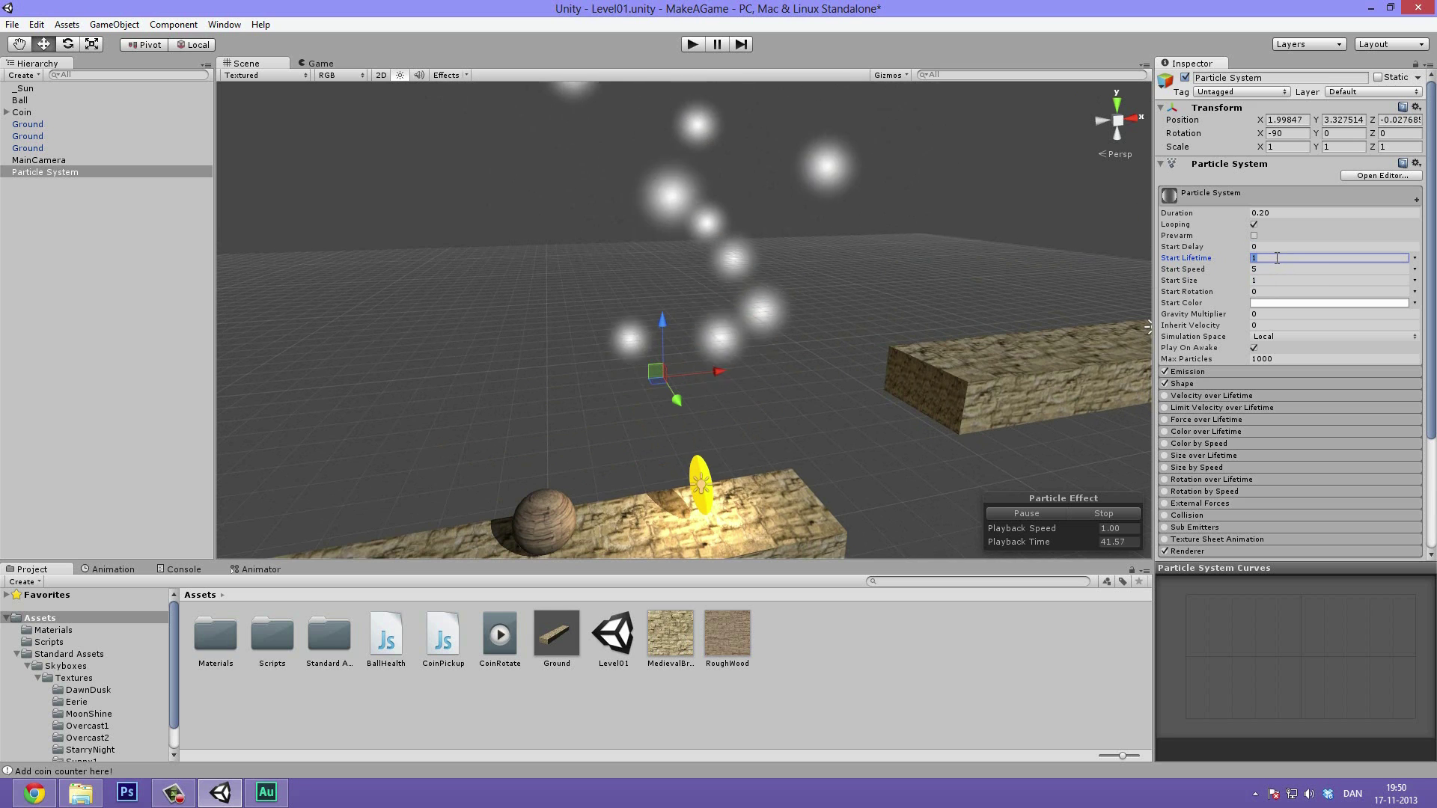
type("9")
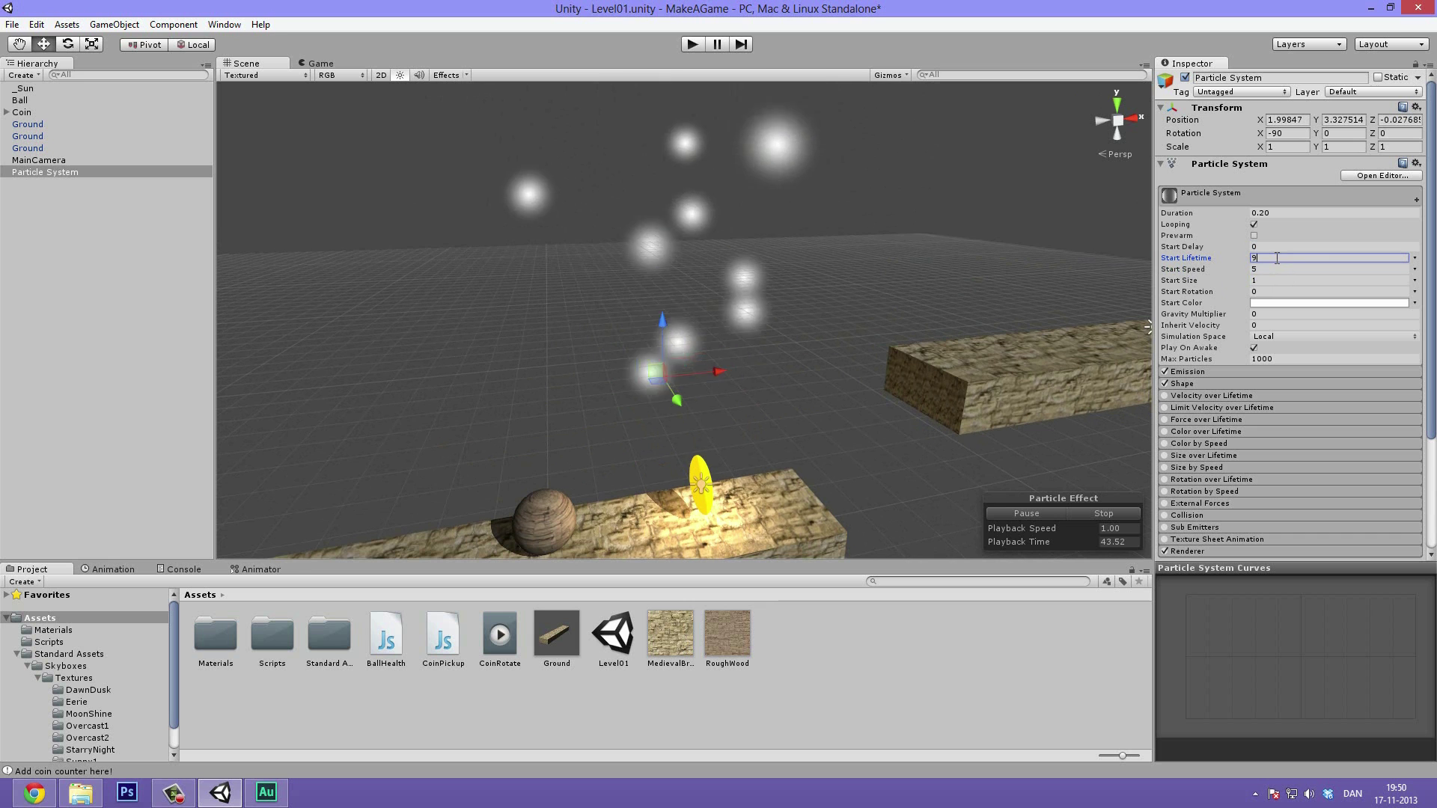
key("Tab")
middle_click_drag(742, 289, 754, 351)
left_click(1276, 268)
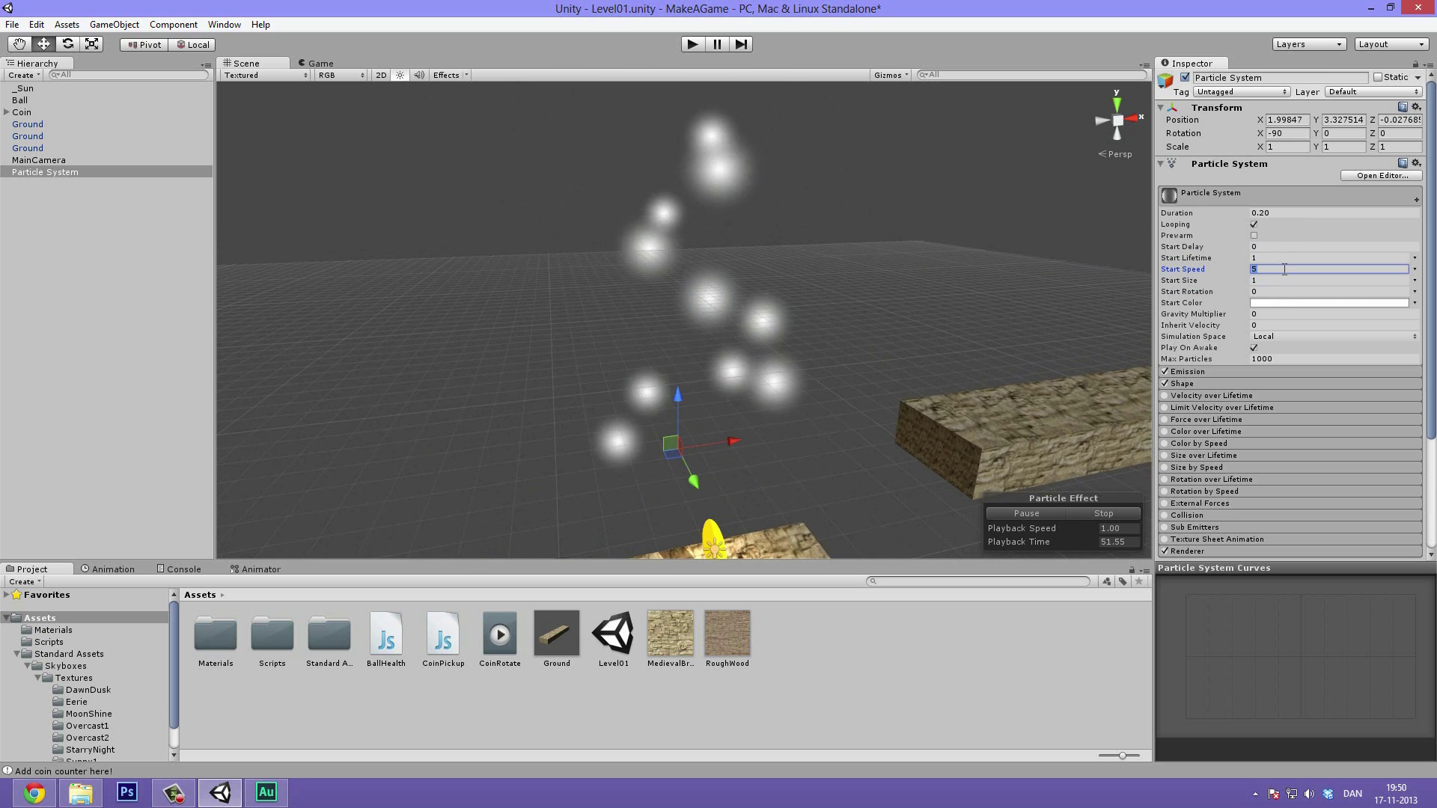
Replace the Start Speed of 5 with 10 and view the faster particles
type("2")
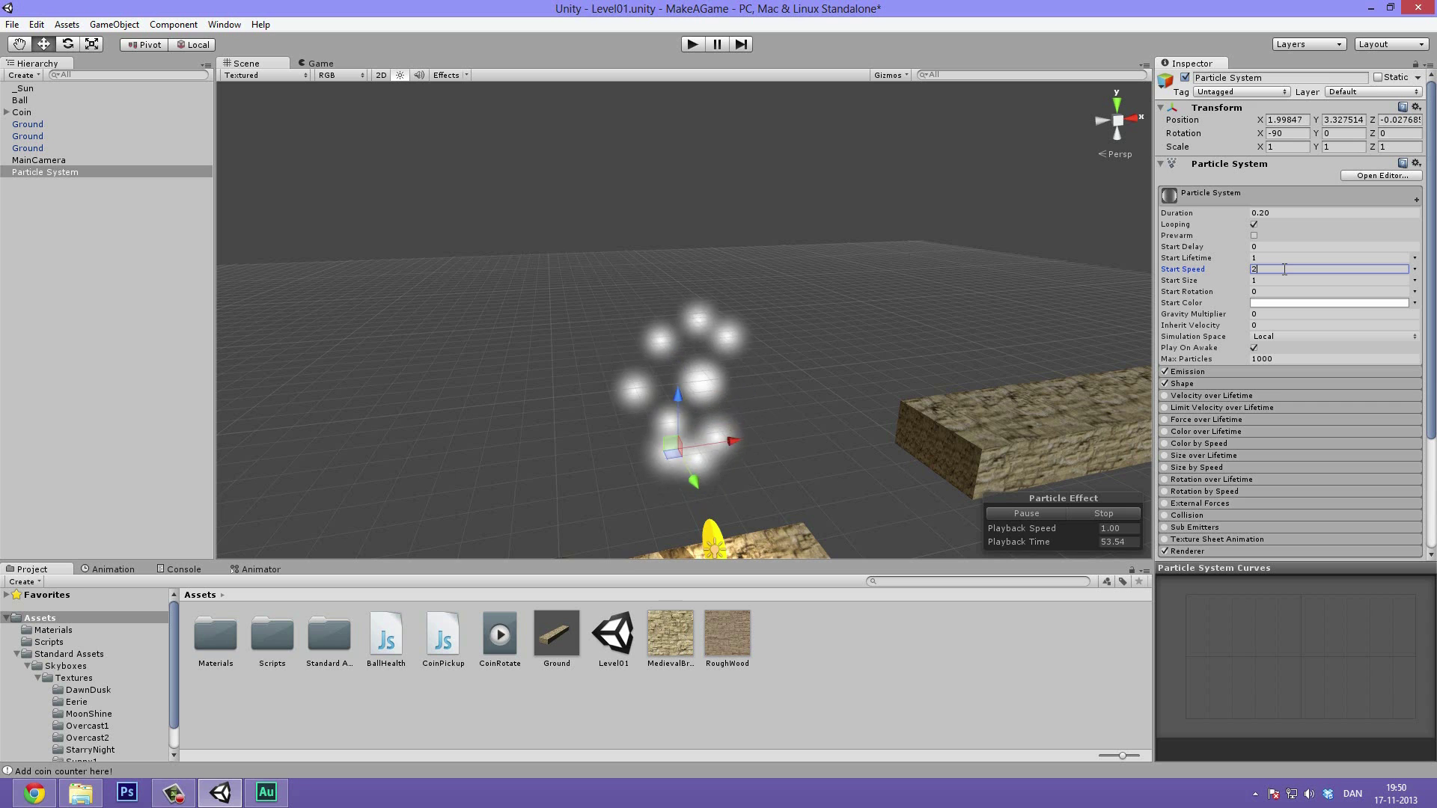
key("BackSpace")
type("10")
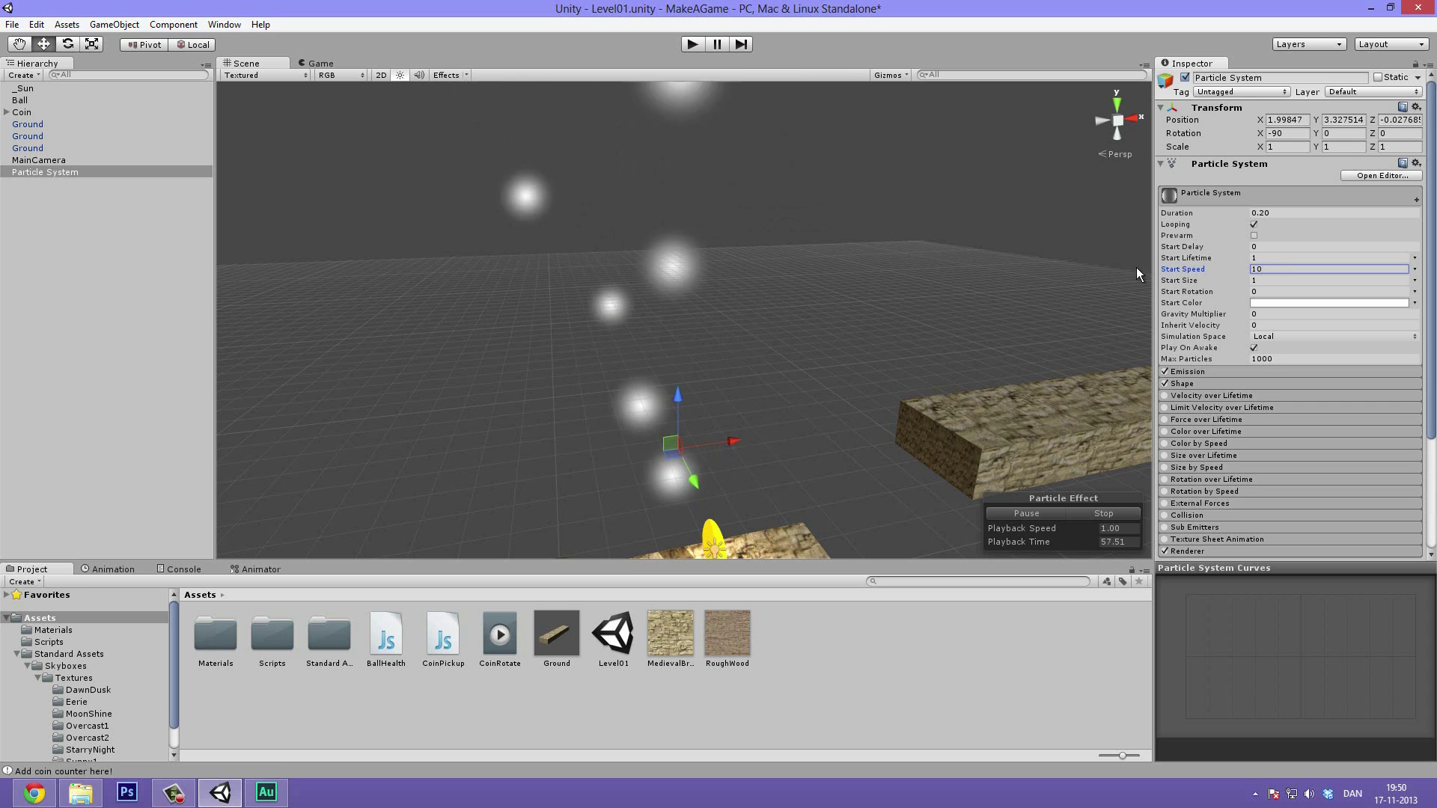
left_click_drag(1136, 267, 765, 270, "alt")
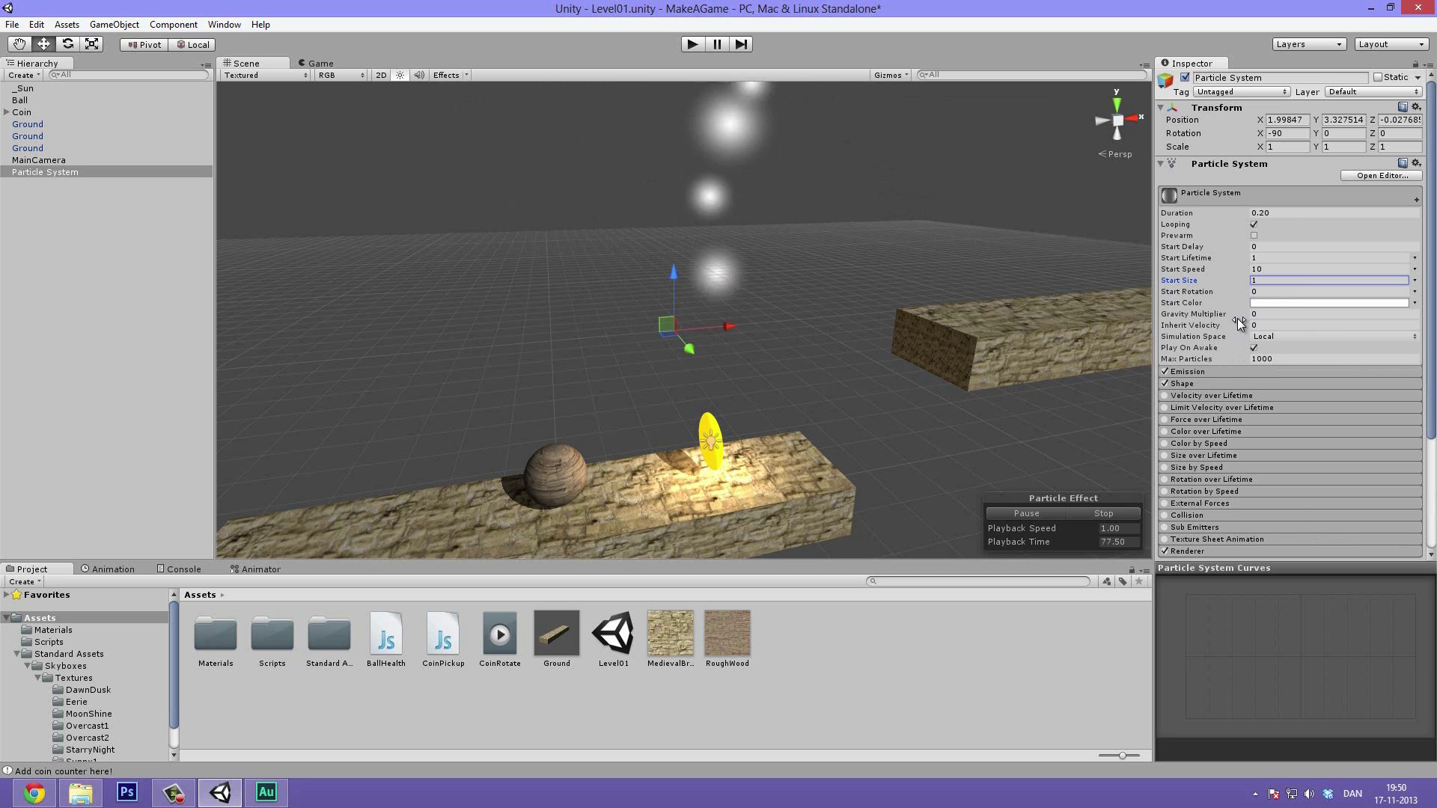
Nudge the Gravity Multiplier and compare Local and World Simulation Space
left_click_drag(1246, 309, 1258, 309)
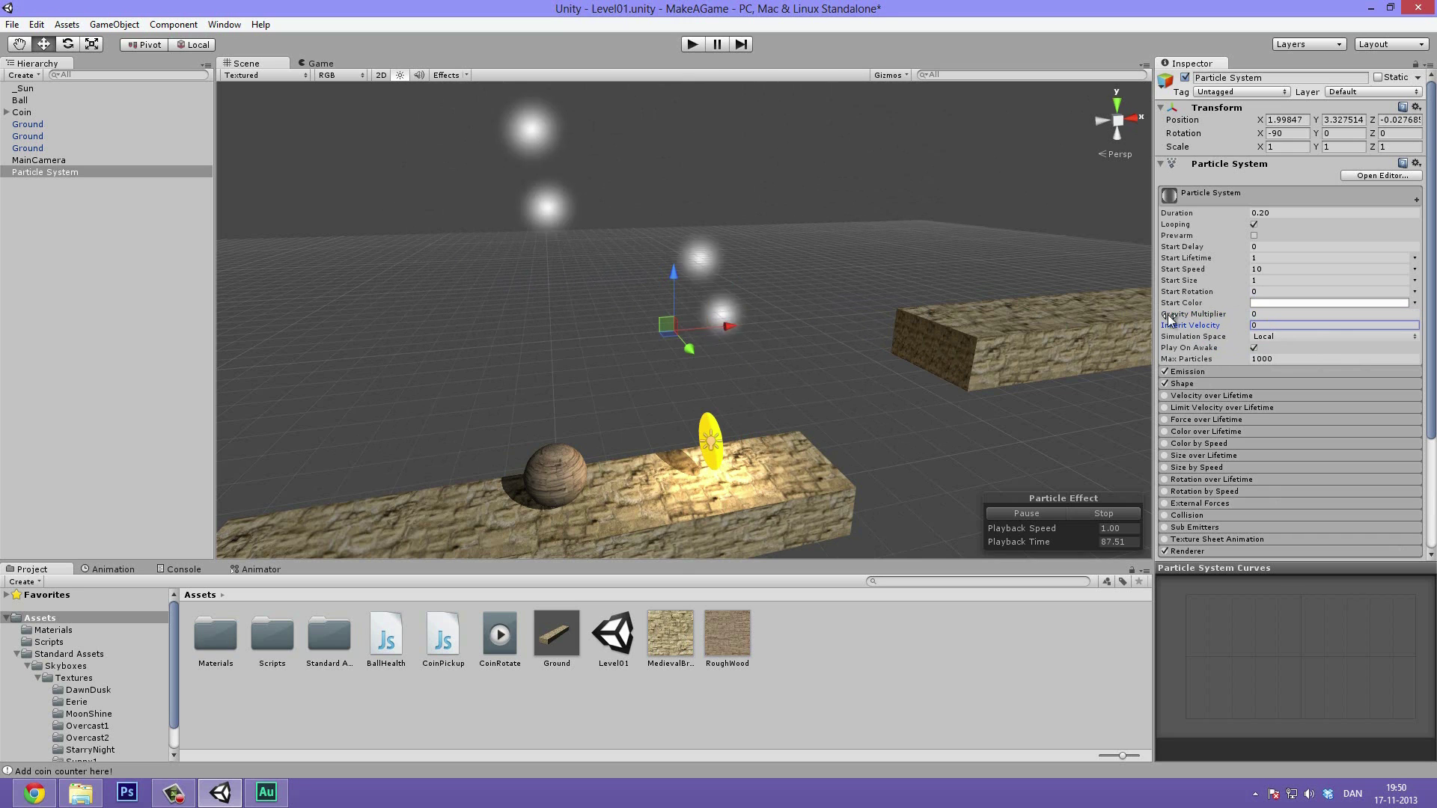
left_click(1275, 336)
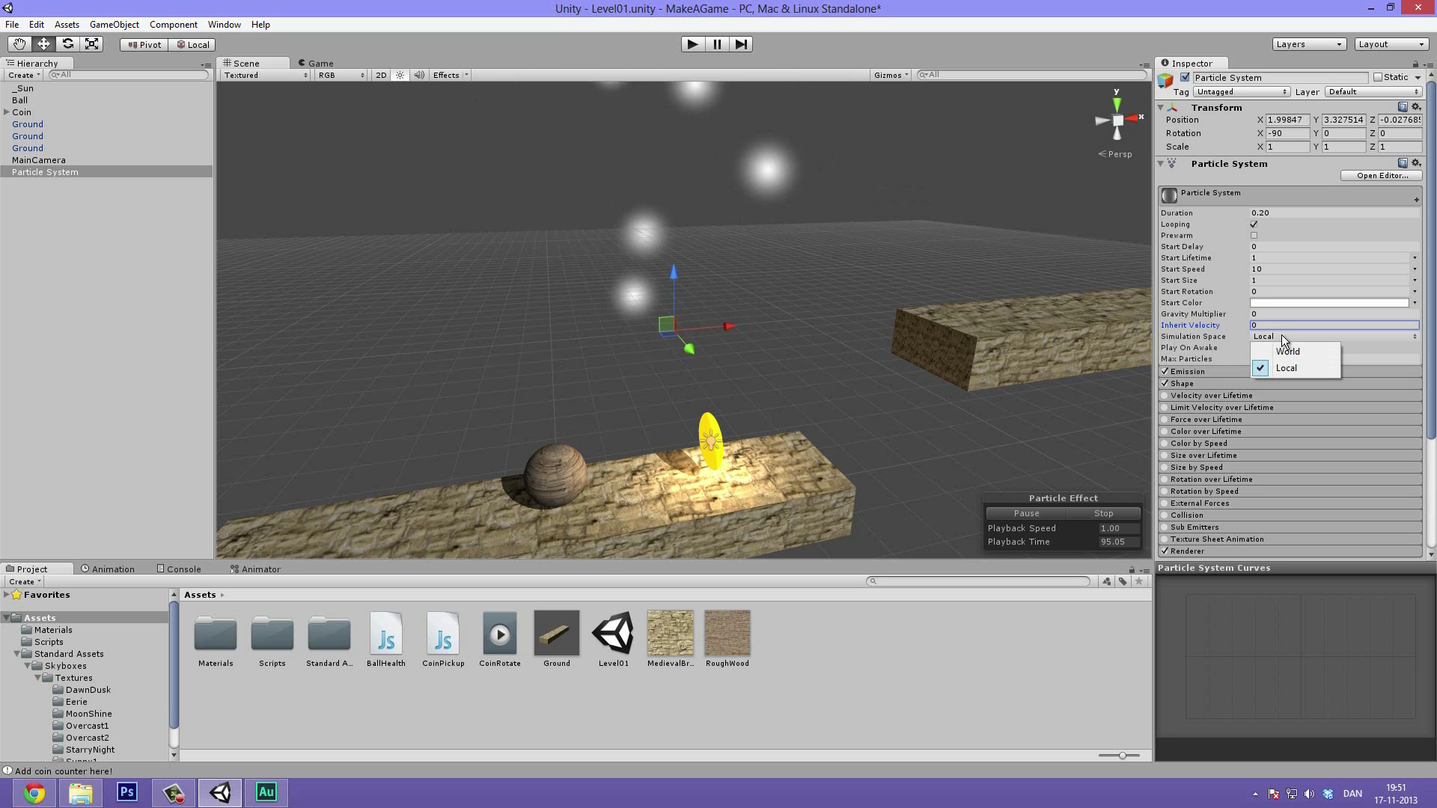
left_click(1171, 347)
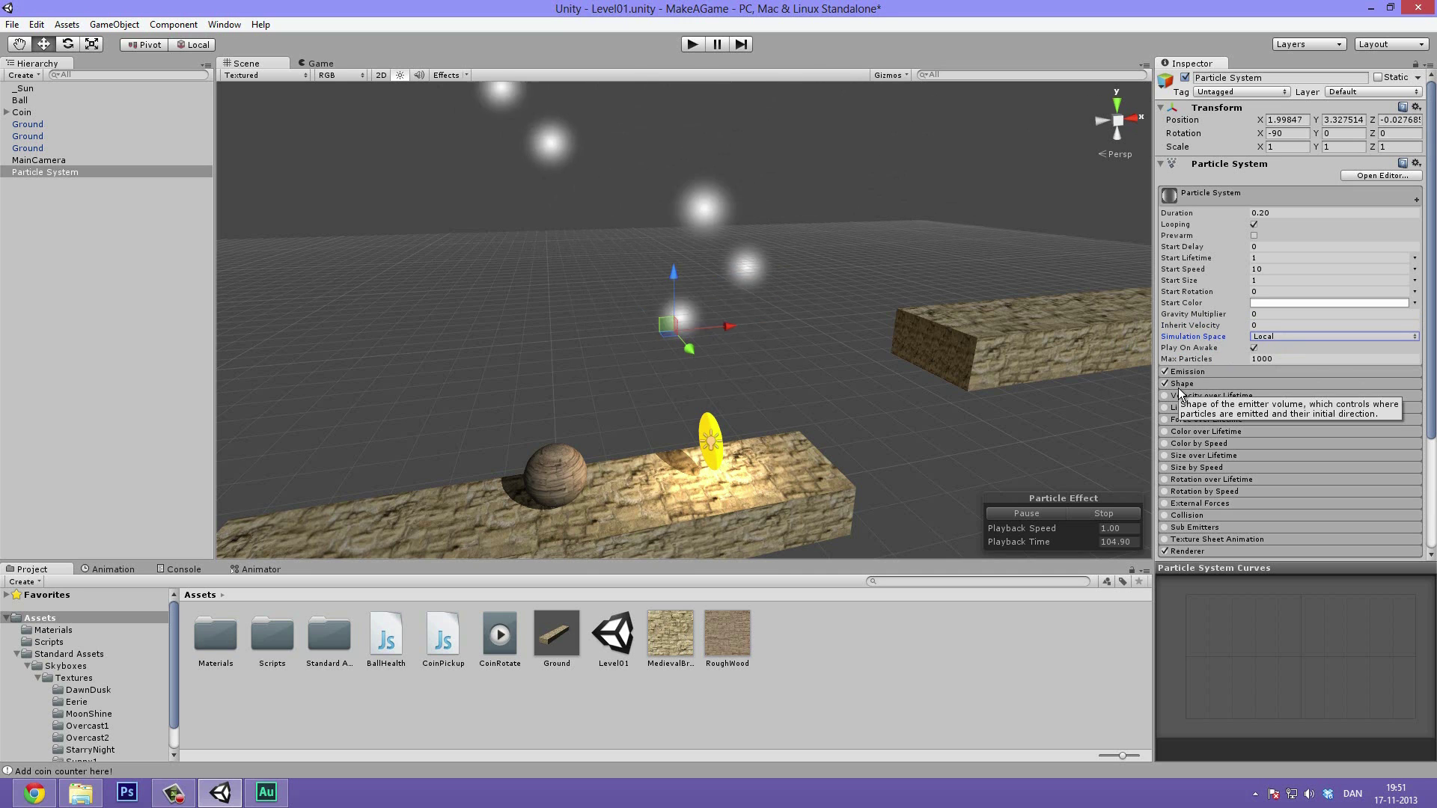
left_click(1279, 336)
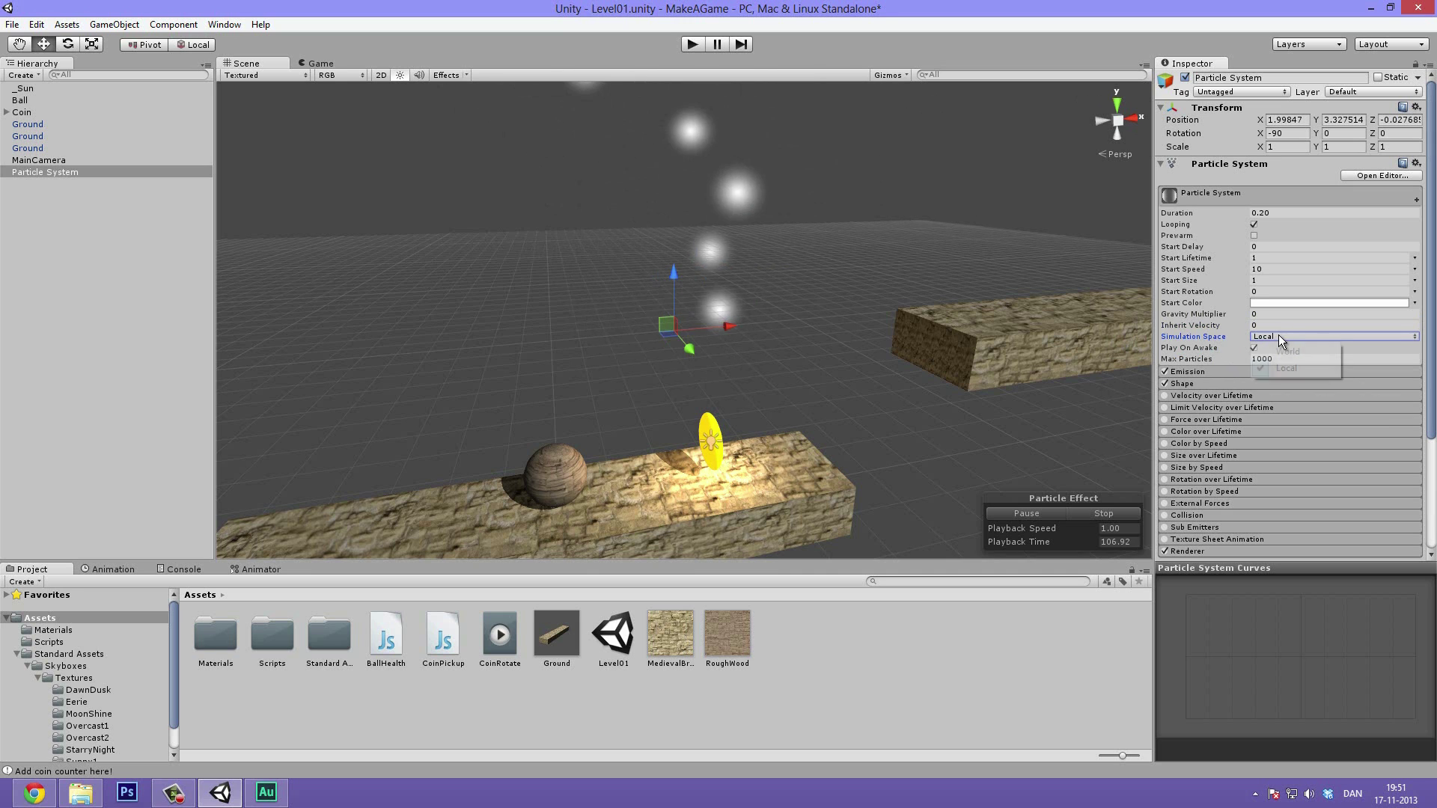
left_click(1286, 351)
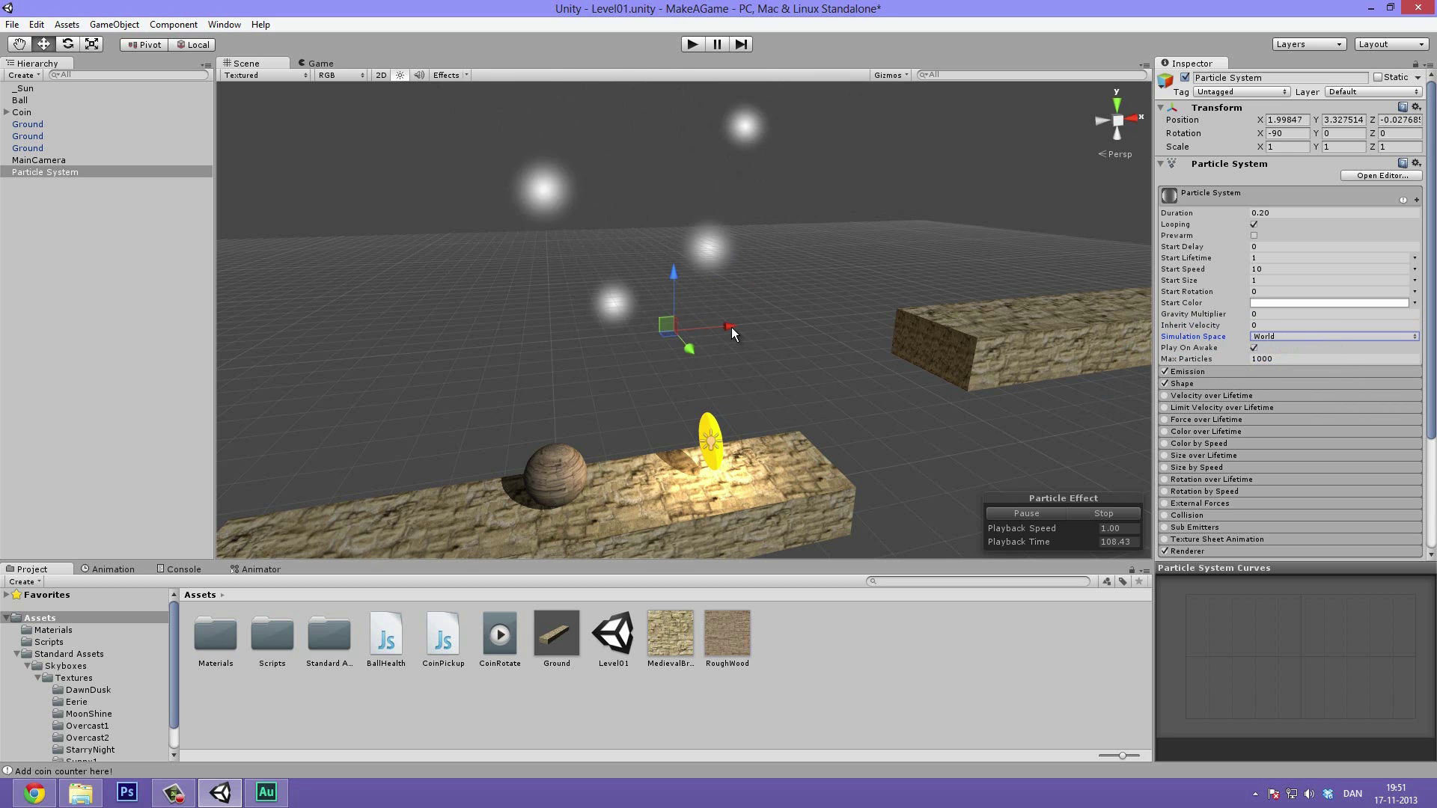
Move the Particle System along X, with Simulation Space set back to Local
left_click_drag(730, 326, 894, 313)
left_click(1279, 336)
left_click(1285, 368)
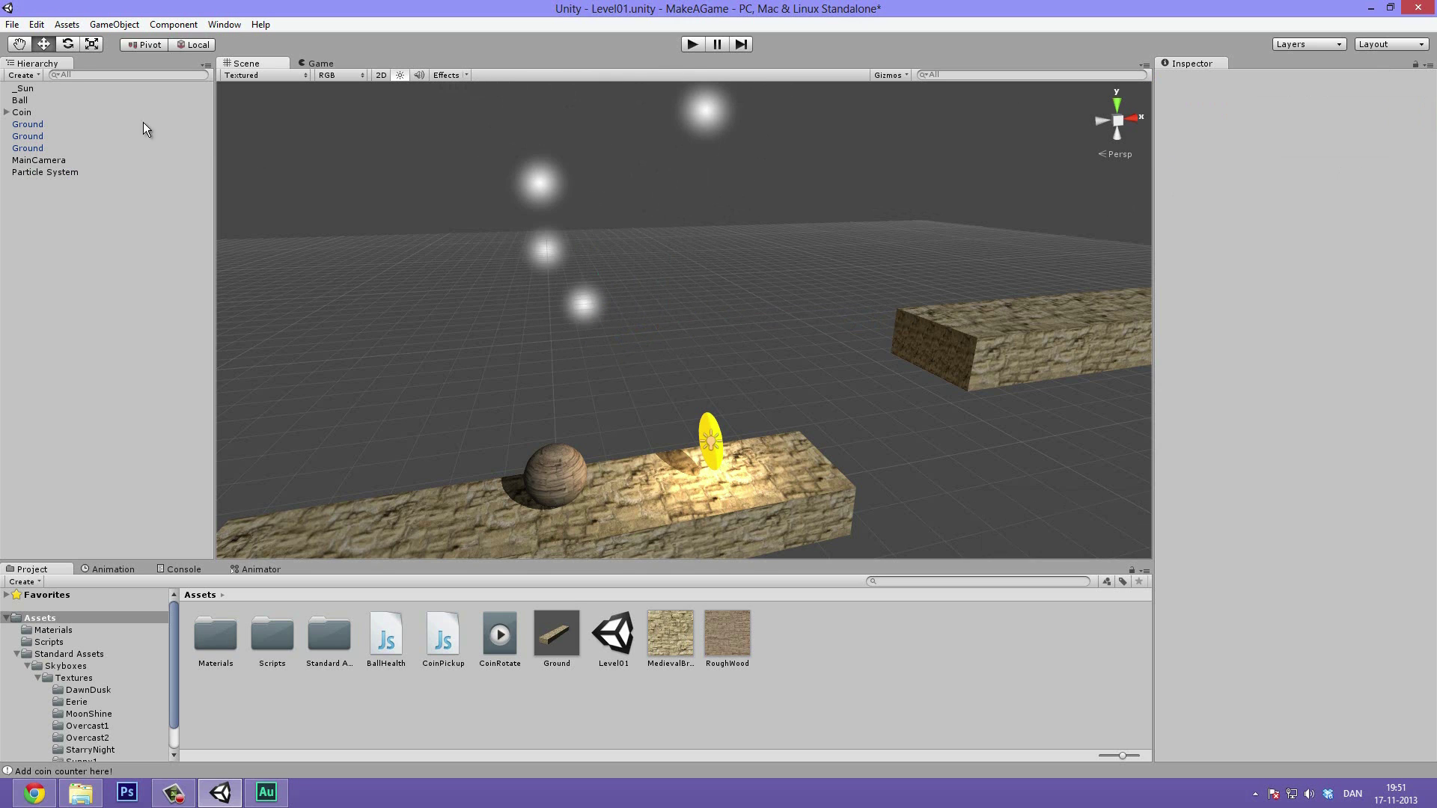
left_click_drag(45, 163, 105, 187)
left_click(74, 162)
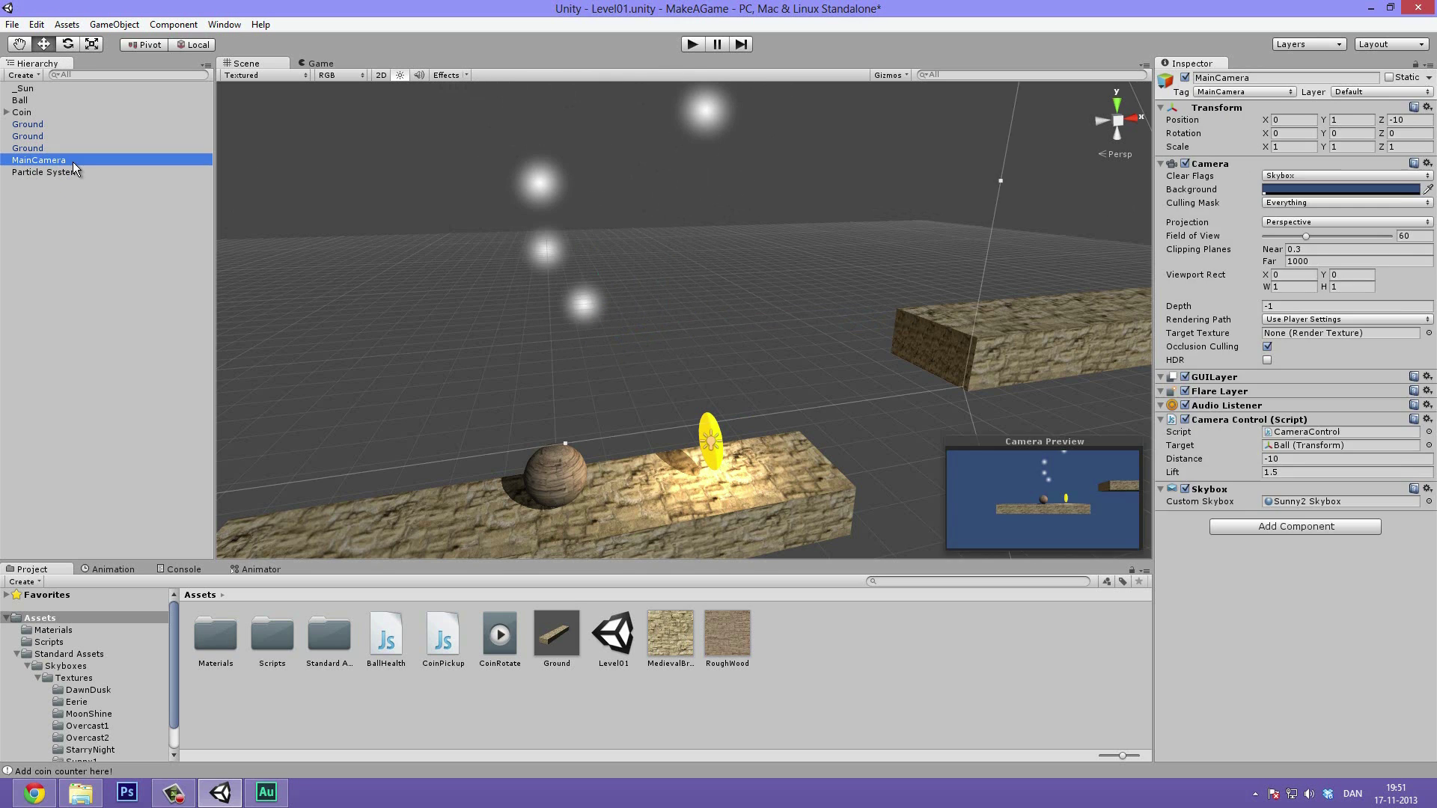
left_click(73, 172)
mouse_move(662, 331)
left_mouse_down()
mouse_move(829, 317)
mouse_move(690, 334)
left_mouse_up()
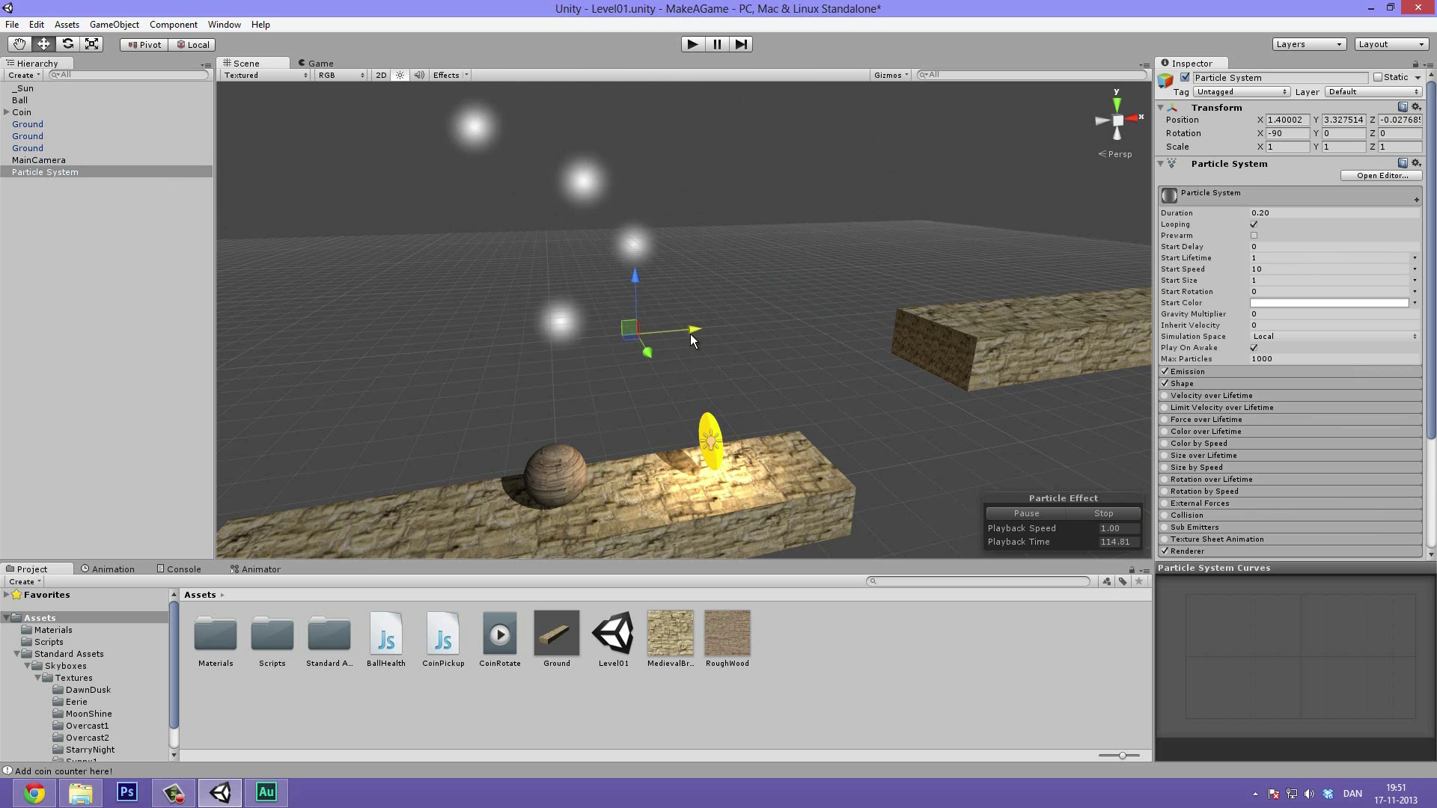
scroll(689, 333, "down", 3)
scroll(715, 309, "down", 3)
middle_click_drag(781, 213, 781, 275)
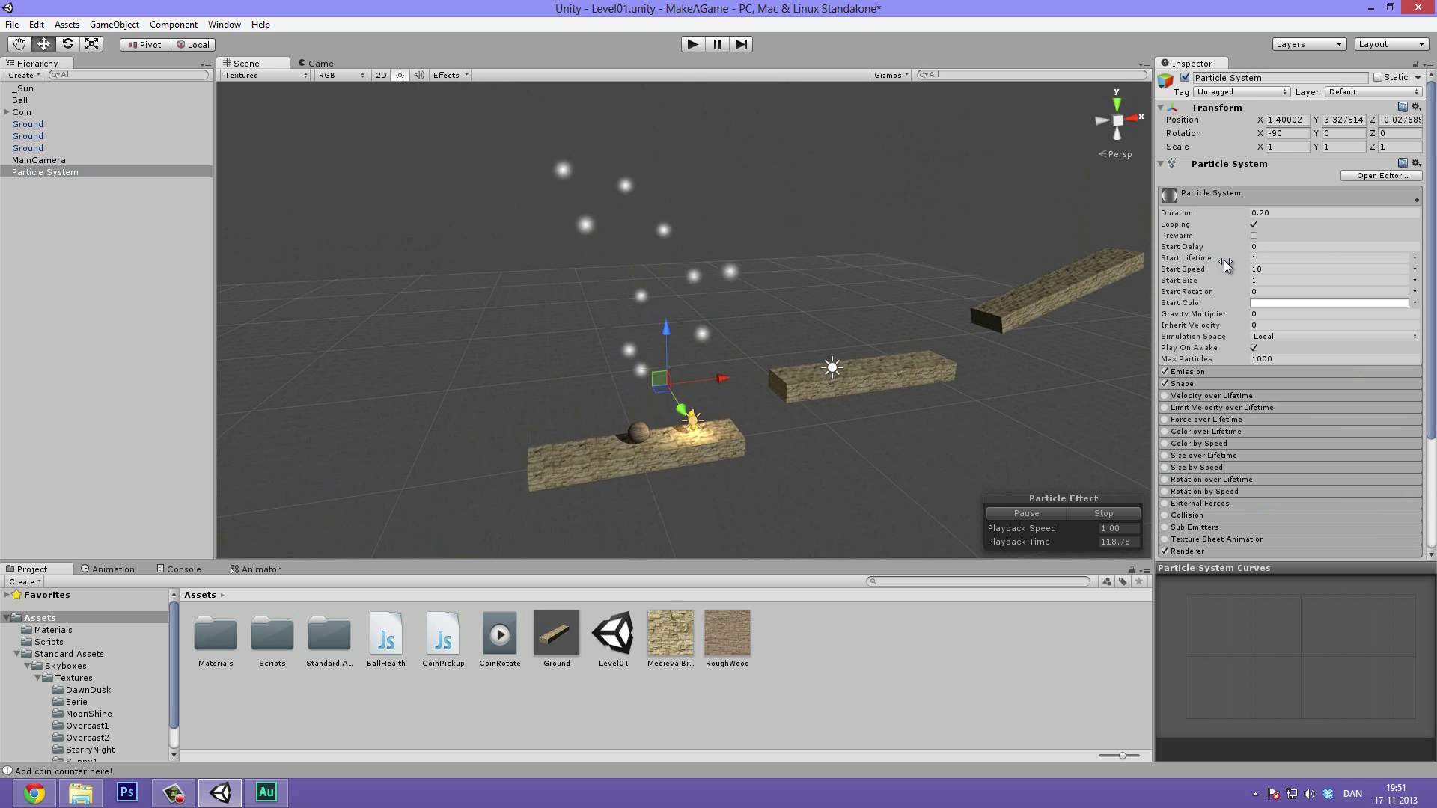
Lengthen Start Lifetime to 2.81, recompare World and Local, then reset Start Lifetime to 1
left_click_drag(1268, 262, 1278, 262)
scroll(763, 250, "down", 5)
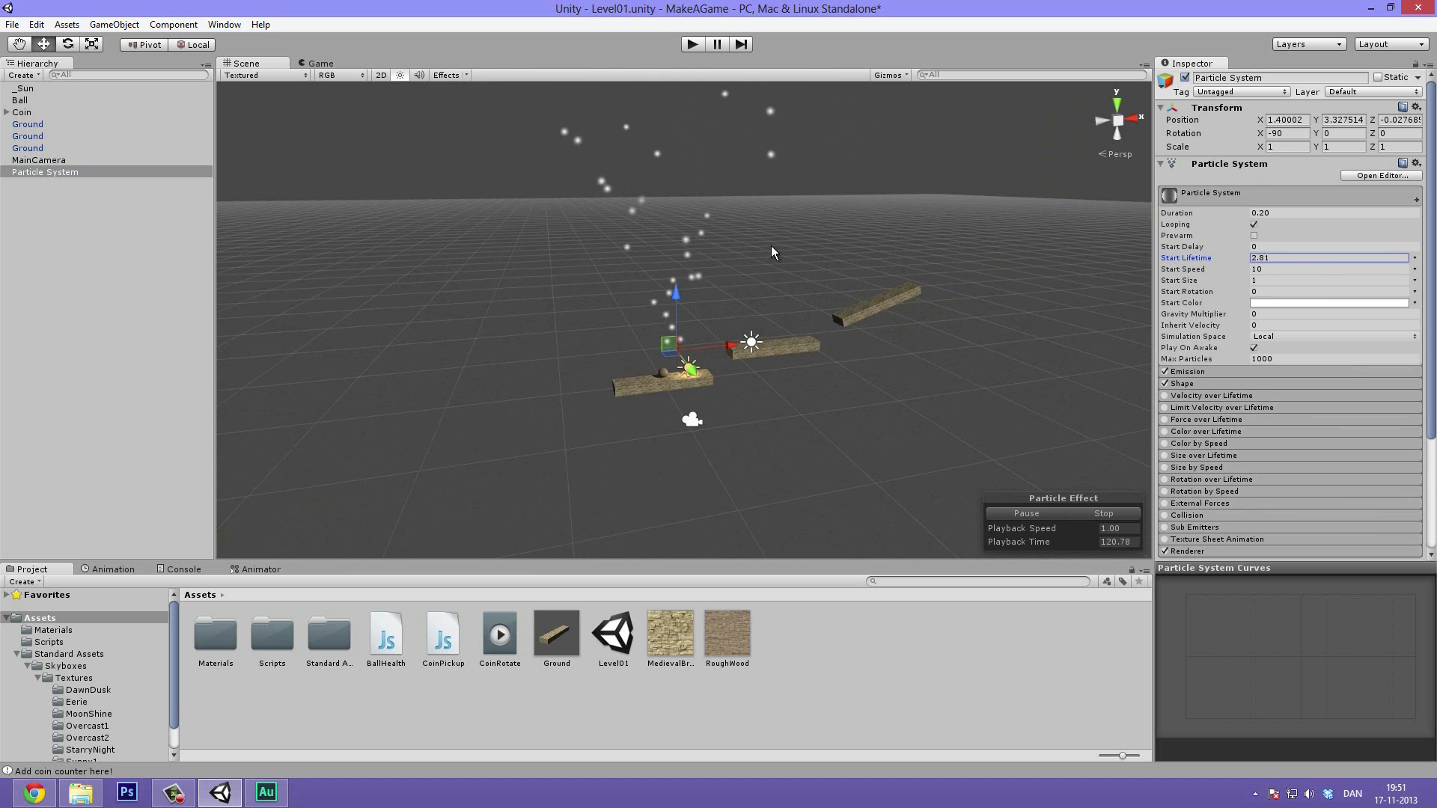
middle_click_drag(771, 245, 762, 362)
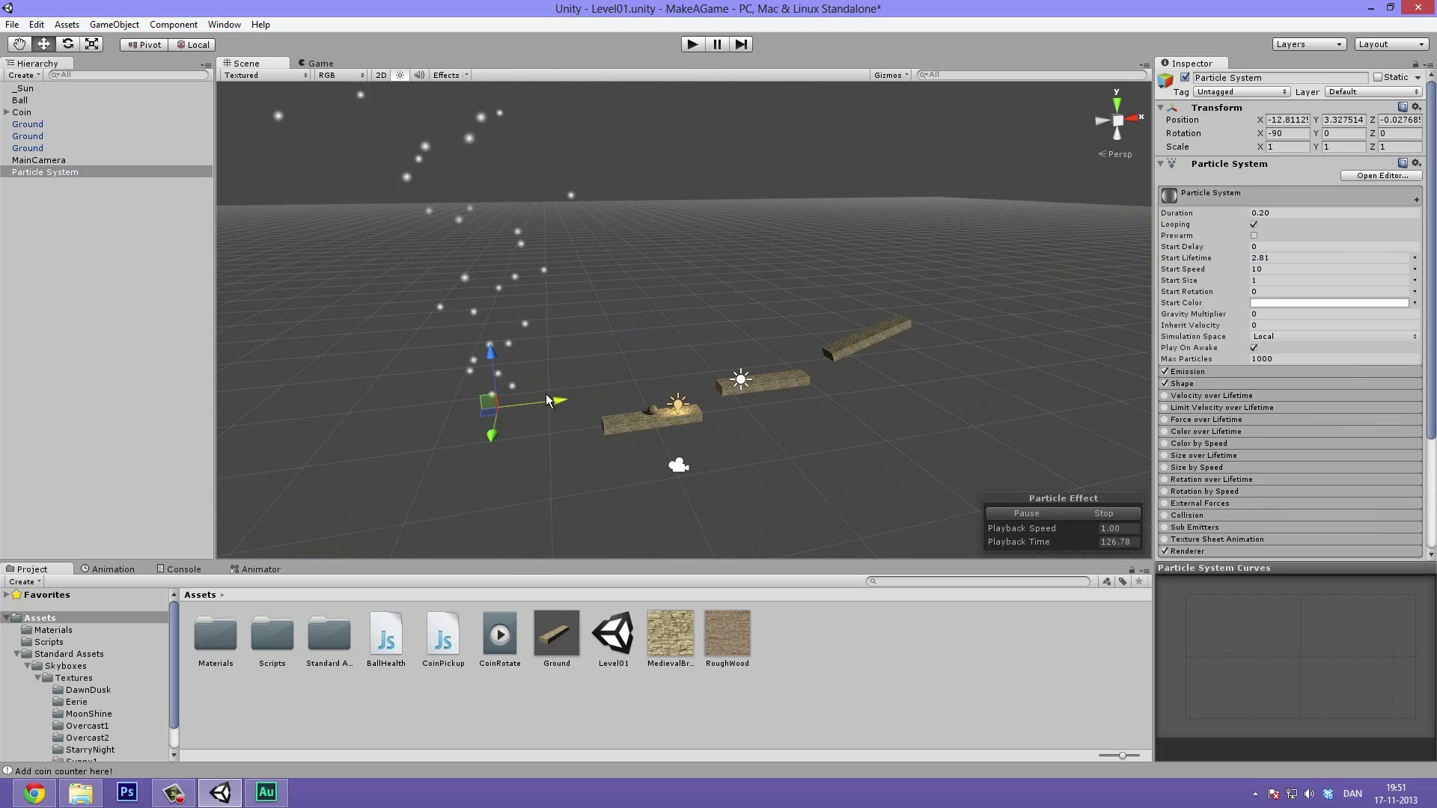
left_click(1294, 337)
left_click(1299, 349)
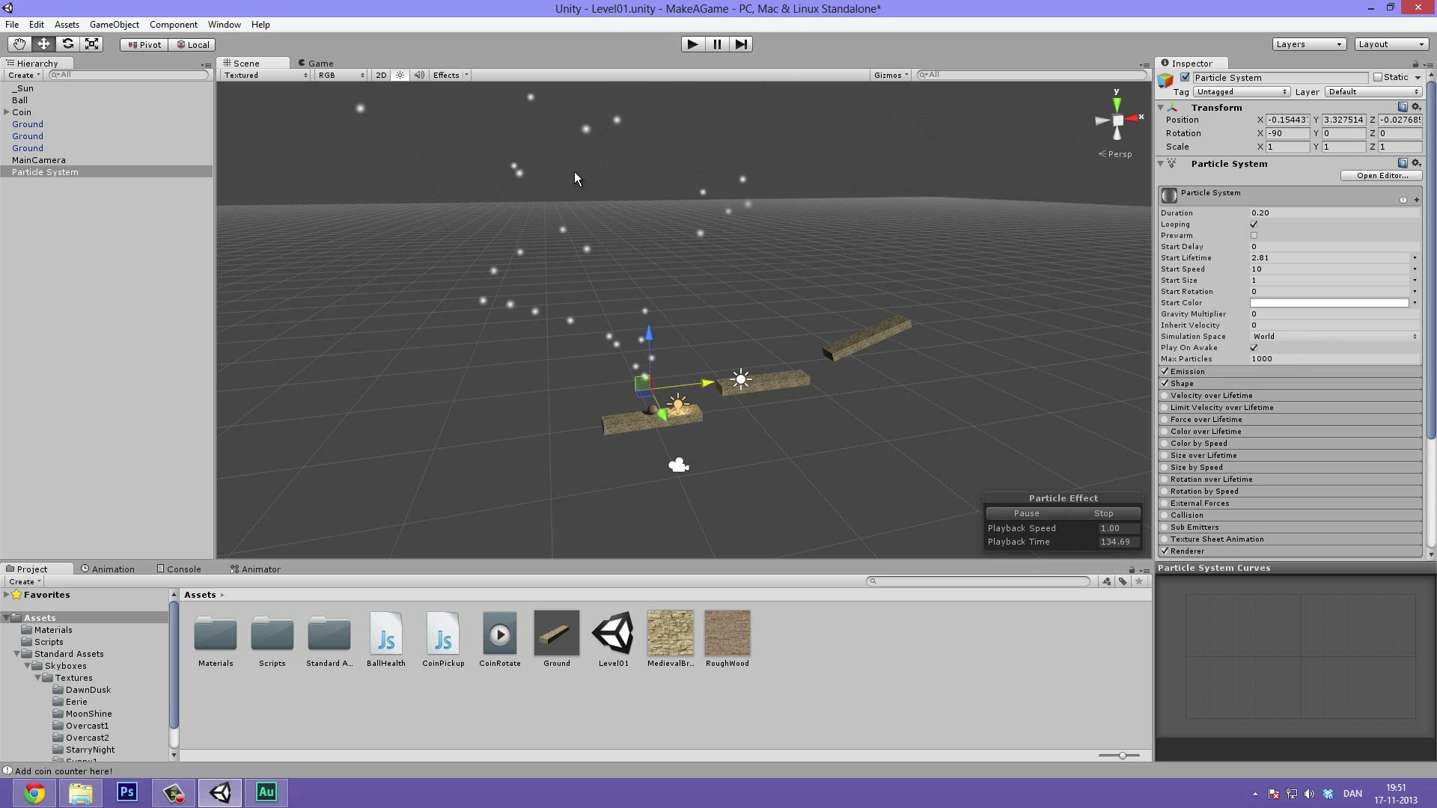
left_click(1296, 335)
left_click(1299, 362)
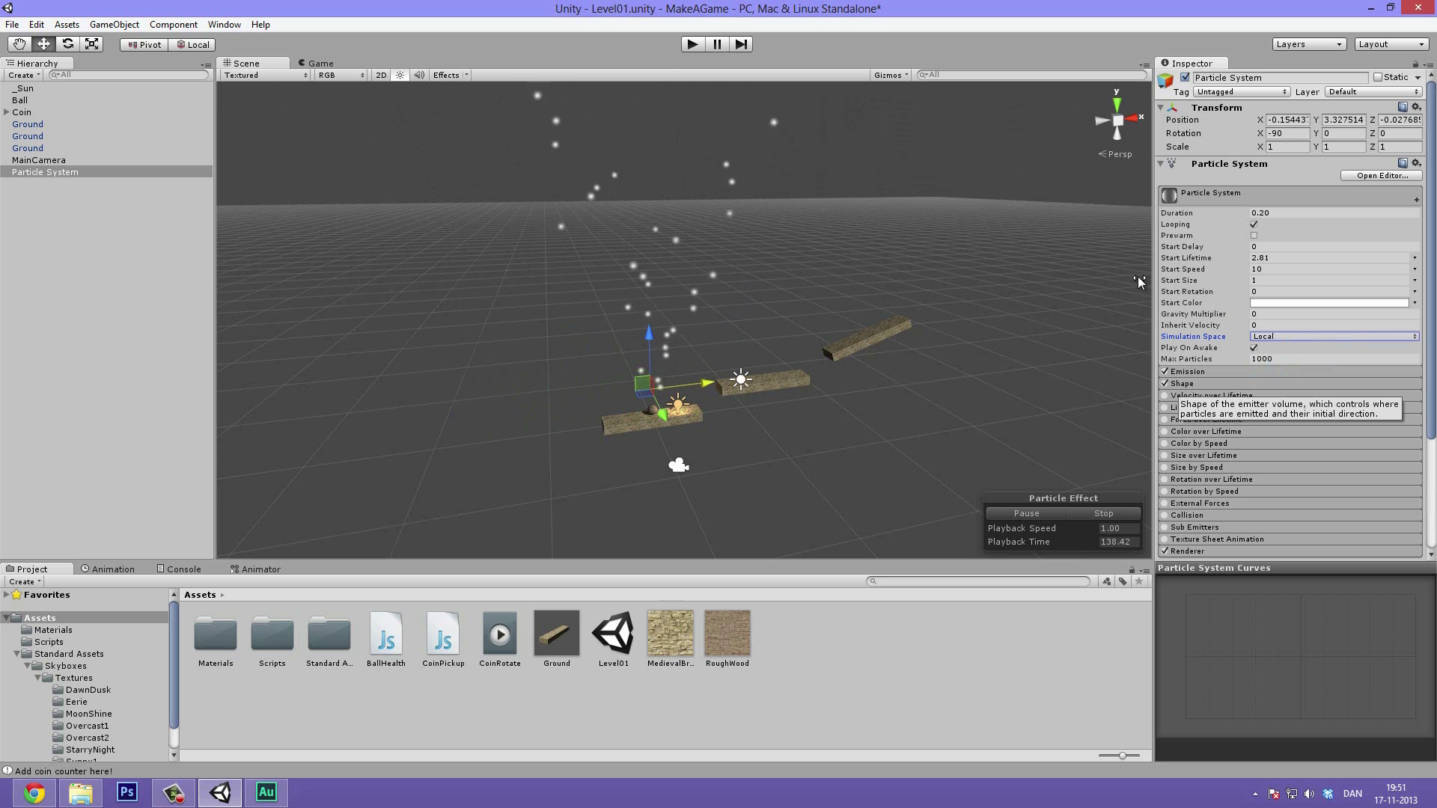
left_click(1302, 259)
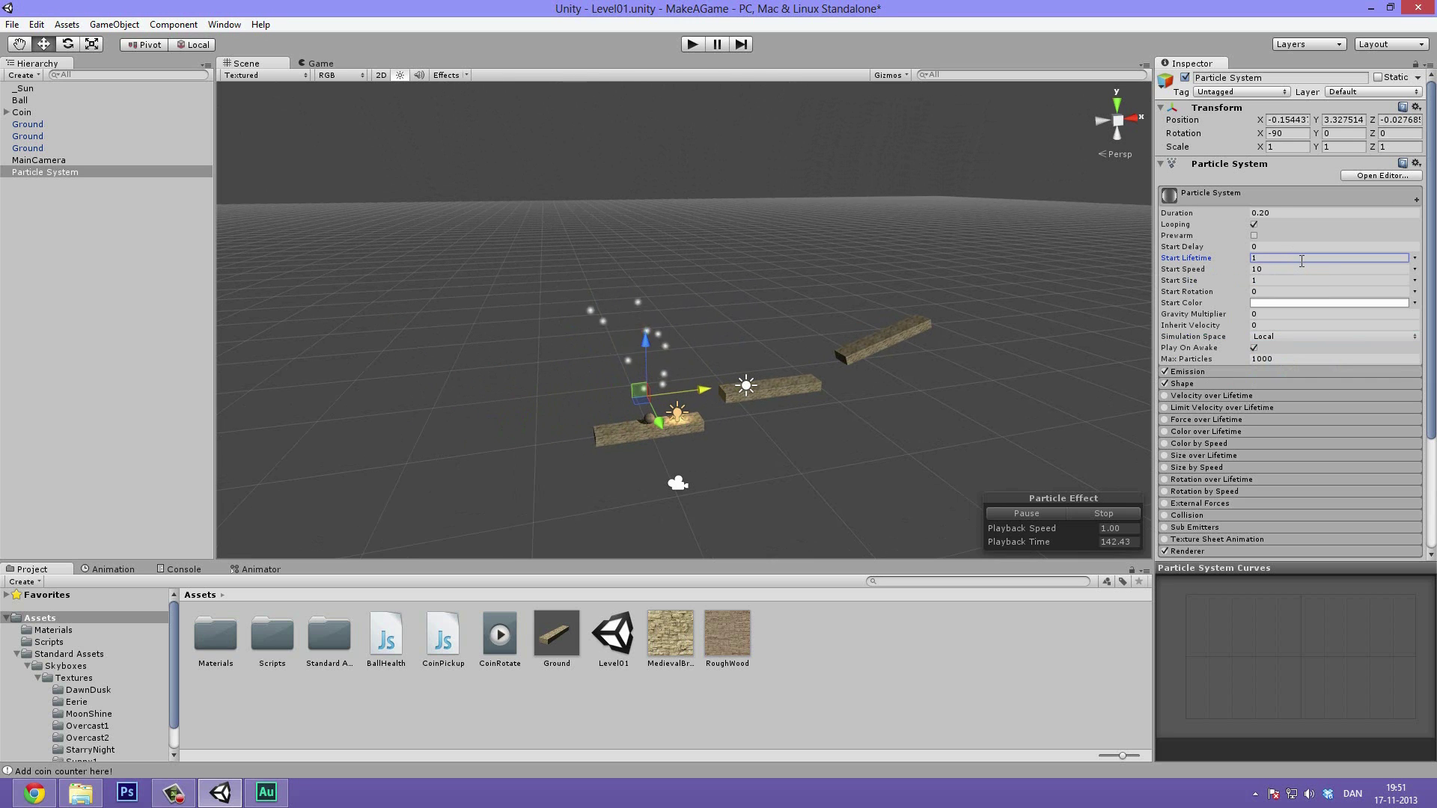
middle_click_drag(715, 452, 743, 434)
scroll(743, 434, "up", 12)
middle_click_drag(869, 407, 865, 329)
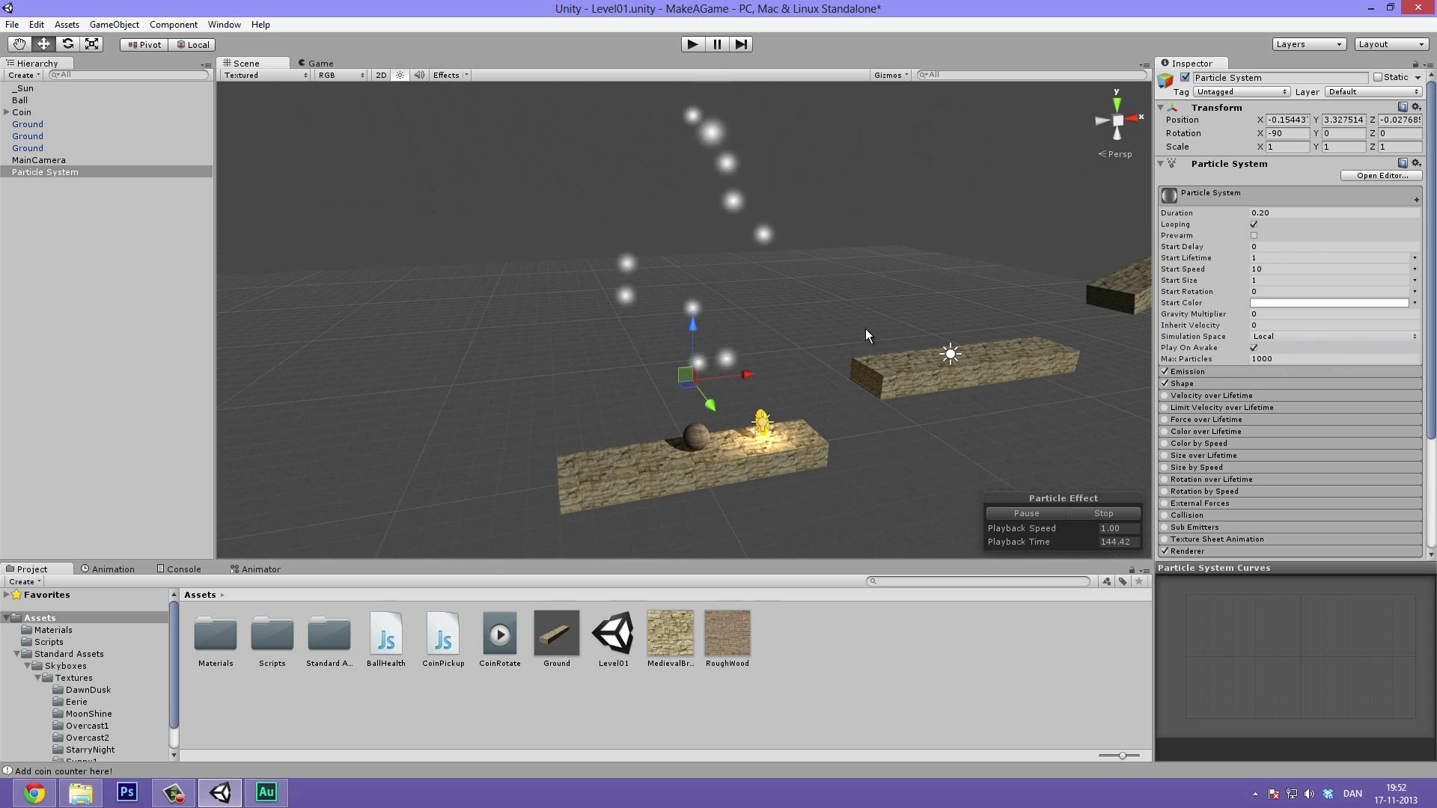
Expand the Emission and Shape modules and set the emission Rate to 50
left_click(1246, 371)
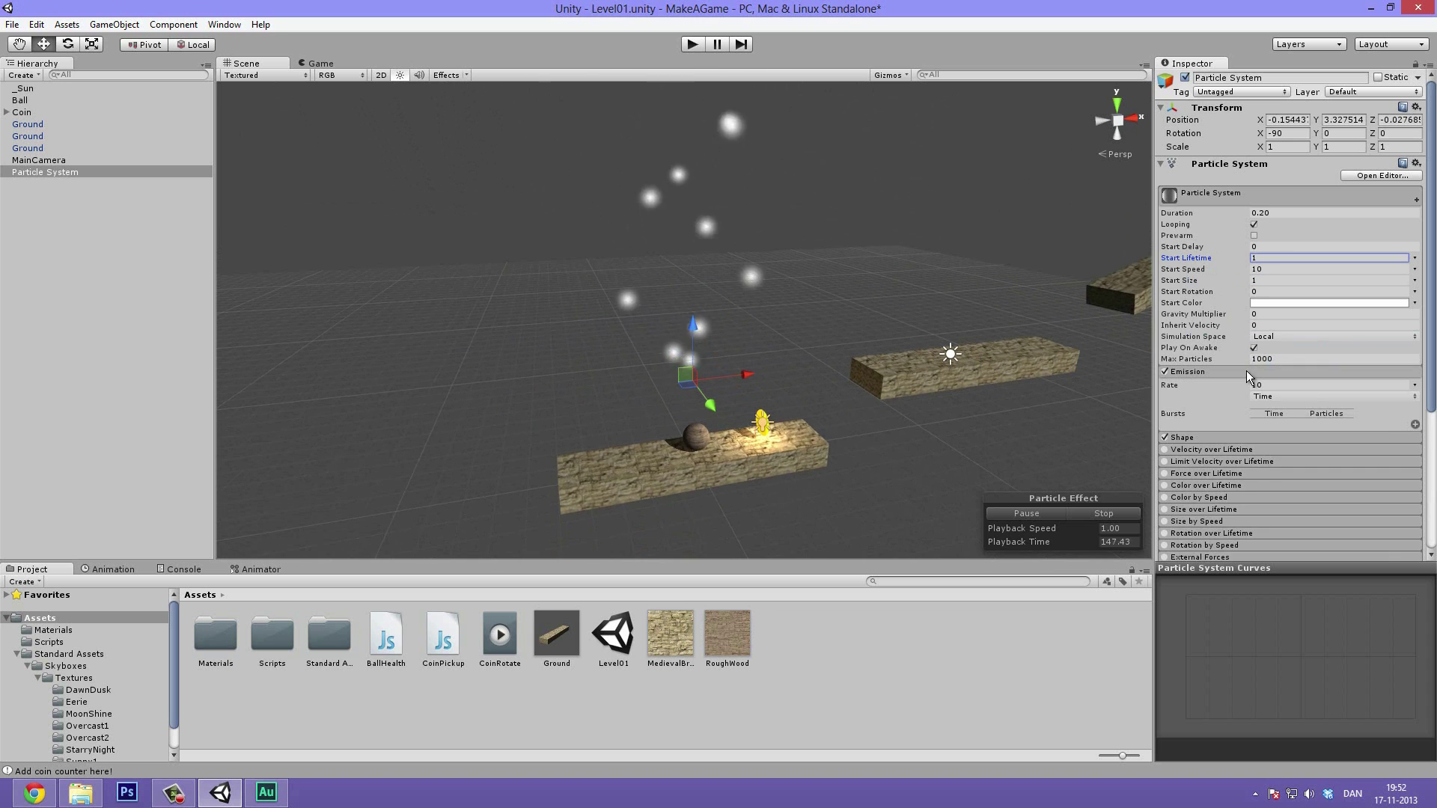
left_click(1186, 437)
scroll(1212, 404, "down", 3)
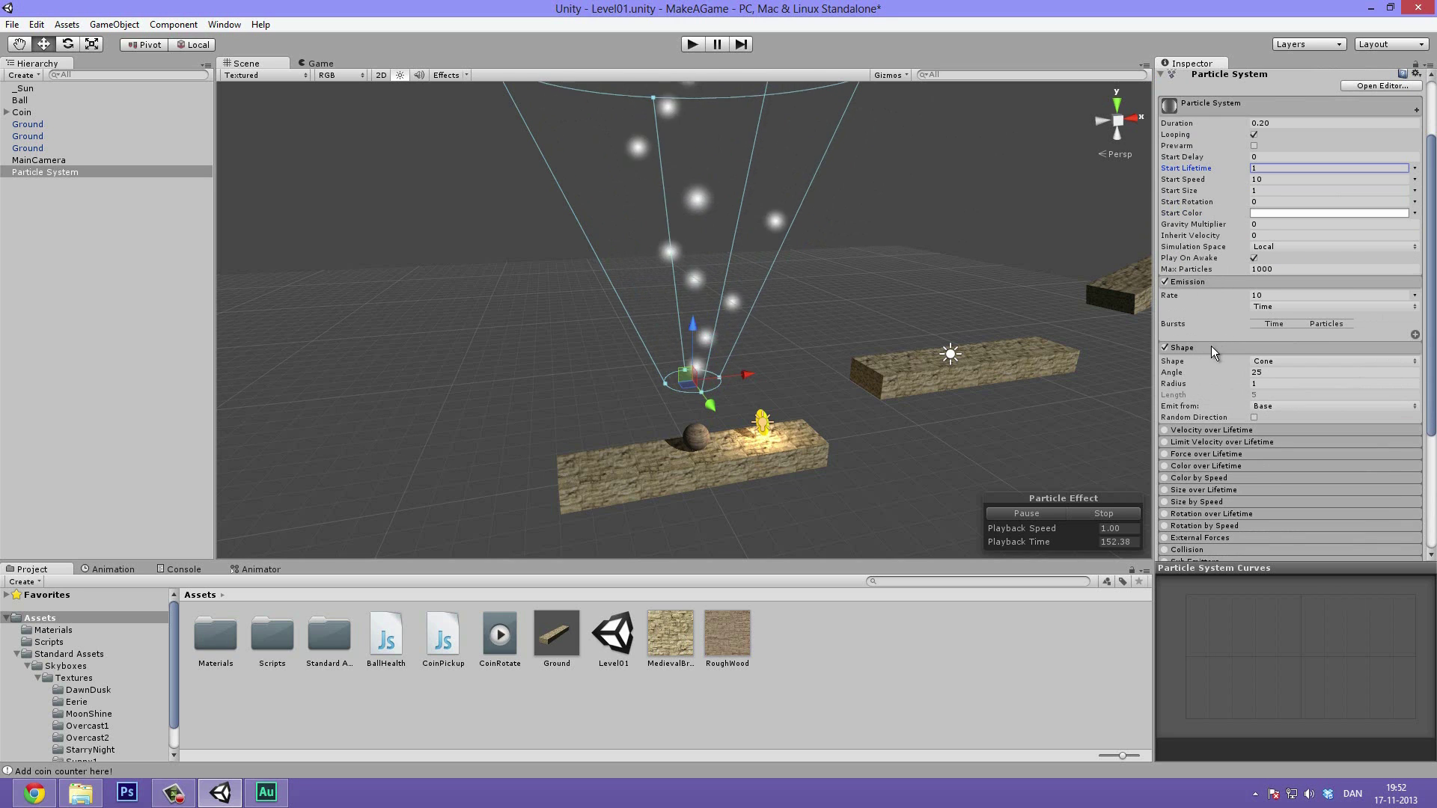
scroll(1206, 349, "down", 5)
scroll(1206, 349, "up", 4)
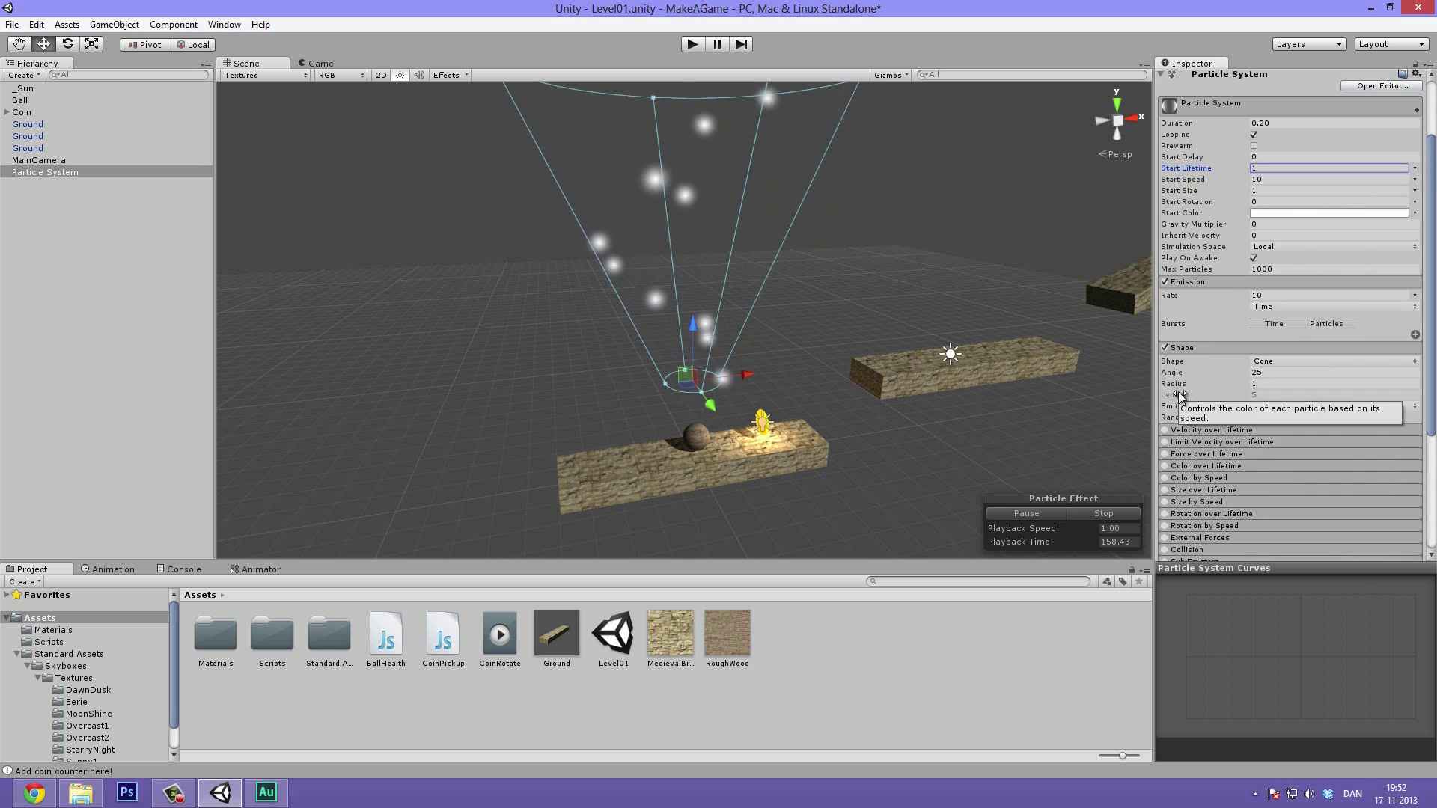
left_click(1277, 295)
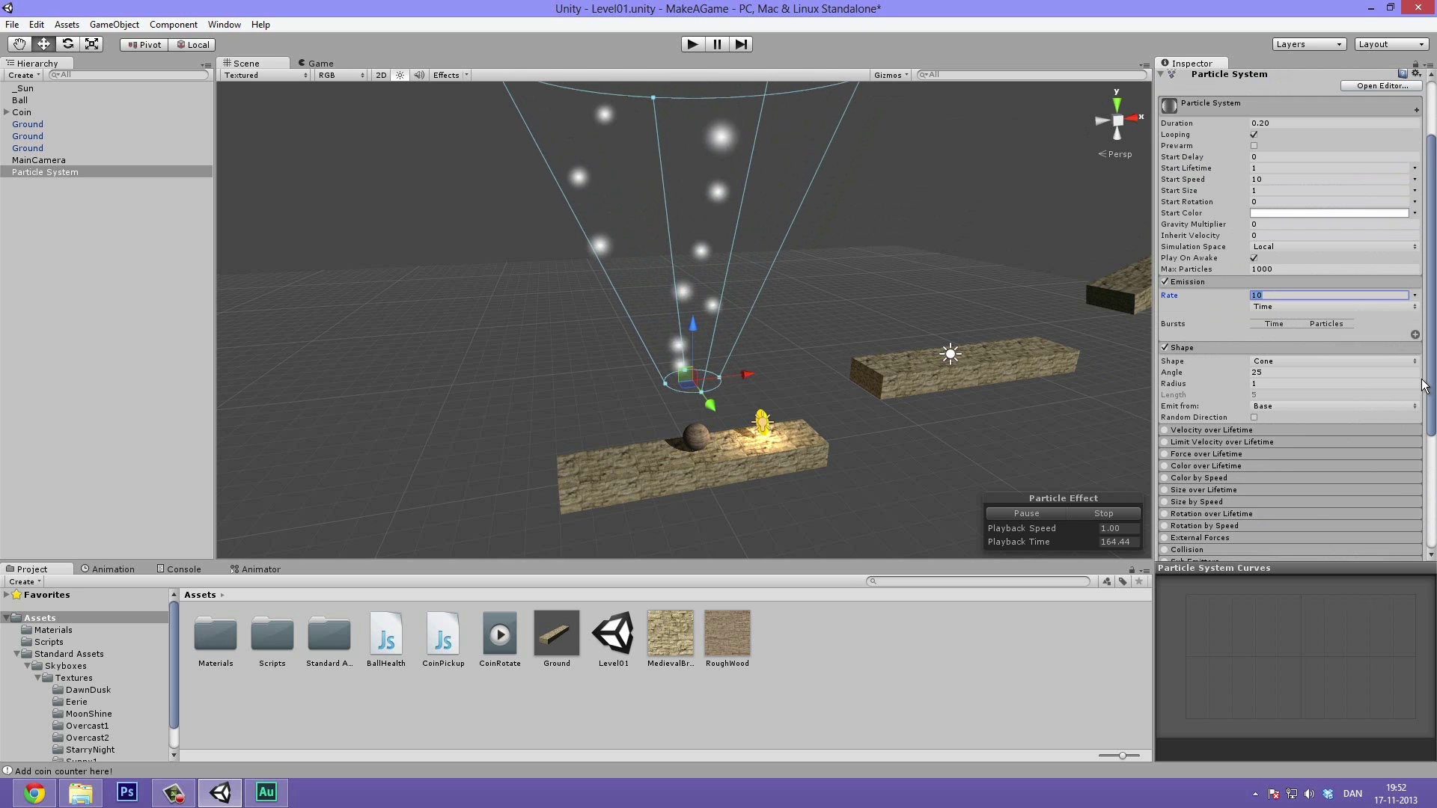
type("50")
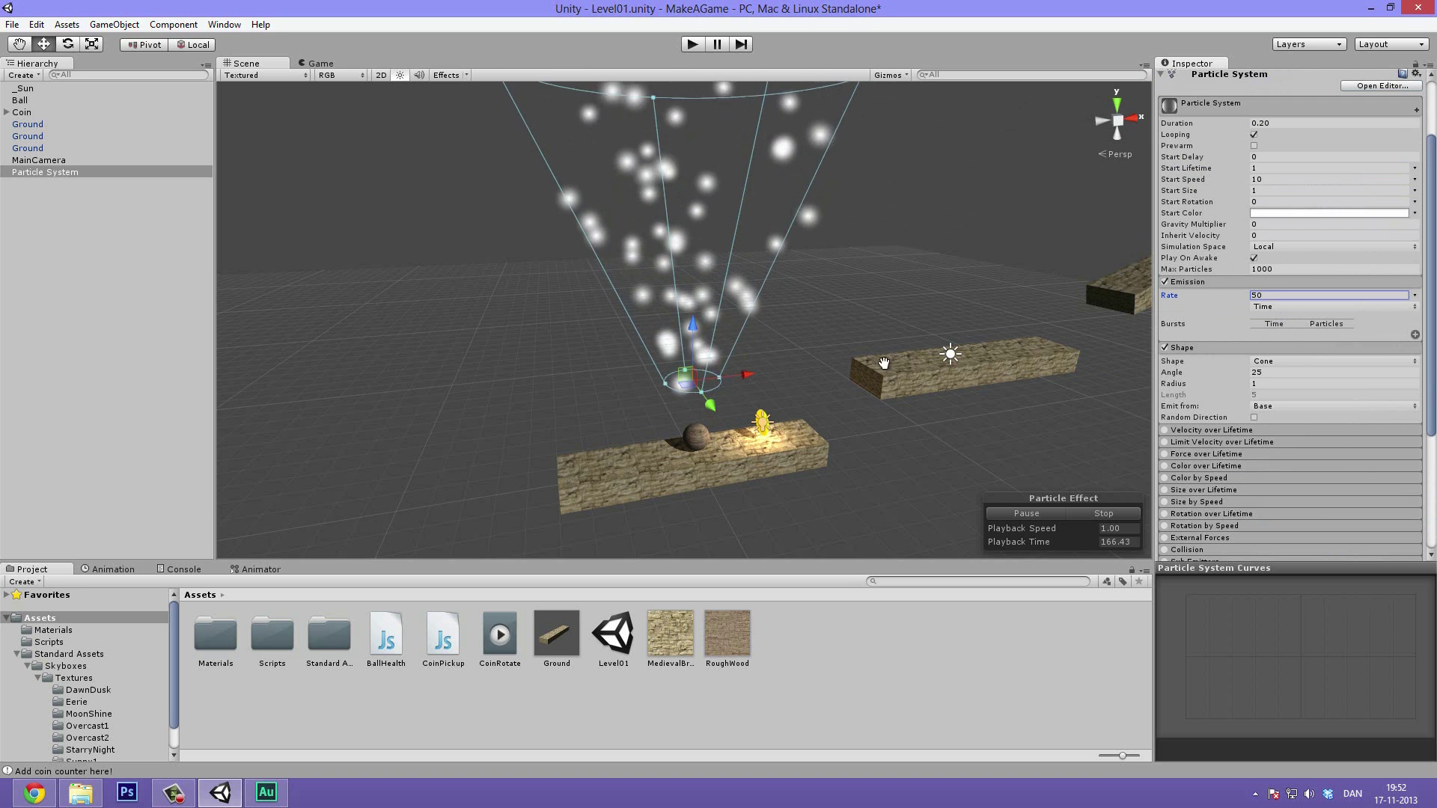
left_click_drag(884, 363, 822, 359, "alt")
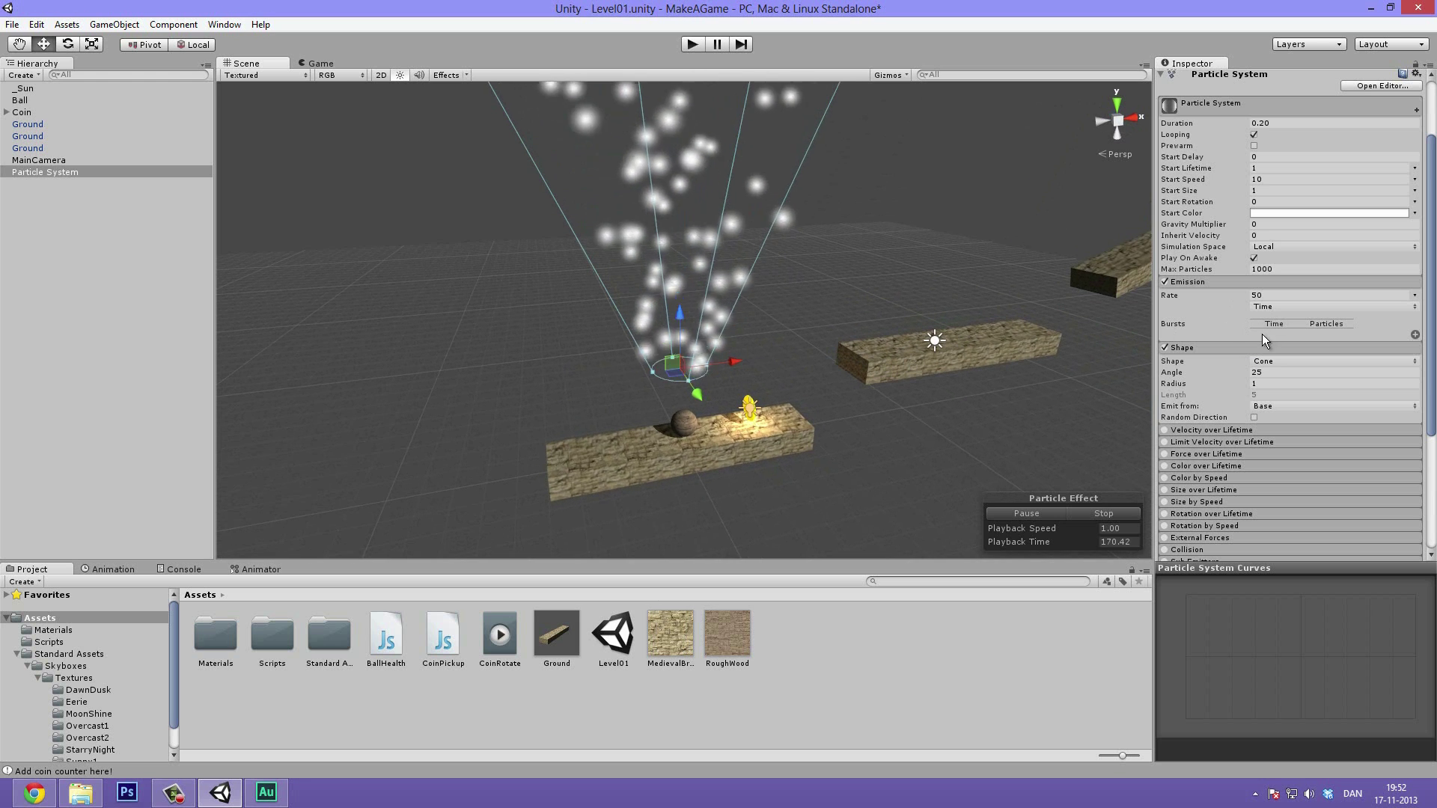
Change the emitter Shape from Cone to Sphere, undoing a trial radius change
left_click(1296, 362)
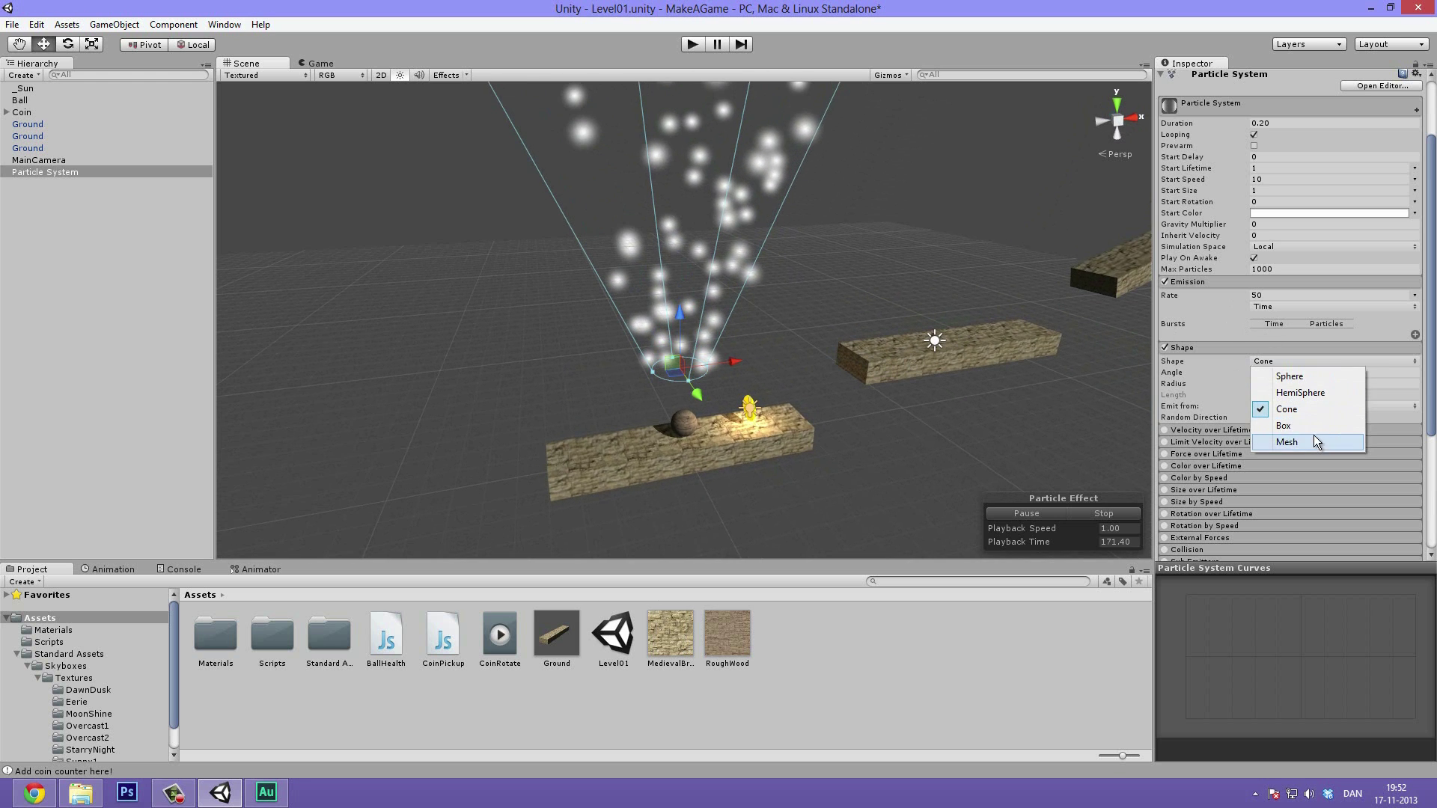
left_click(1293, 376)
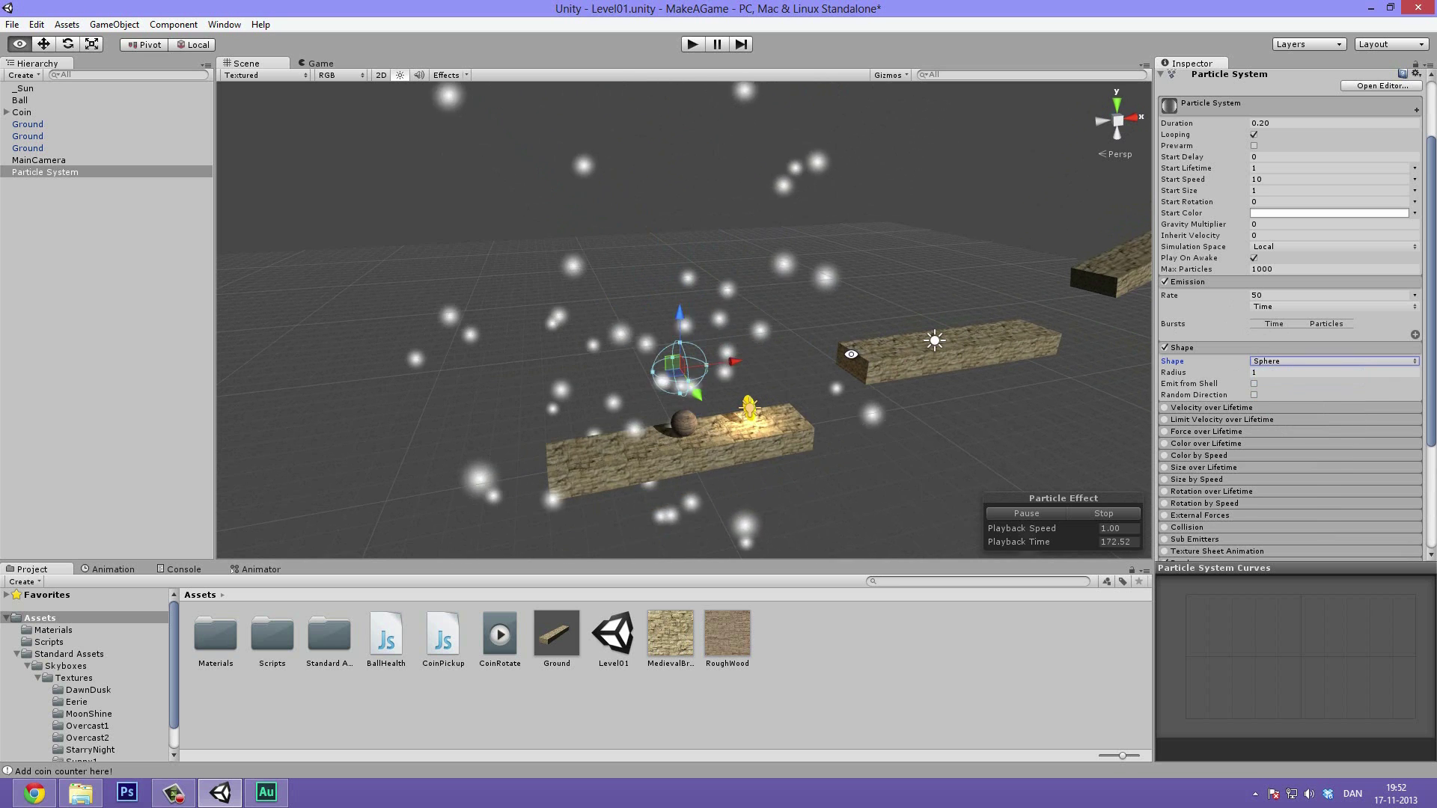
left_click_drag(851, 353, 786, 315, "alt")
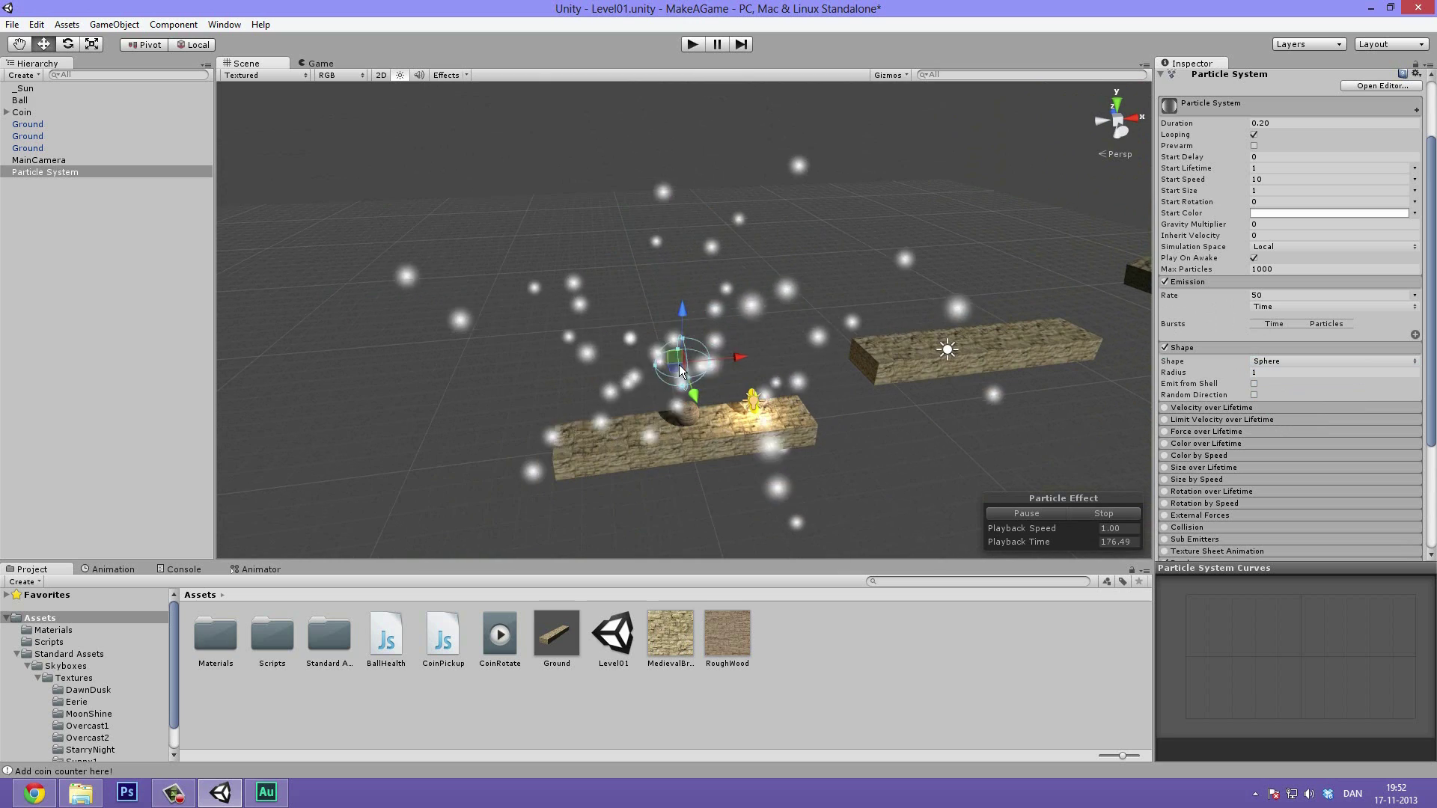
scroll(775, 384, "up", 8)
left_click_drag(784, 404, 757, 285, "alt")
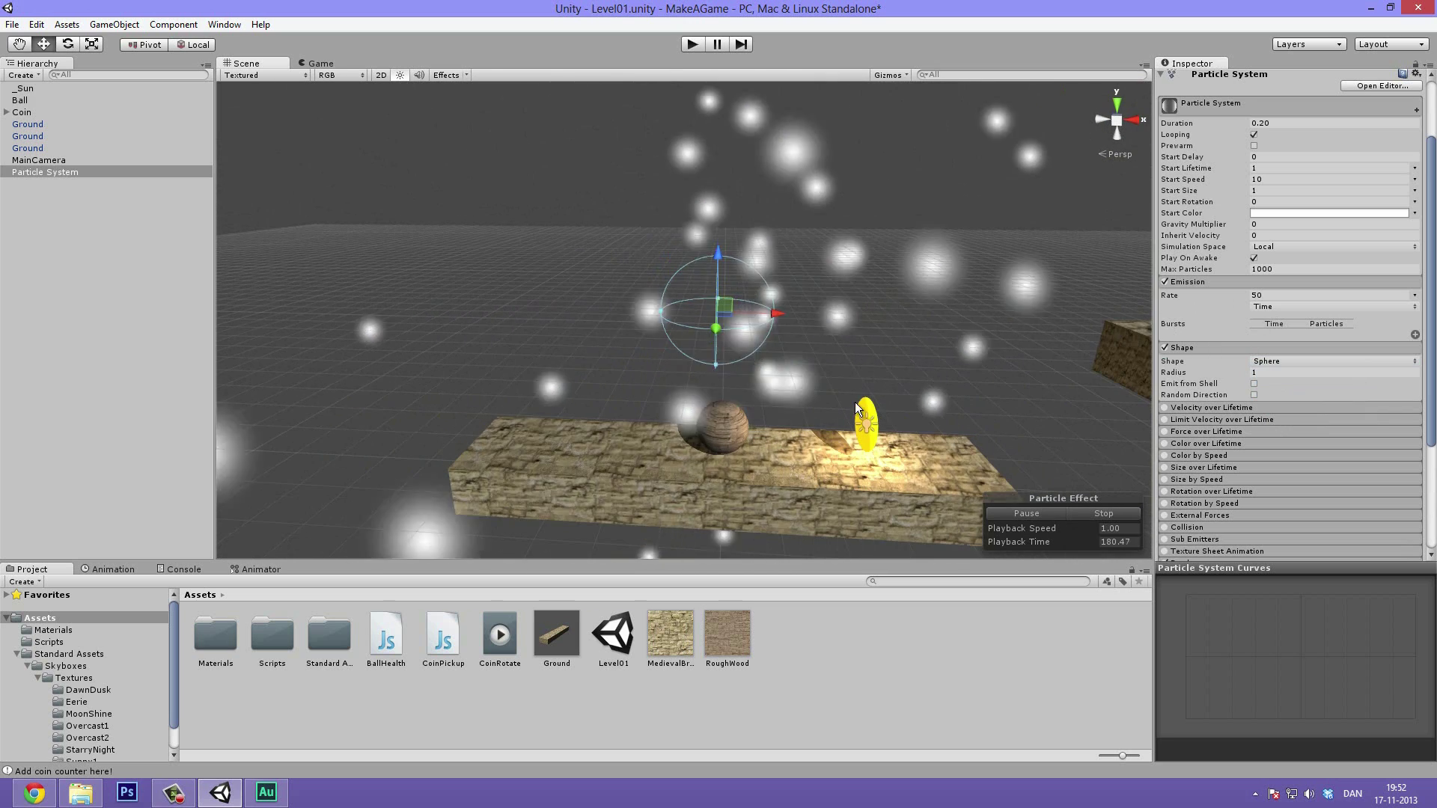
left_click_drag(663, 309, 690, 320)
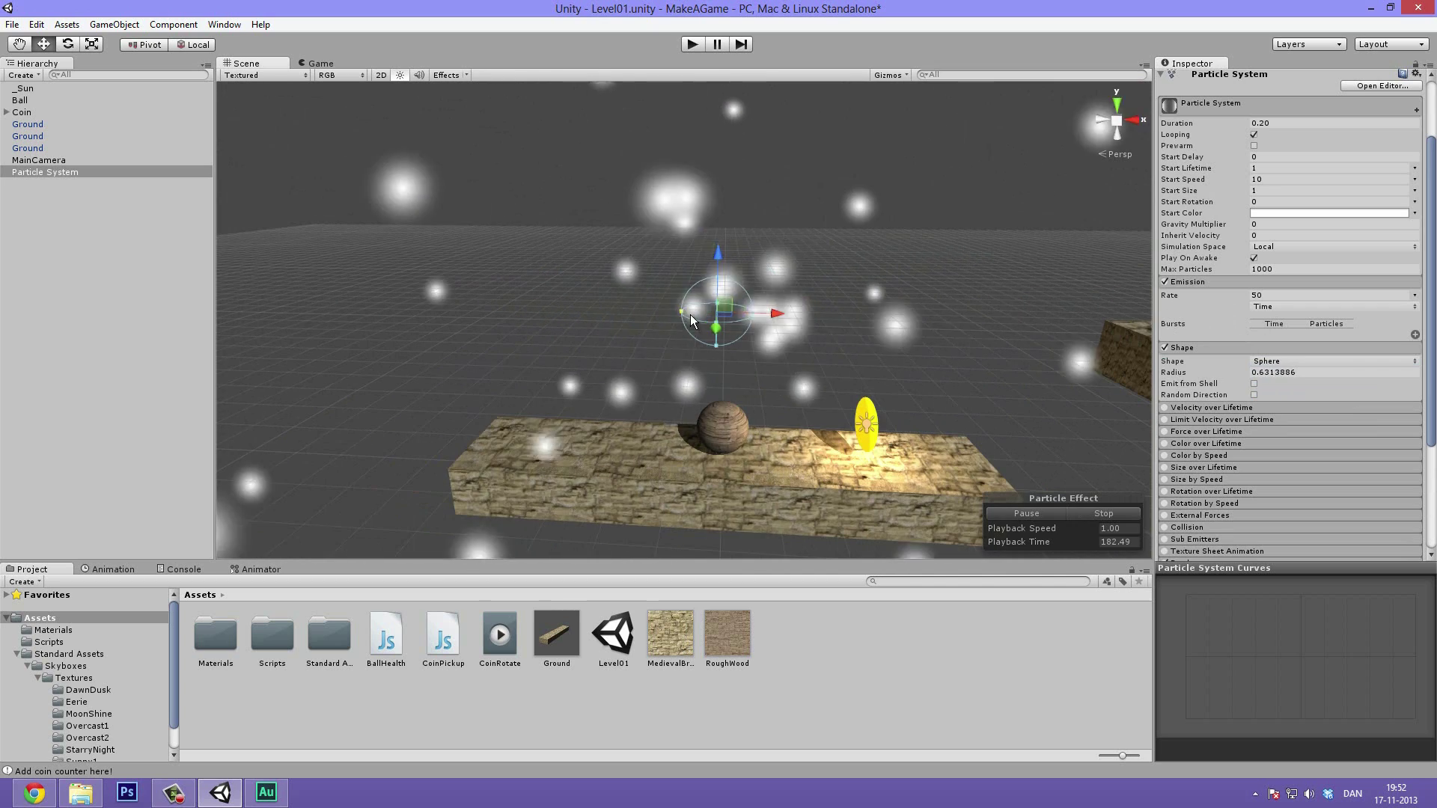
key("ctrl+z")
left_click_drag(908, 410, 973, 449, "alt")
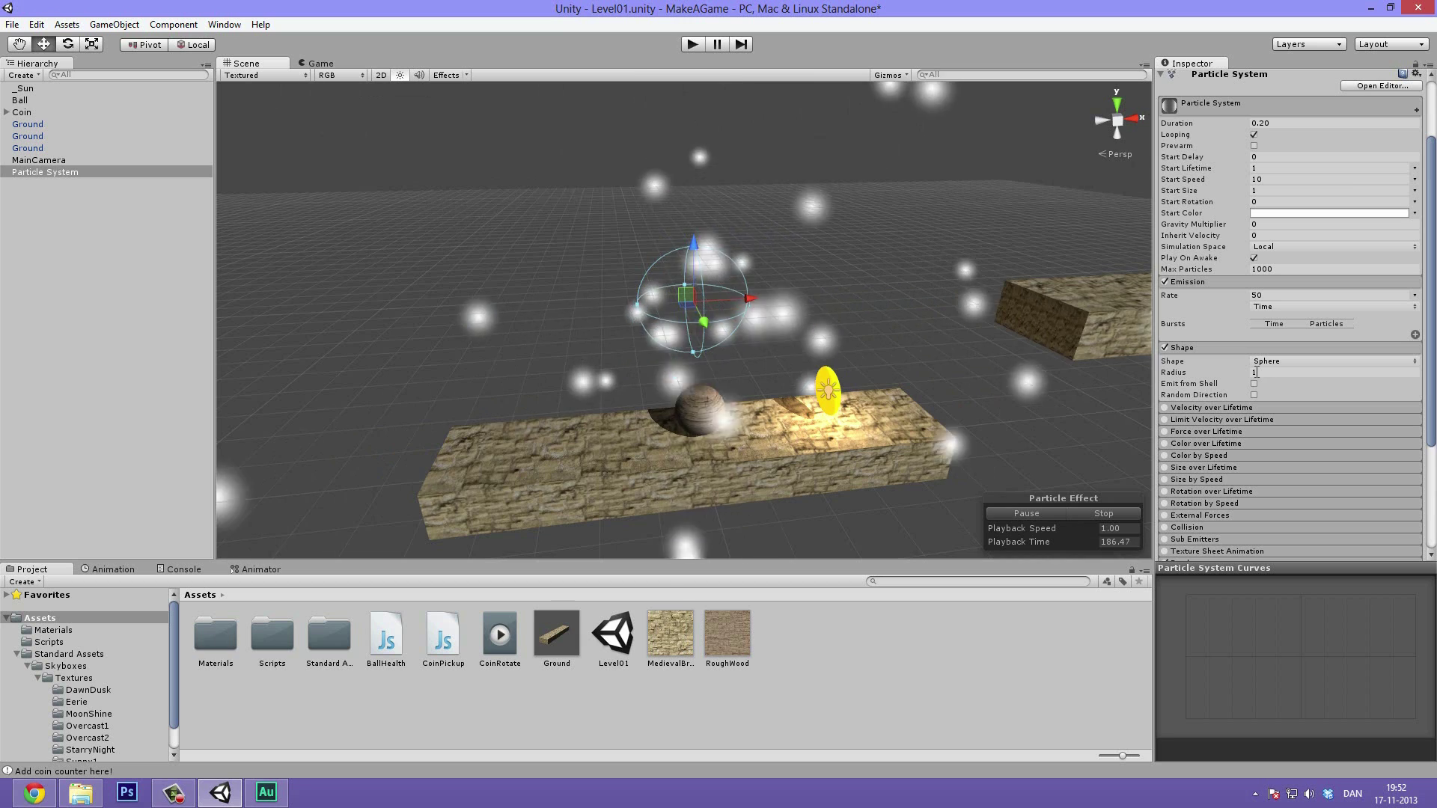
Set the sphere Radius to 0.43 and toggle Random Direction on and back off
left_click(1256, 371)
type("0.7")
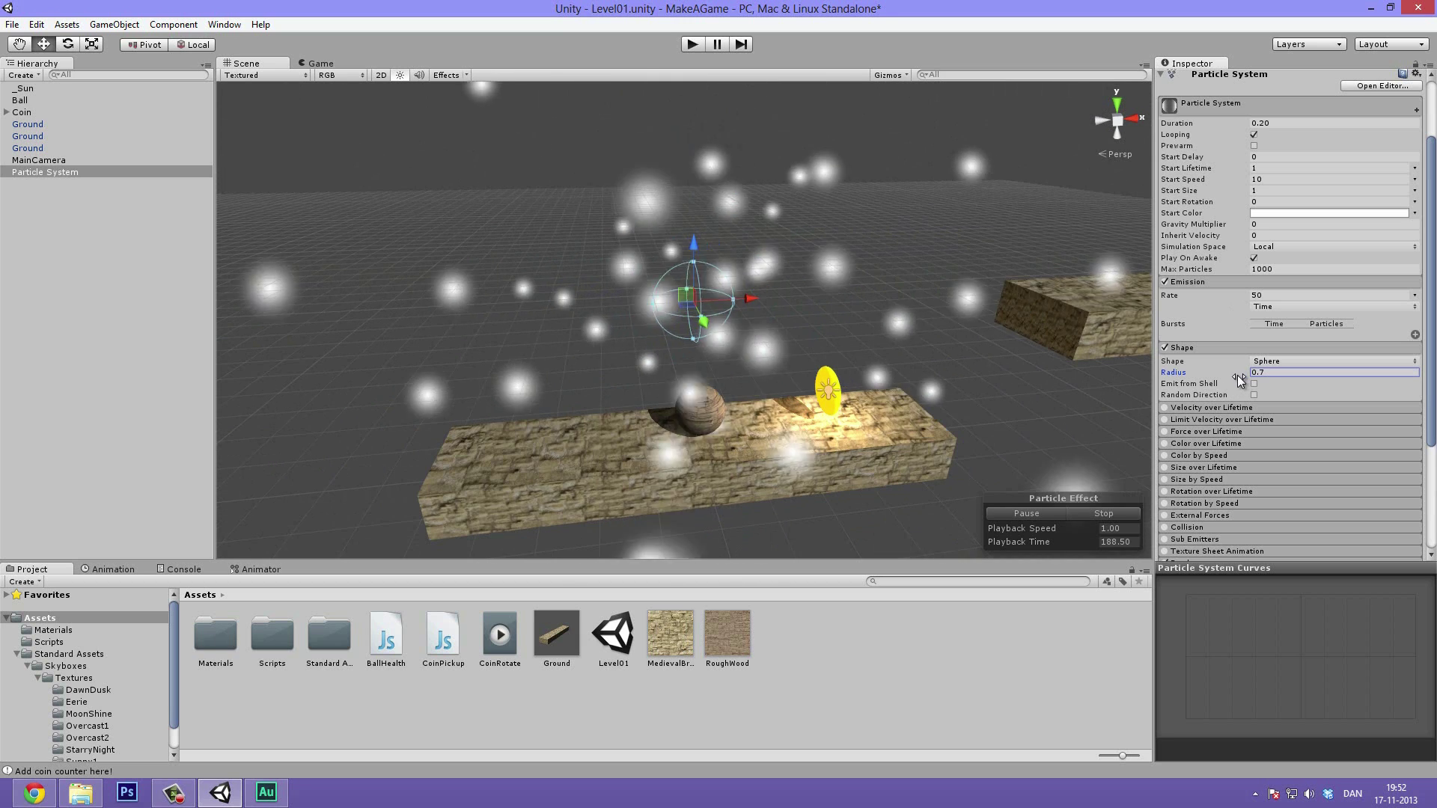
left_click_drag(1238, 380, 1232, 375)
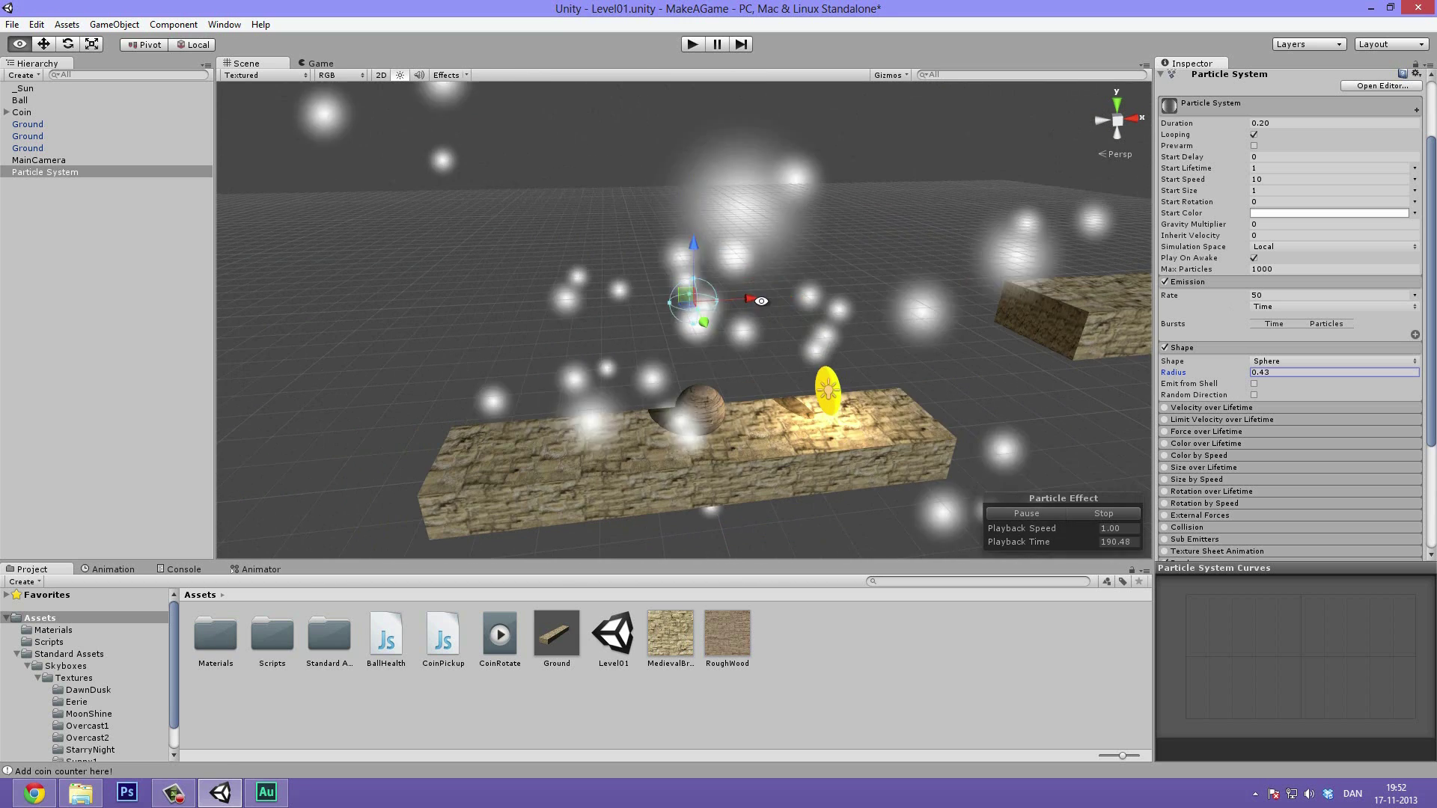
left_click_drag(761, 301, 744, 335, "alt")
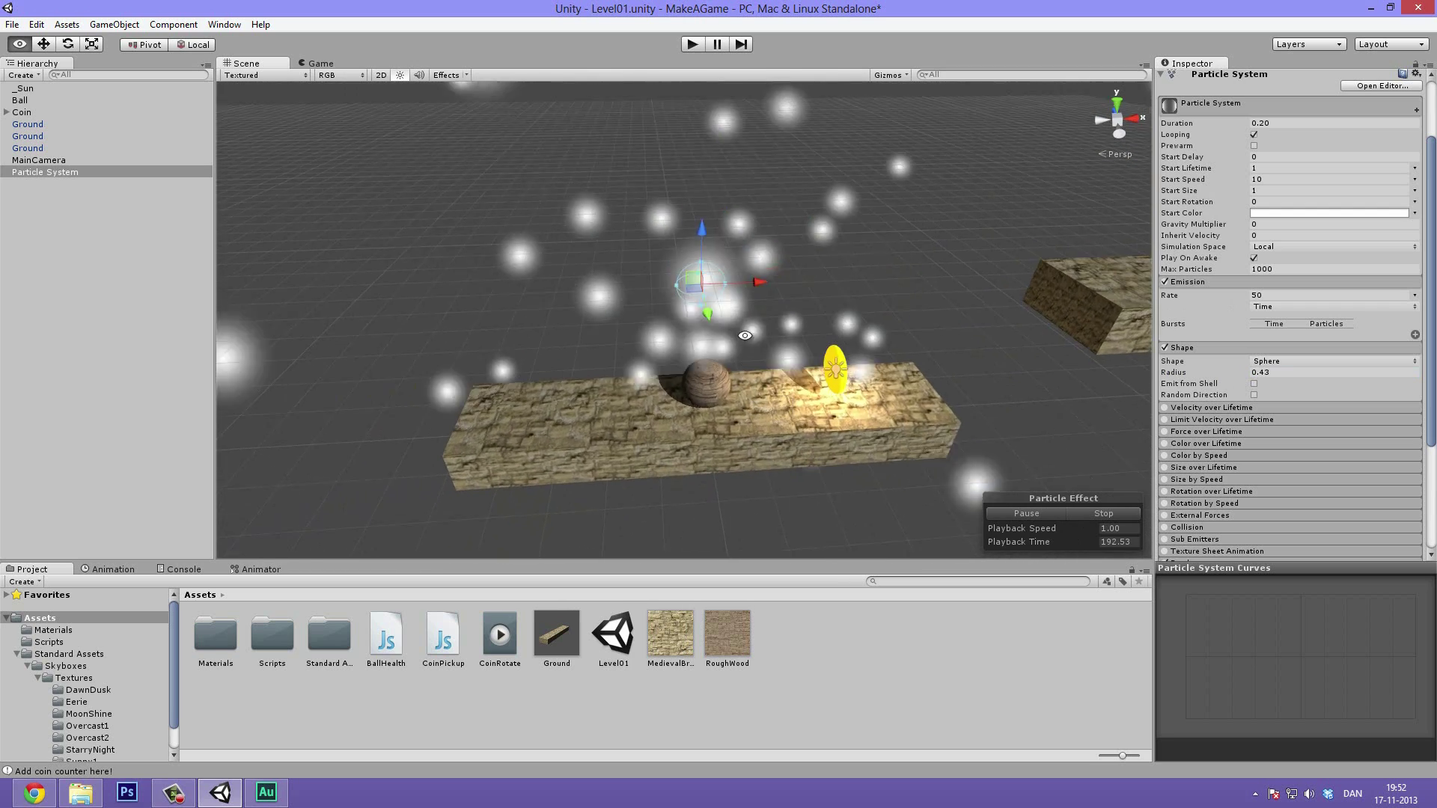
left_click(1253, 394)
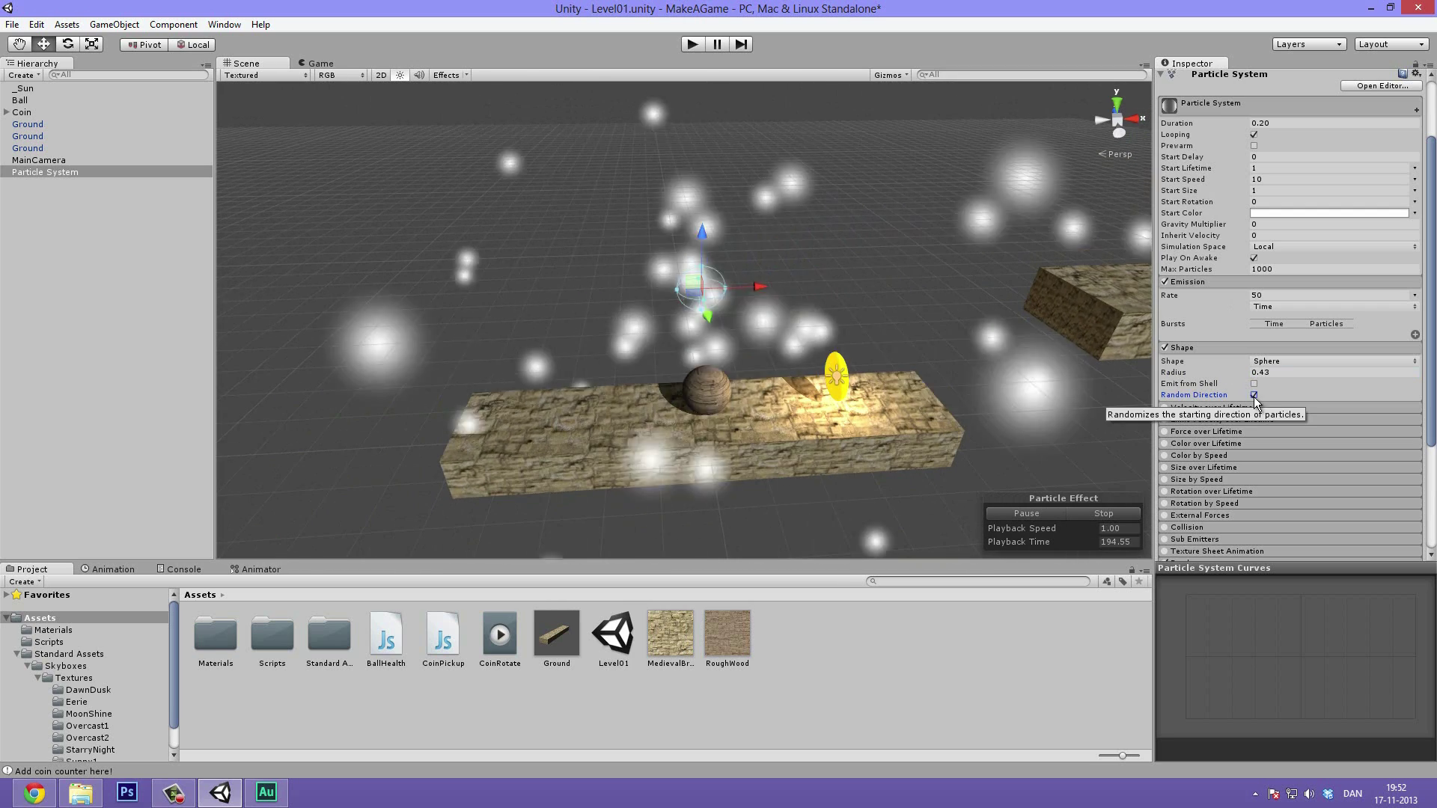
left_click(1254, 395)
left_click_drag(995, 337, 939, 381, "alt")
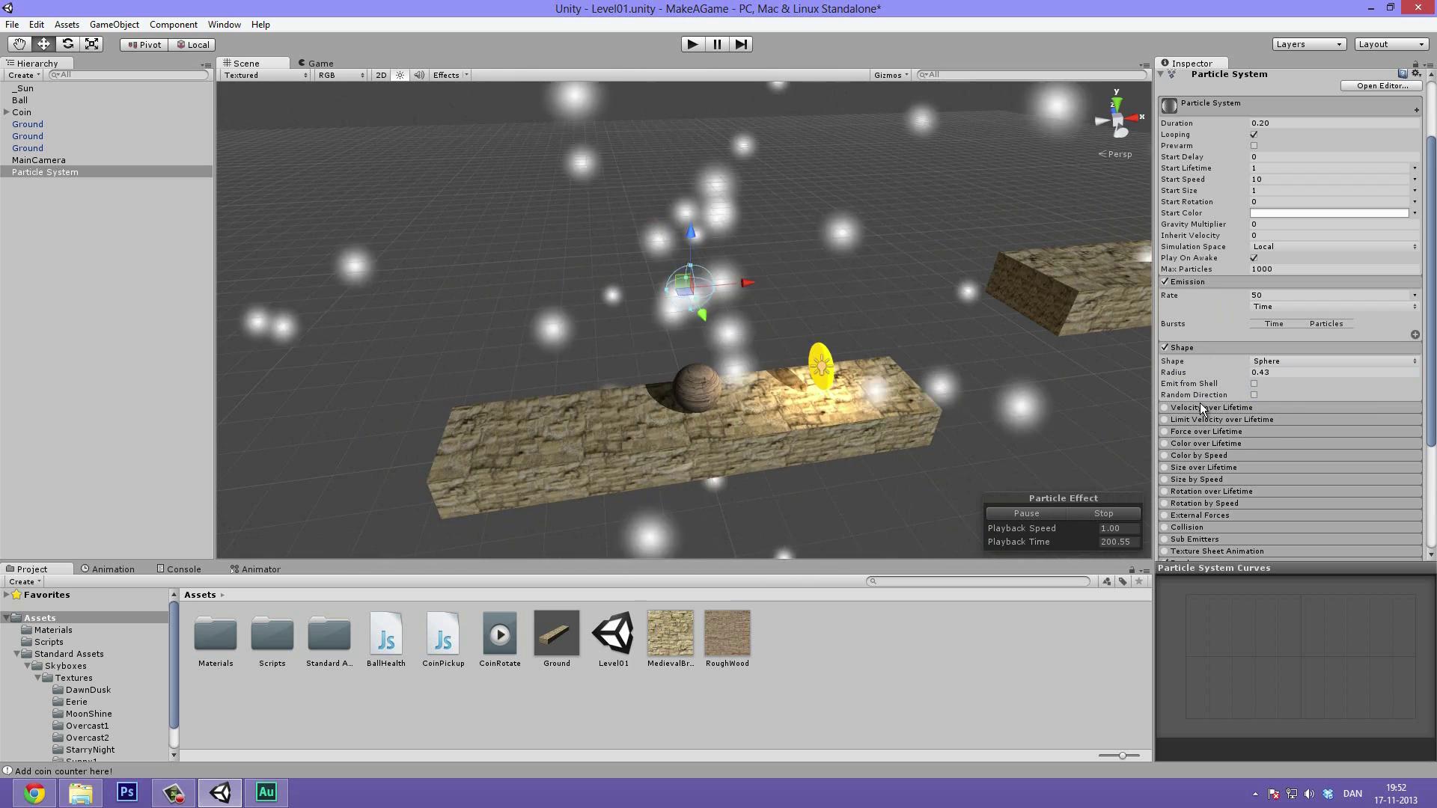
left_click(1198, 407)
scroll(1202, 374, "down", 5)
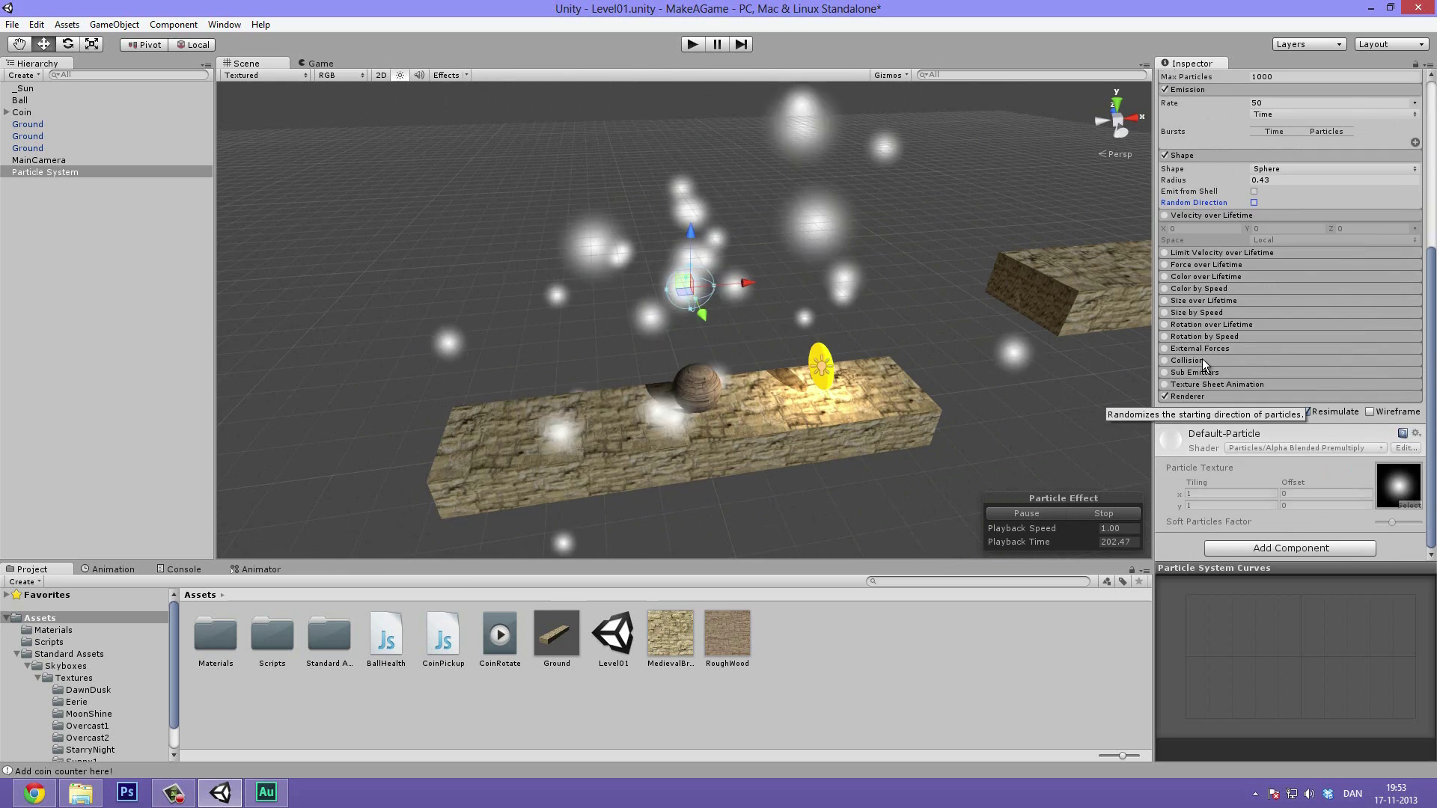
scroll(1197, 352, "up", 1)
left_click(1165, 260)
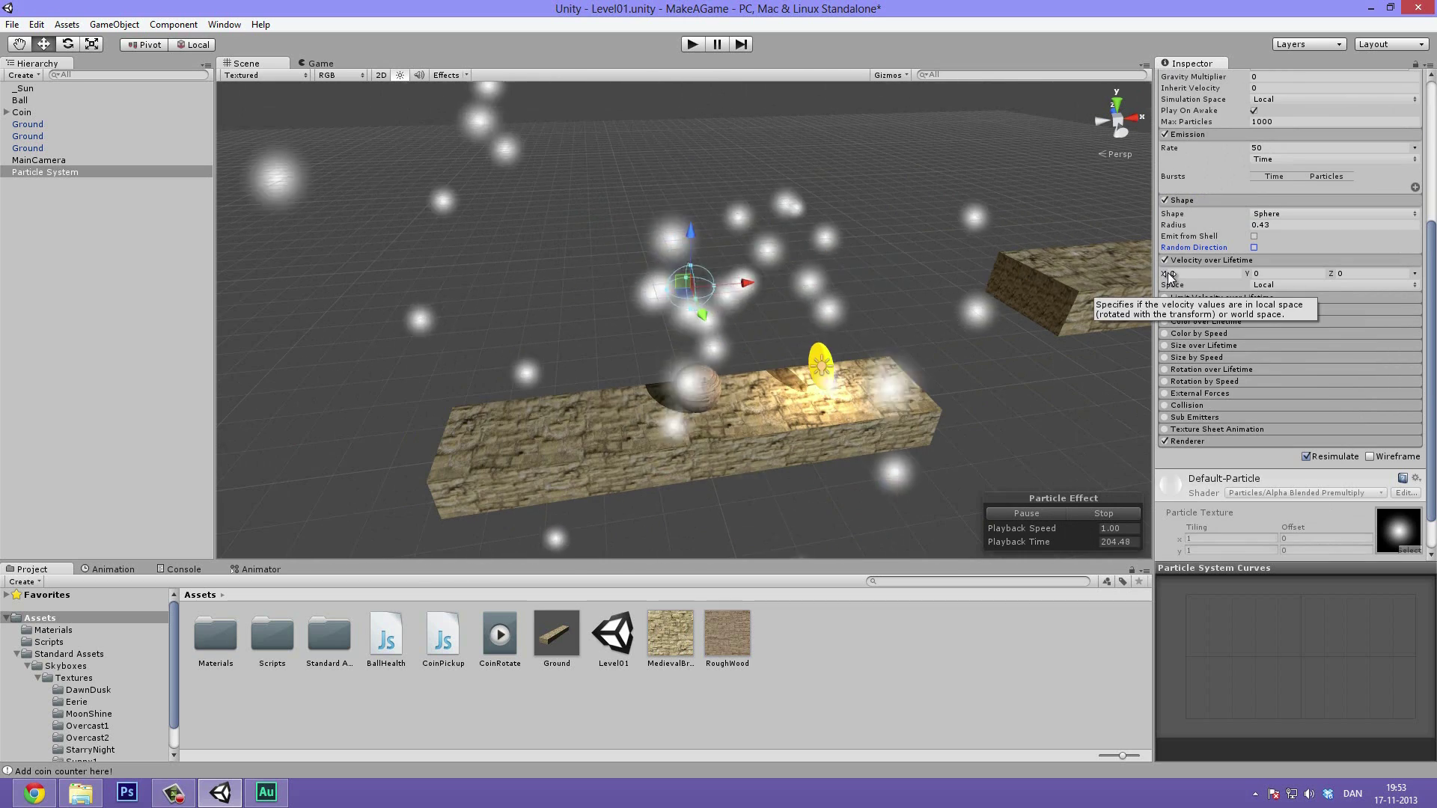
left_click_drag(1164, 274, 1238, 267)
scroll(823, 322, "down", 4)
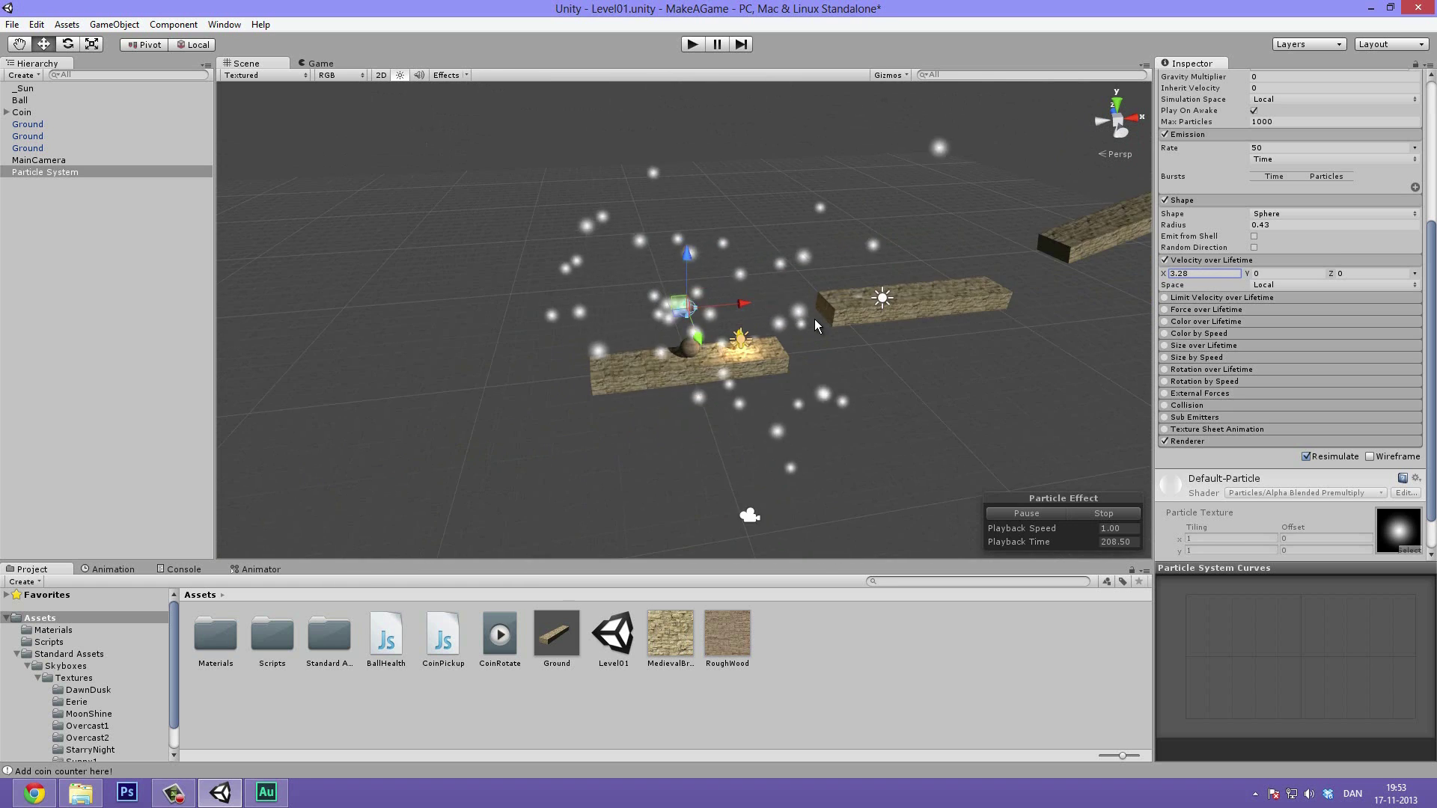
left_click_drag(814, 318, 760, 448, "alt")
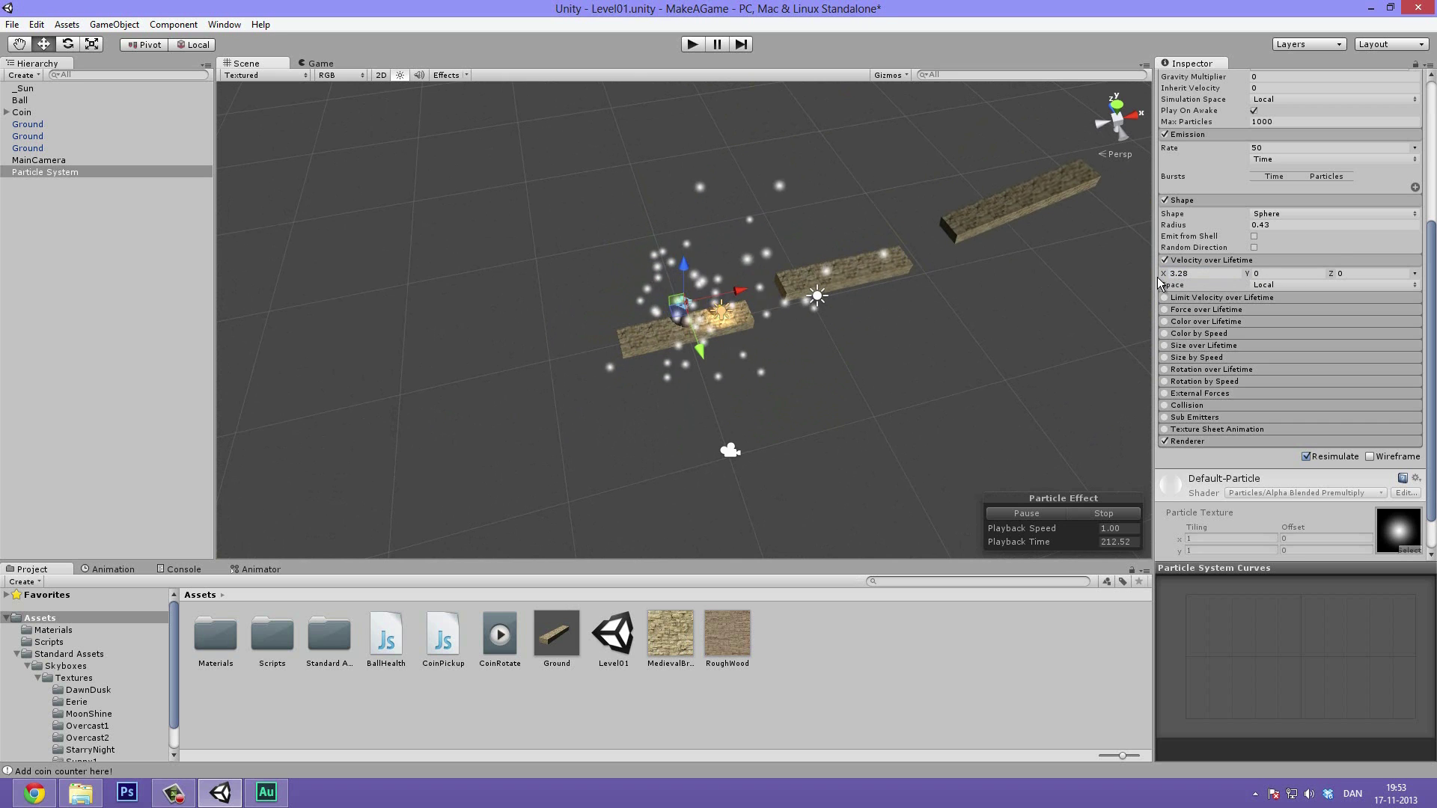
left_click_drag(1169, 276, 1271, 275)
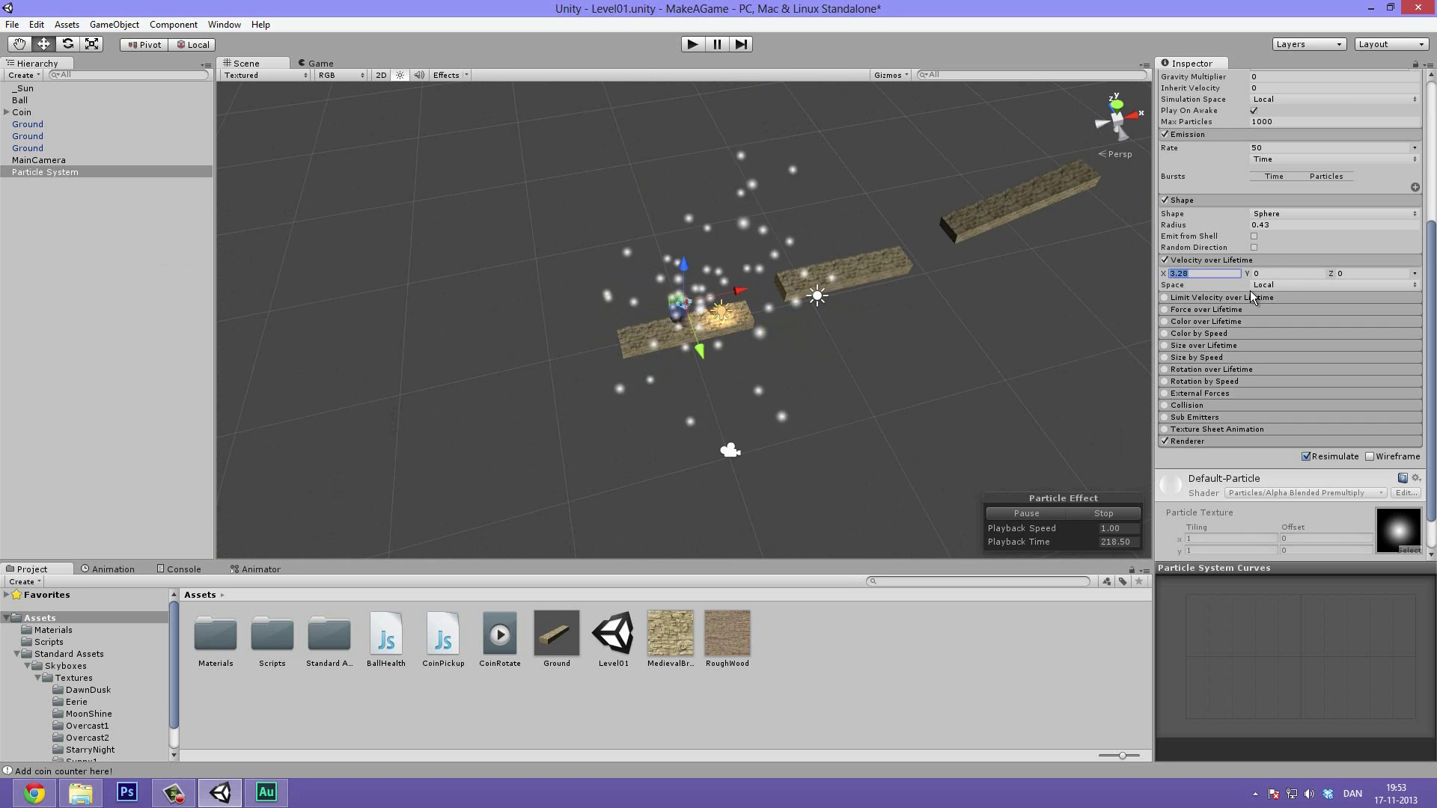
type("0")
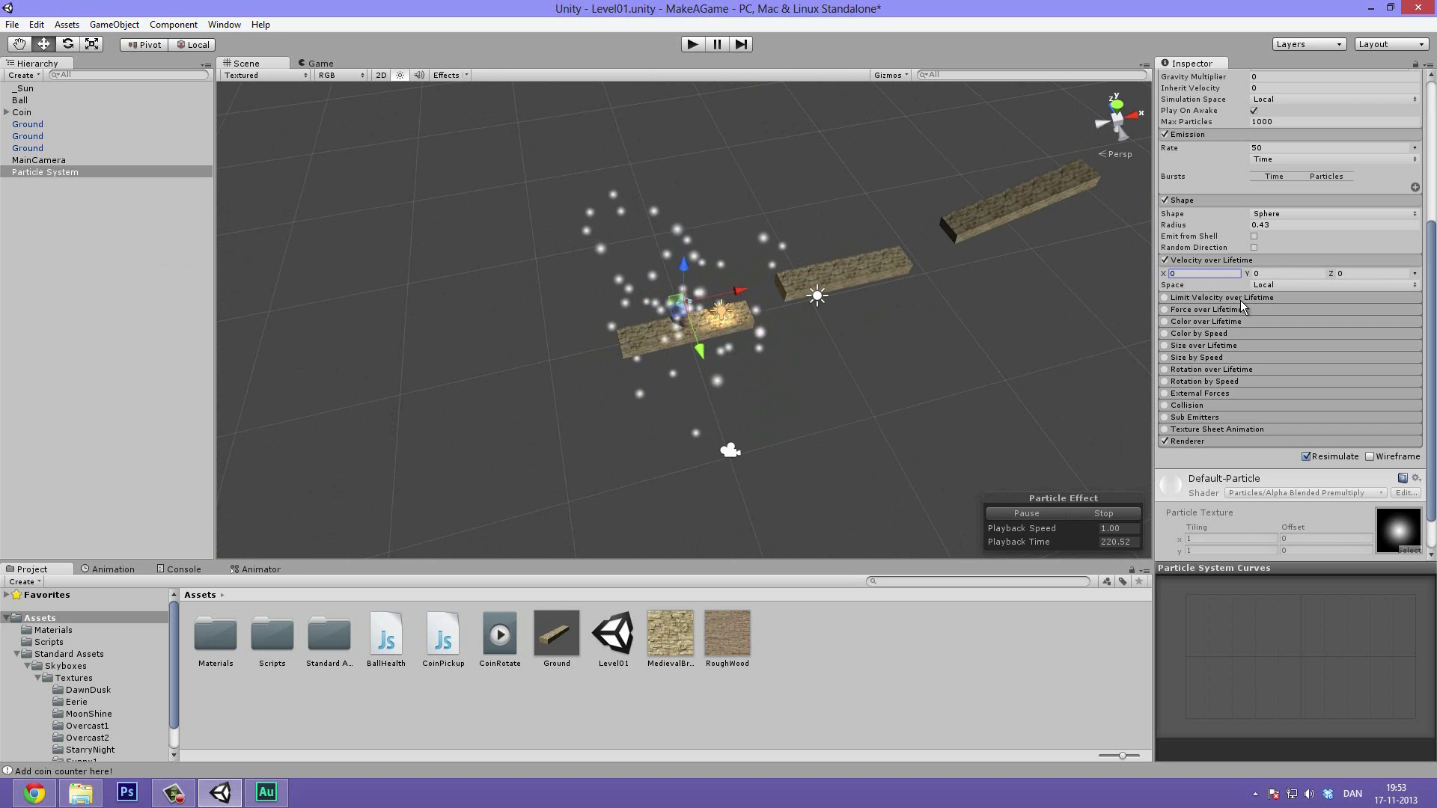
left_click(1165, 260)
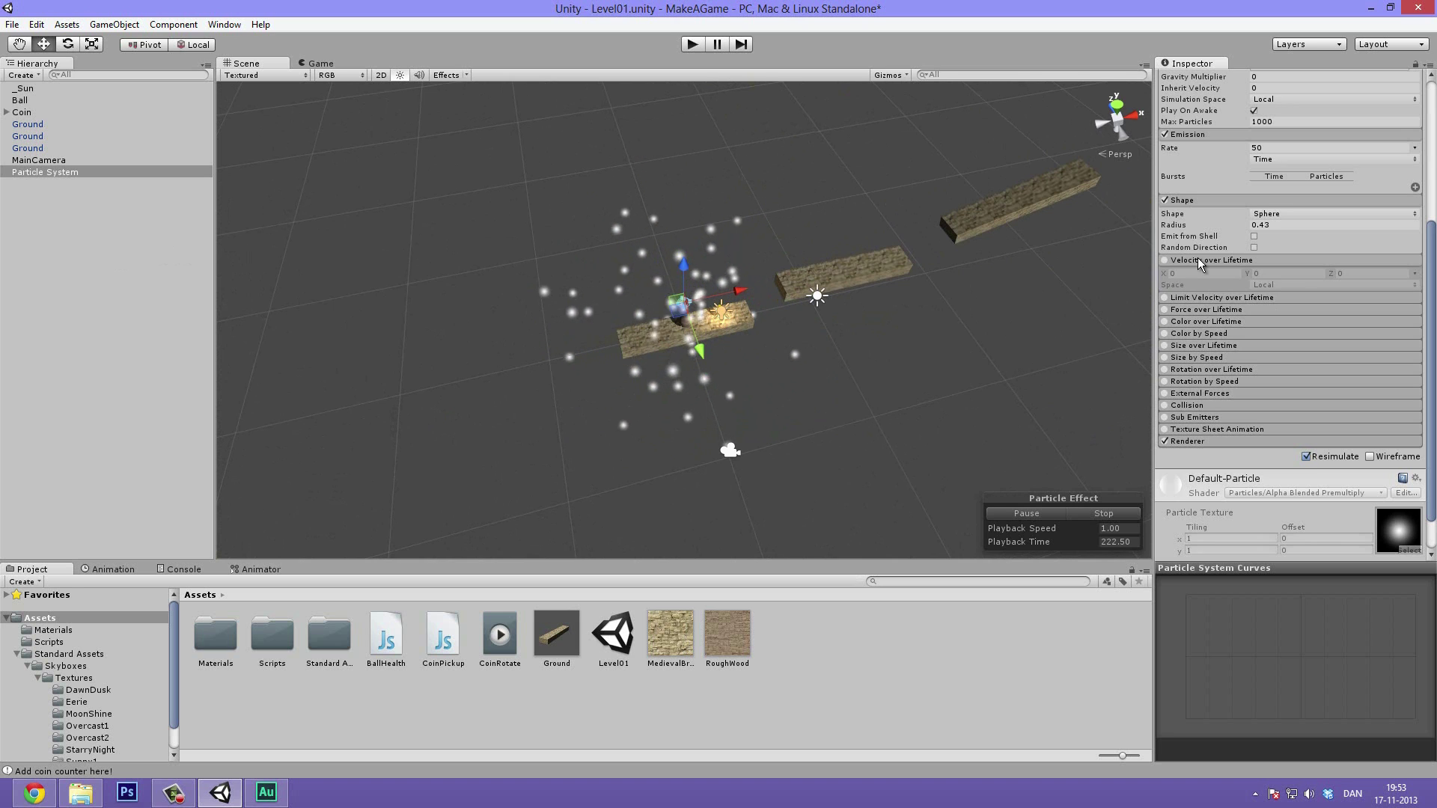
left_click(1197, 257)
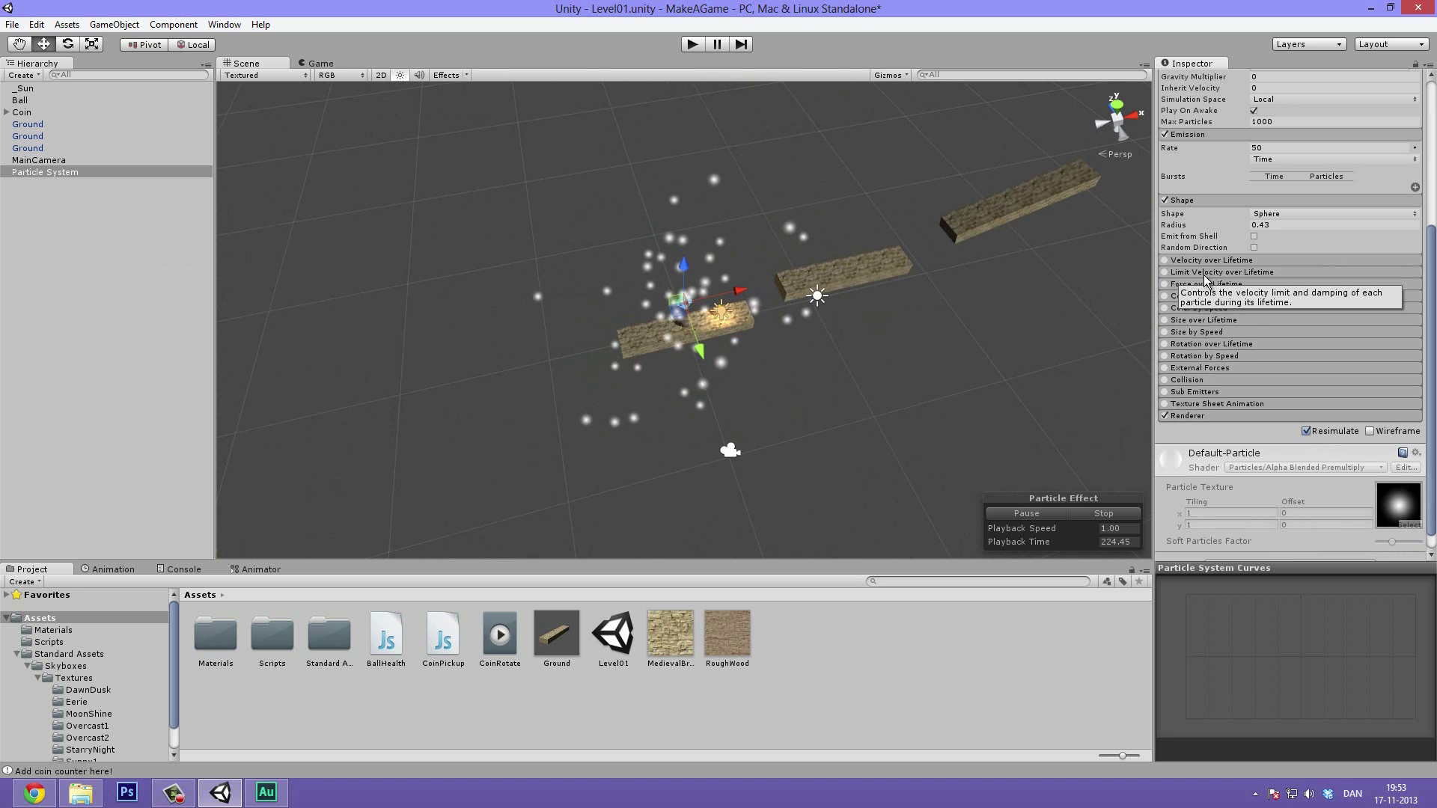
Enable Limit Velocity over Lifetime with Speed 2 and Dampen 0.27, plus Color over Lifetime
left_click(1164, 272)
left_click(1210, 273)
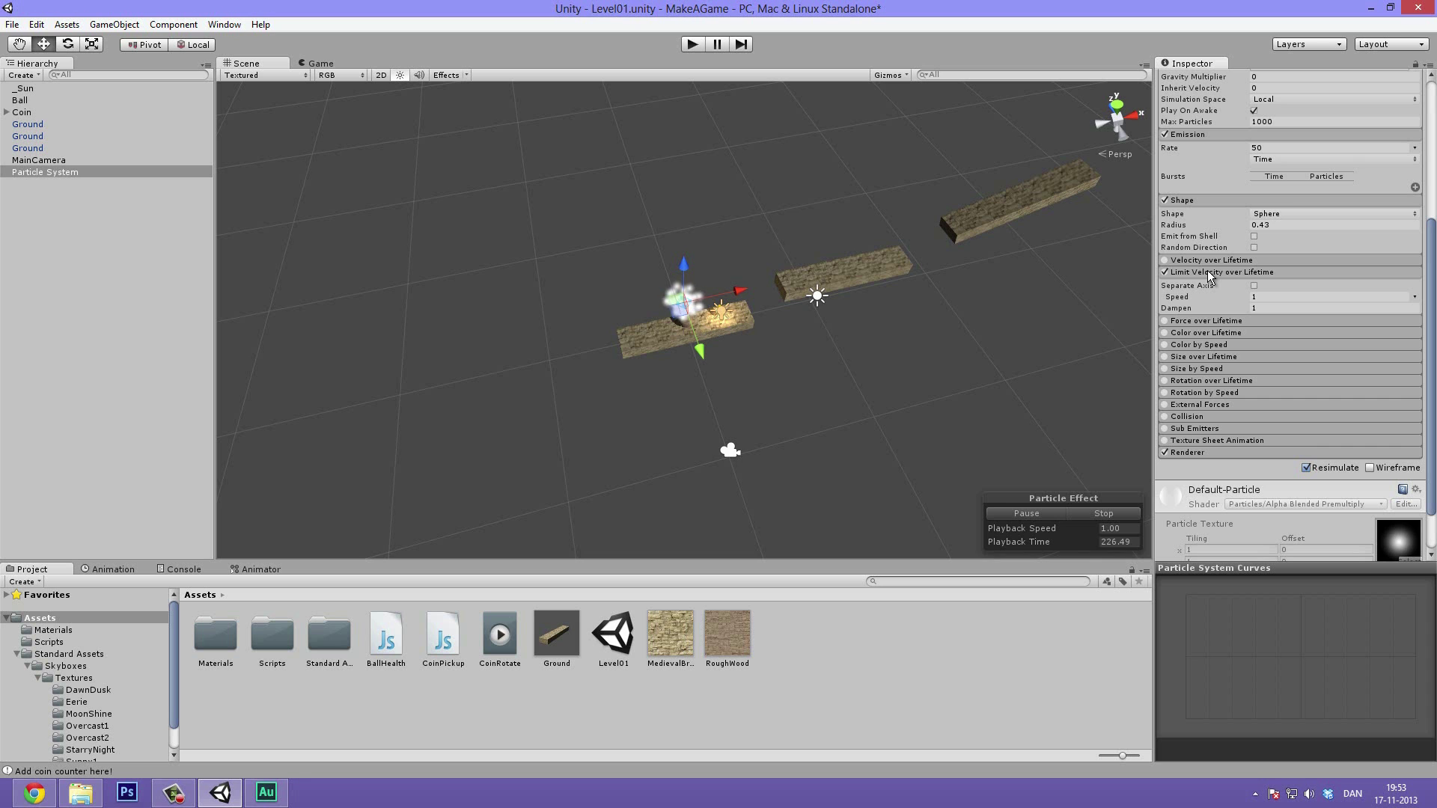
scroll(795, 307, "up", 6)
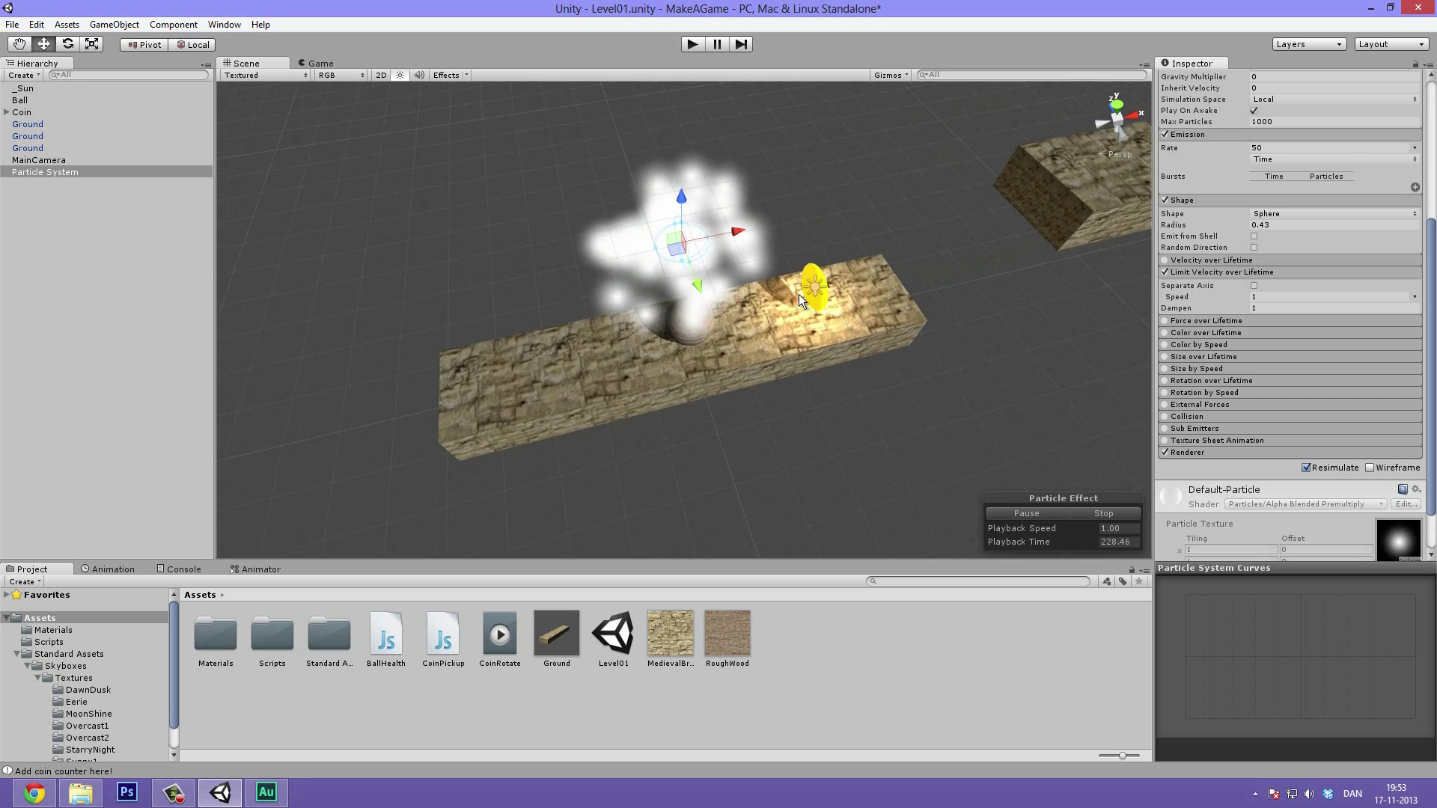
left_click_drag(797, 294, 754, 223, "alt")
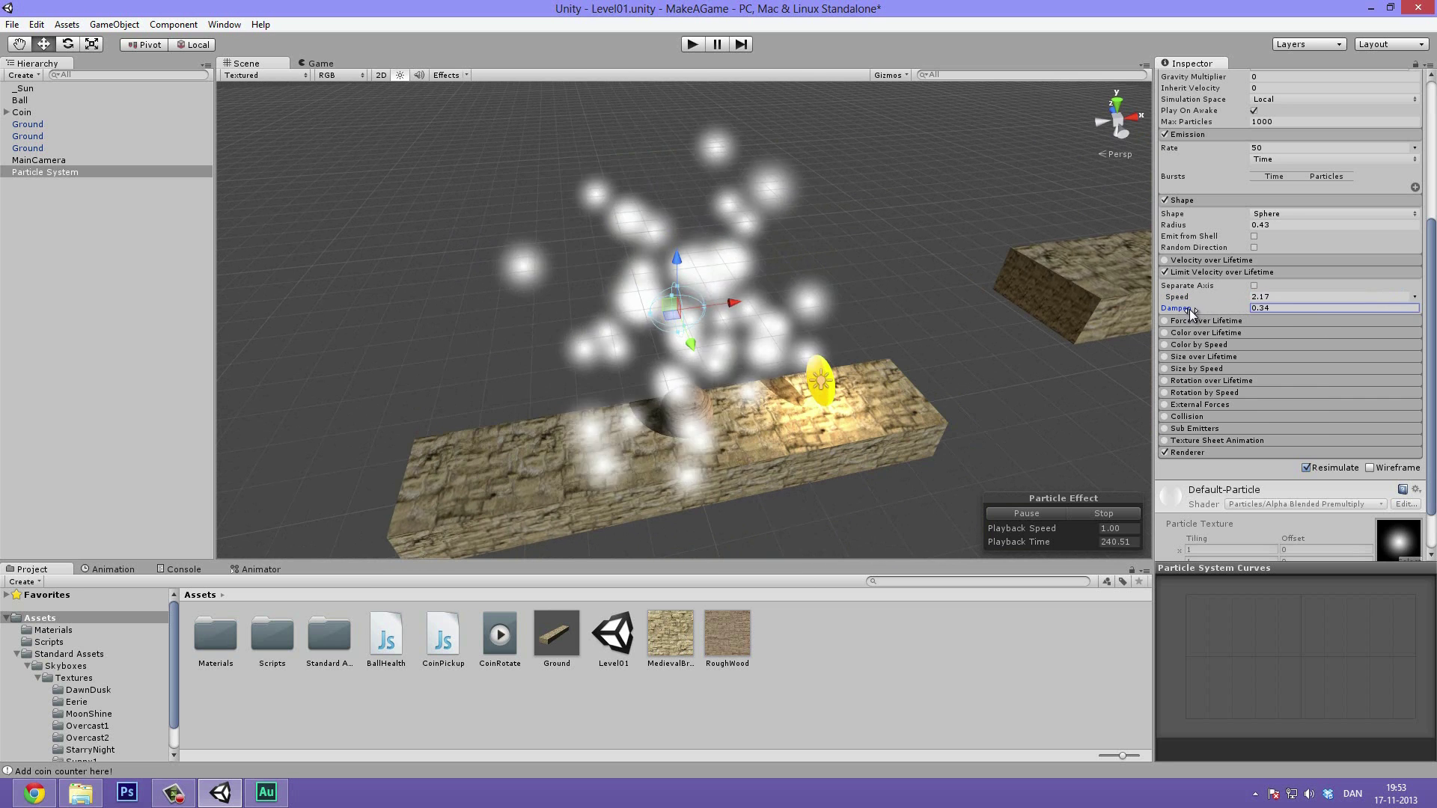
left_click_drag(1209, 315, 1170, 315)
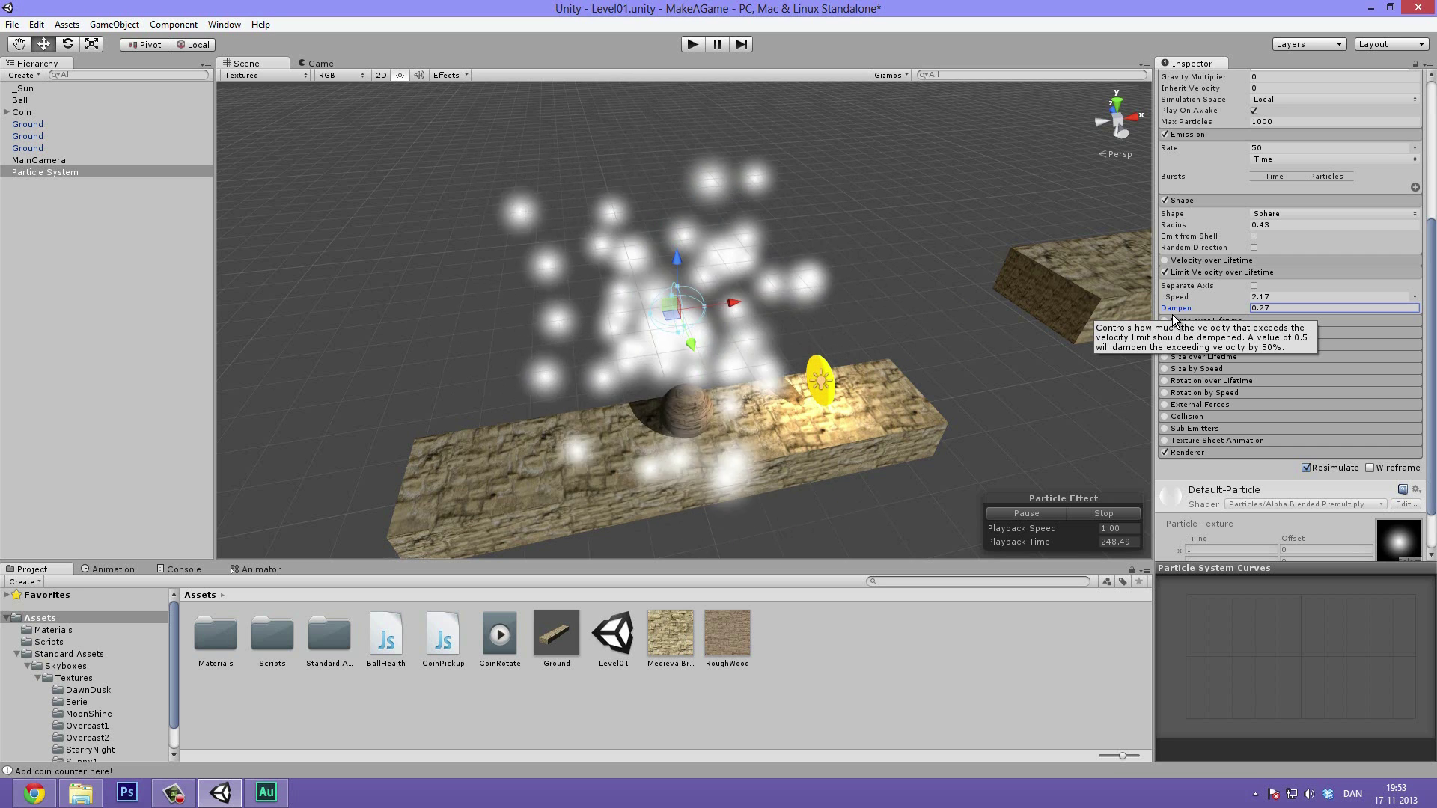
left_click(1263, 297)
type("2")
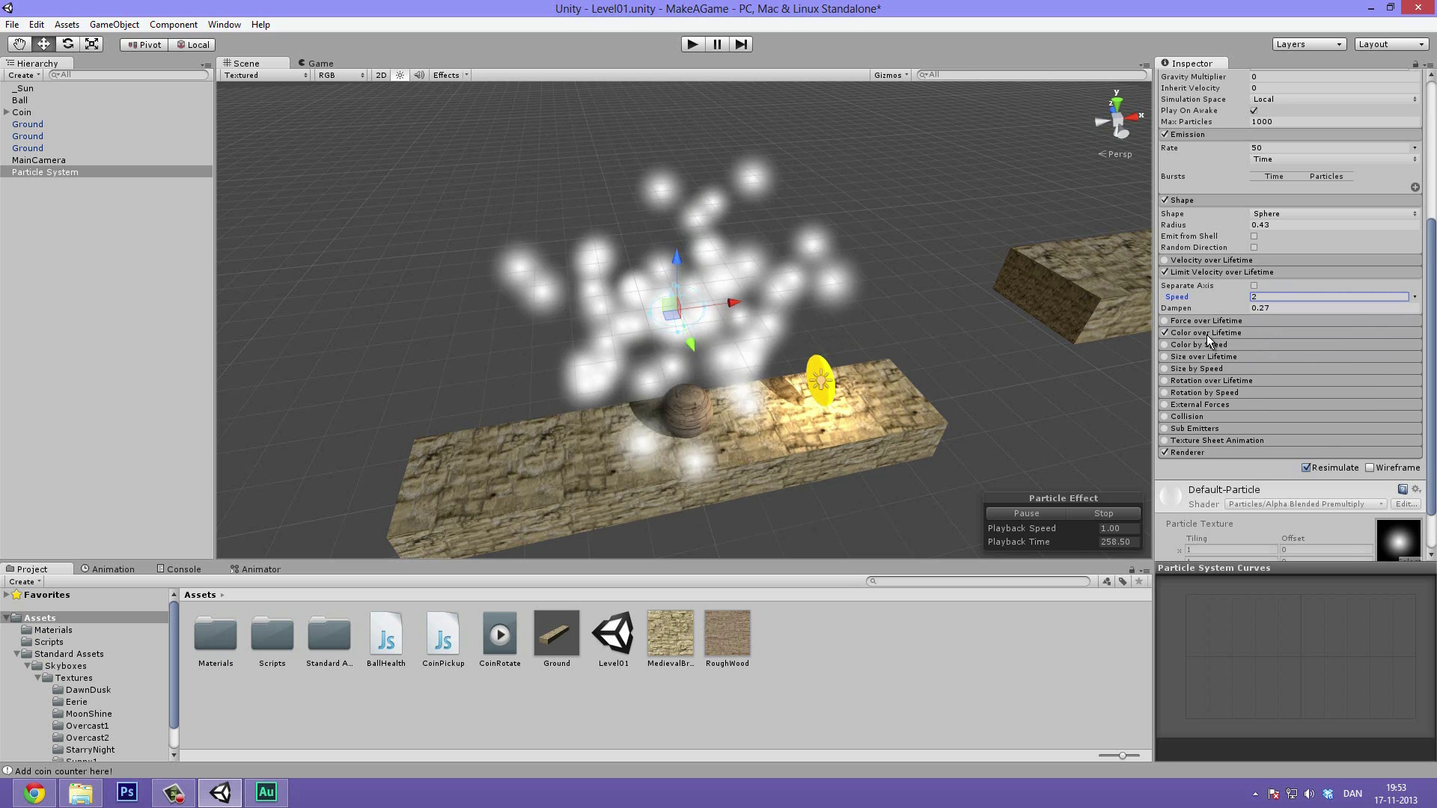
left_click(1164, 333)
scroll(1197, 344, "down", 3)
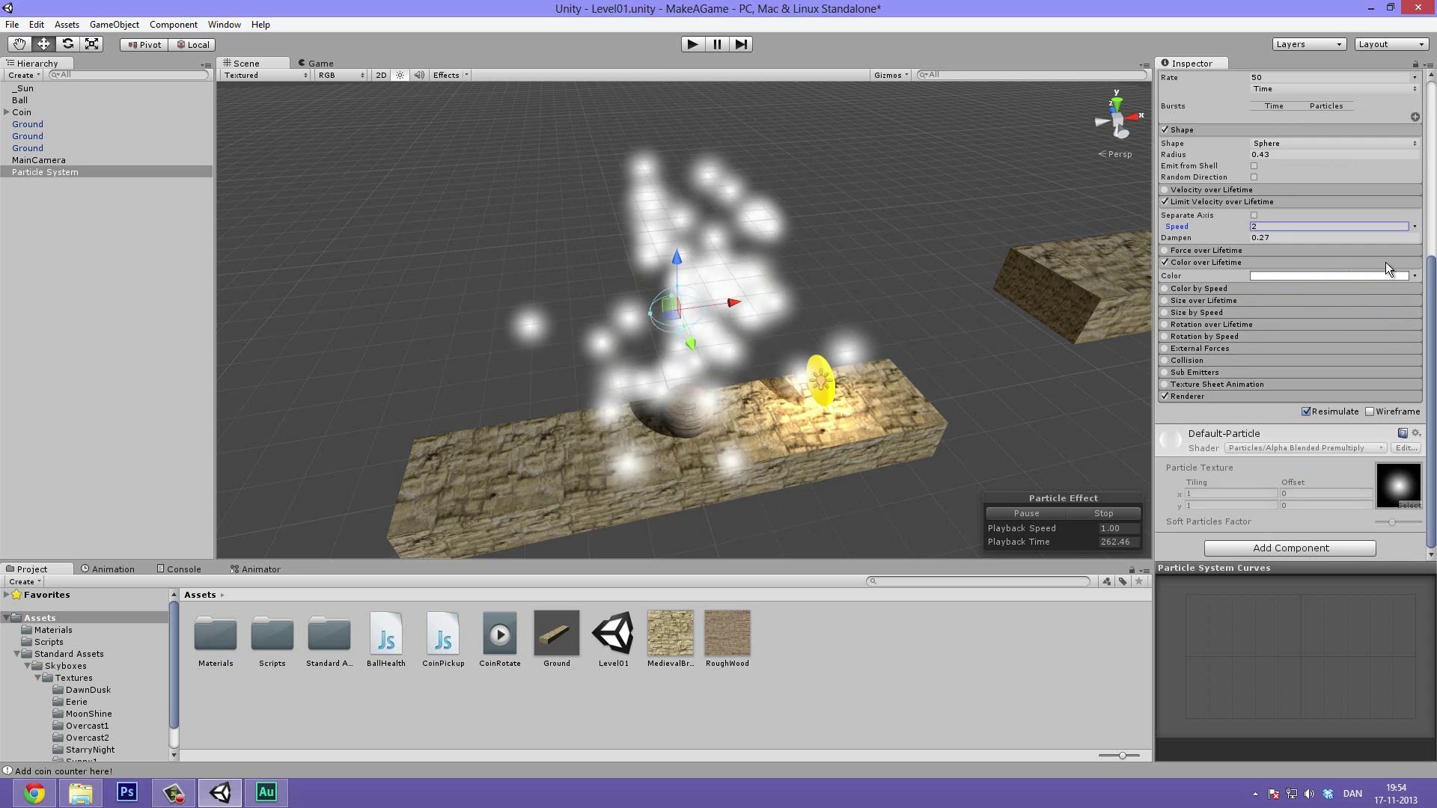
Bring up the Color over Lifetime gradient and its left colour key's picker
left_click(1295, 276)
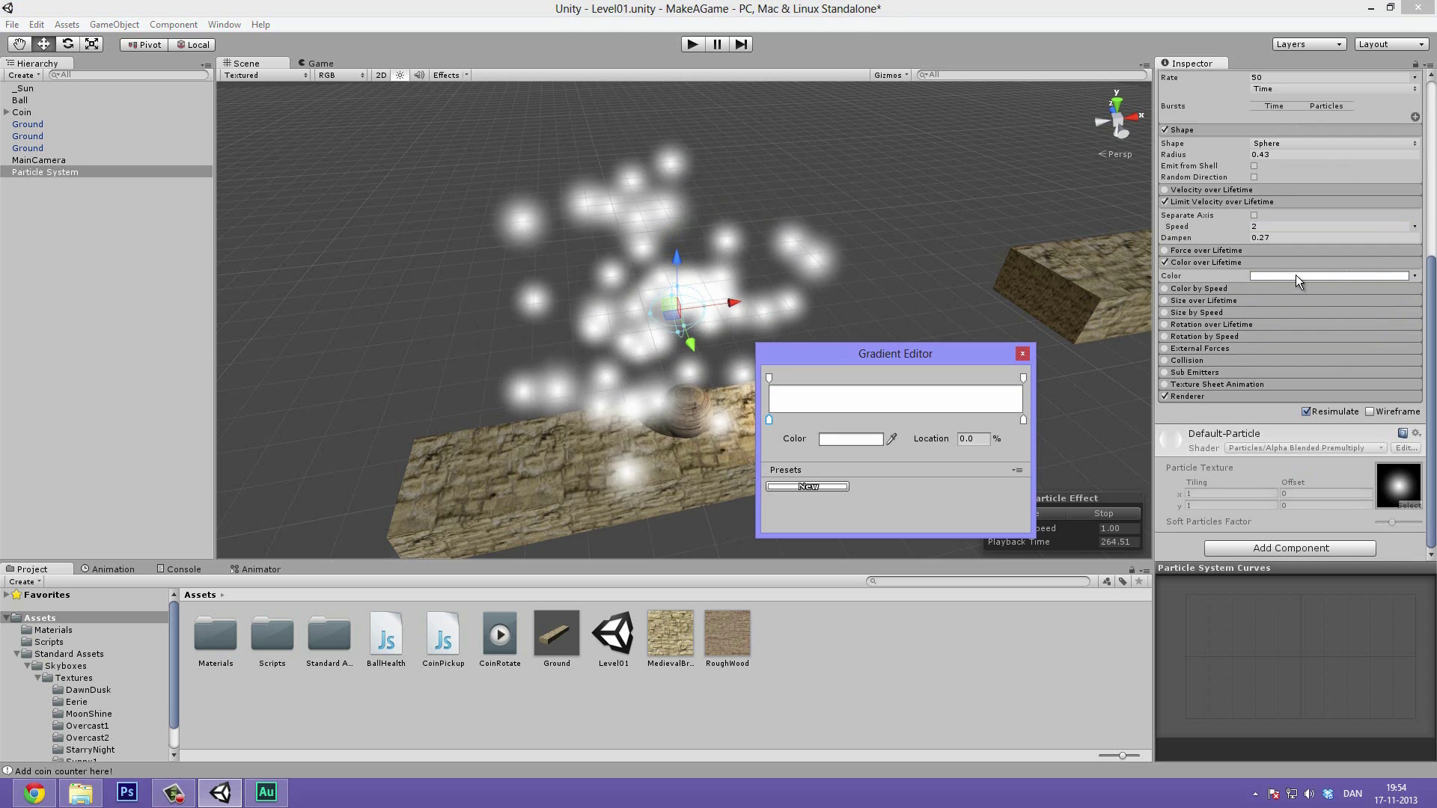
left_click_drag(863, 354, 1057, 158)
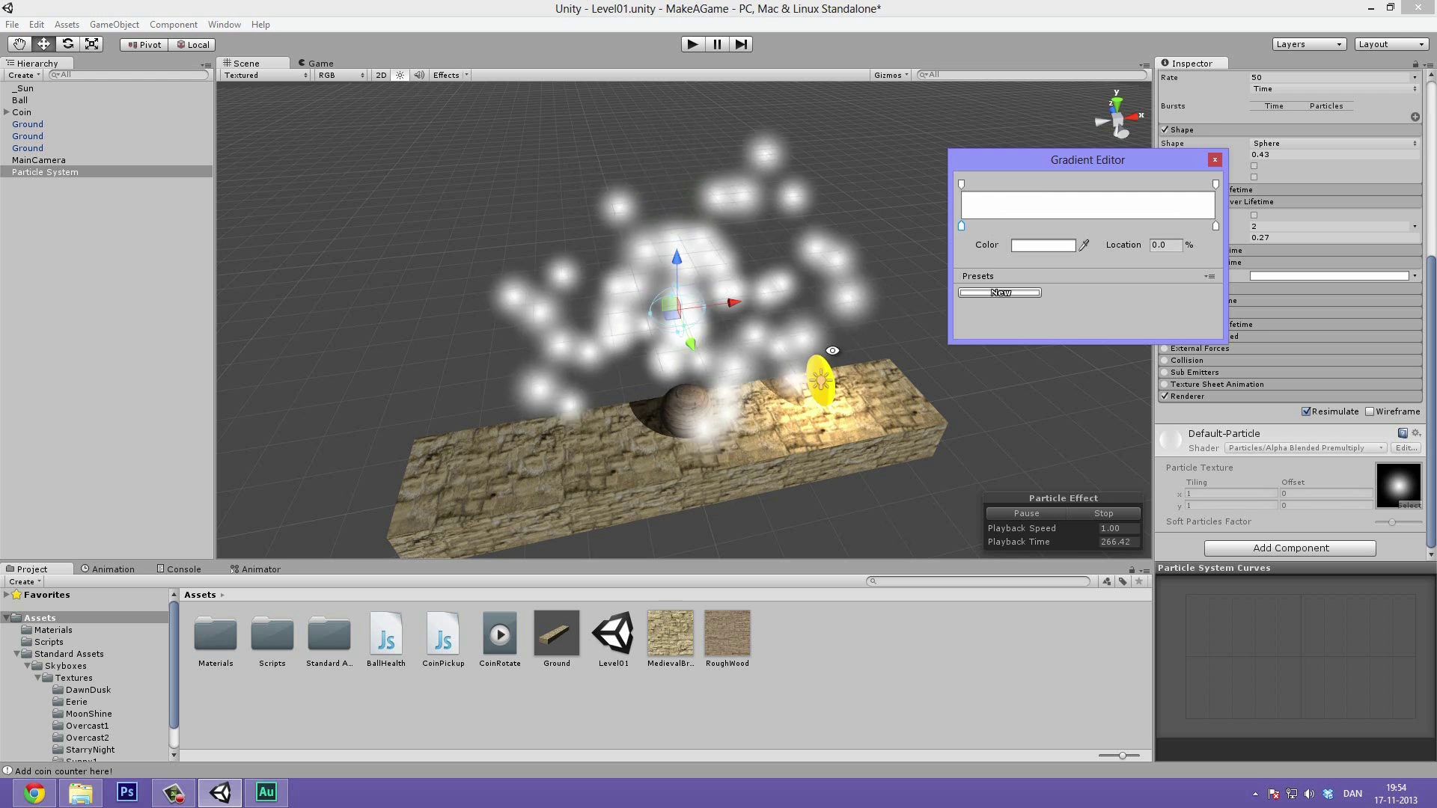
right_click(769, 283)
left_click(1261, 275)
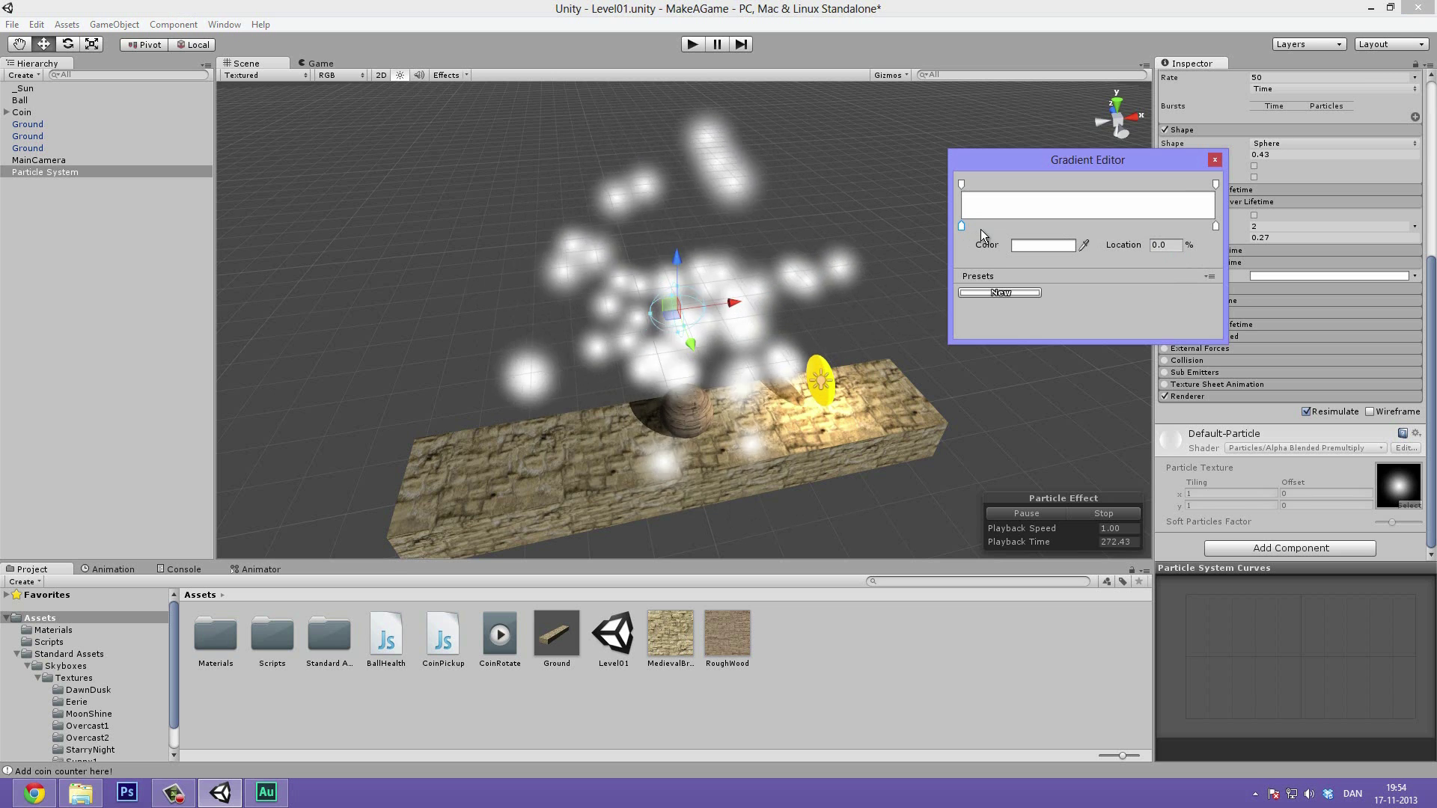
left_click(1032, 245)
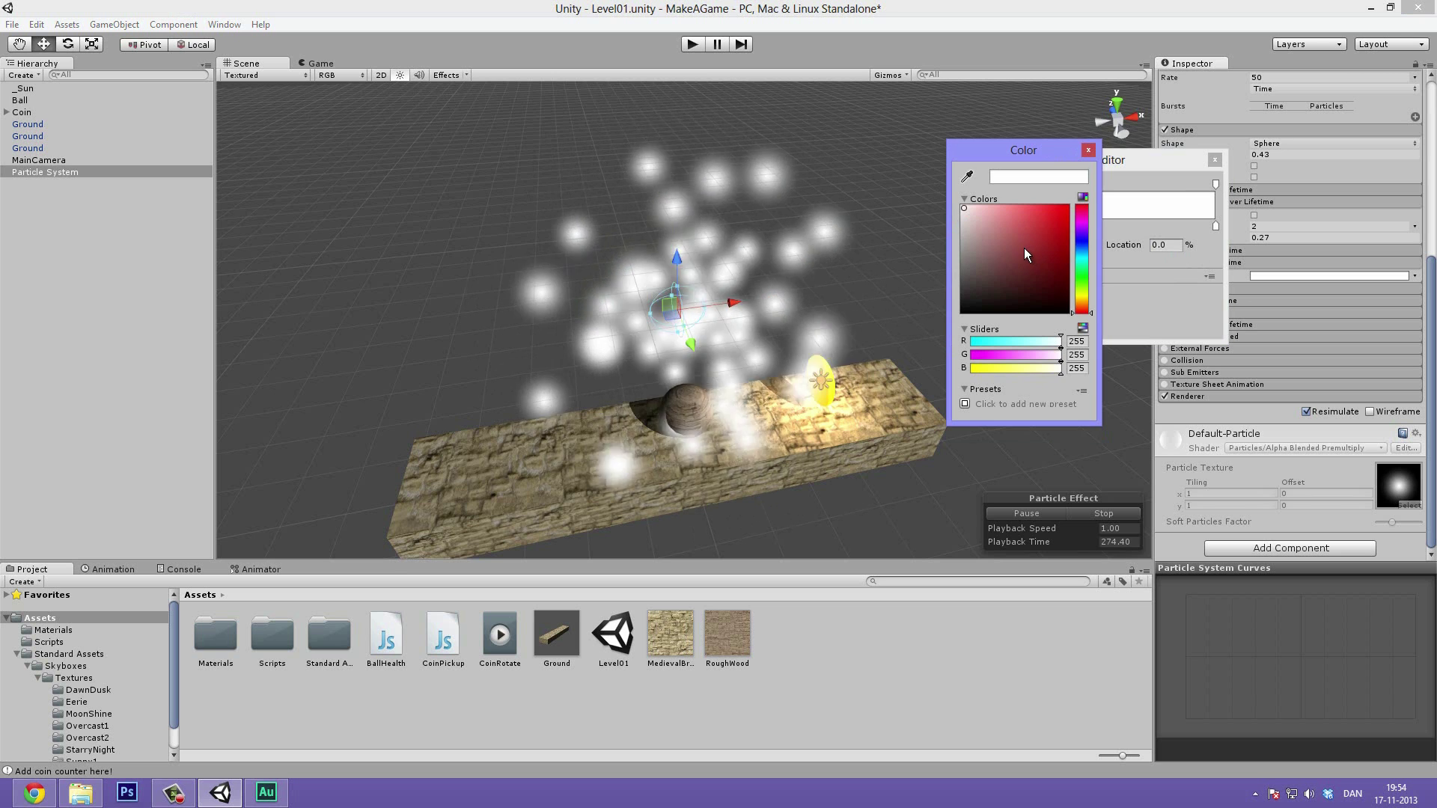
Sample the coin's yellow and deepen it to golden RGB 255, 222, 36
left_click(966, 177)
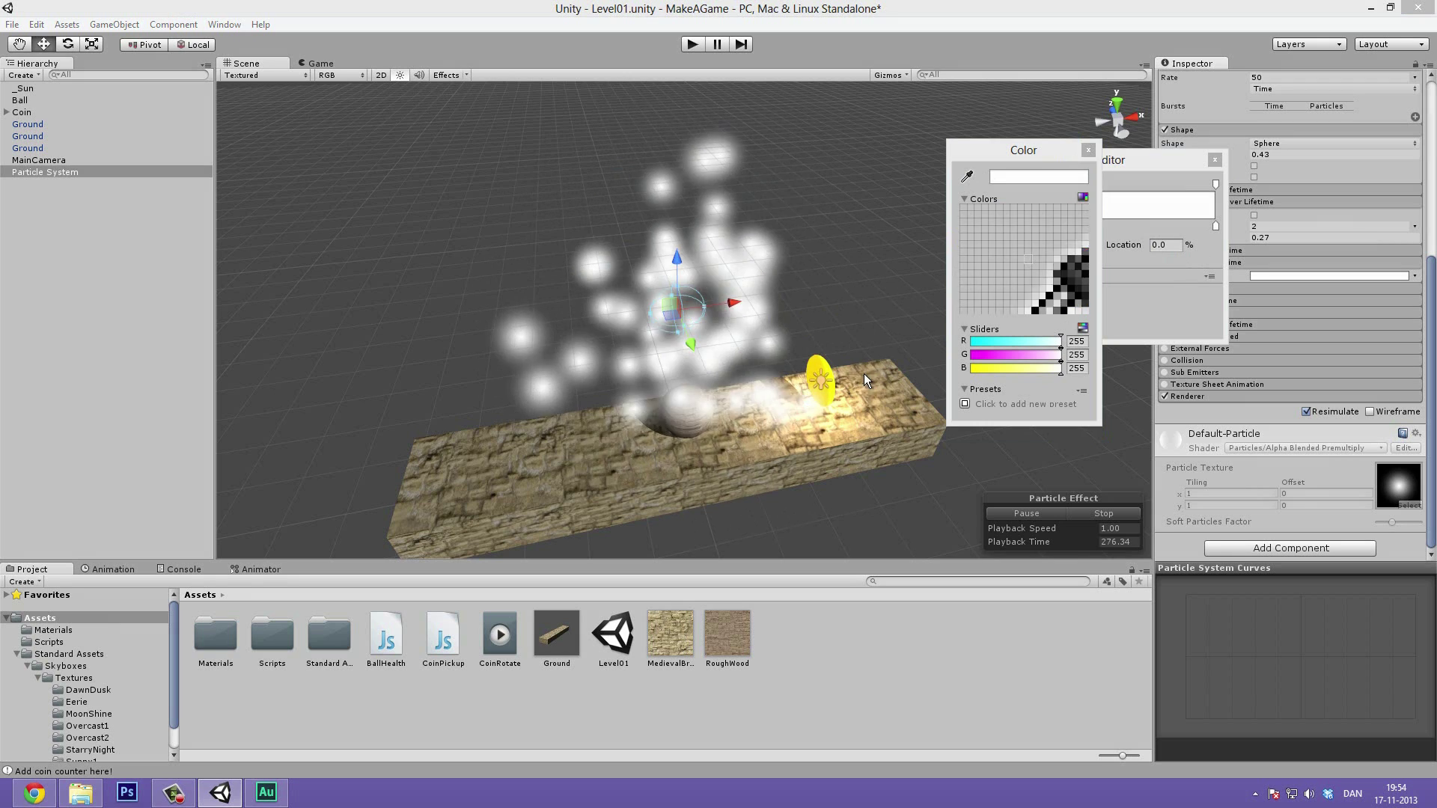
left_click(824, 365)
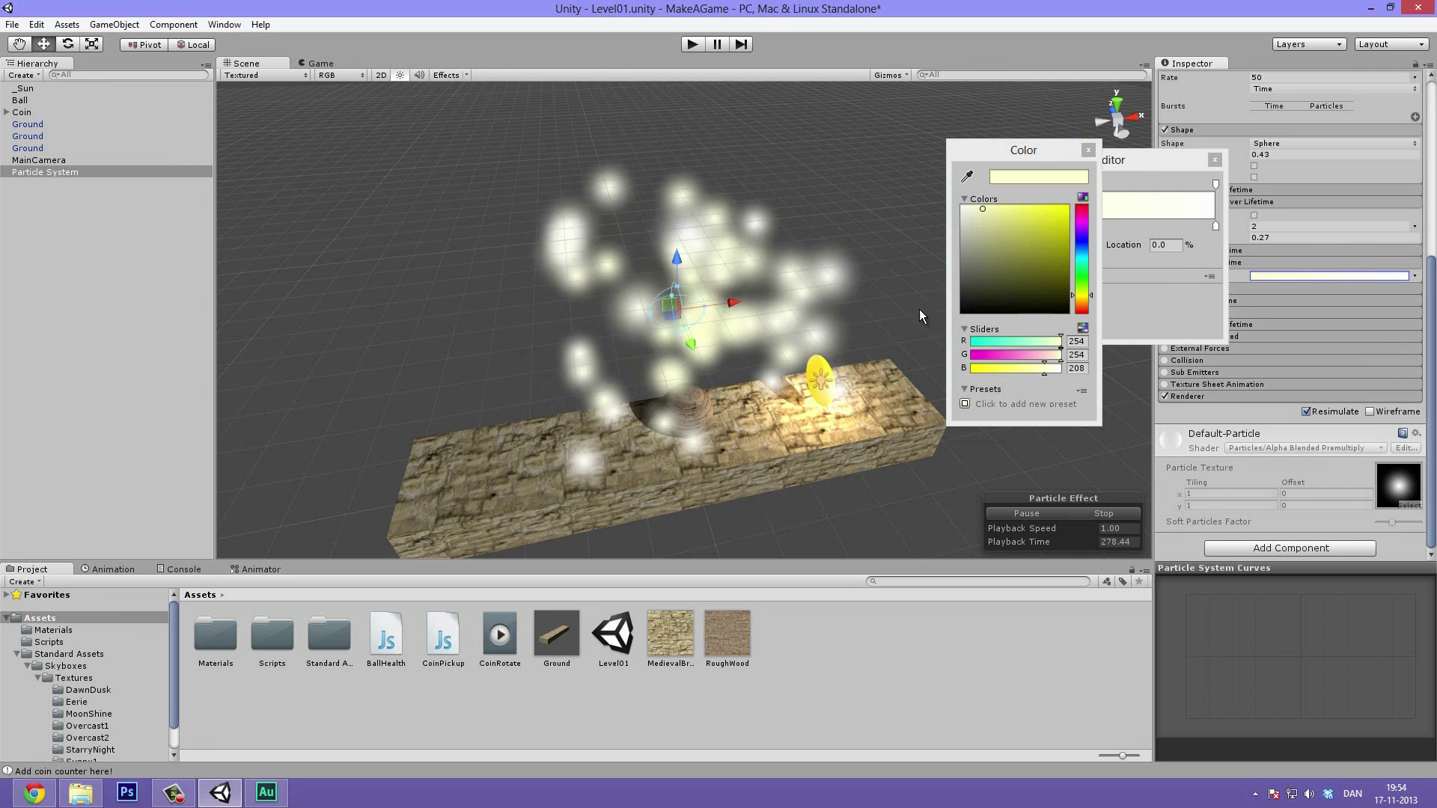
left_click(1037, 200)
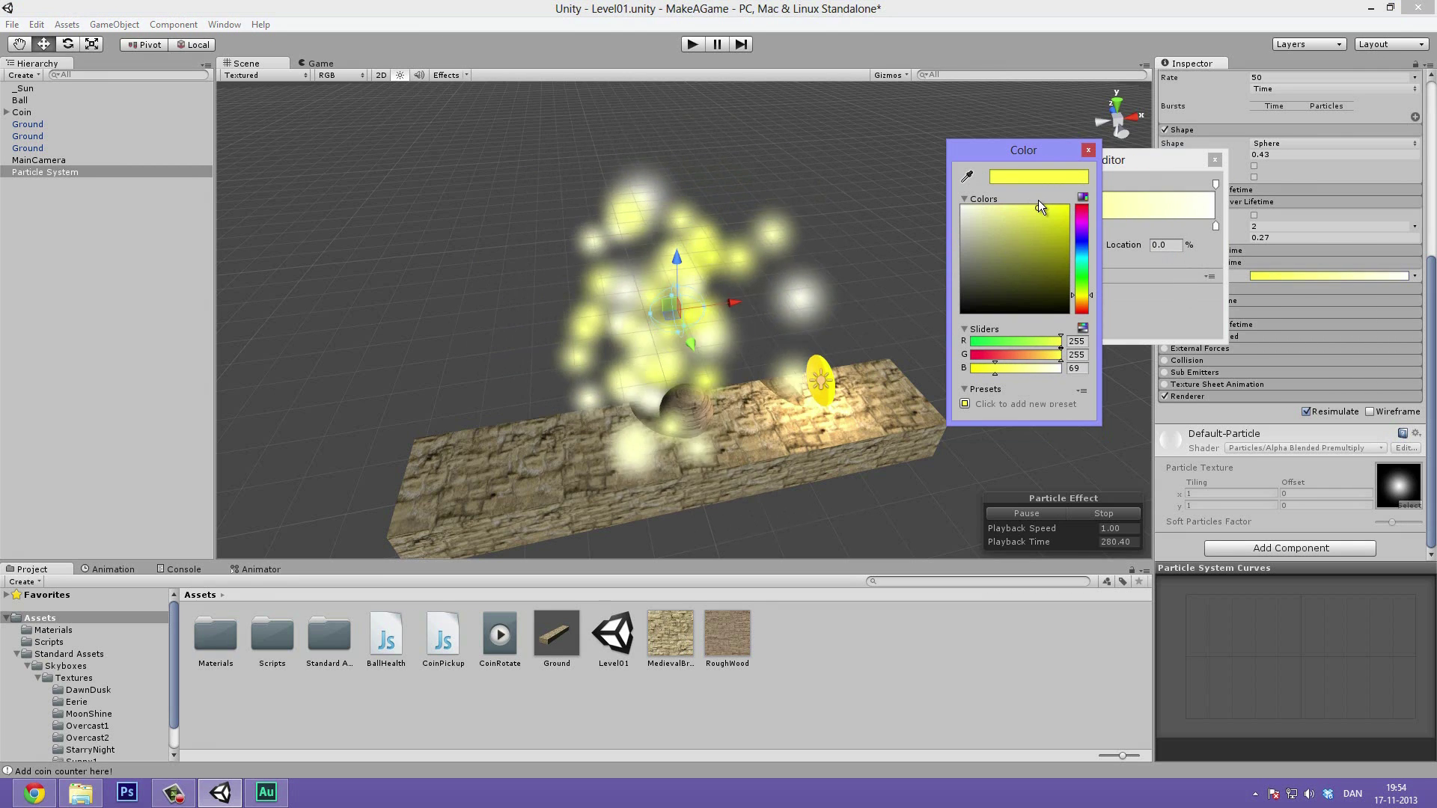
left_click(1052, 208)
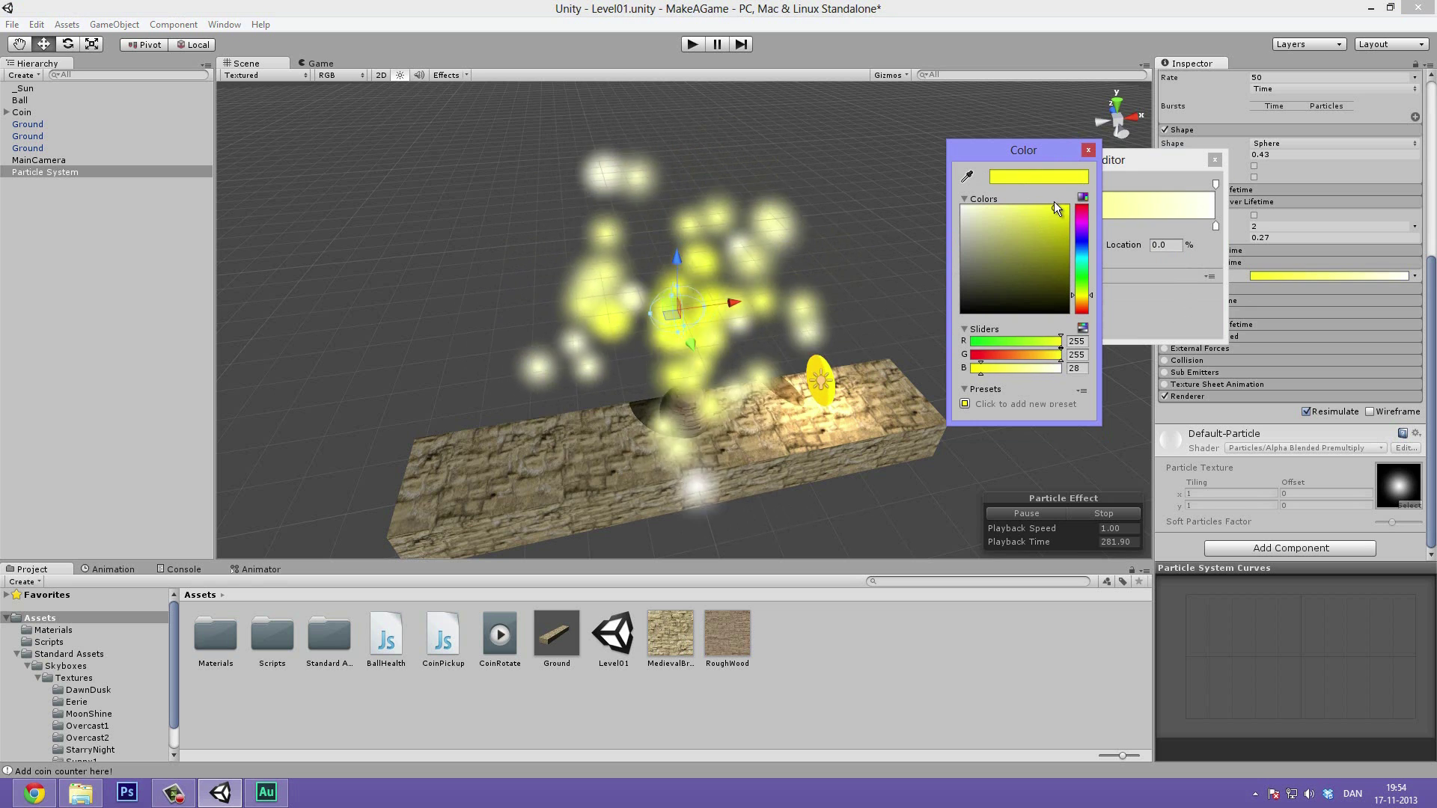
left_click(1082, 298)
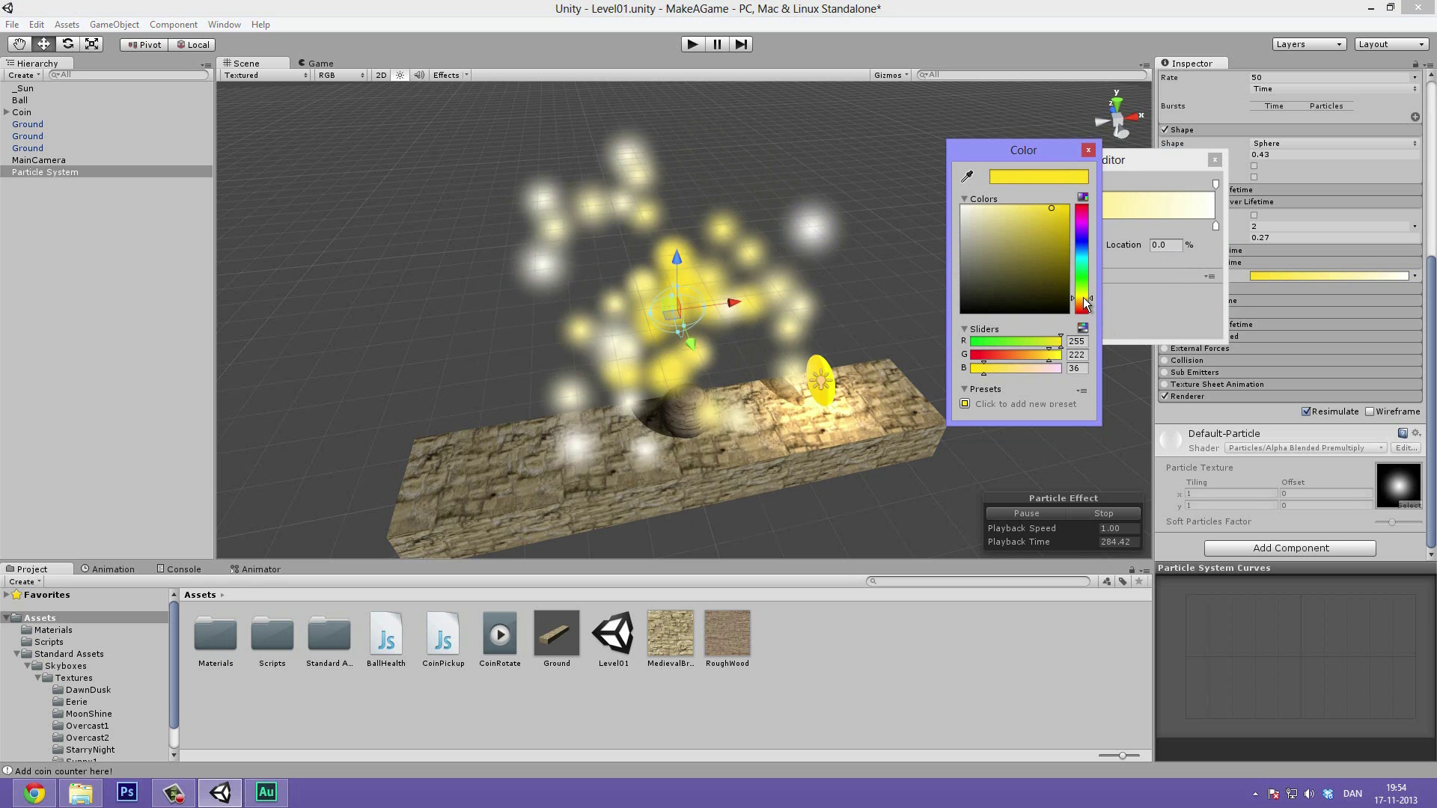
left_click(1088, 151)
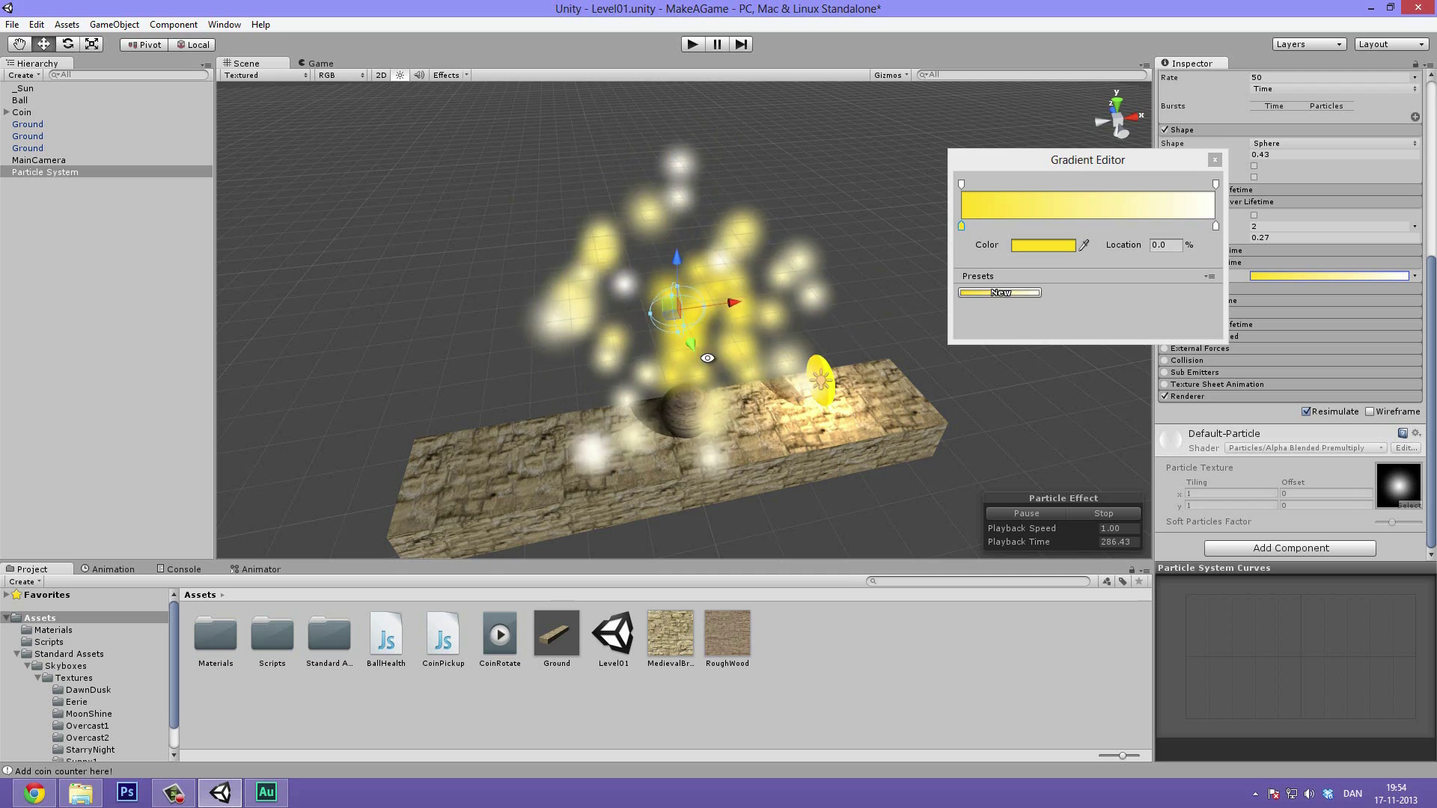
left_click(1214, 159)
left_click_drag(748, 329, 831, 315, "alt")
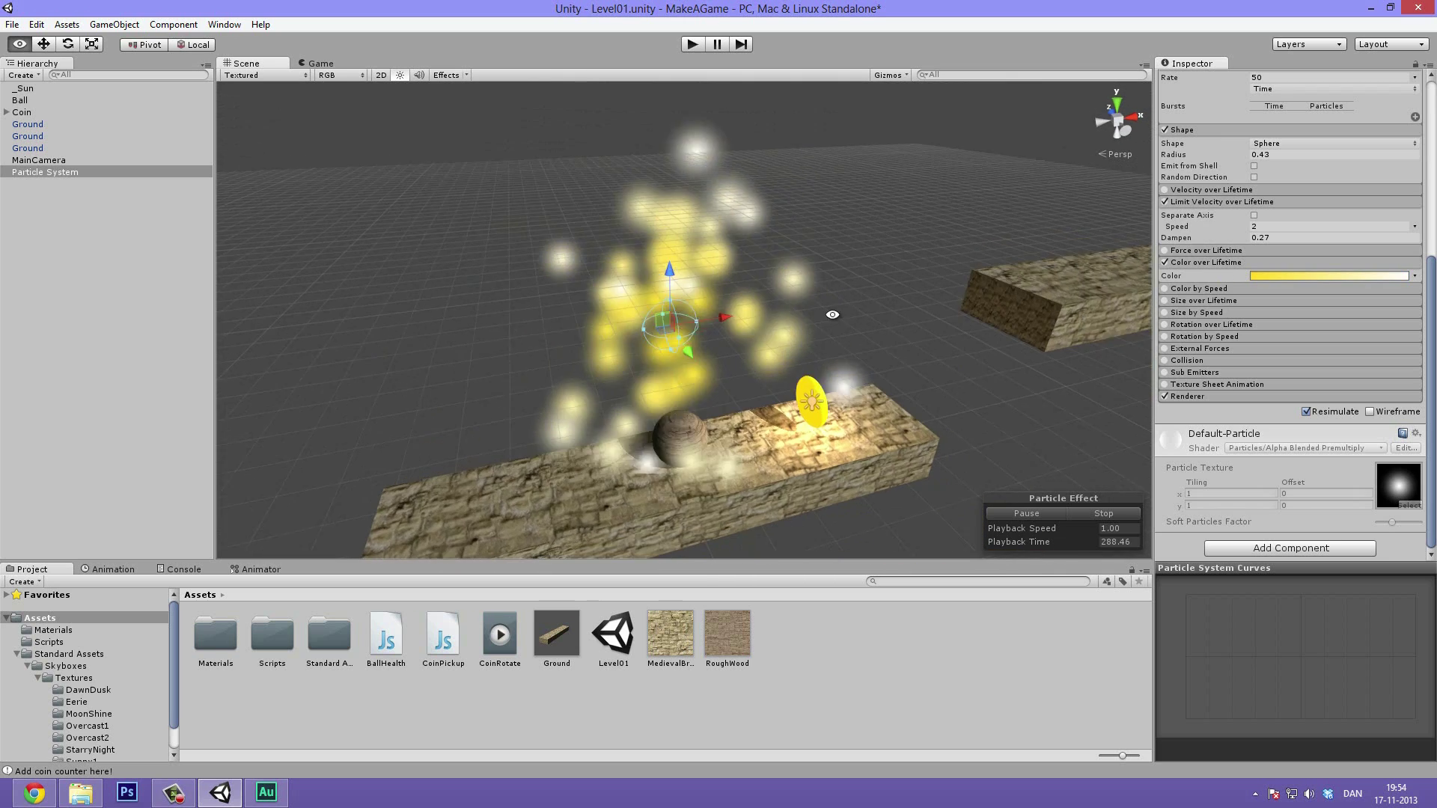
Change the gradient's right colour key to pale cream (RGB 255, 239, 199)
left_click(1398, 276)
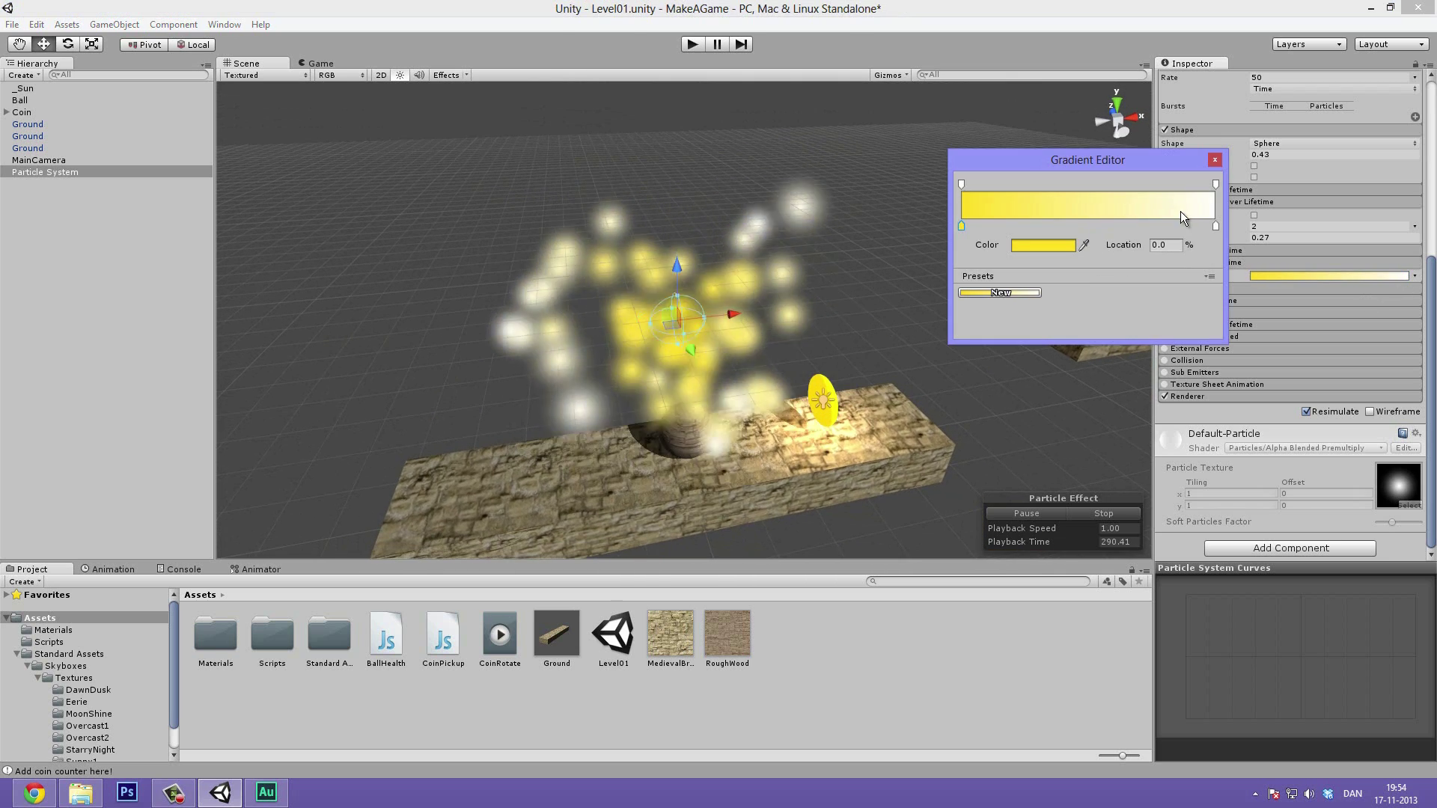
double_click(1216, 223)
mouse_move(1038, 209)
left_mouse_down()
mouse_move(1065, 186)
mouse_move(1024, 186)
mouse_move(1084, 183)
left_mouse_up()
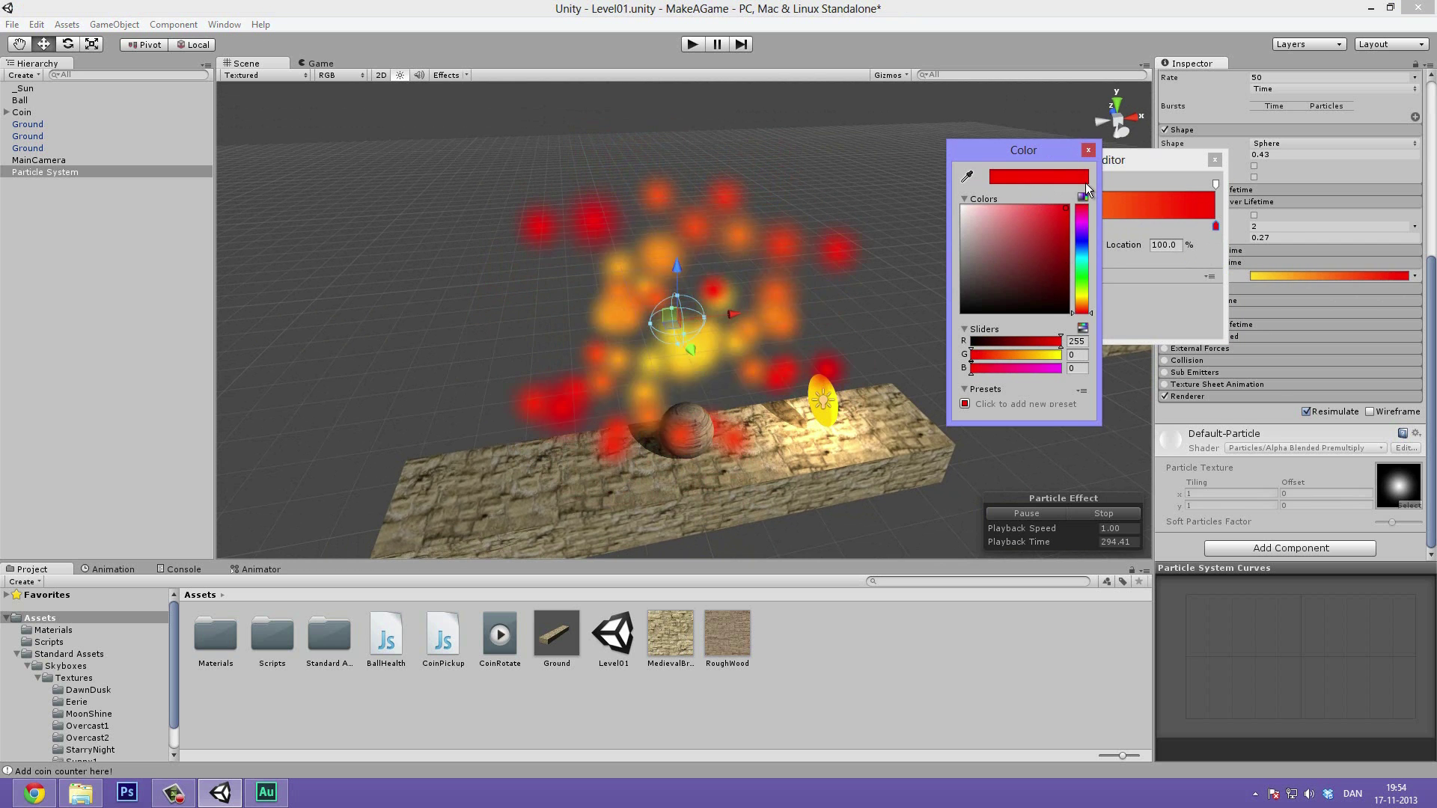
left_click_drag(1082, 311, 1080, 302)
mouse_move(1017, 213)
left_mouse_down()
mouse_move(1015, 181)
mouse_move(987, 178)
left_mouse_up()
left_click_drag(1082, 301, 1079, 296)
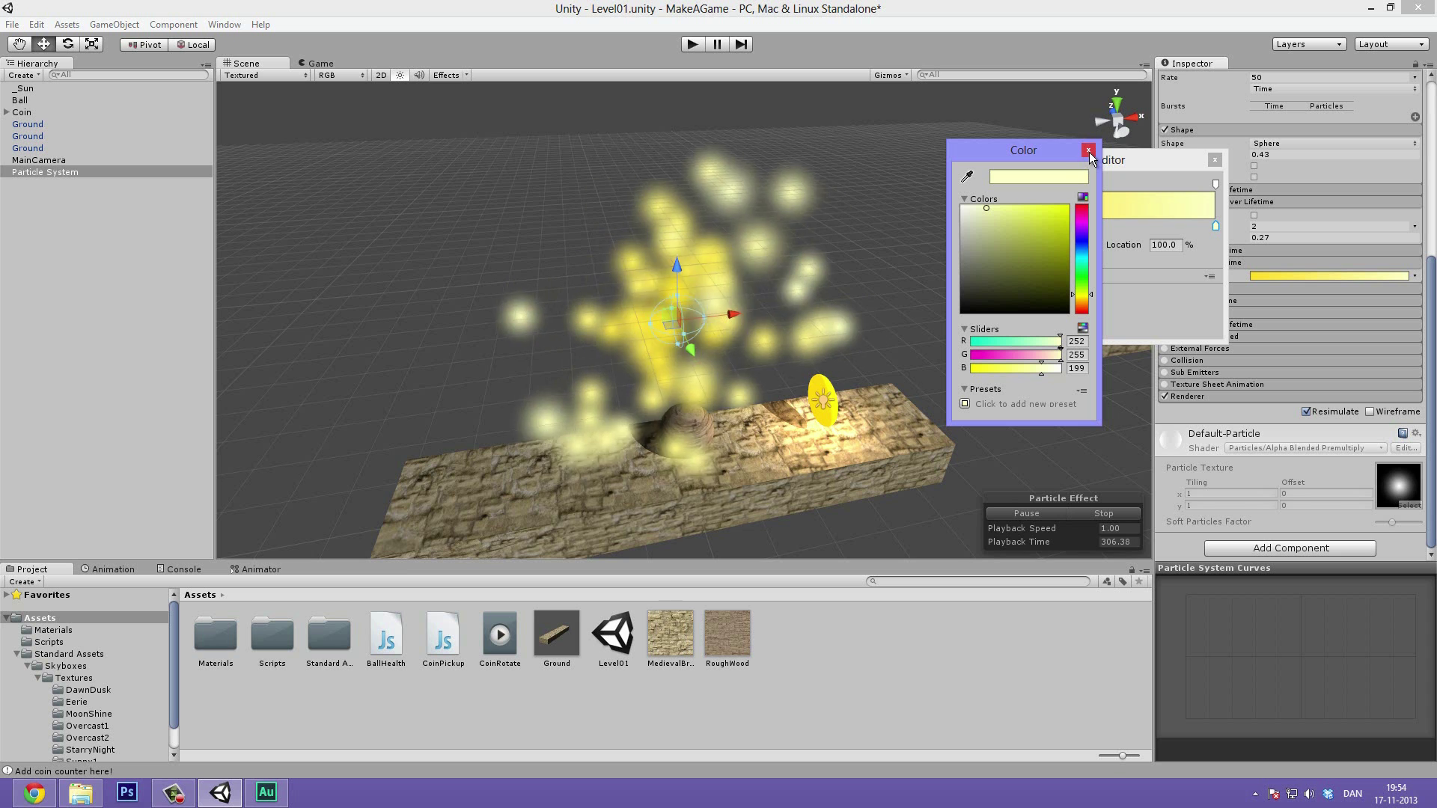
mouse_move(1085, 296)
left_mouse_down()
mouse_move(1092, 321)
mouse_move(1085, 302)
left_mouse_up()
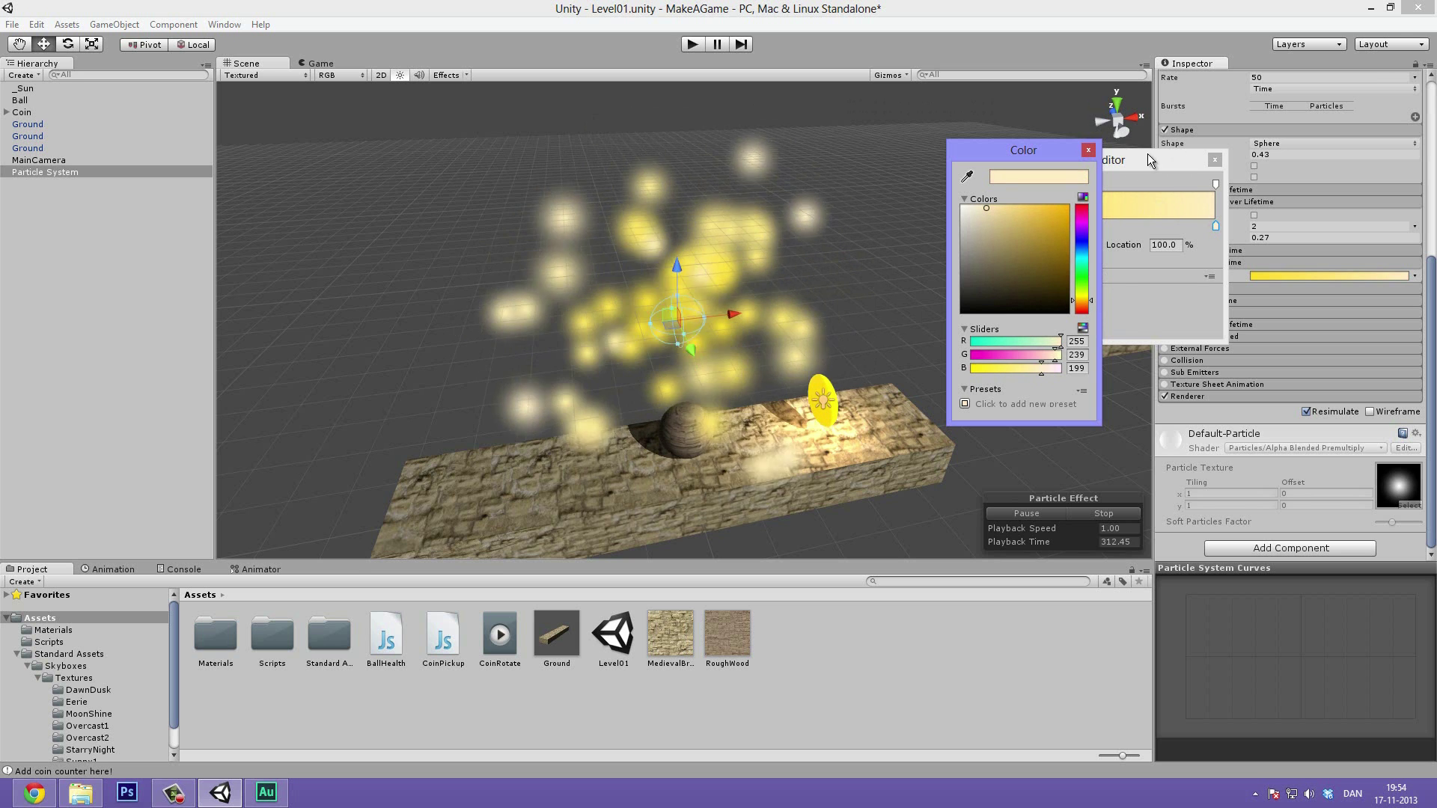
left_click(1081, 150)
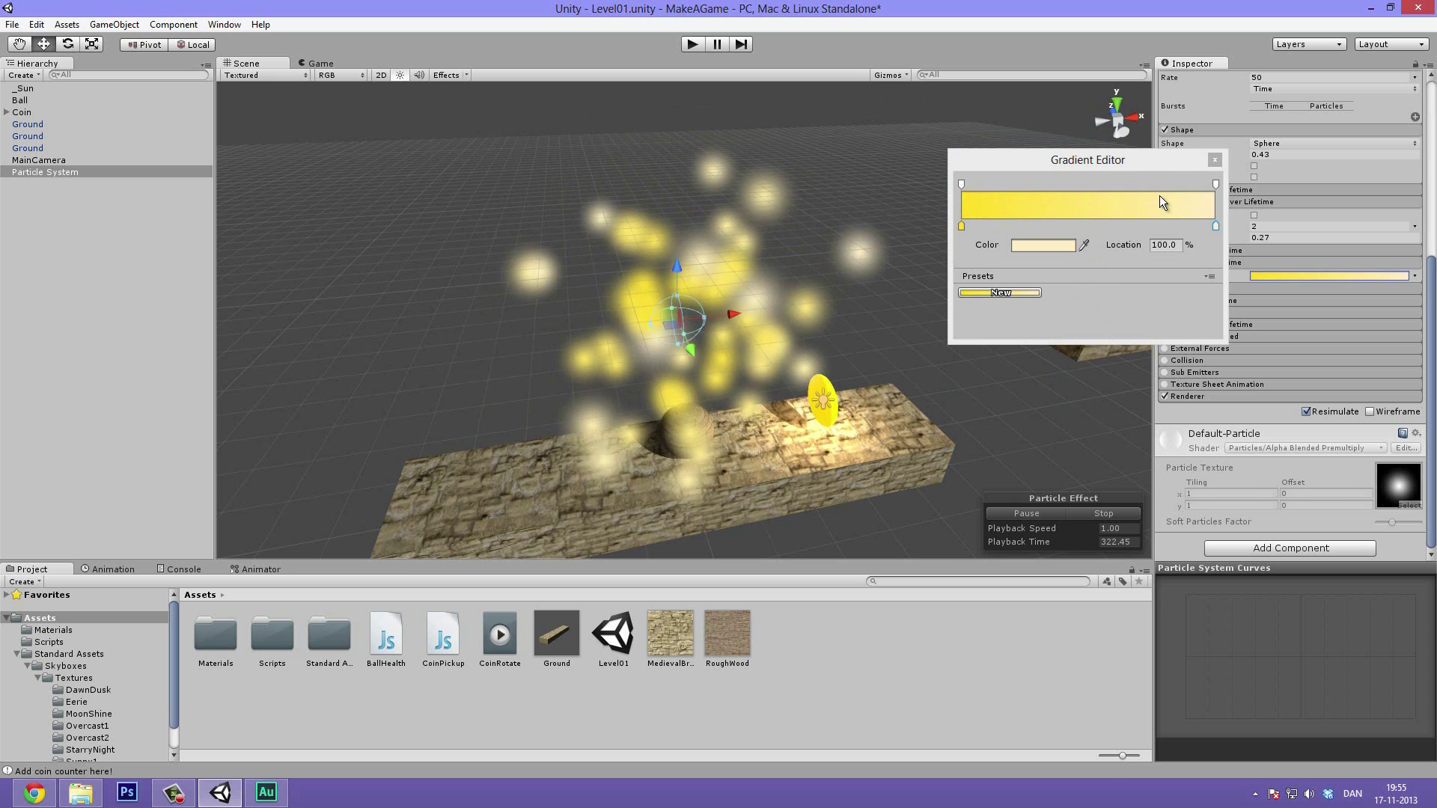
Set the gradient's ending alpha key to 0 so particles fade out fully
left_click(1215, 184)
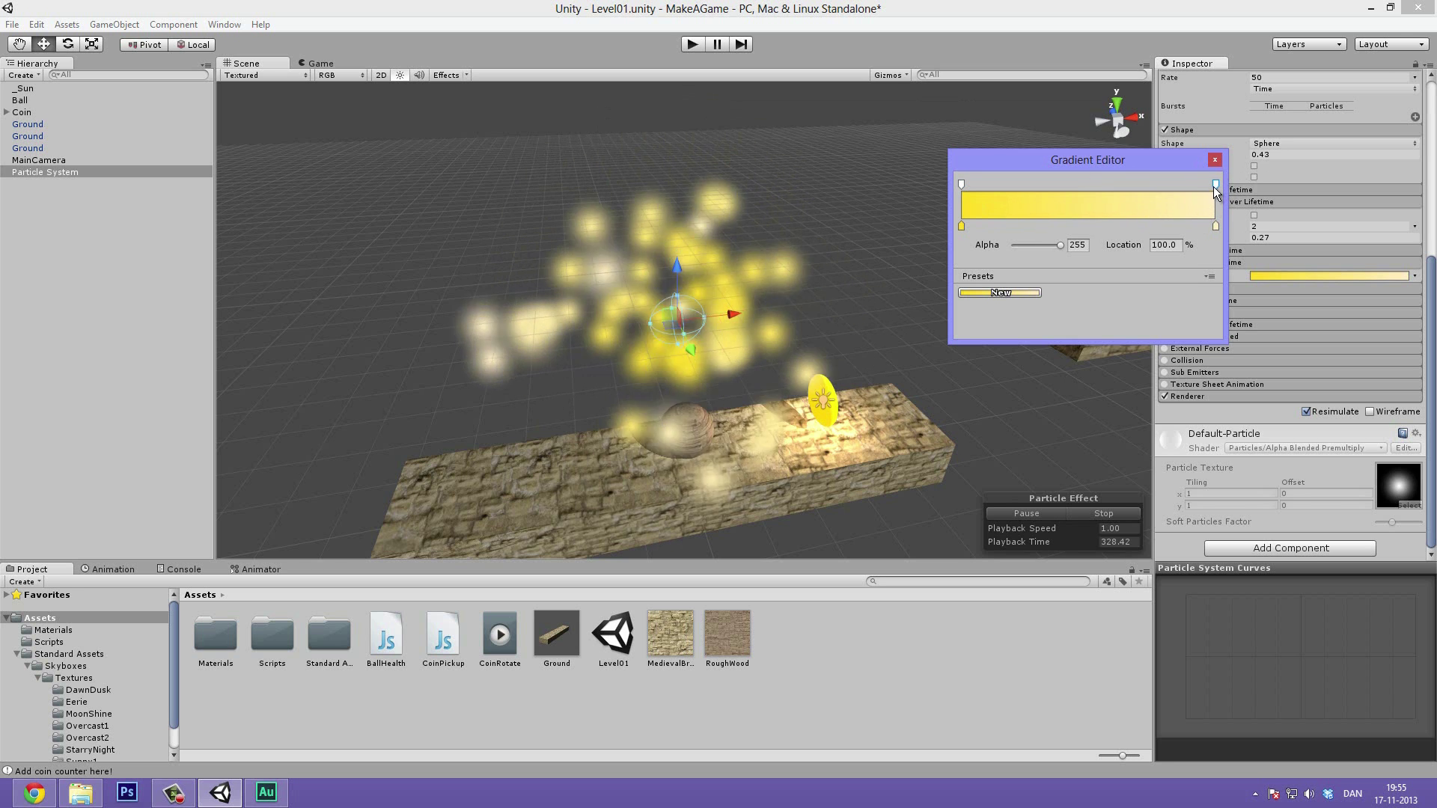
left_click_drag(1059, 246, 976, 255)
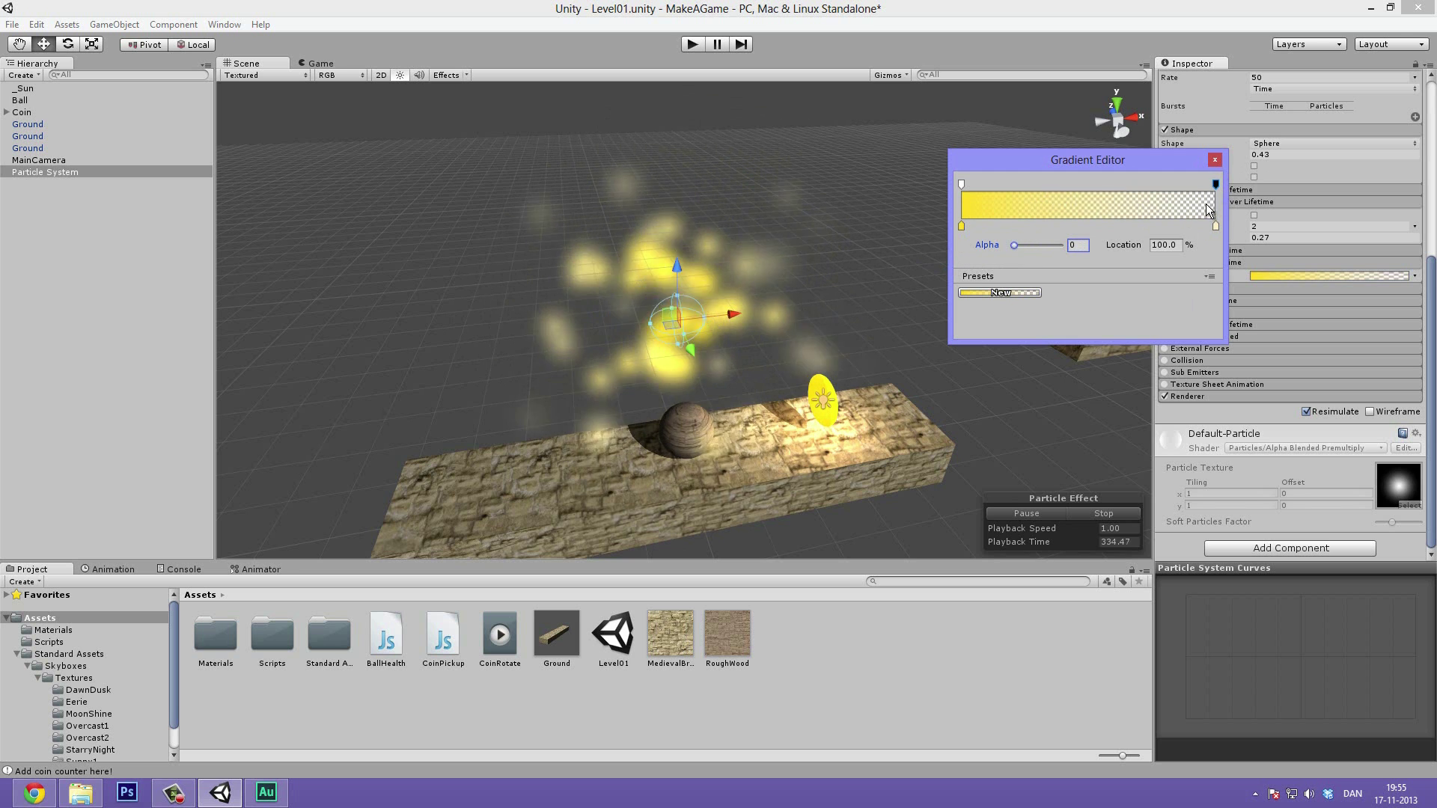
left_click(1216, 160)
left_click_drag(860, 315, 1128, 316, "alt")
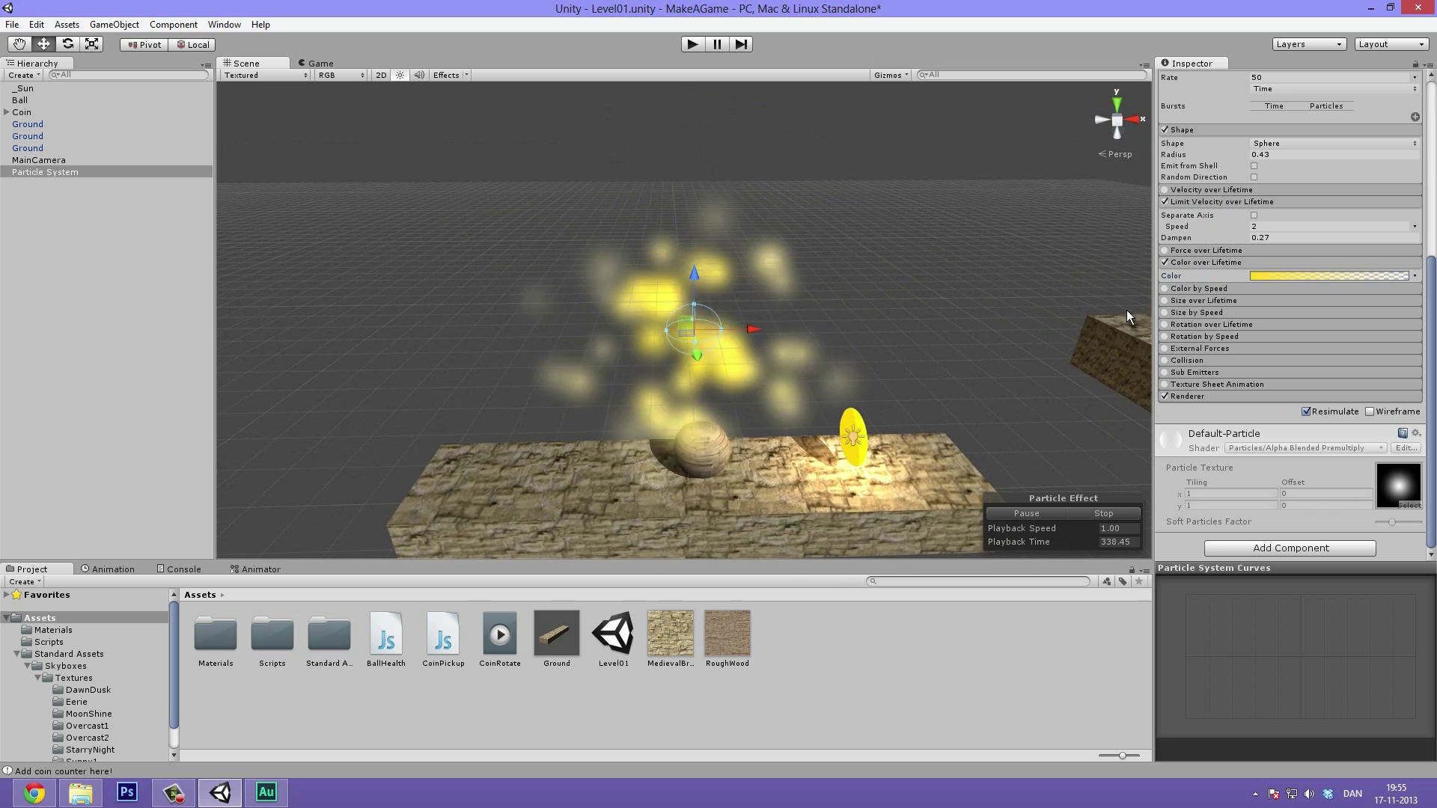
Add a full-opacity alpha key (255) at about 68% along the gradient
left_click(1351, 277)
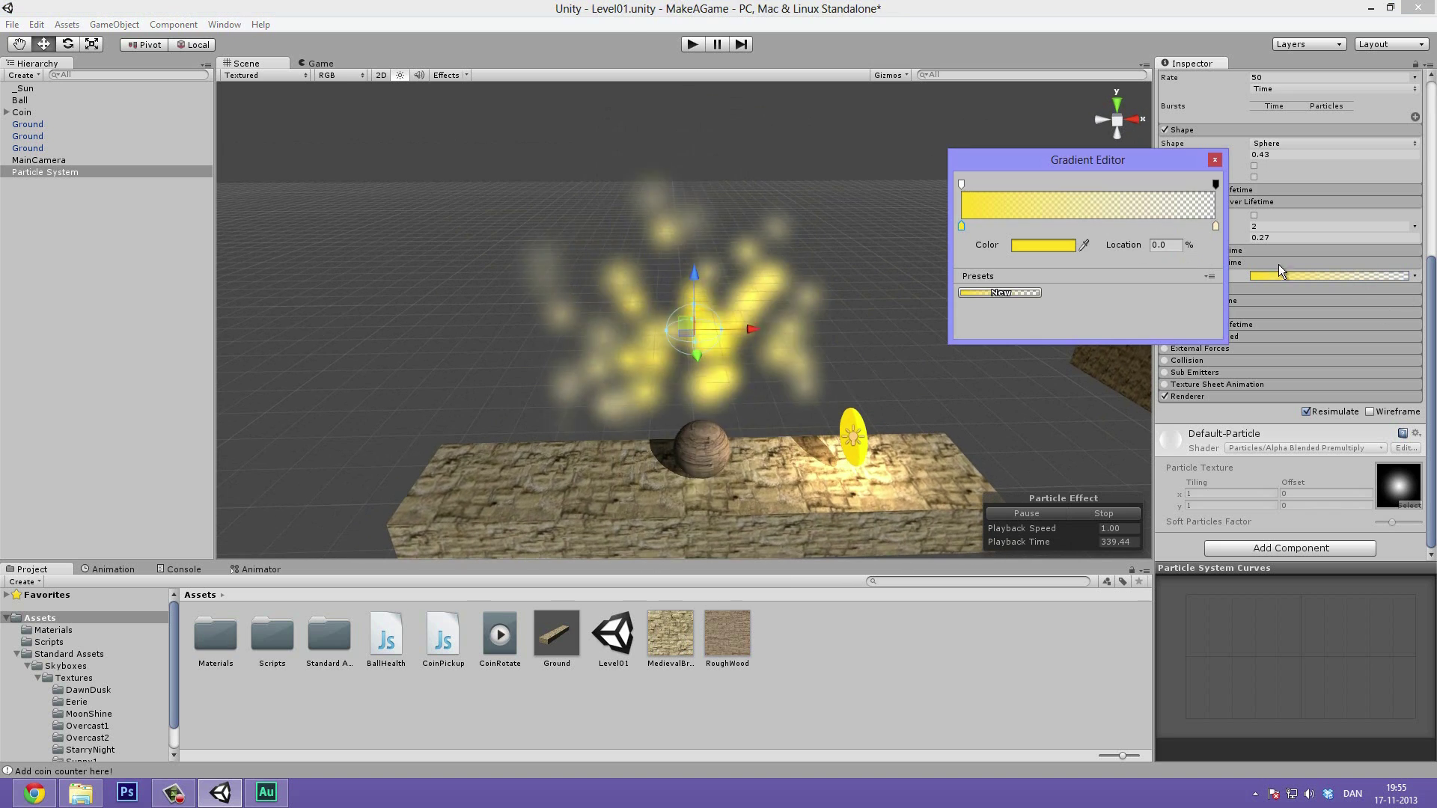
left_click(1091, 182)
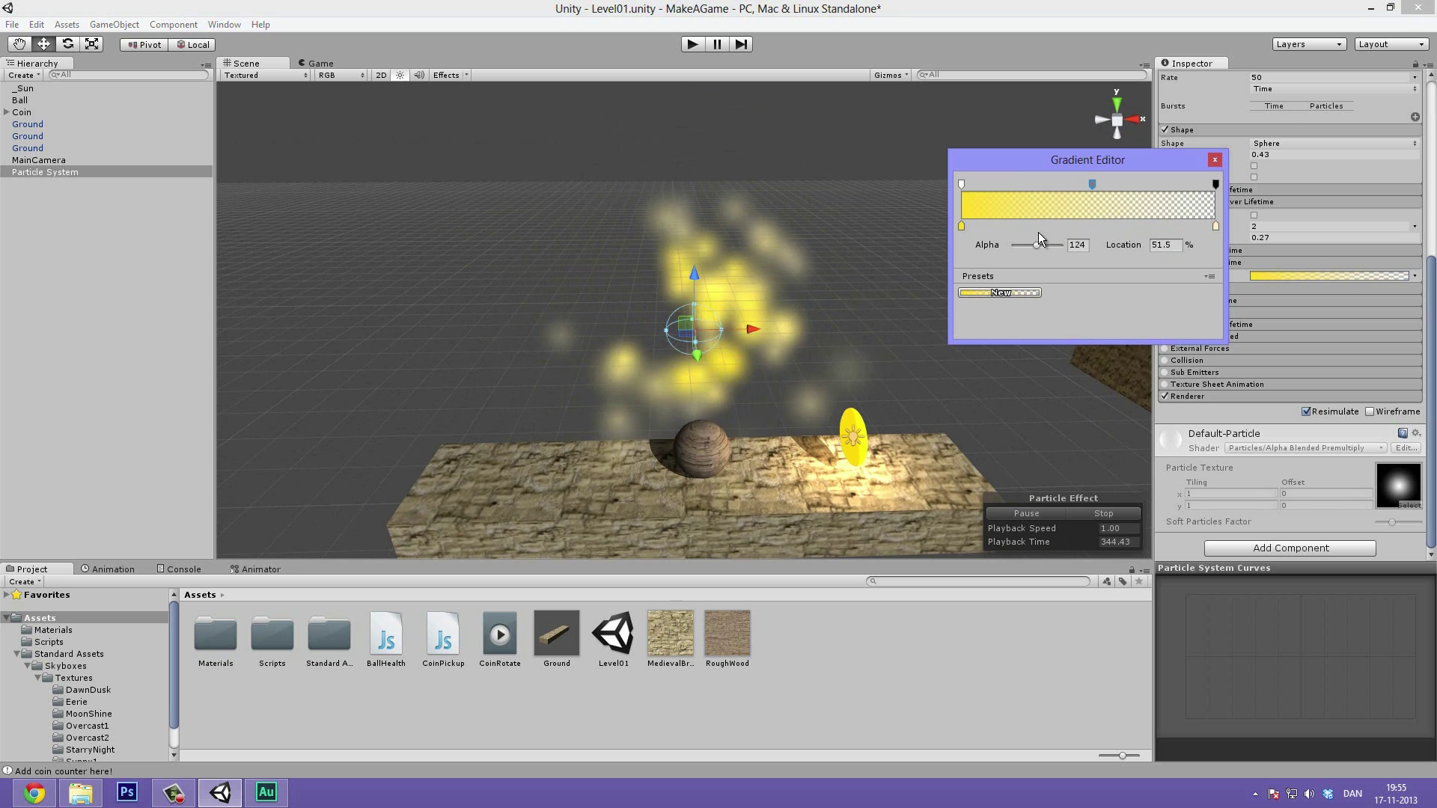
left_click_drag(1093, 188, 1090, 188)
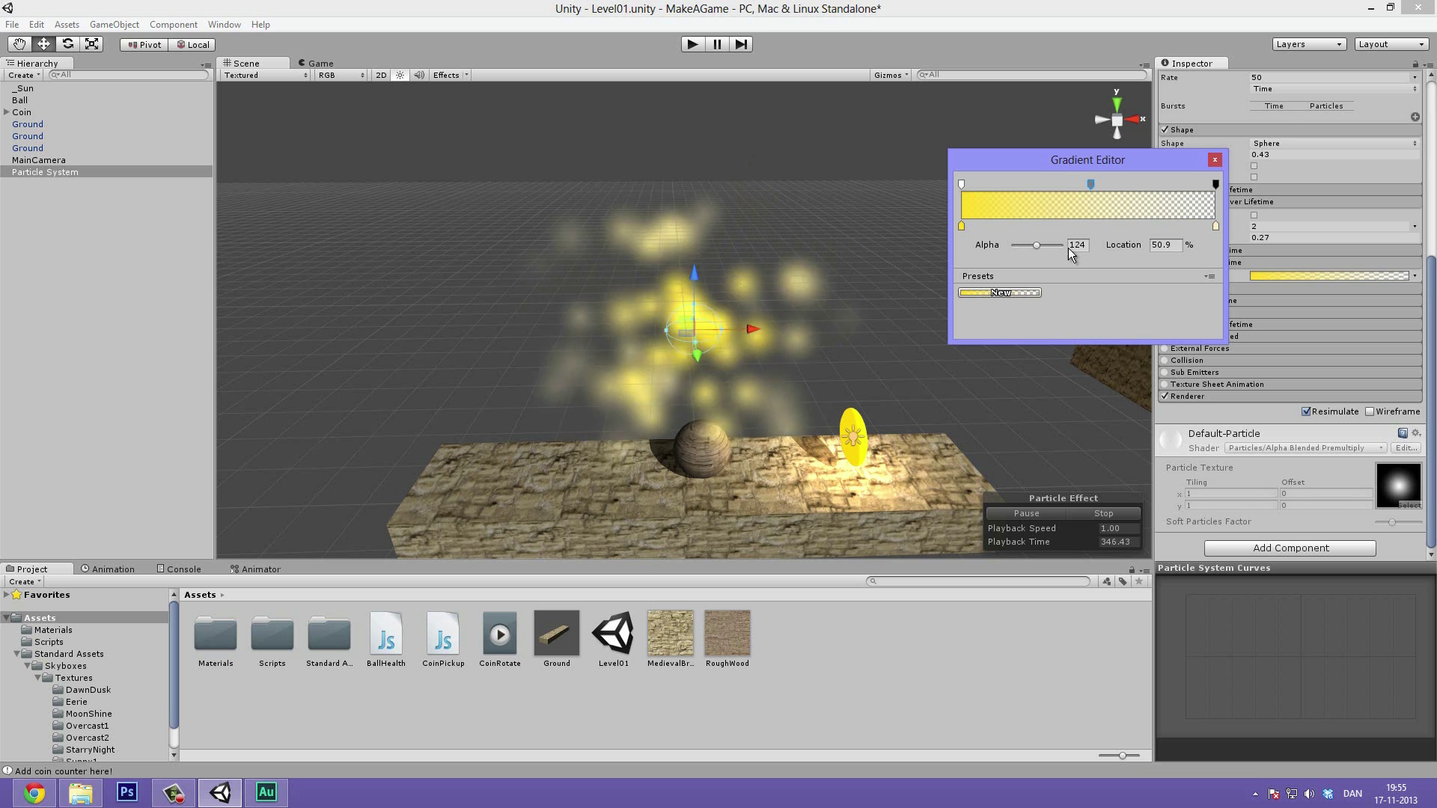
left_click_drag(1037, 245, 1071, 246)
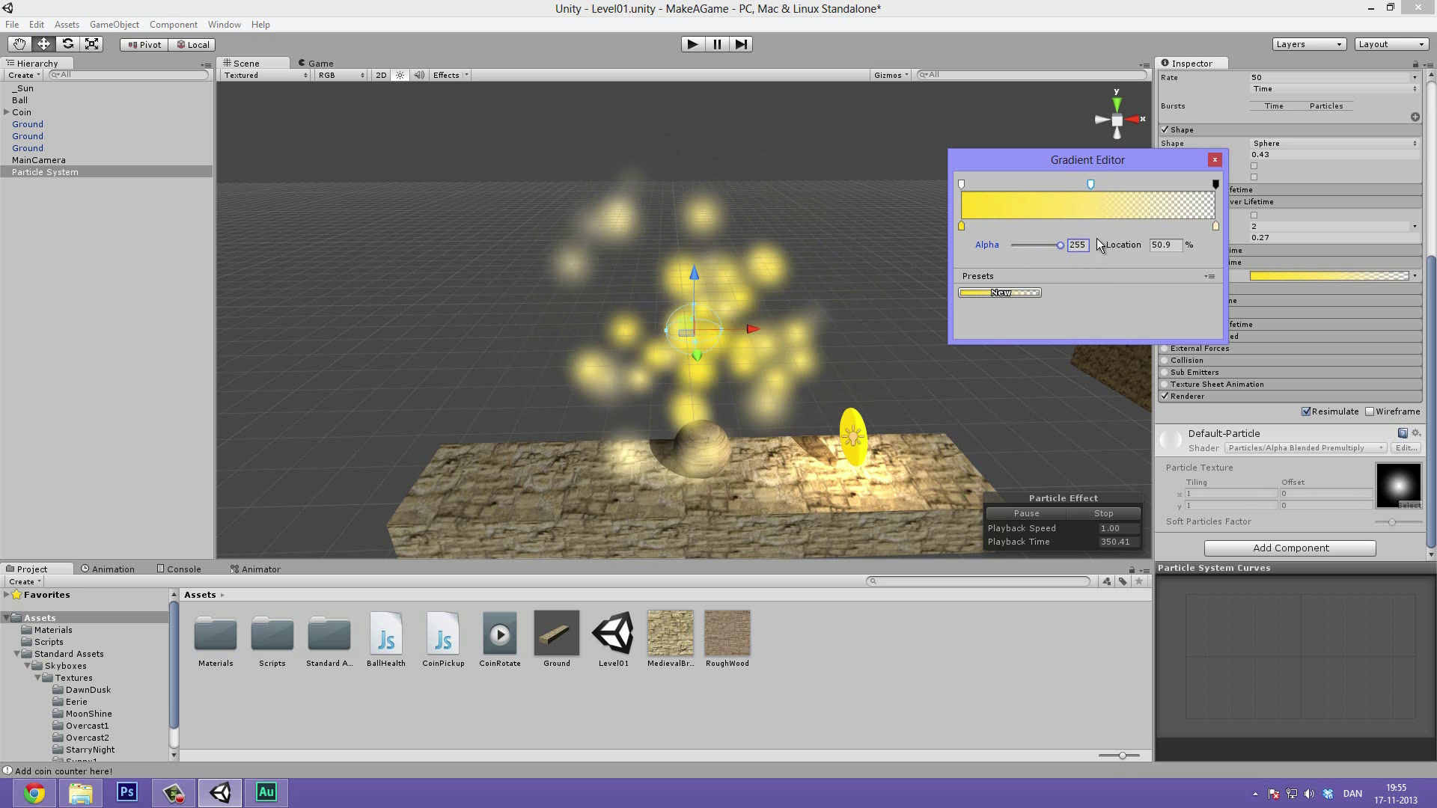
left_click_drag(1089, 184, 1135, 187)
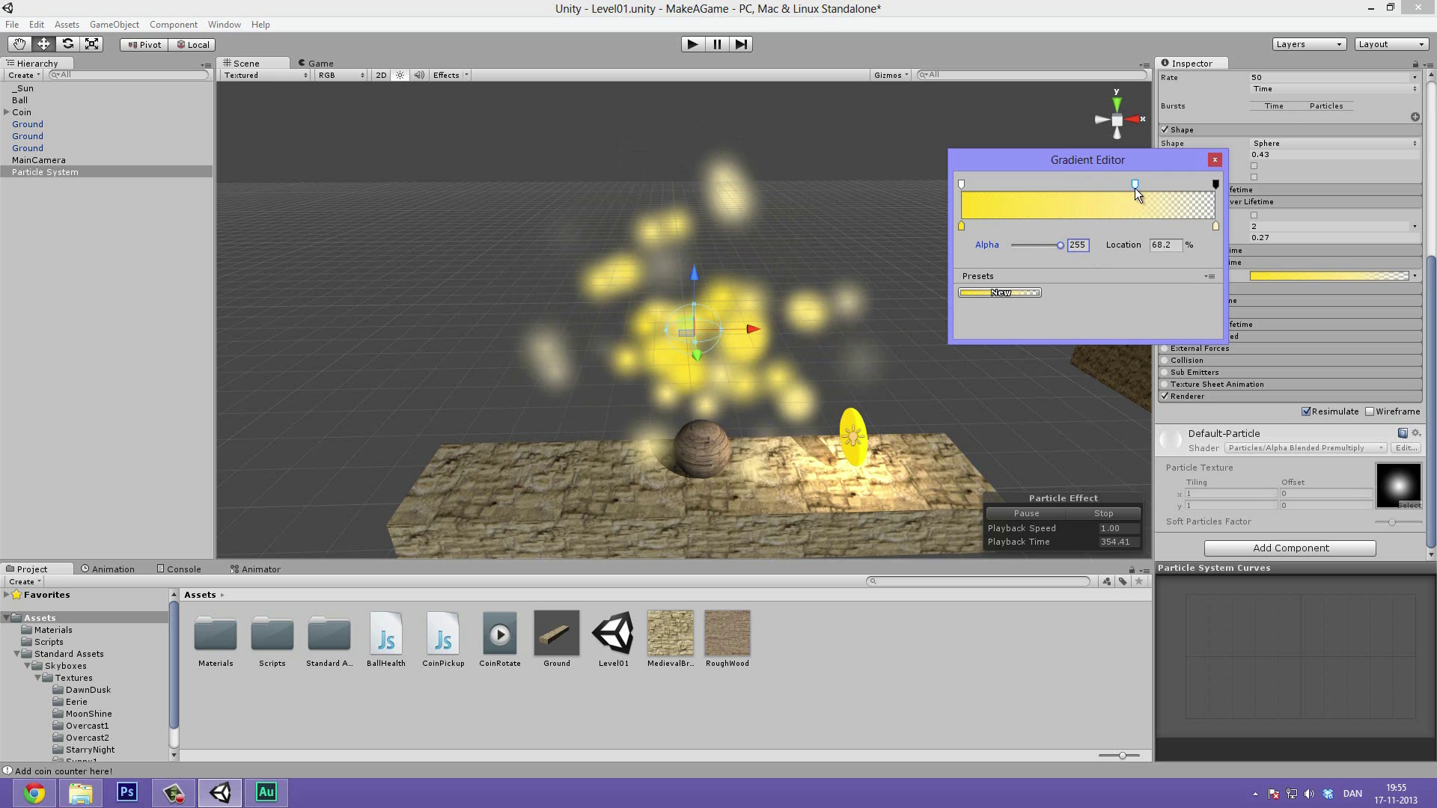
left_click(790, 211)
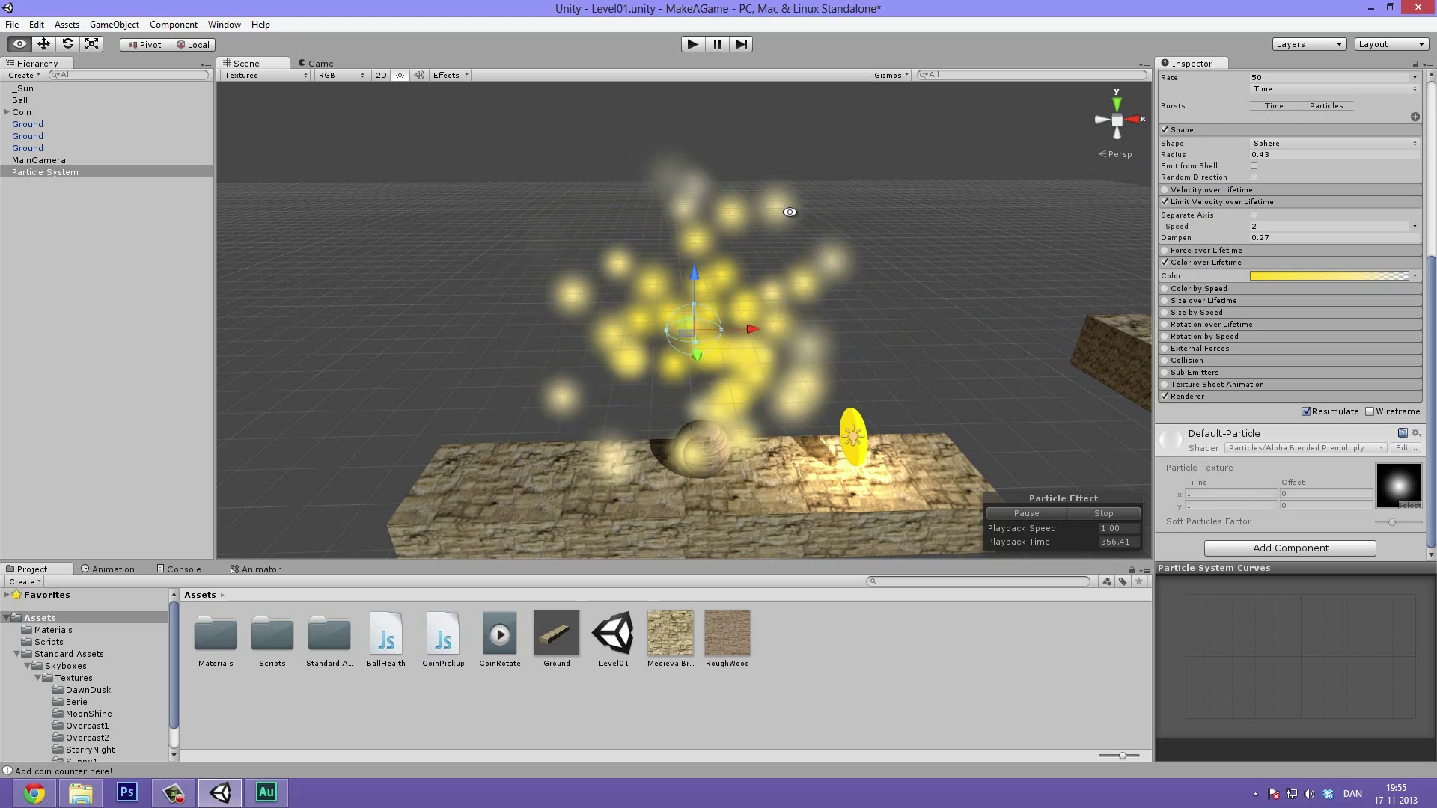
left_click_drag(847, 279, 714, 313, "alt")
middle_click_drag(714, 313, 718, 290)
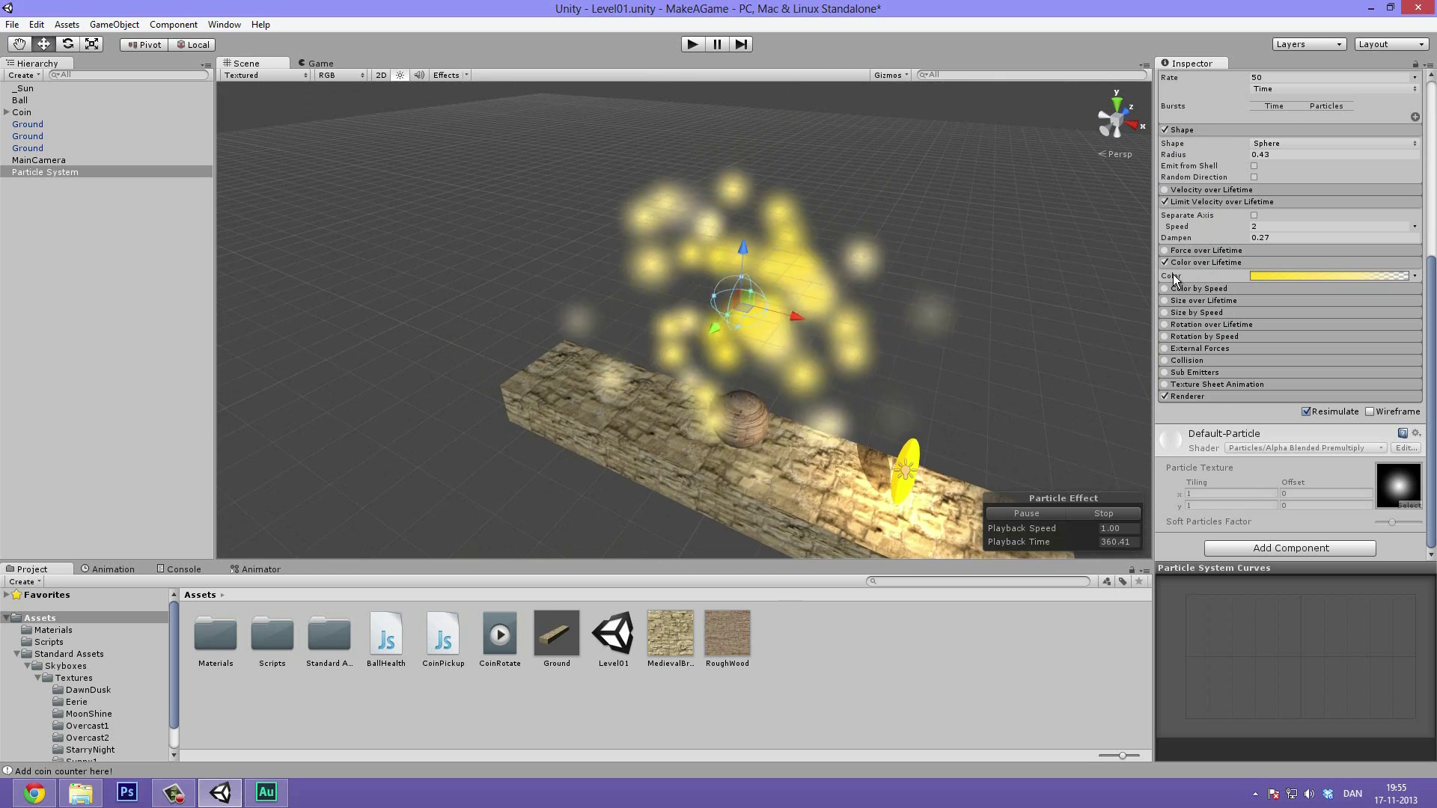
Enable Size over Lifetime with a curve starting at 1.0 that shrinks particles near the end
left_click(1197, 261)
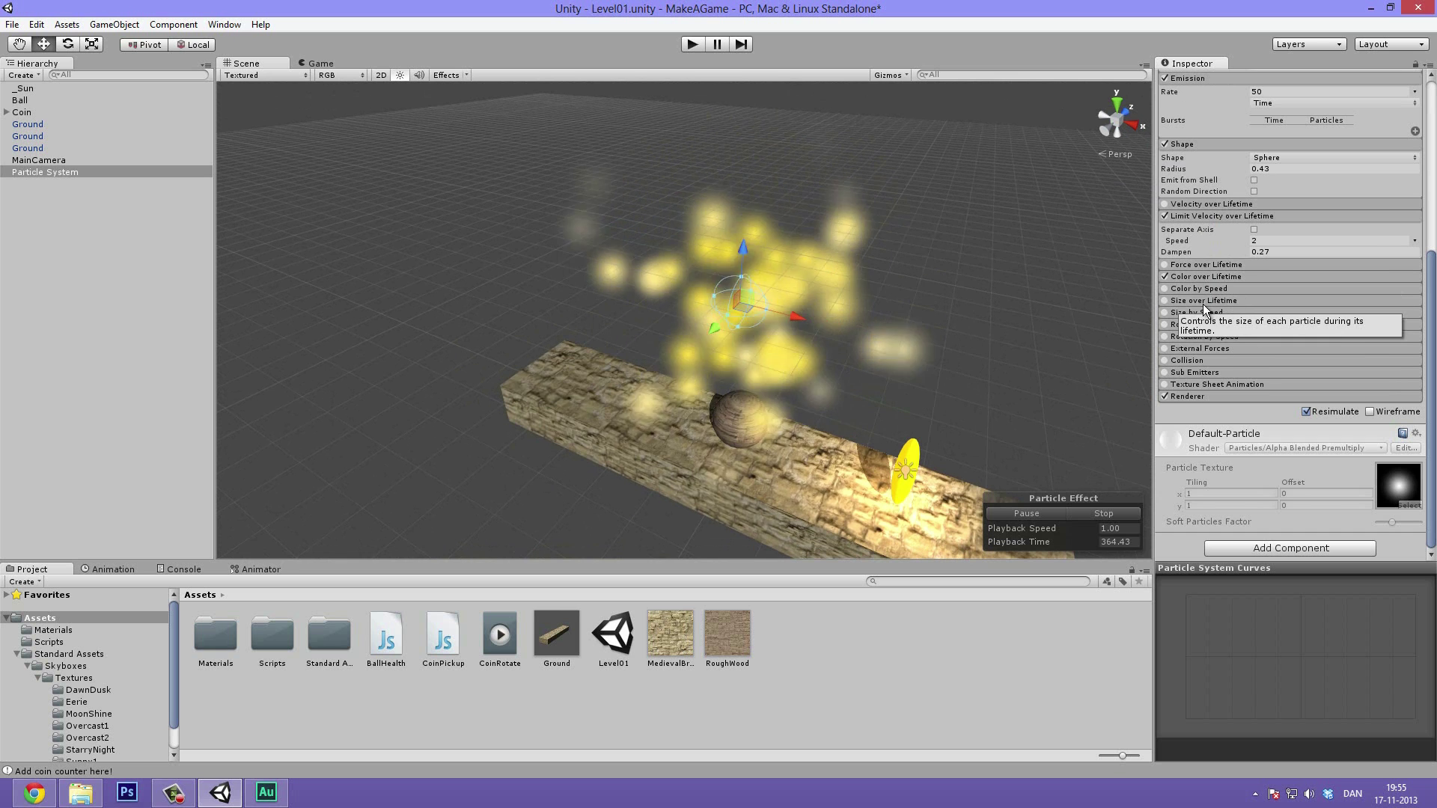
left_click(1201, 301)
left_click(1218, 302)
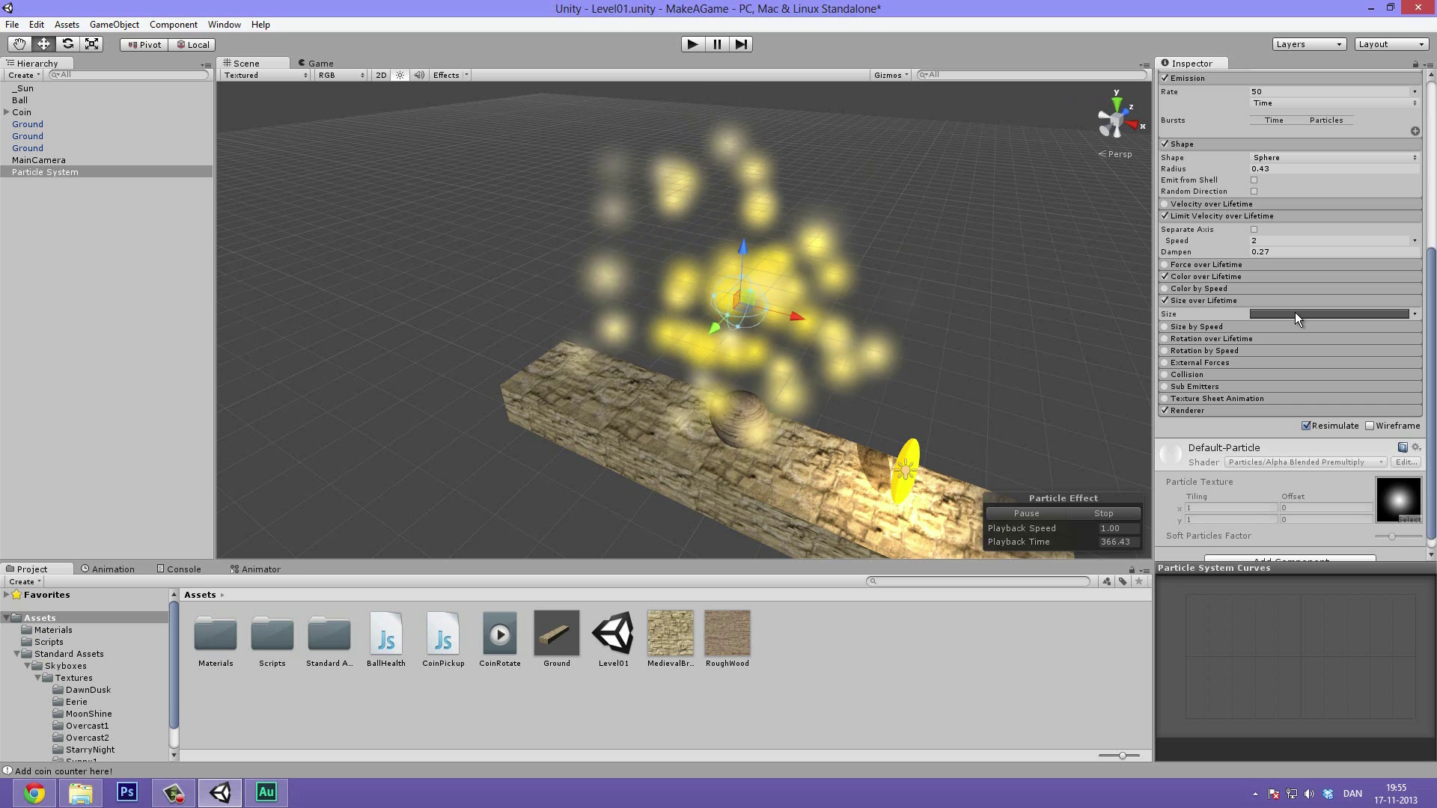
left_click(1295, 312)
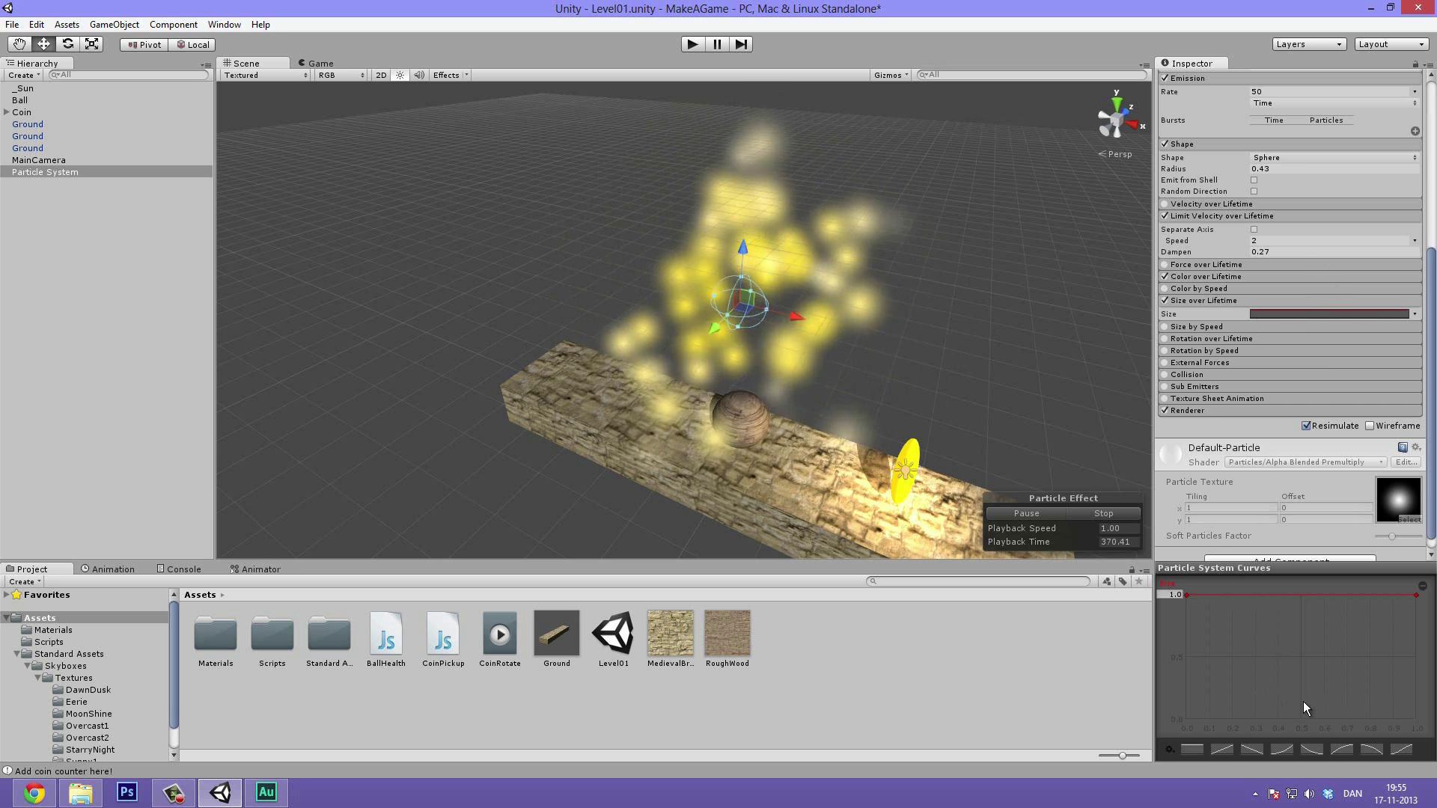
left_click_drag(1415, 595, 1415, 719)
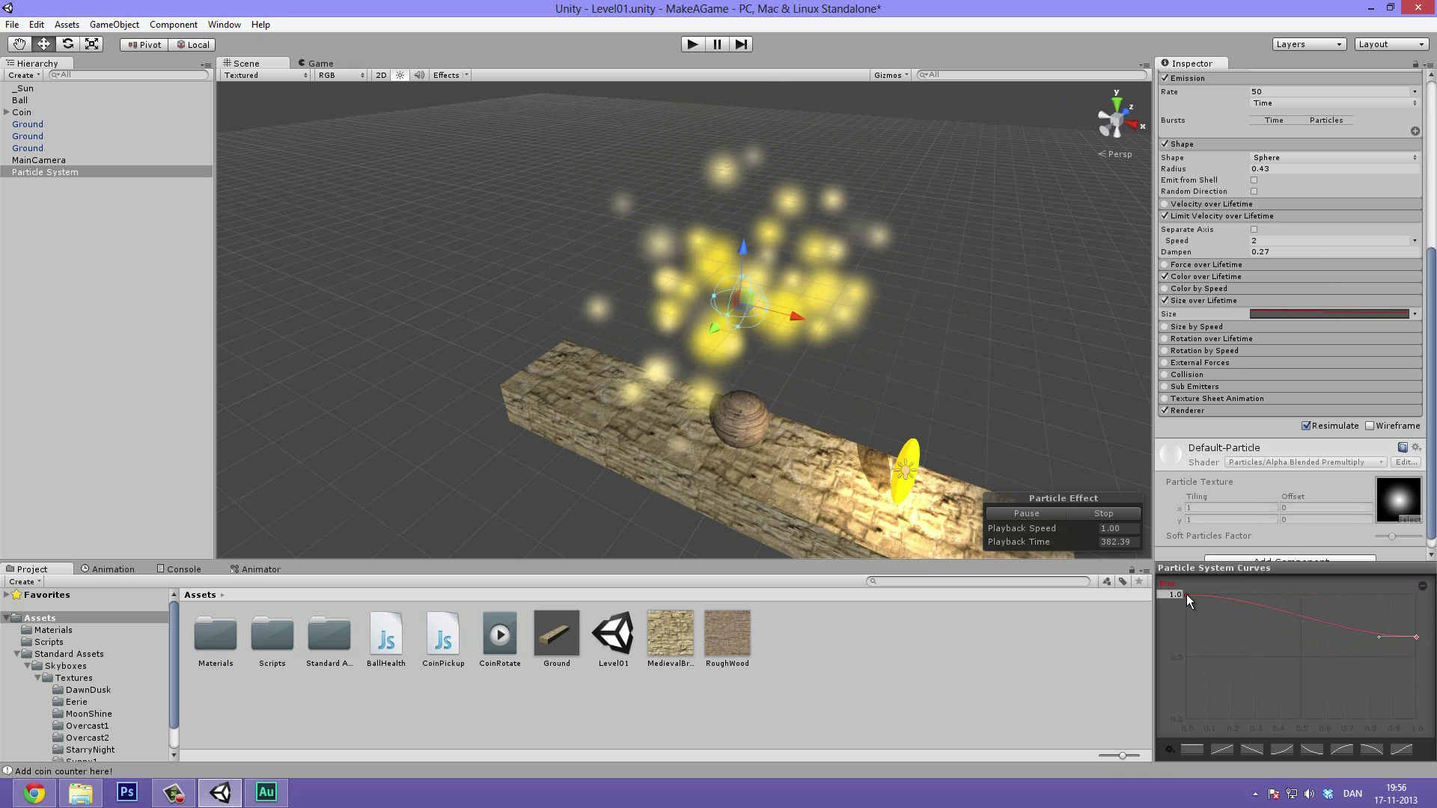
left_click_drag(1186, 594, 1182, 760)
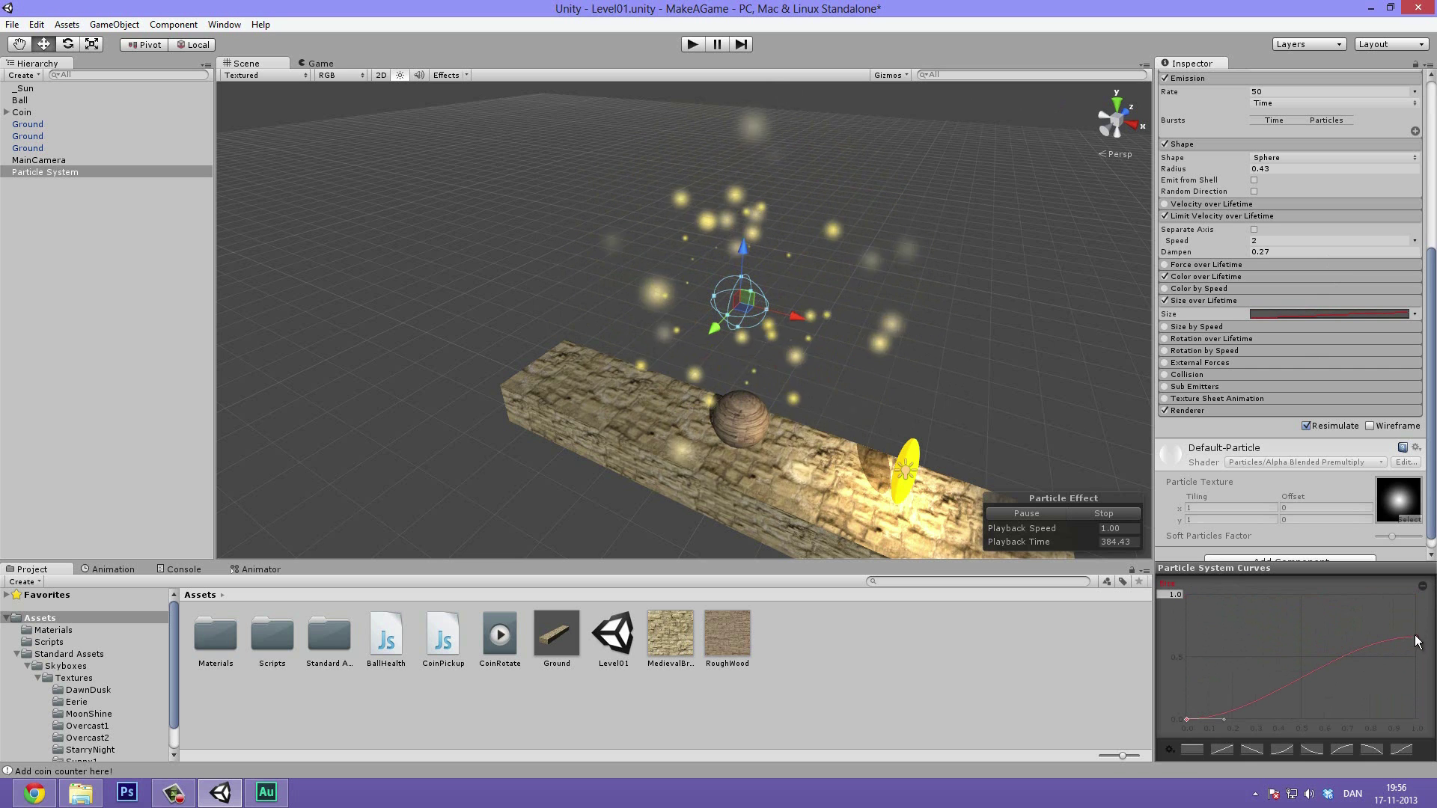
mouse_move(868, 389)
left_mouse_down("alt")
mouse_move(1007, 352)
mouse_move(886, 365)
mouse_move(879, 381)
left_mouse_up("alt")
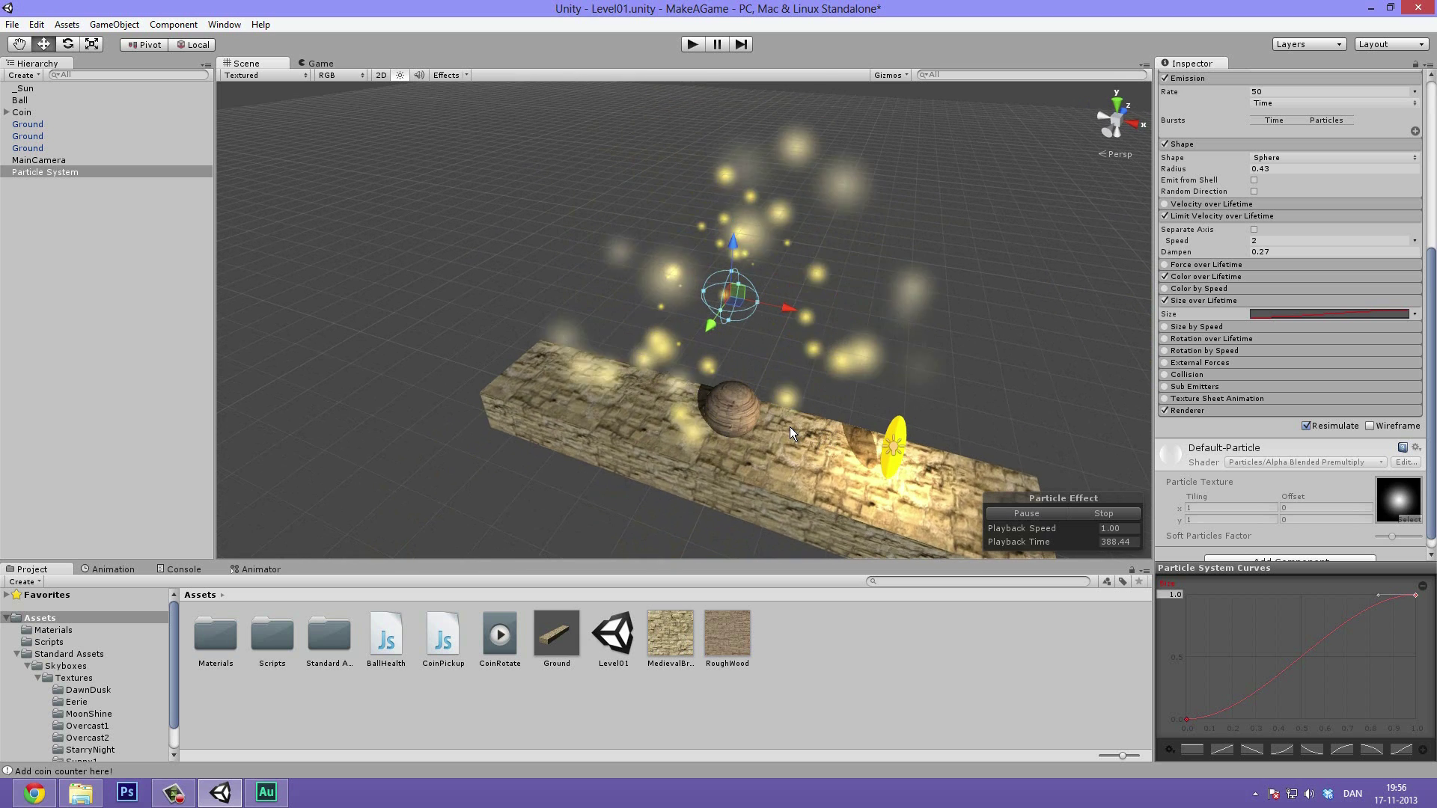
key("ctrl+z")
key("ctrl+z")
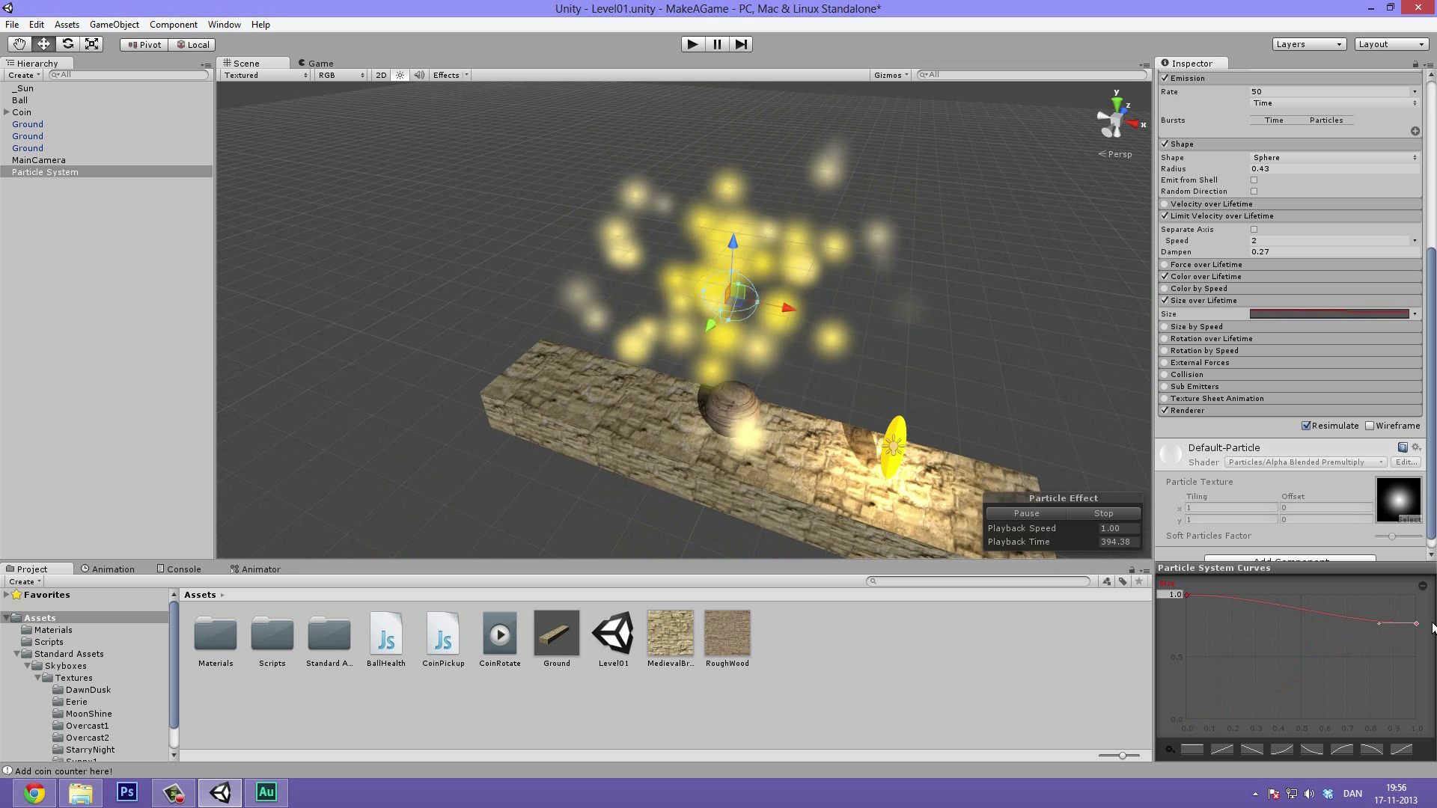
left_click(1210, 300)
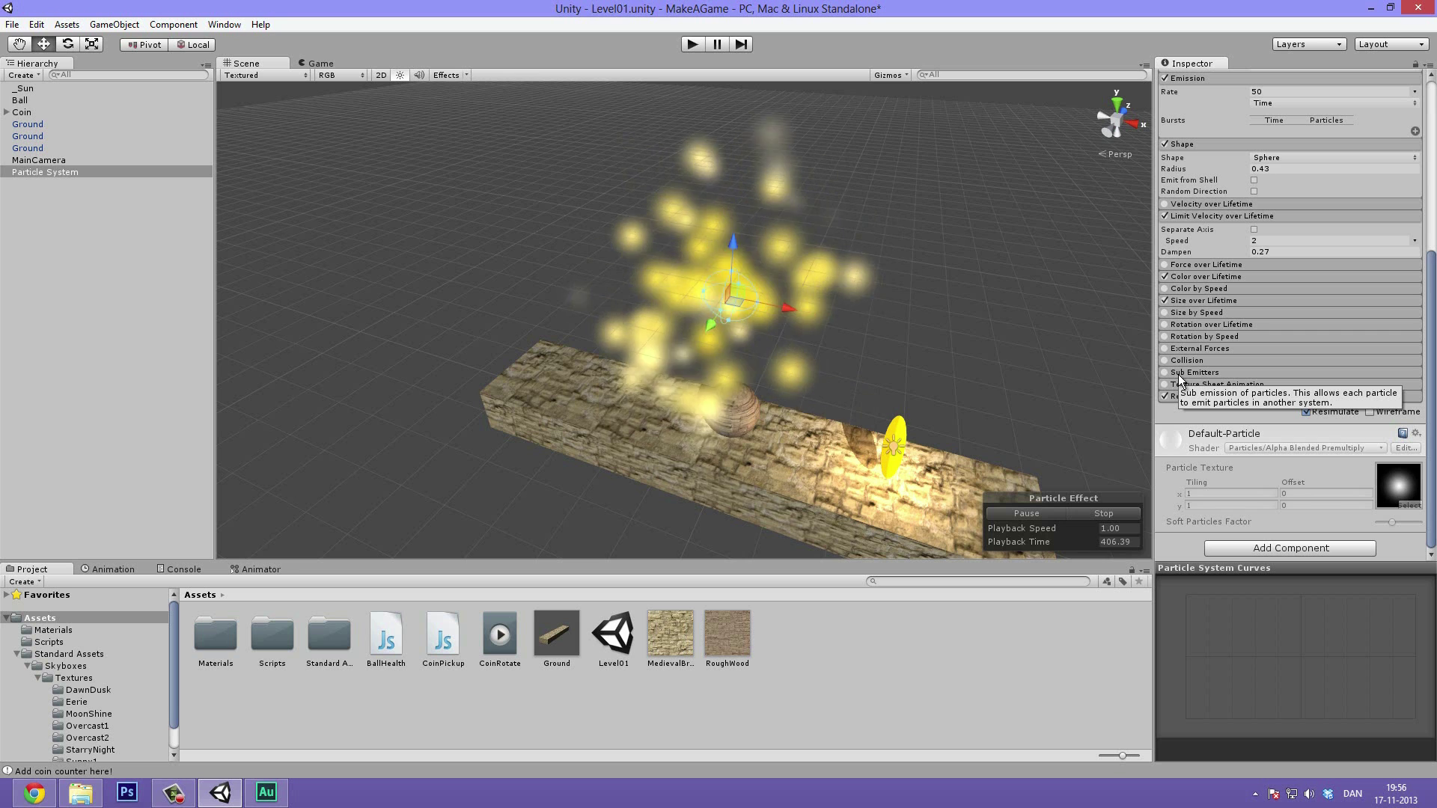
Enable and expand Sub Emitters, showing empty Birth, Collision and Death slots, and frame the burst
left_click(1164, 372)
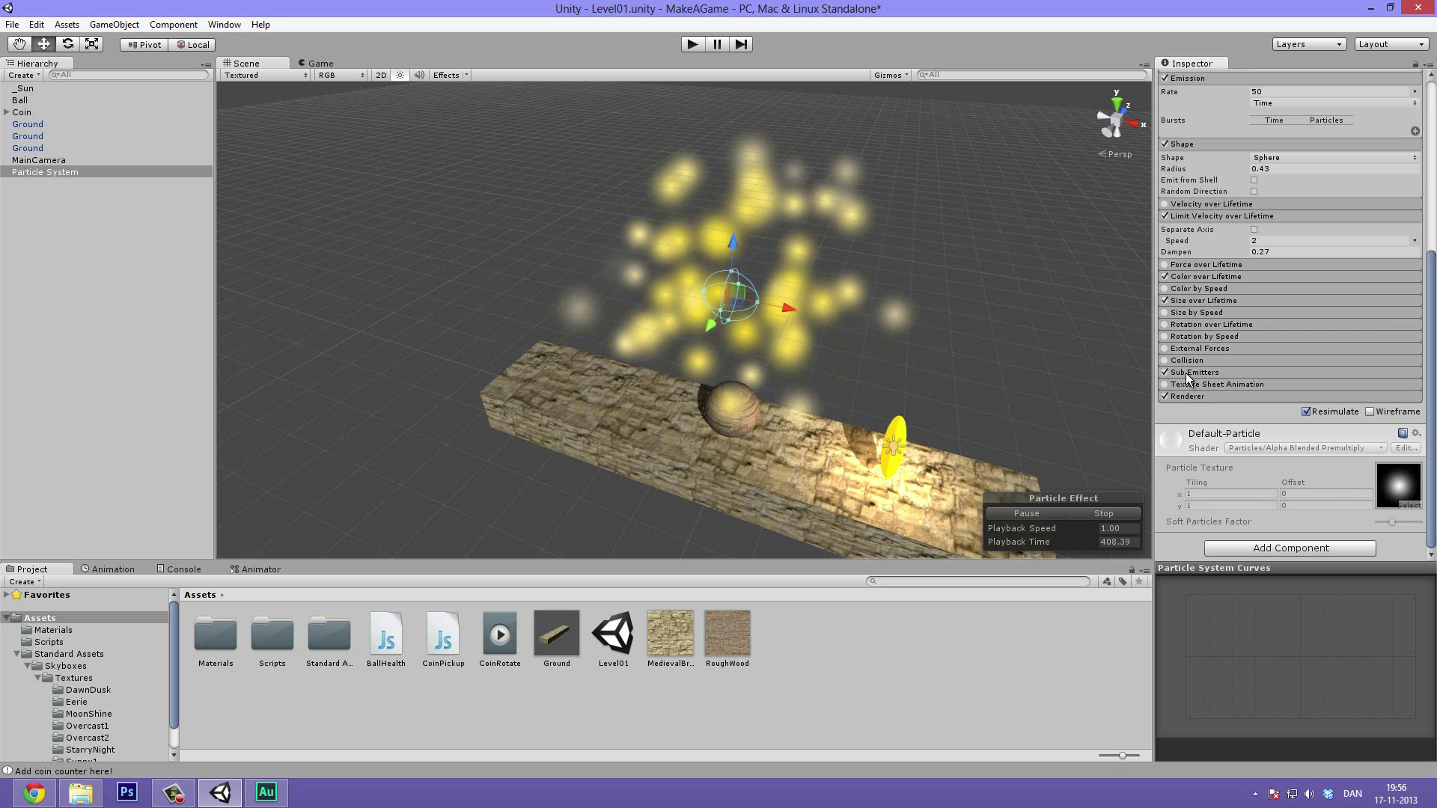
left_click(1192, 371)
middle_click_drag(848, 304, 826, 274)
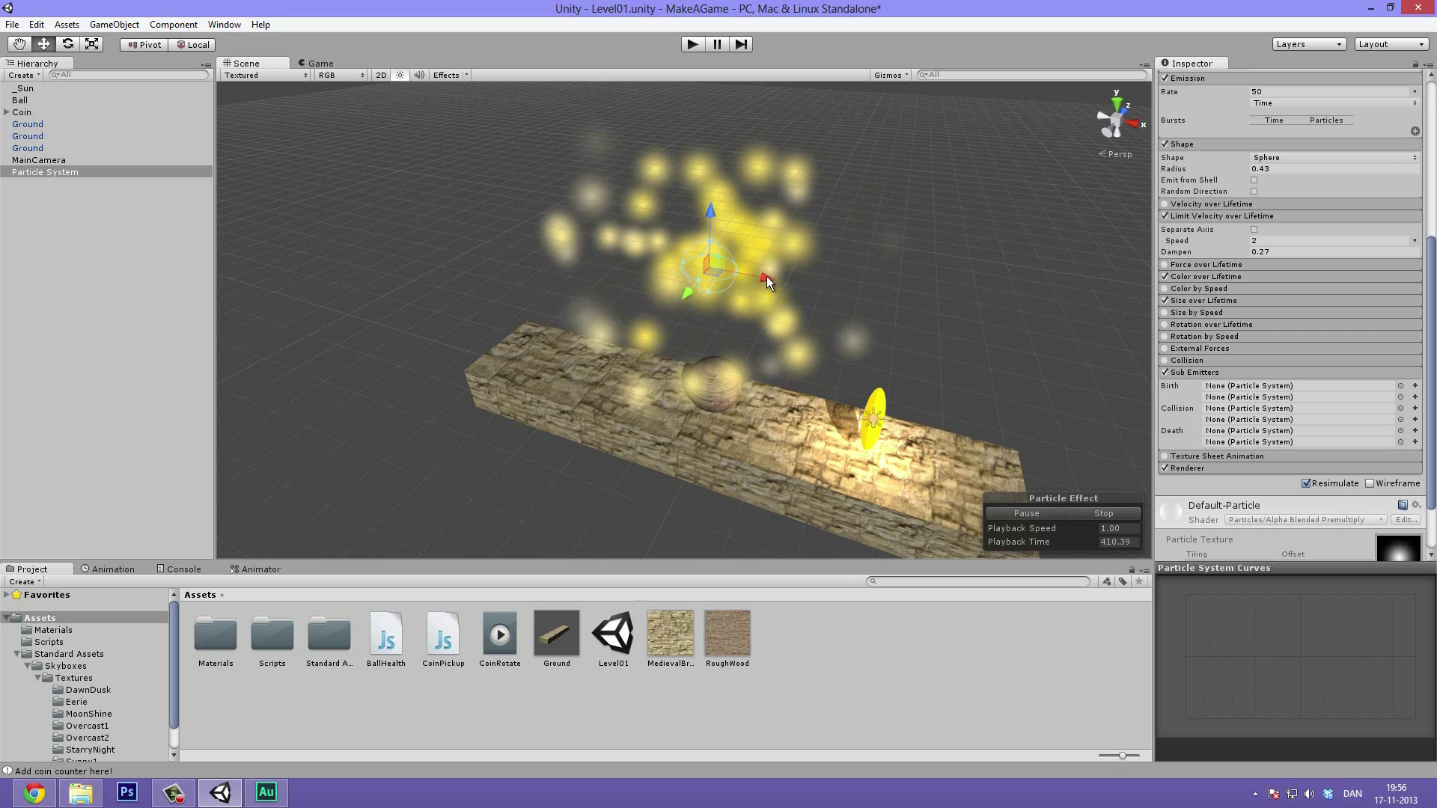
left_click_drag(766, 276, 891, 285, "alt")
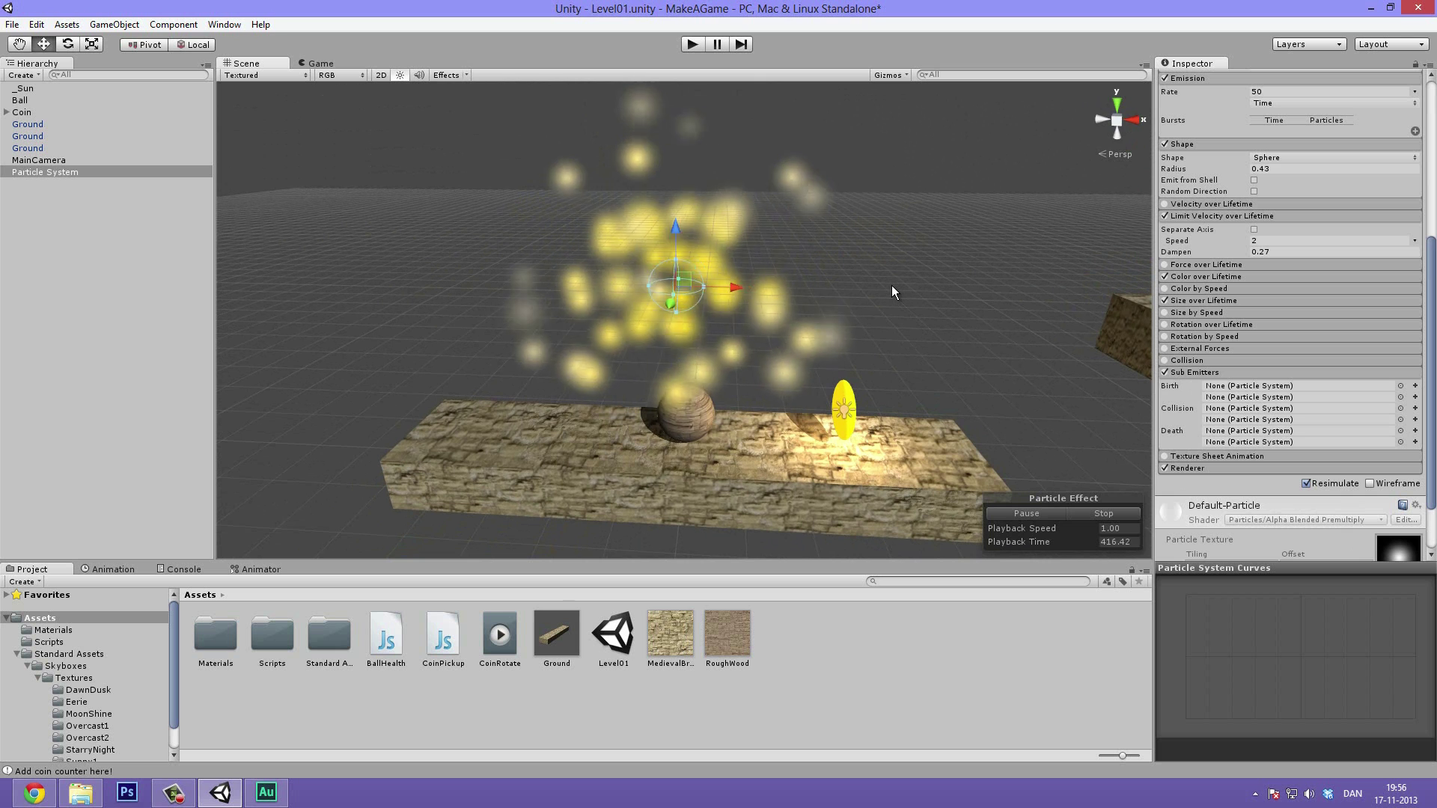
middle_click_drag(972, 312, 972, 323)
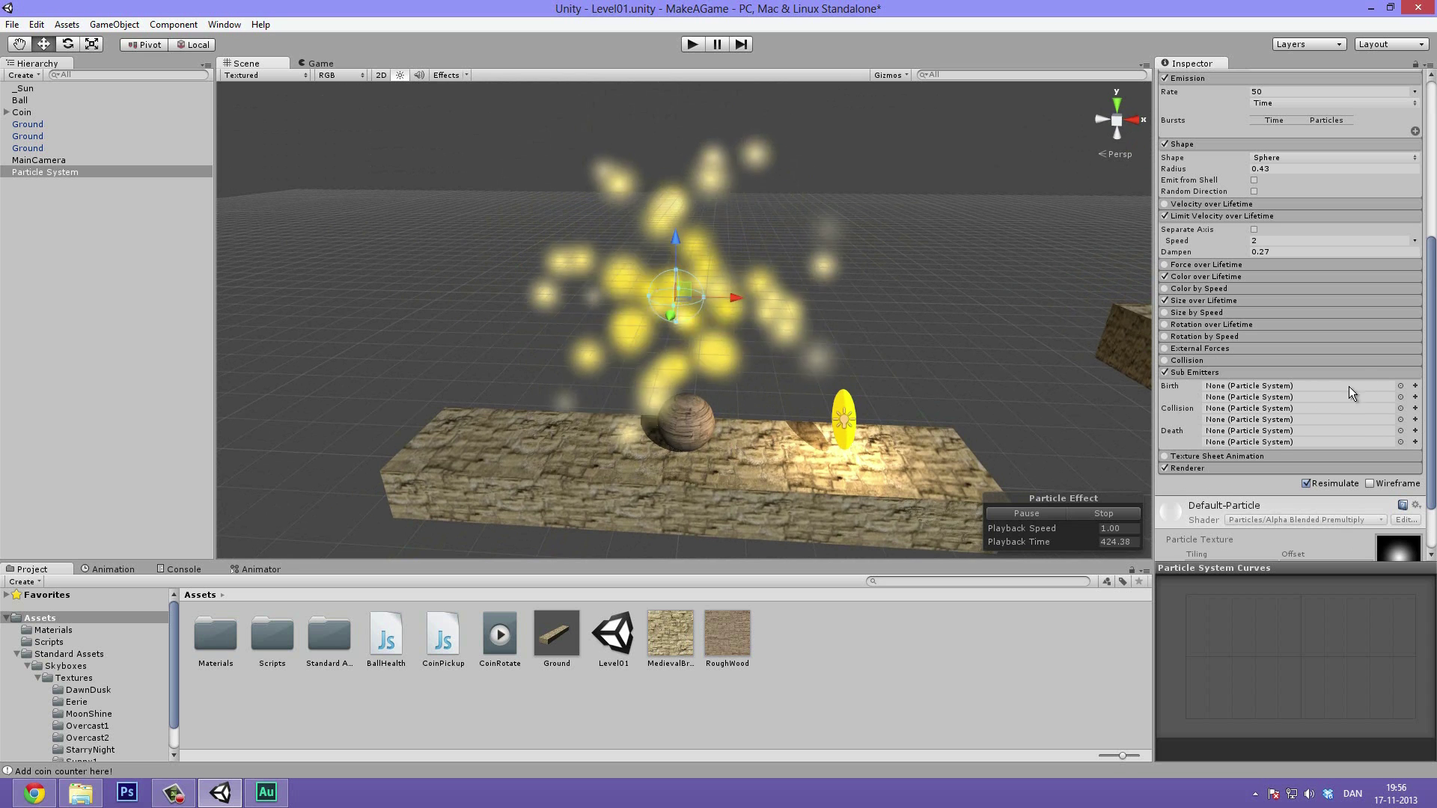
Add a new sub-emitter to the Death slot, producing white bursts
left_click(1414, 431)
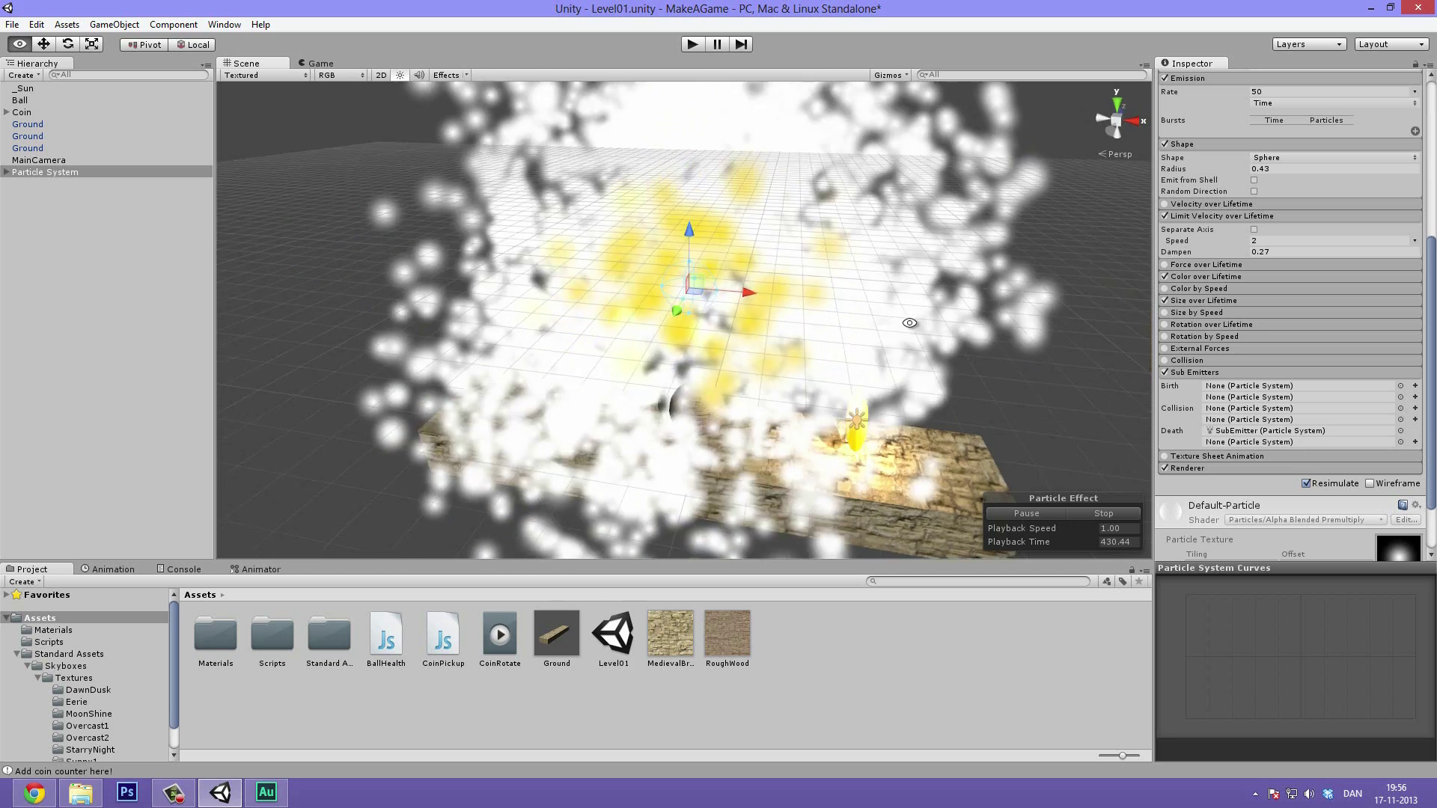
left_click_drag(909, 322, 835, 297, "alt")
middle_click_drag(835, 296, 829, 342)
scroll(839, 317, "down", 10)
mouse_move(842, 315)
left_mouse_down("alt")
mouse_move(826, 352)
mouse_move(836, 330)
left_mouse_up("alt")
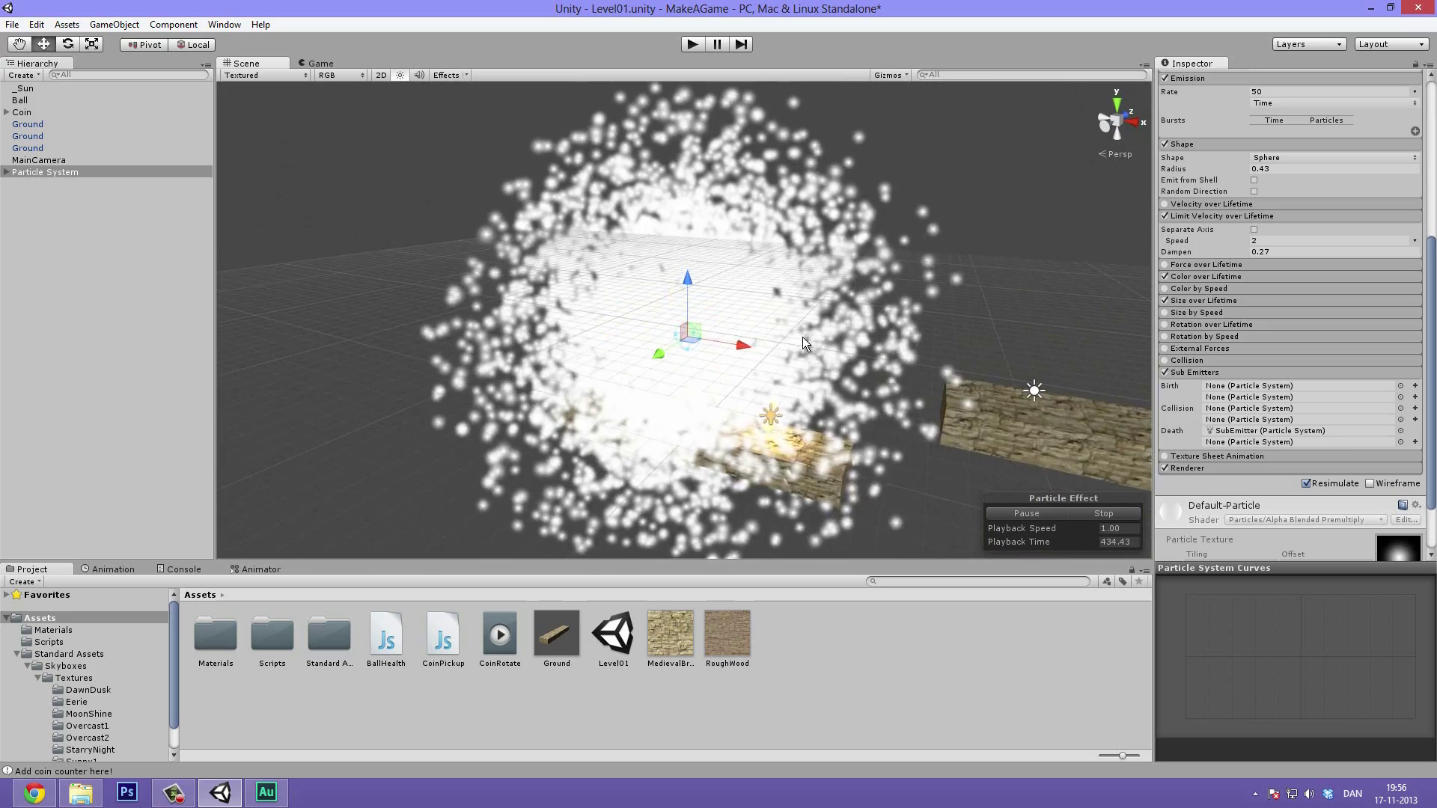
scroll(803, 337, "up", 2)
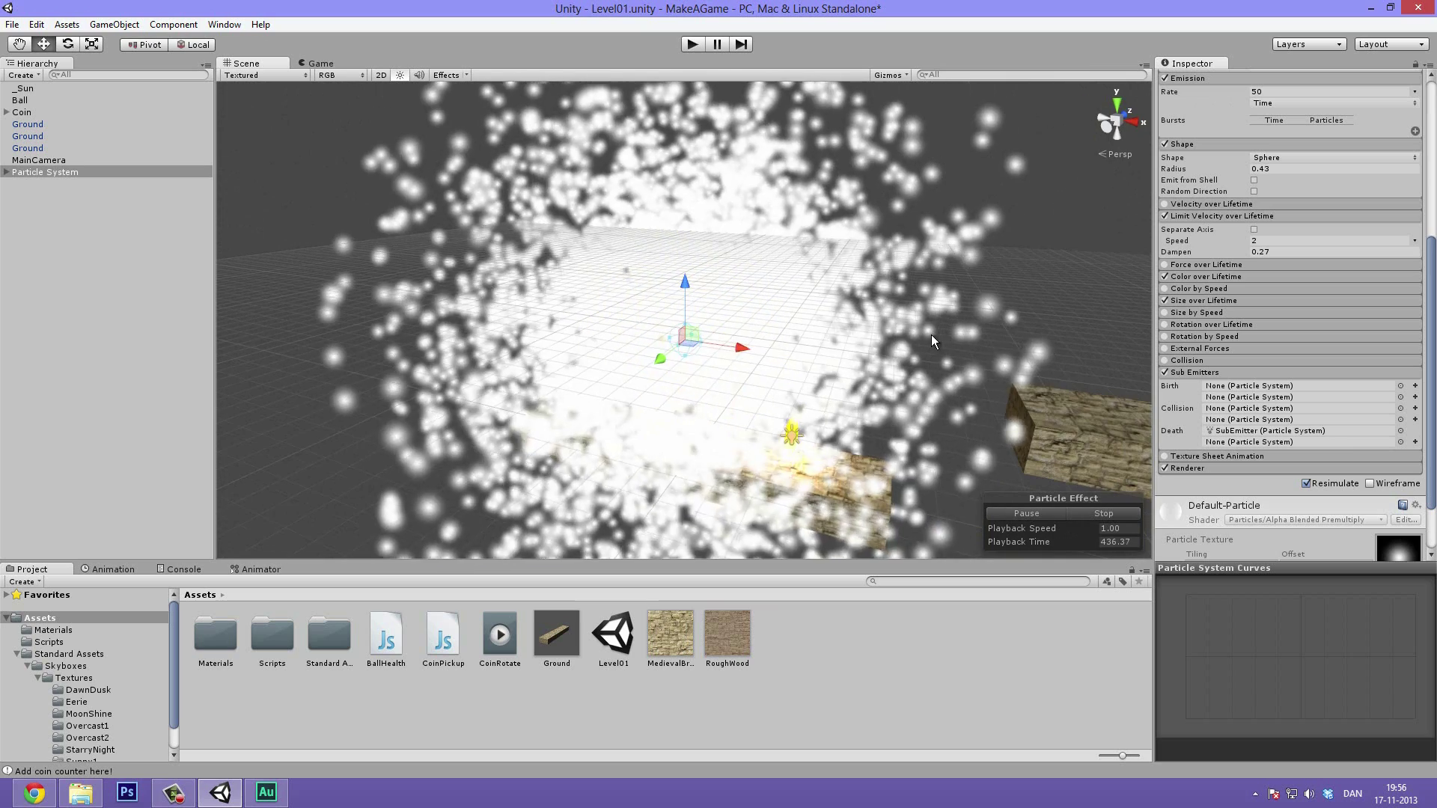
Locate and select the new SubEmitter object under Particle System in the Hierarchy
double_click(1257, 431)
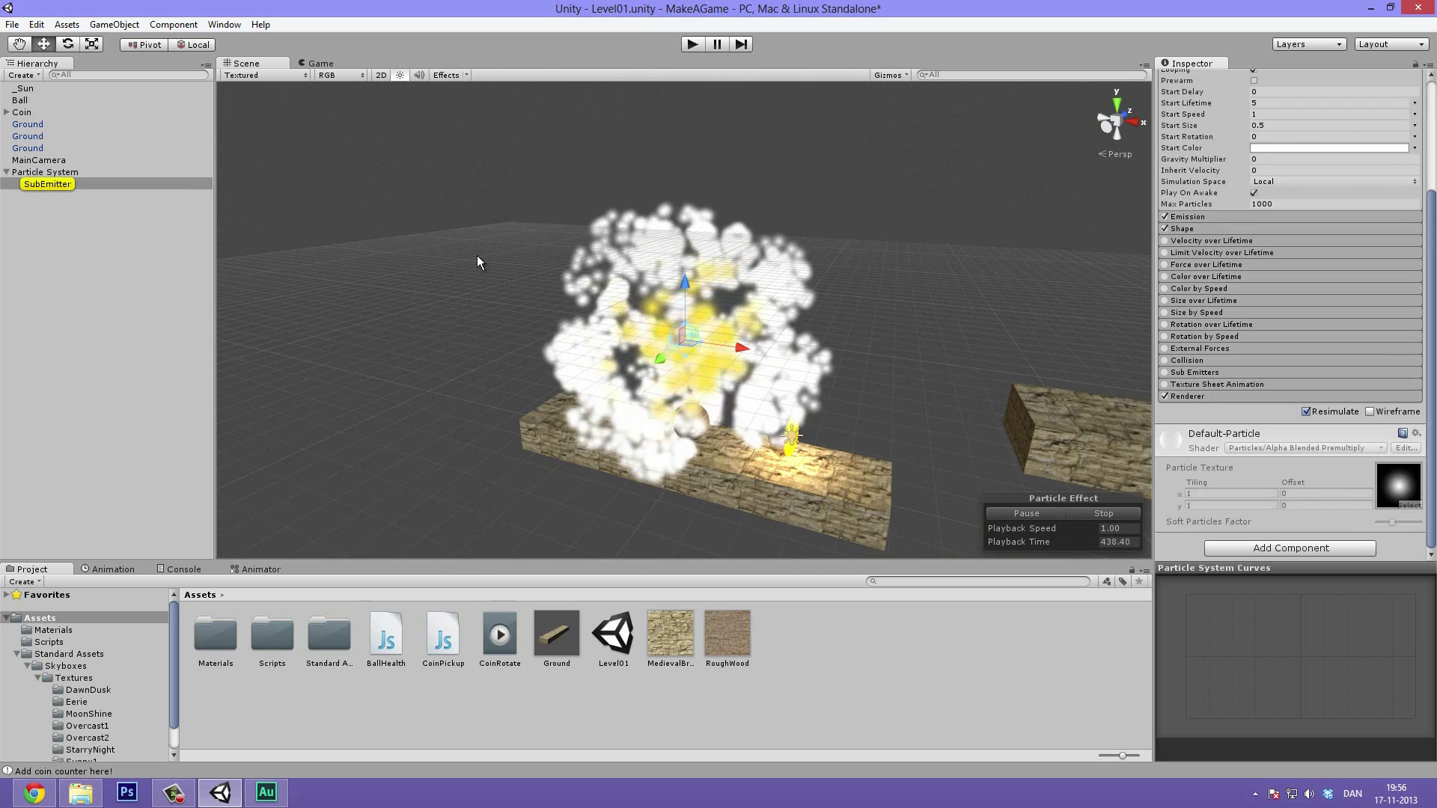
left_click(47, 172)
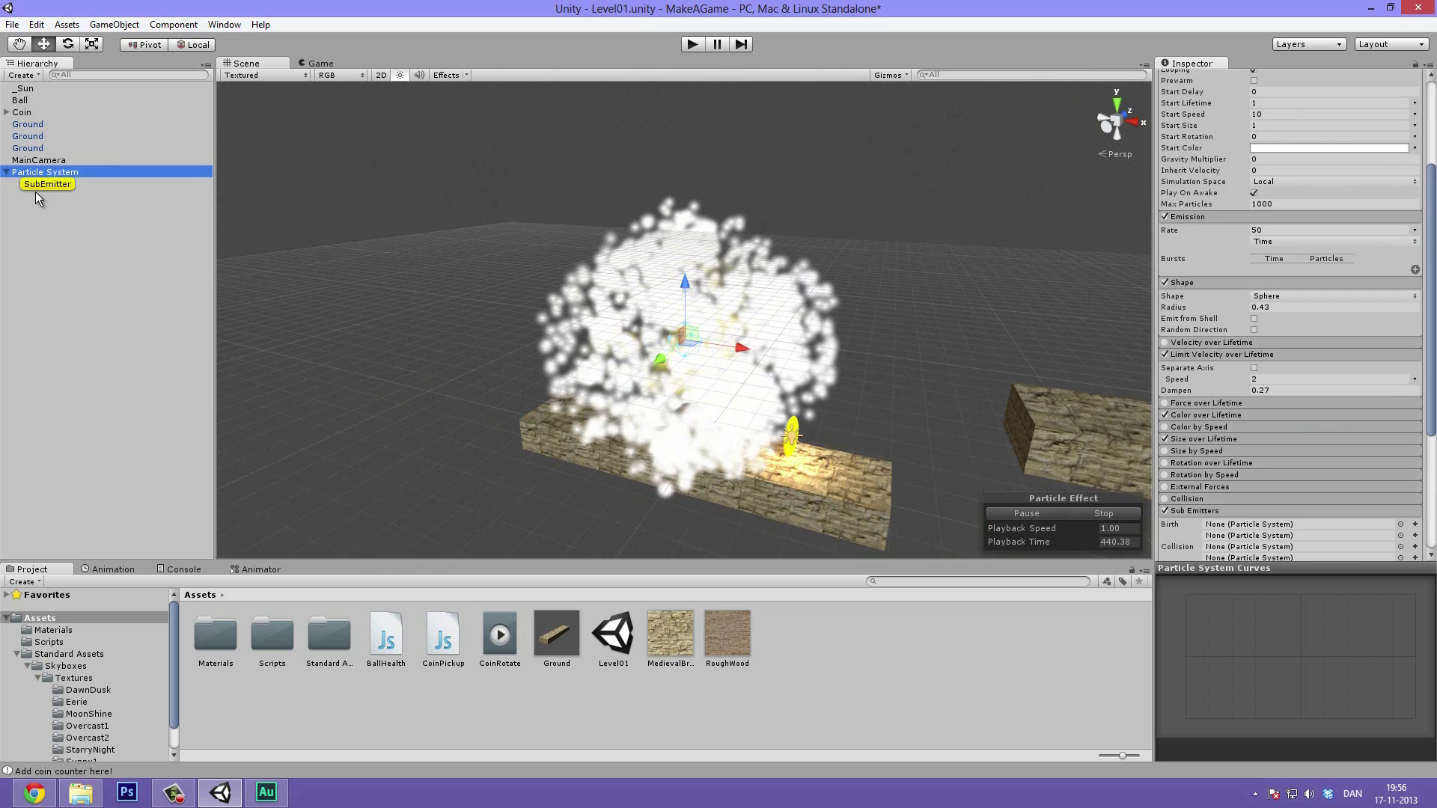
left_click(35, 193)
left_click(48, 181)
Select SubEmitter and set its emission Rate to 0 and Start Size to 0.17
left_click(54, 173)
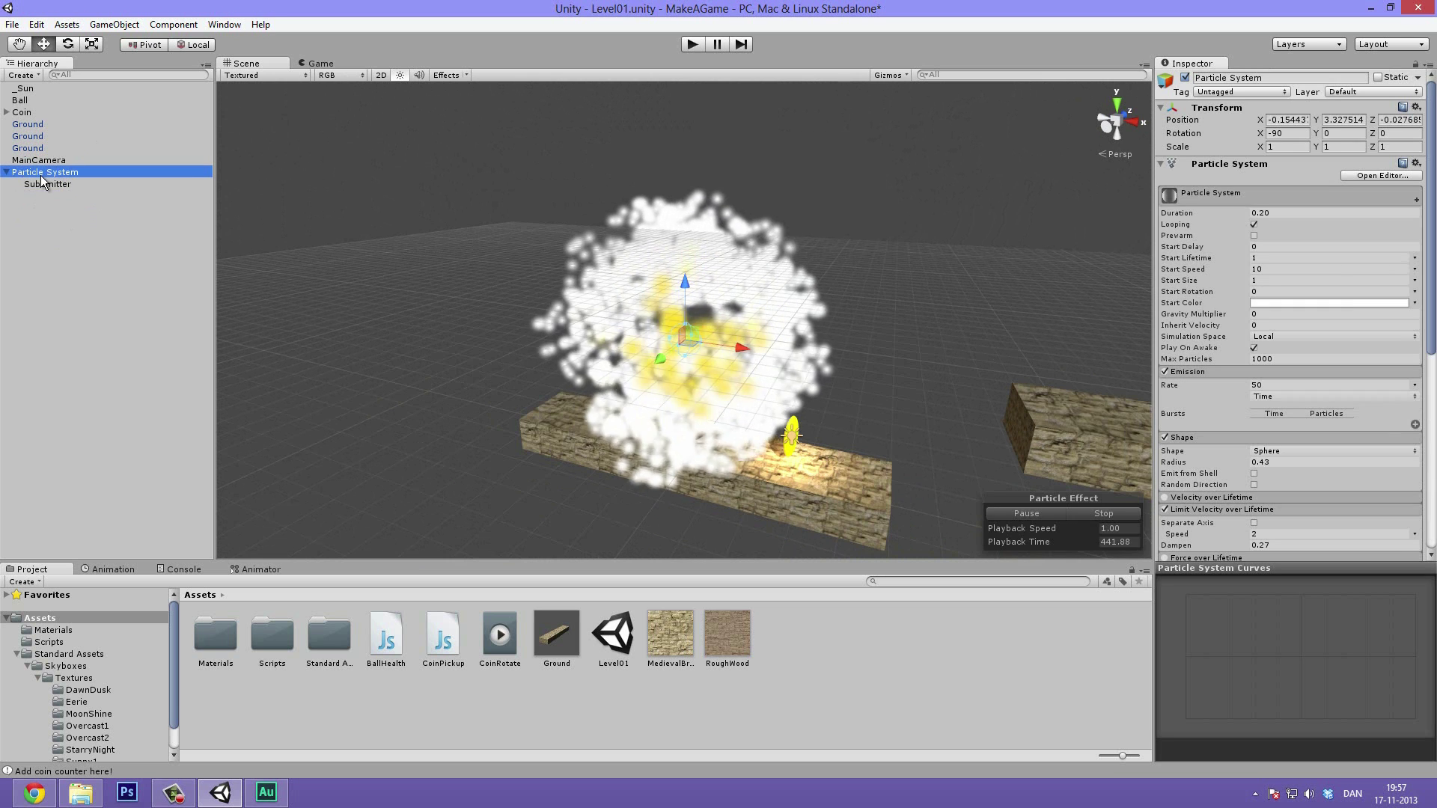
left_click(49, 181)
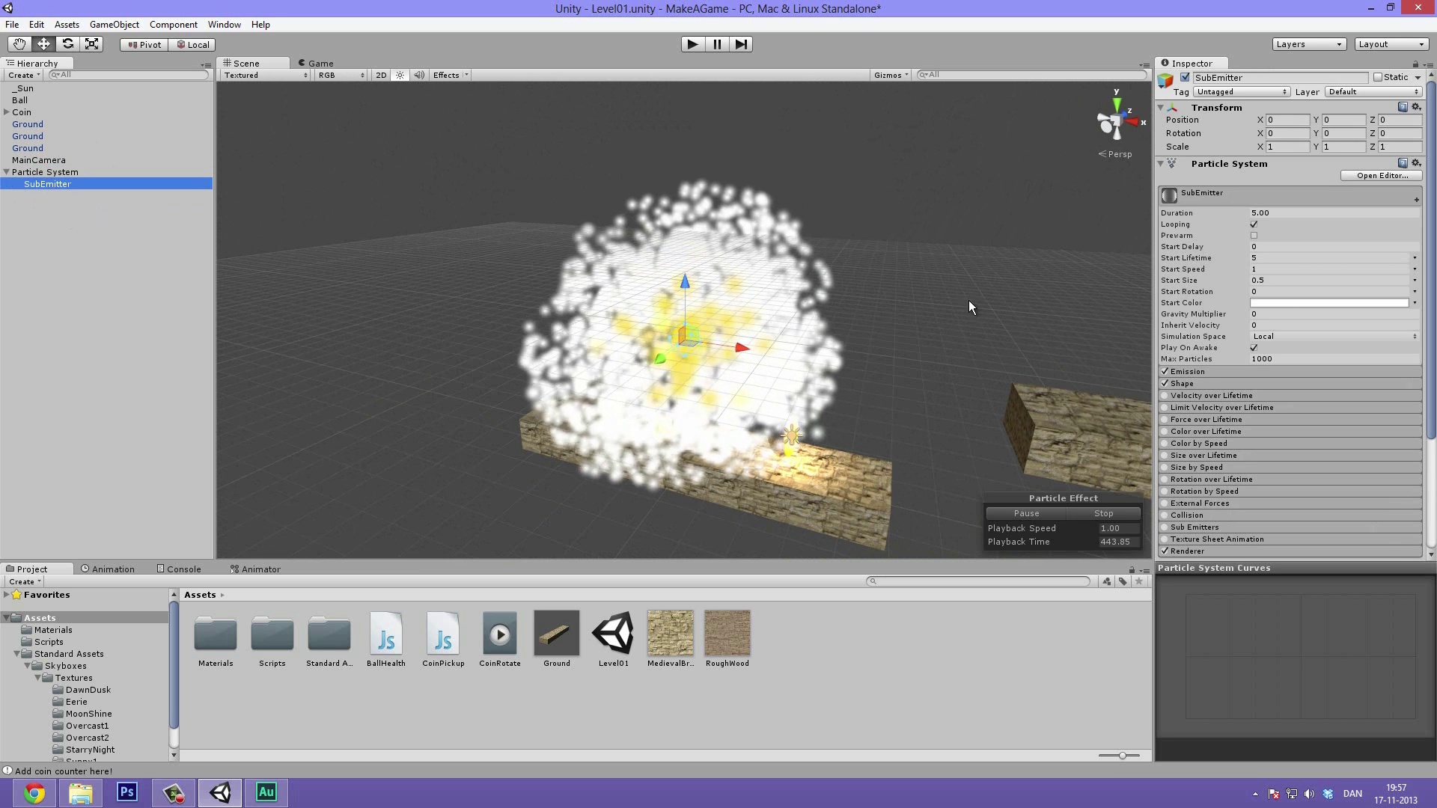
double_click(1274, 211)
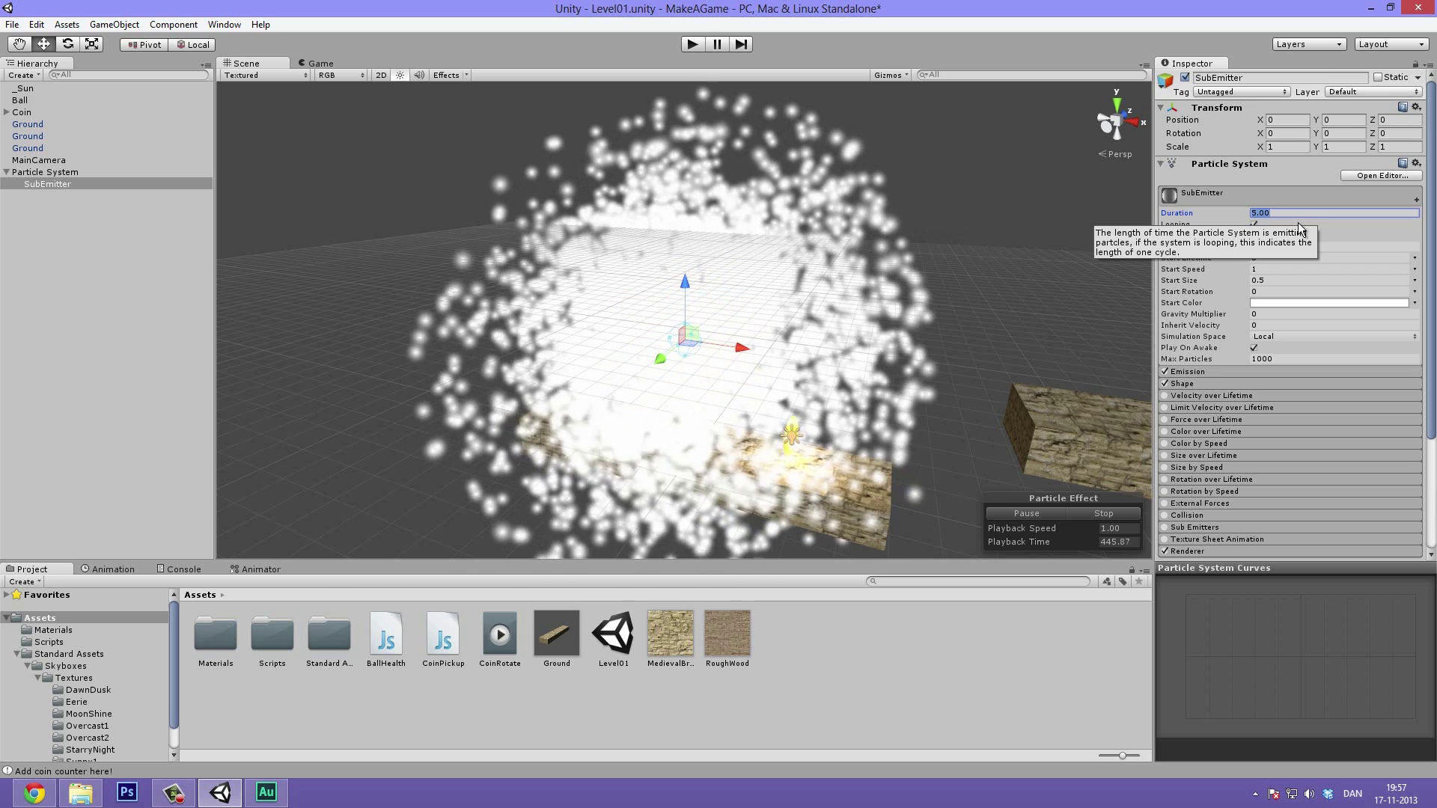
type("1")
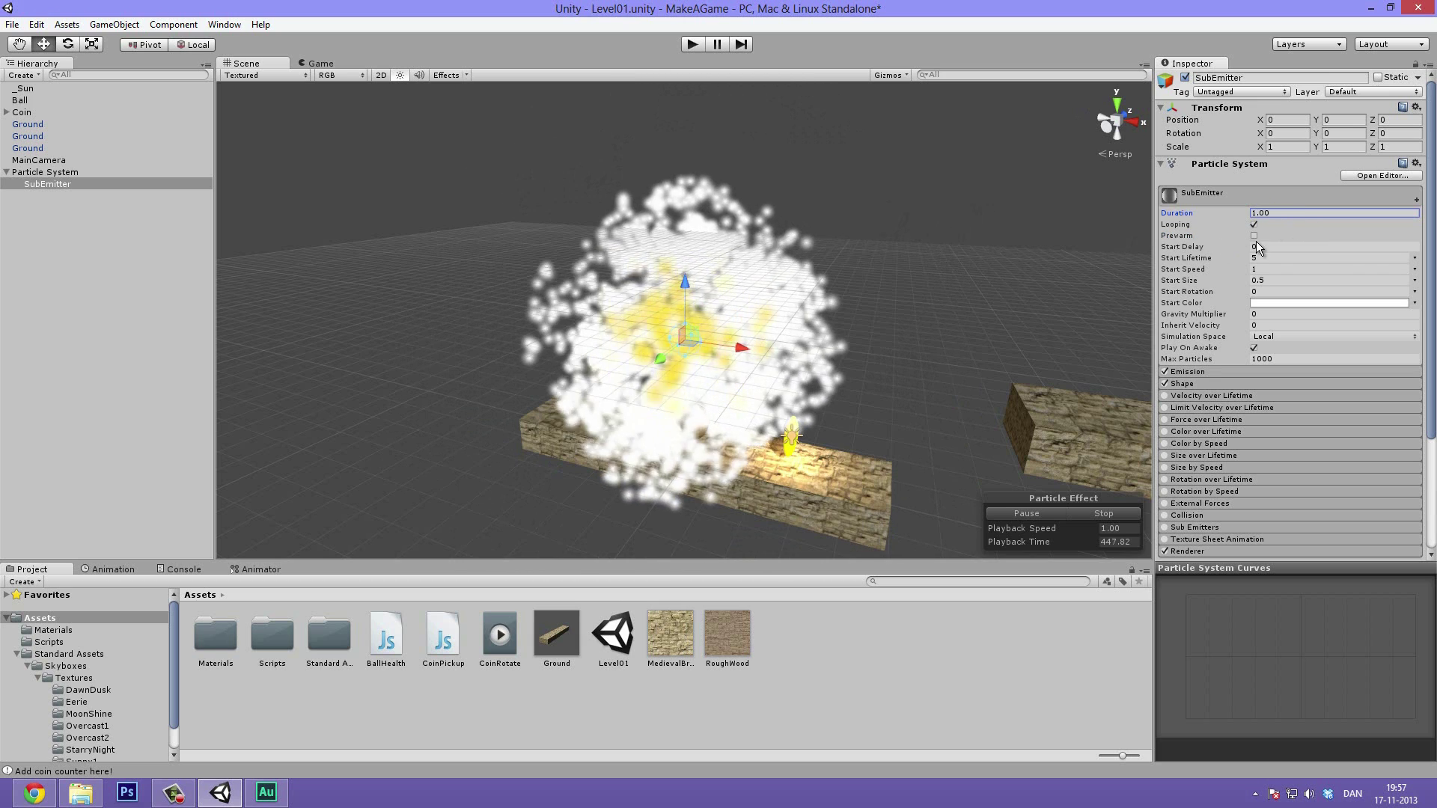
left_click(1214, 372)
left_click(1255, 384)
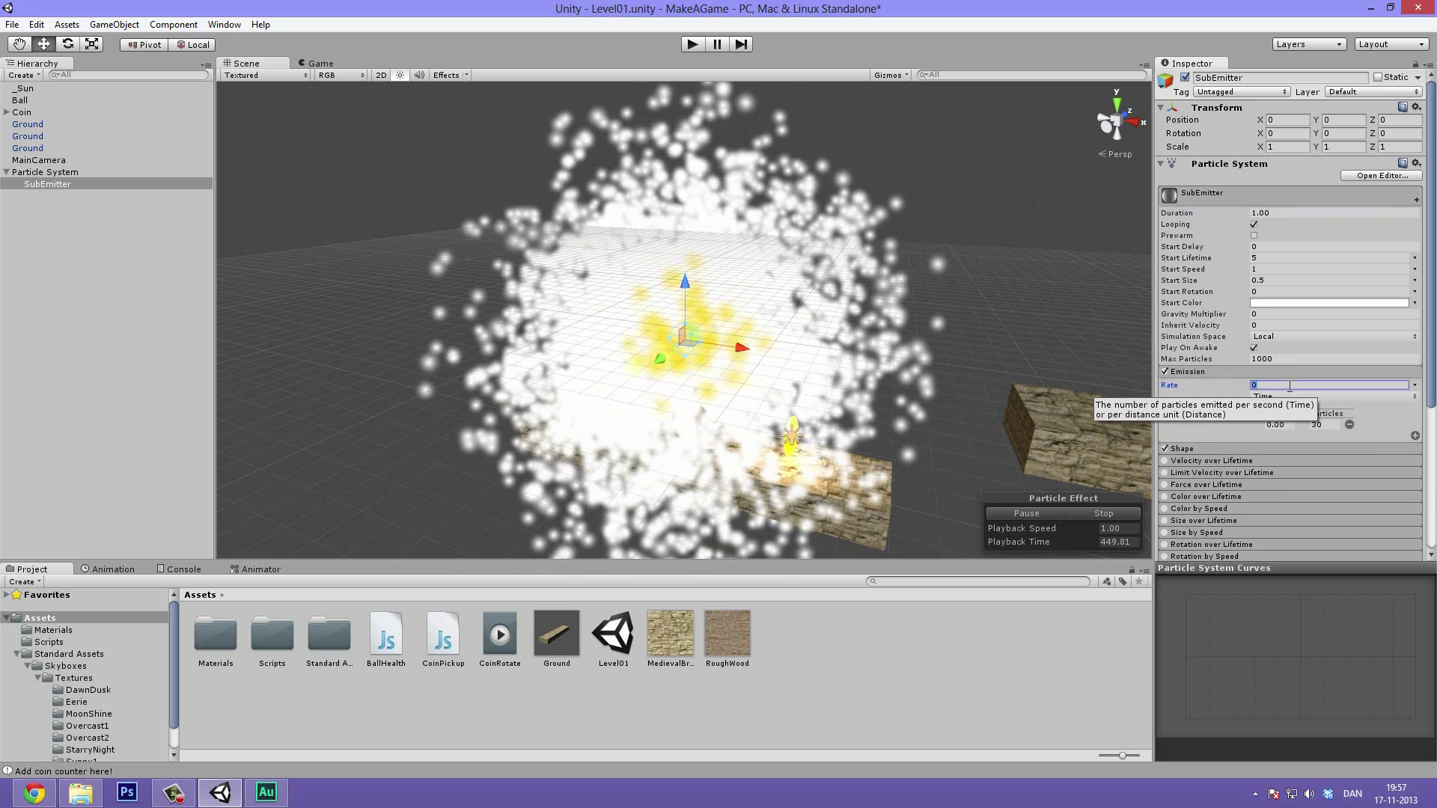
left_click(1191, 448)
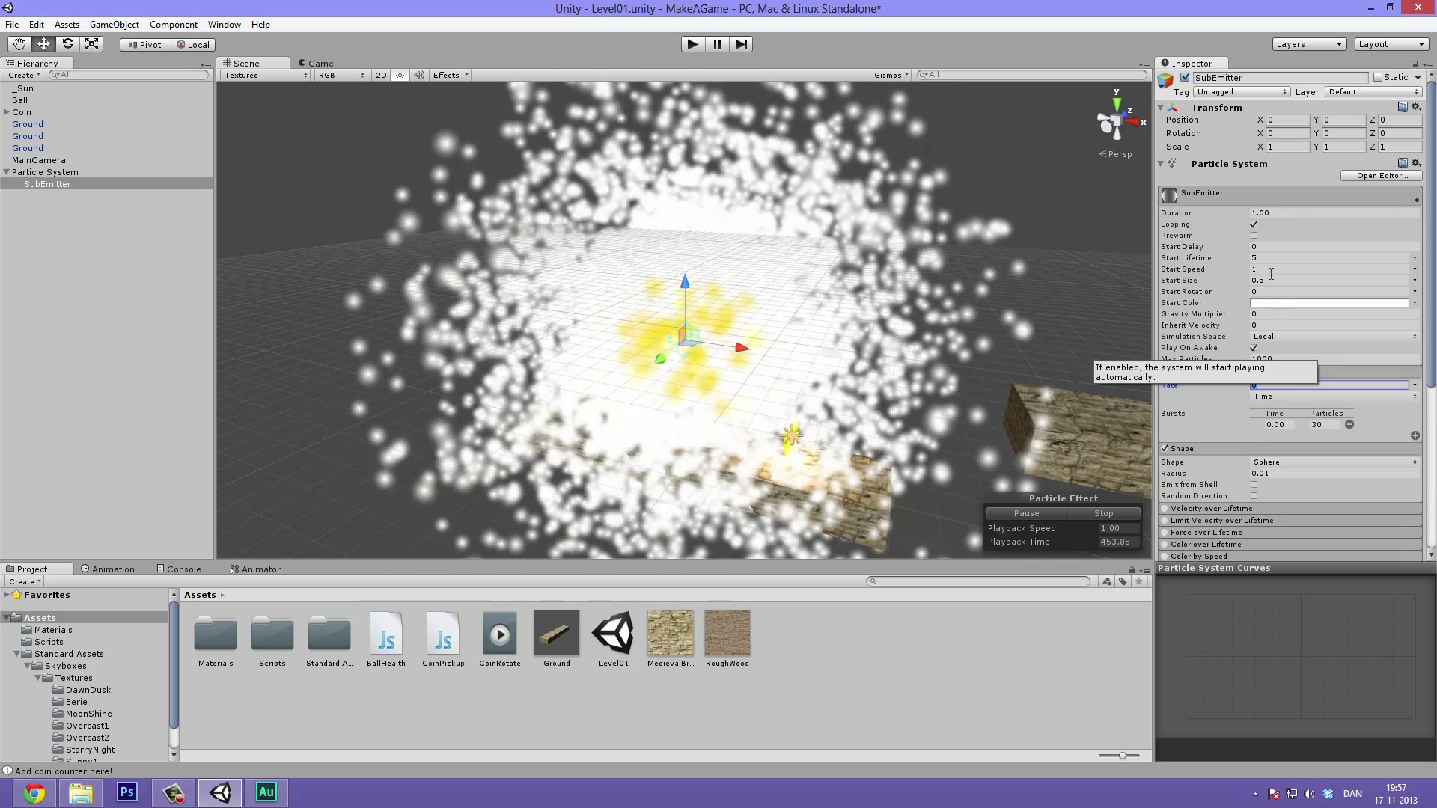
left_click(1236, 279)
left_click_drag(1236, 280, 1228, 284)
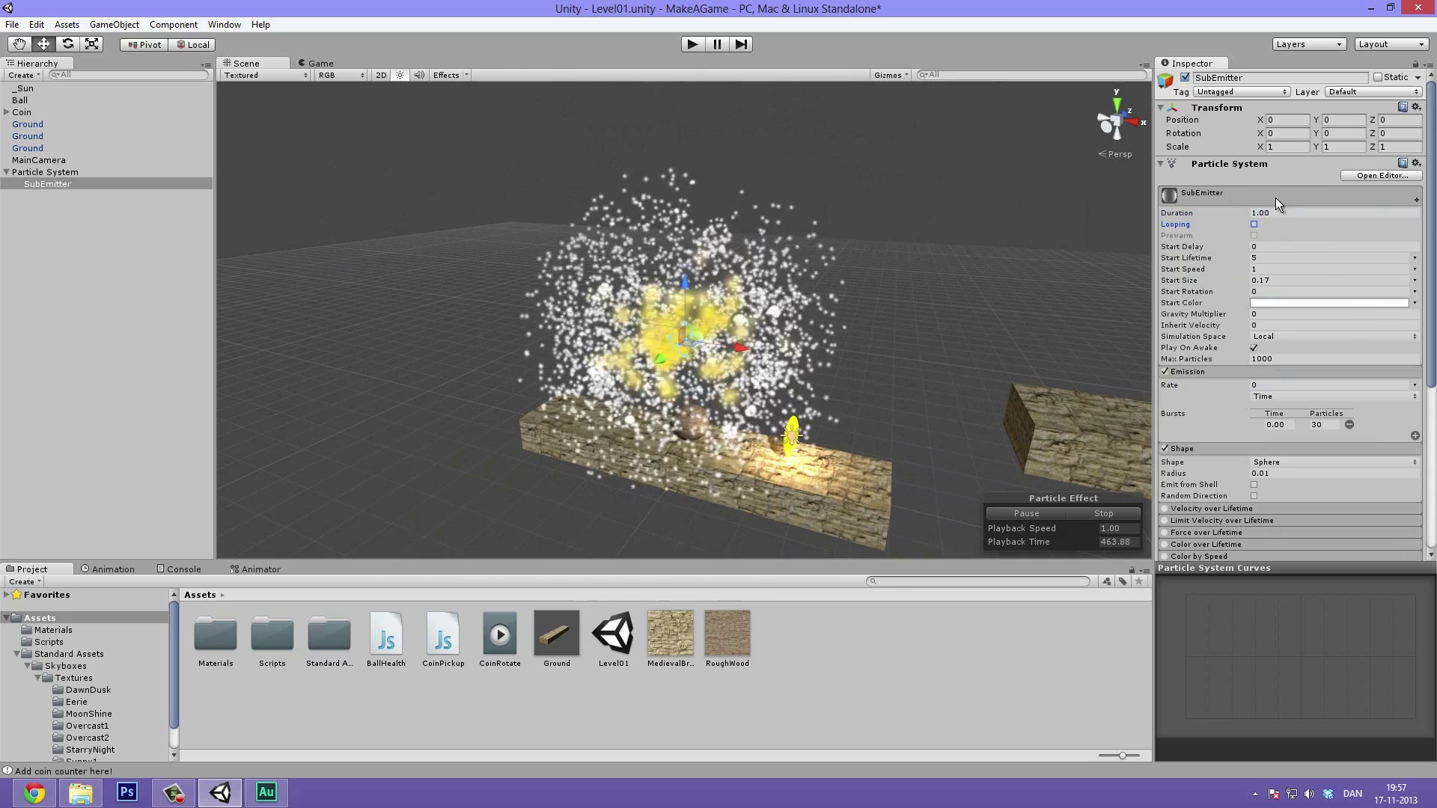
Set SubEmitter's Duration to 0.10, 5 particles per burst, and Start Lifetime 1
left_click(1279, 213)
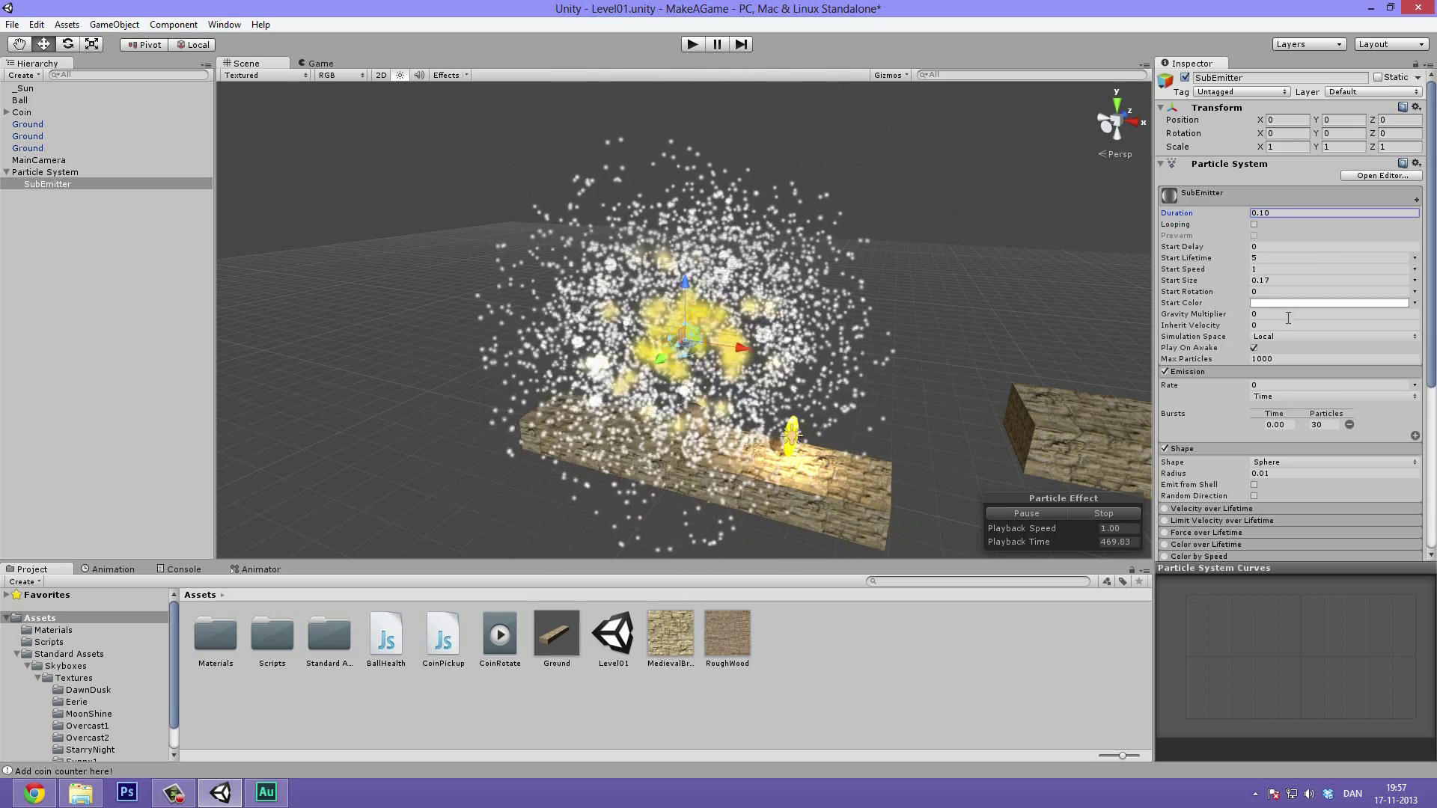
left_click(1302, 385)
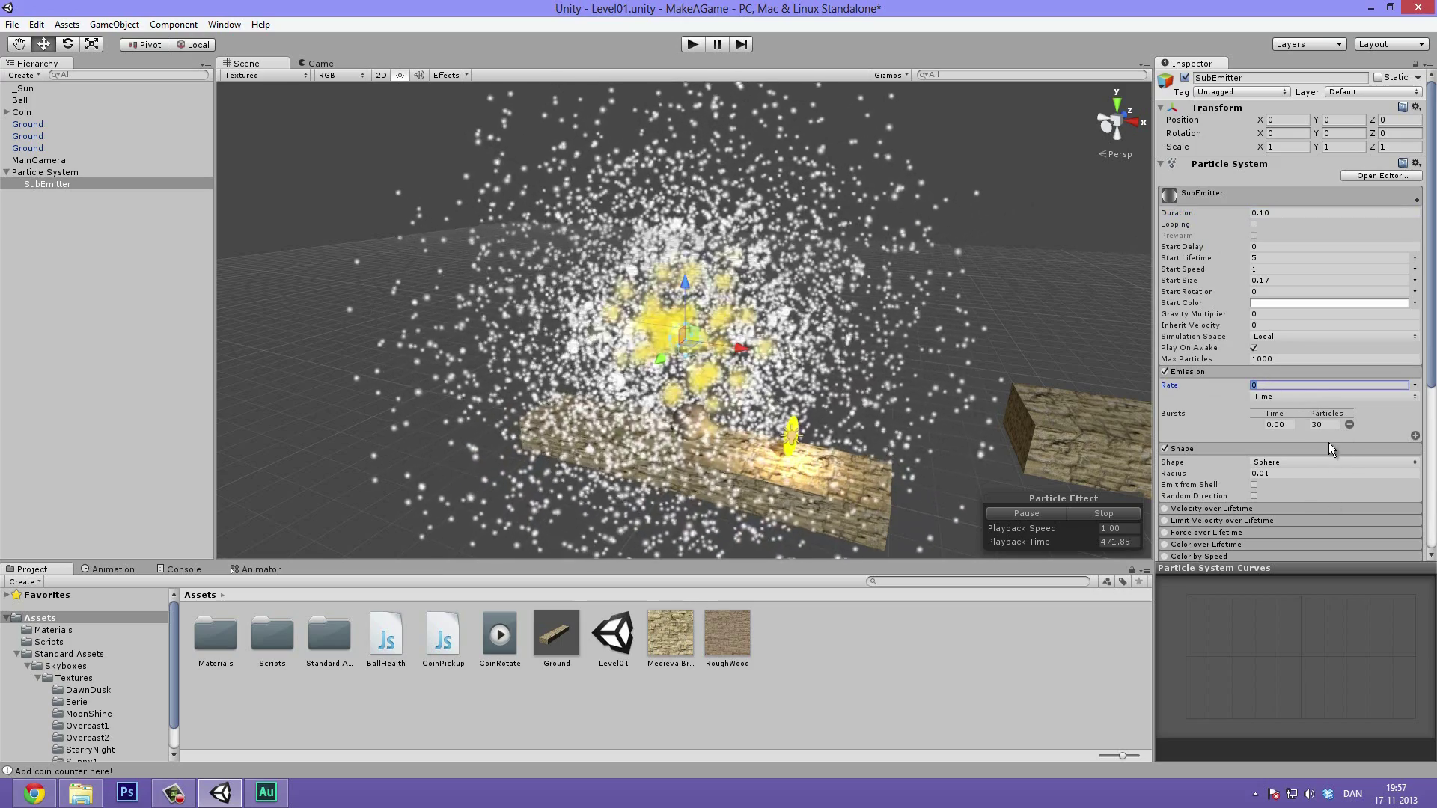
left_click(1320, 424)
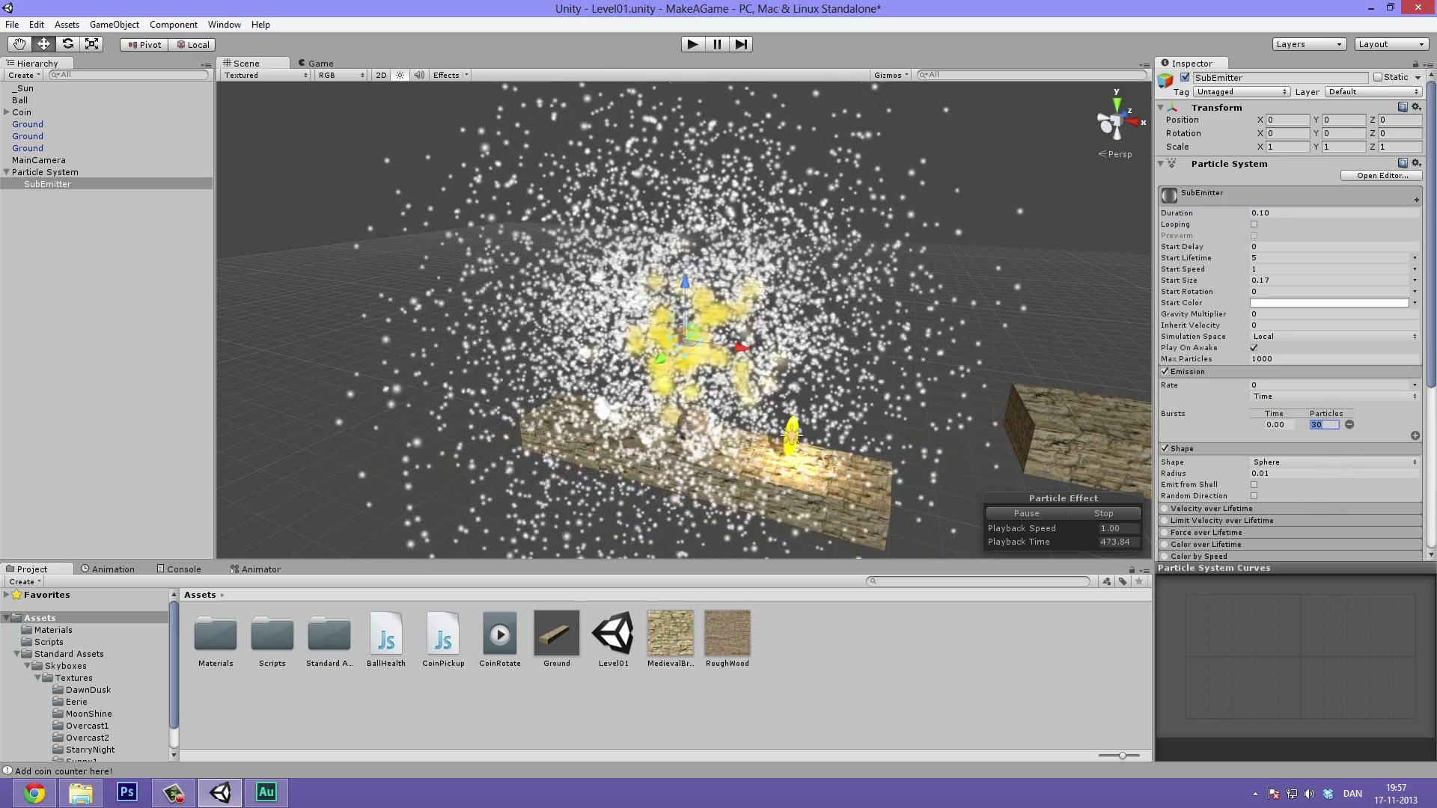
type("1")
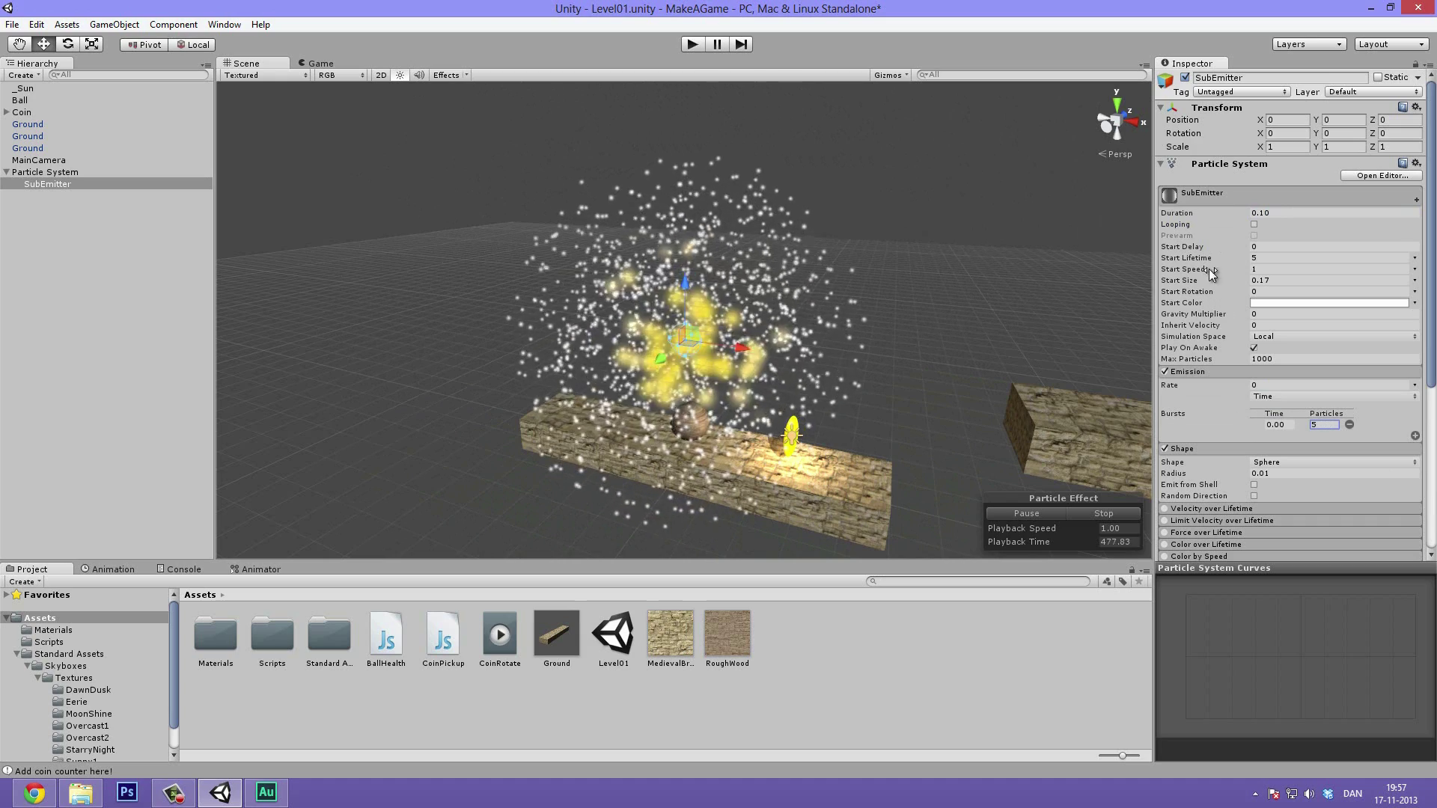
left_click(1259, 259)
type("5")
key("Return")
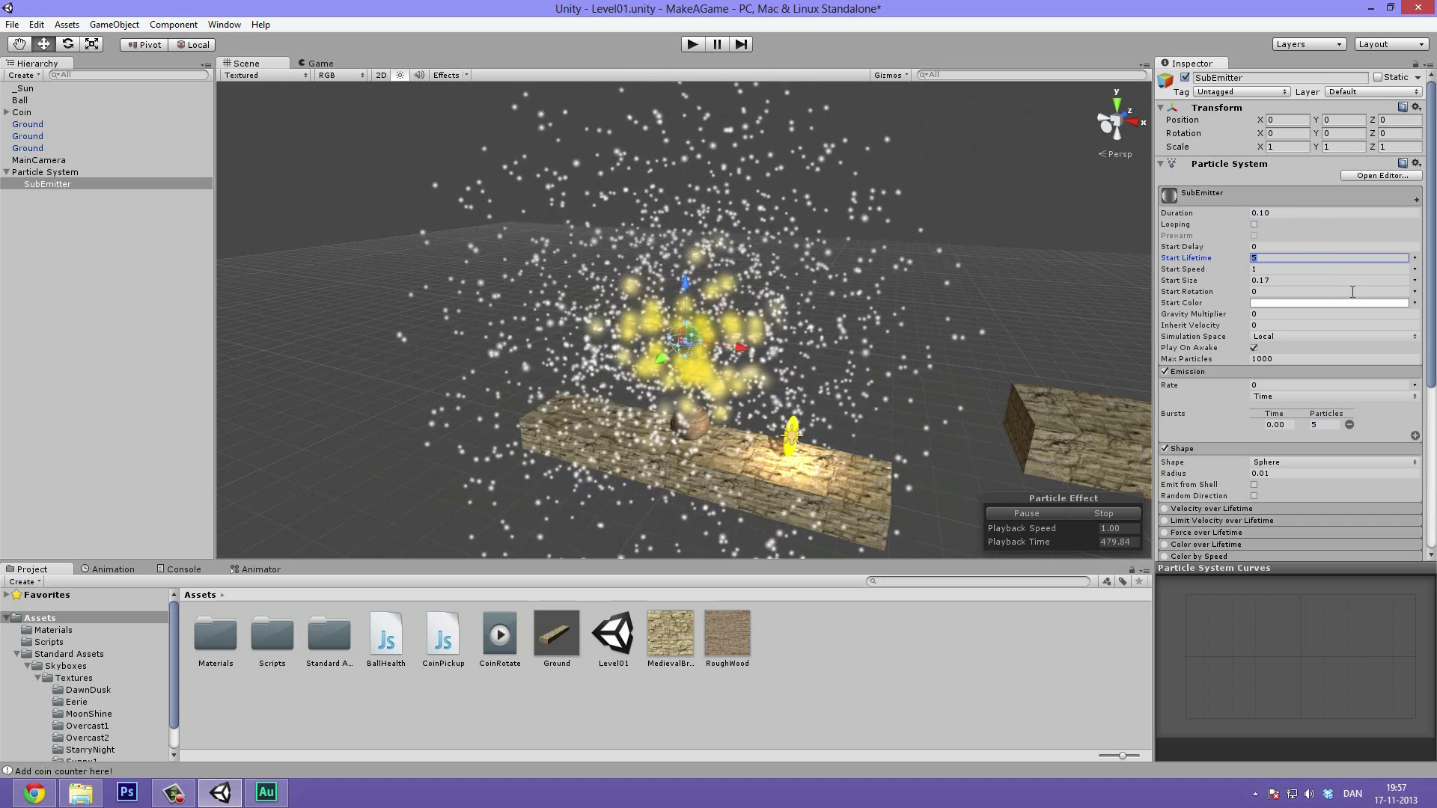
type("1")
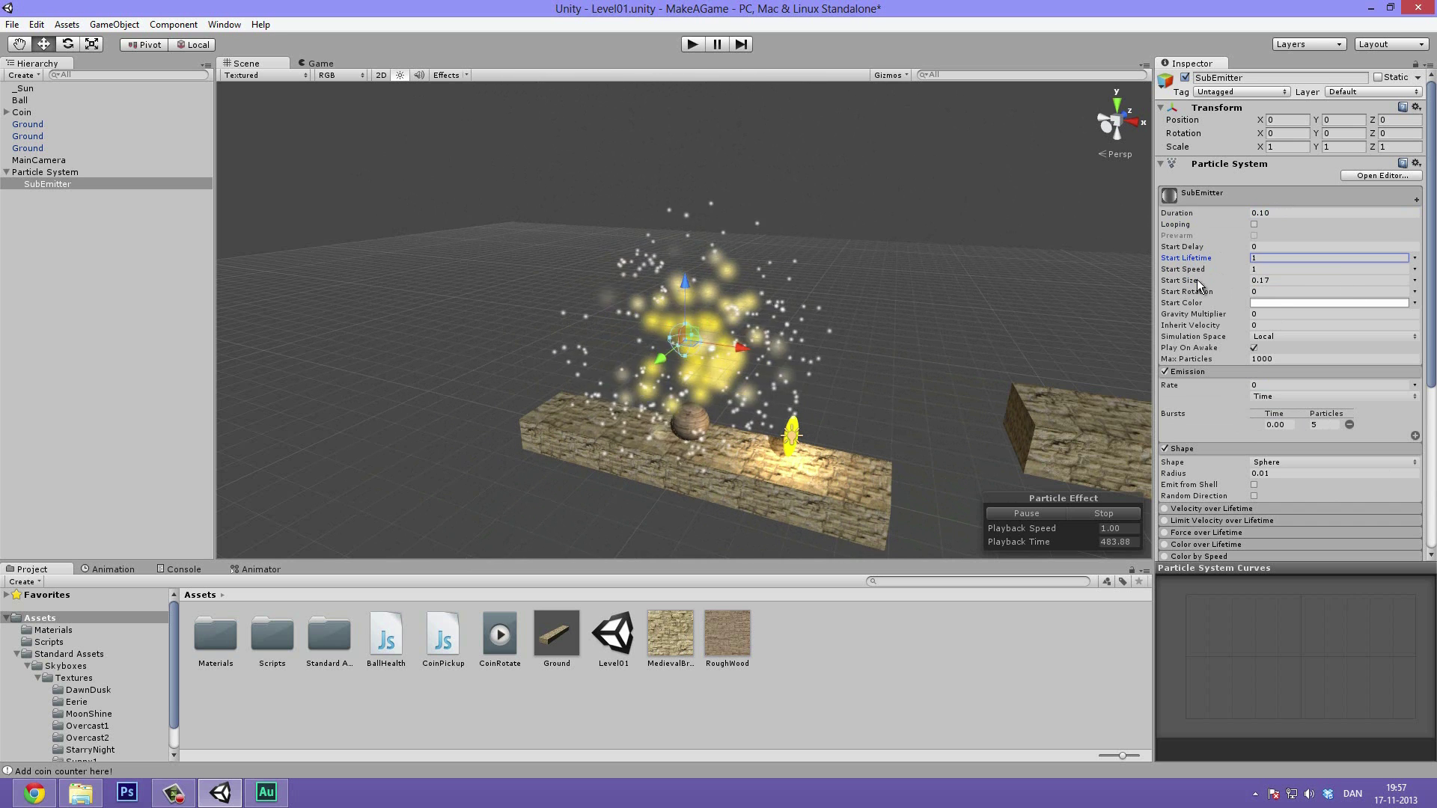
Set SubEmitter's Start Color to pure red
left_click(1272, 303)
left_click_drag(1040, 226, 1125, 168)
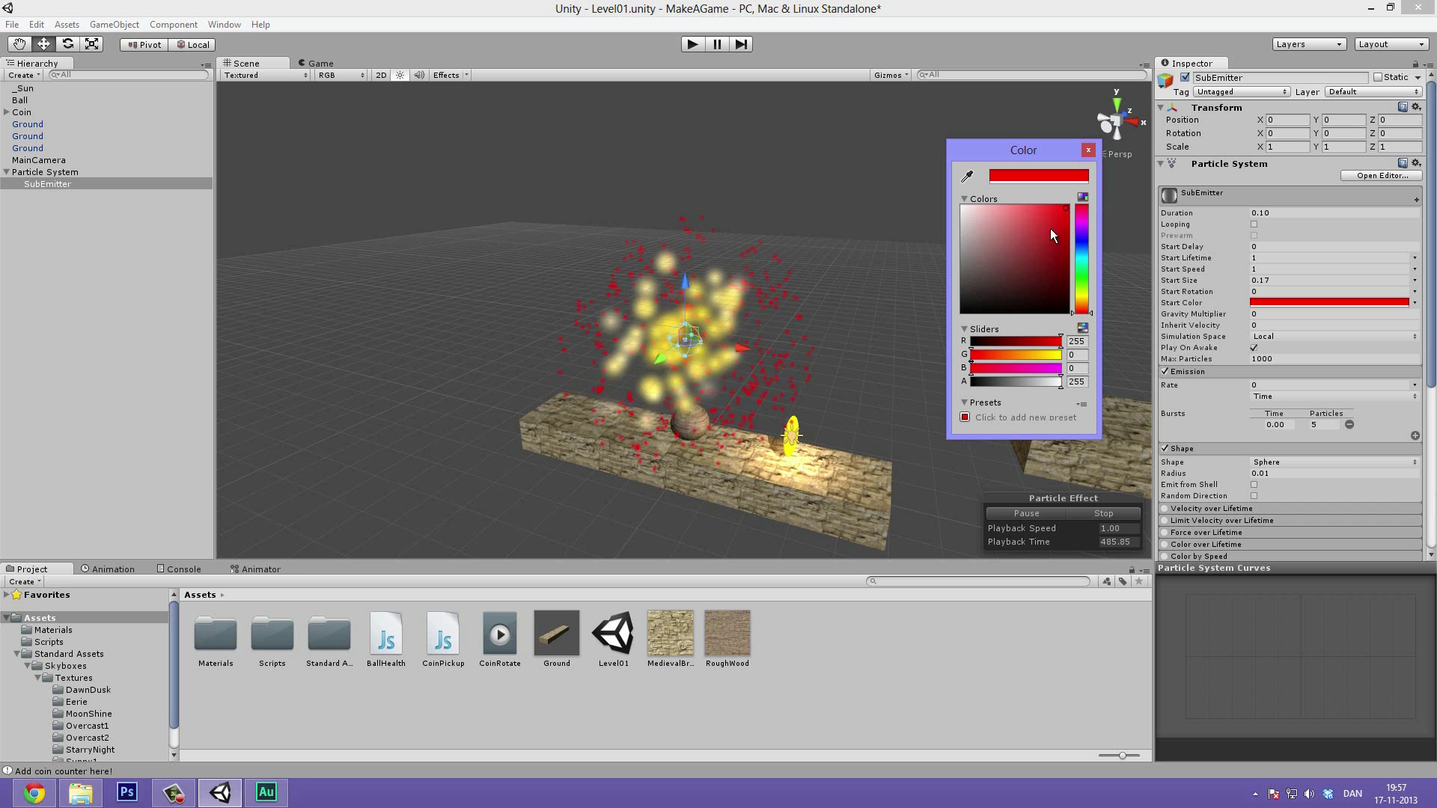
left_click(840, 343, "alt")
left_click_drag(821, 334, 1149, 295, "alt")
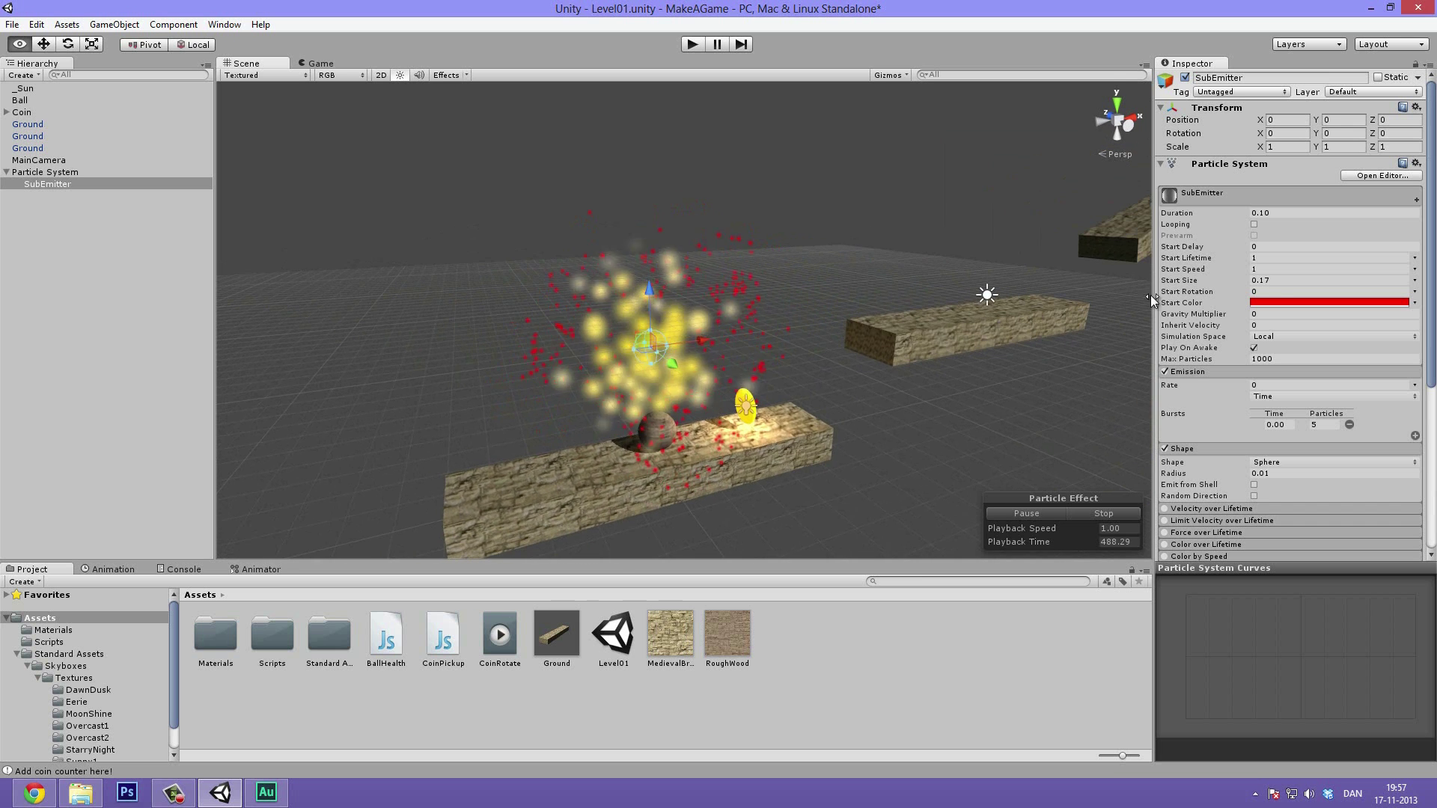
left_click(49, 191)
left_click(56, 187)
Delete the SubEmitter object, switch off Sub Emitters, and expand the Renderer module
key("Delete")
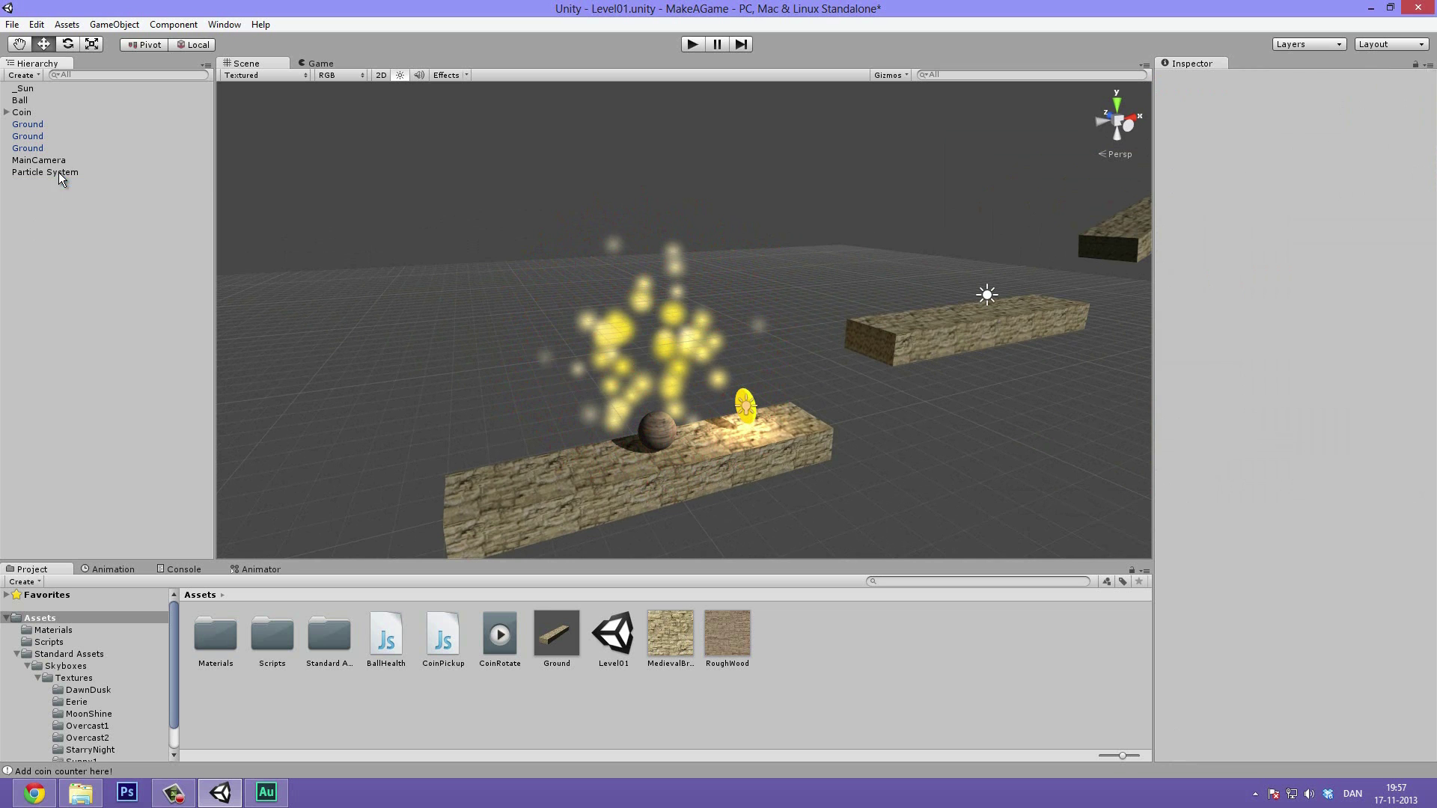
left_click(51, 170)
scroll(1250, 335, "down", 10)
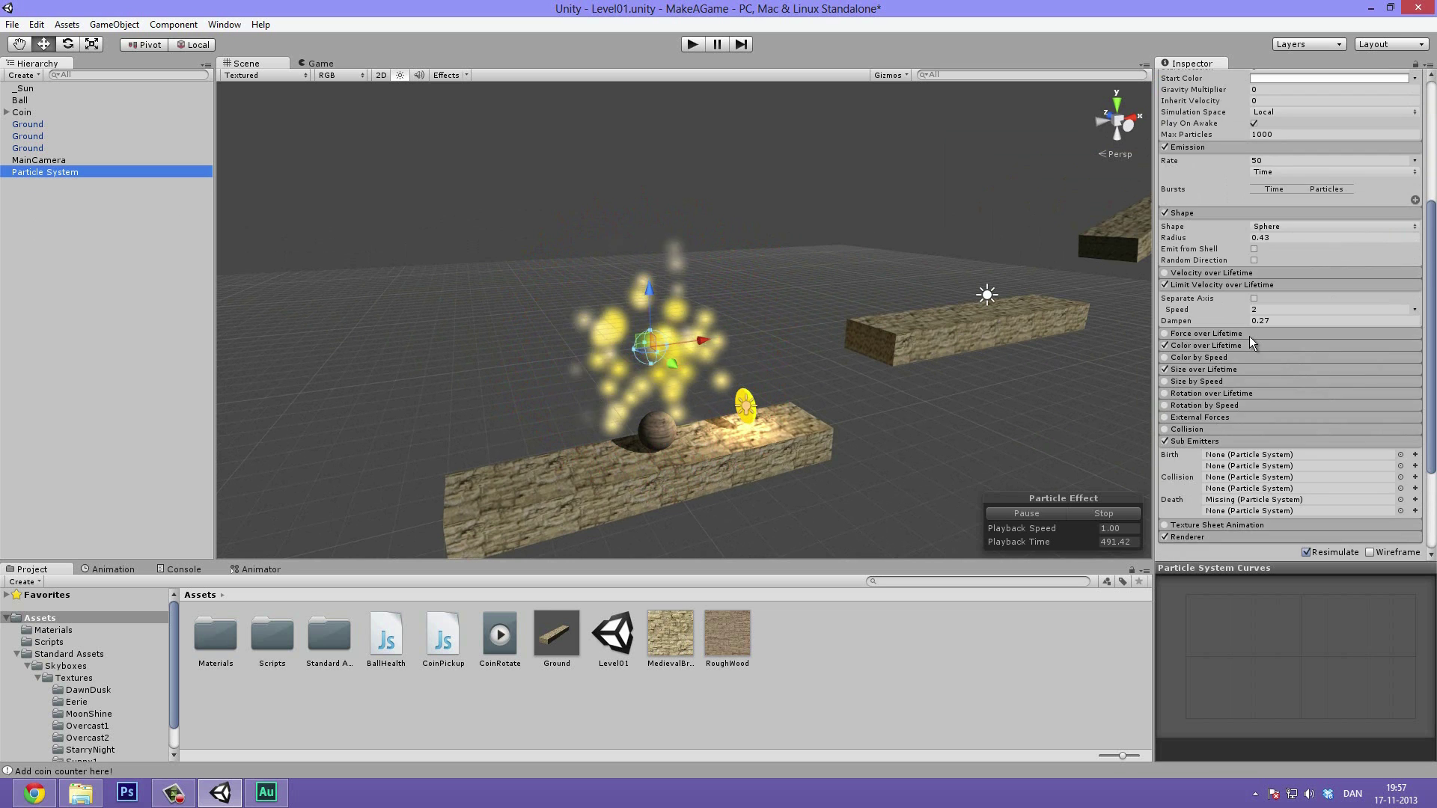
left_click_drag(798, 330, 703, 308, "alt")
left_click(1164, 300)
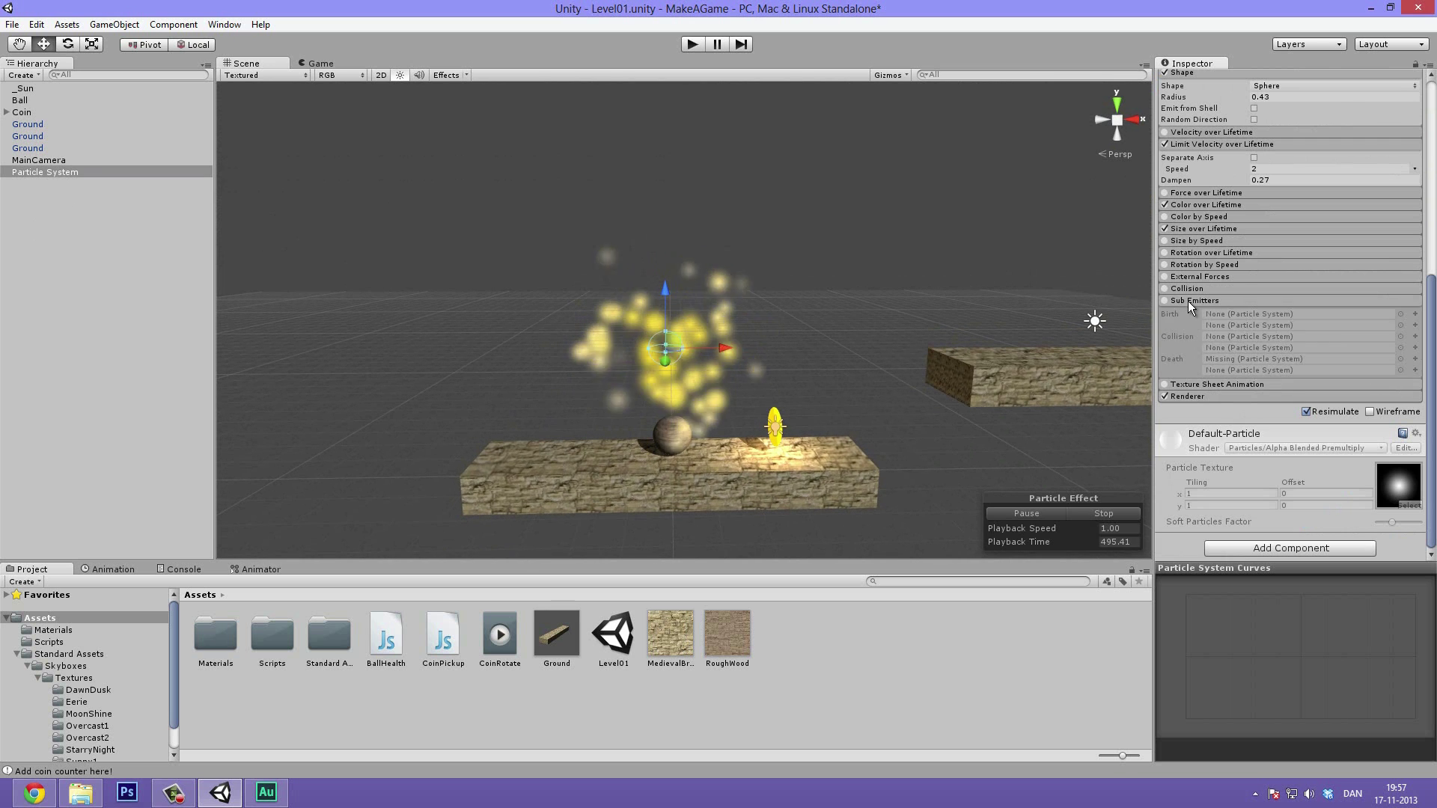
left_click(1206, 395)
scroll(1245, 386, "down", 3)
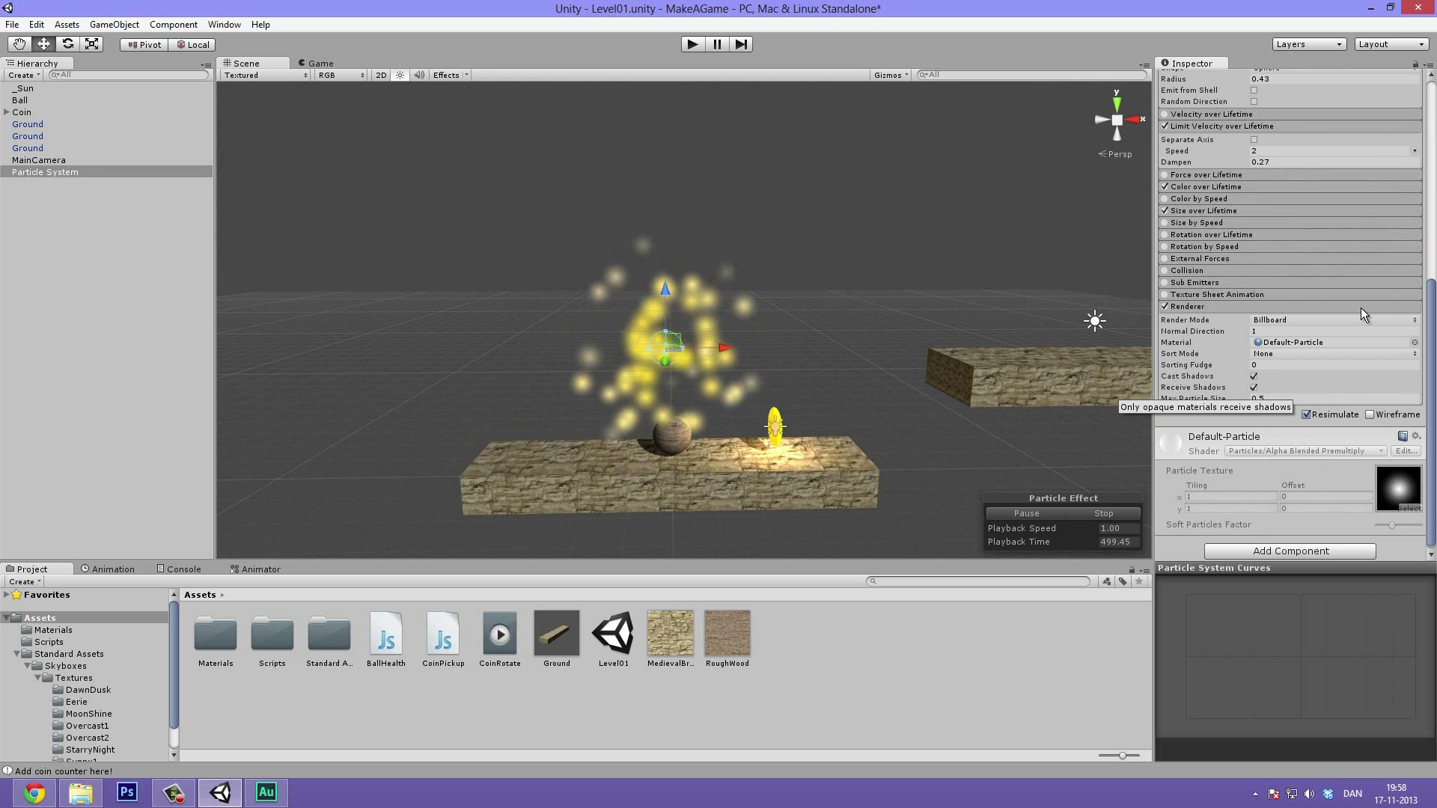
Move the particle effect down along the Y axis onto the ball
left_click_drag(858, 293, 802, 310, "alt")
middle_click_drag(806, 235, 803, 194)
left_click_drag(666, 218, 672, 263)
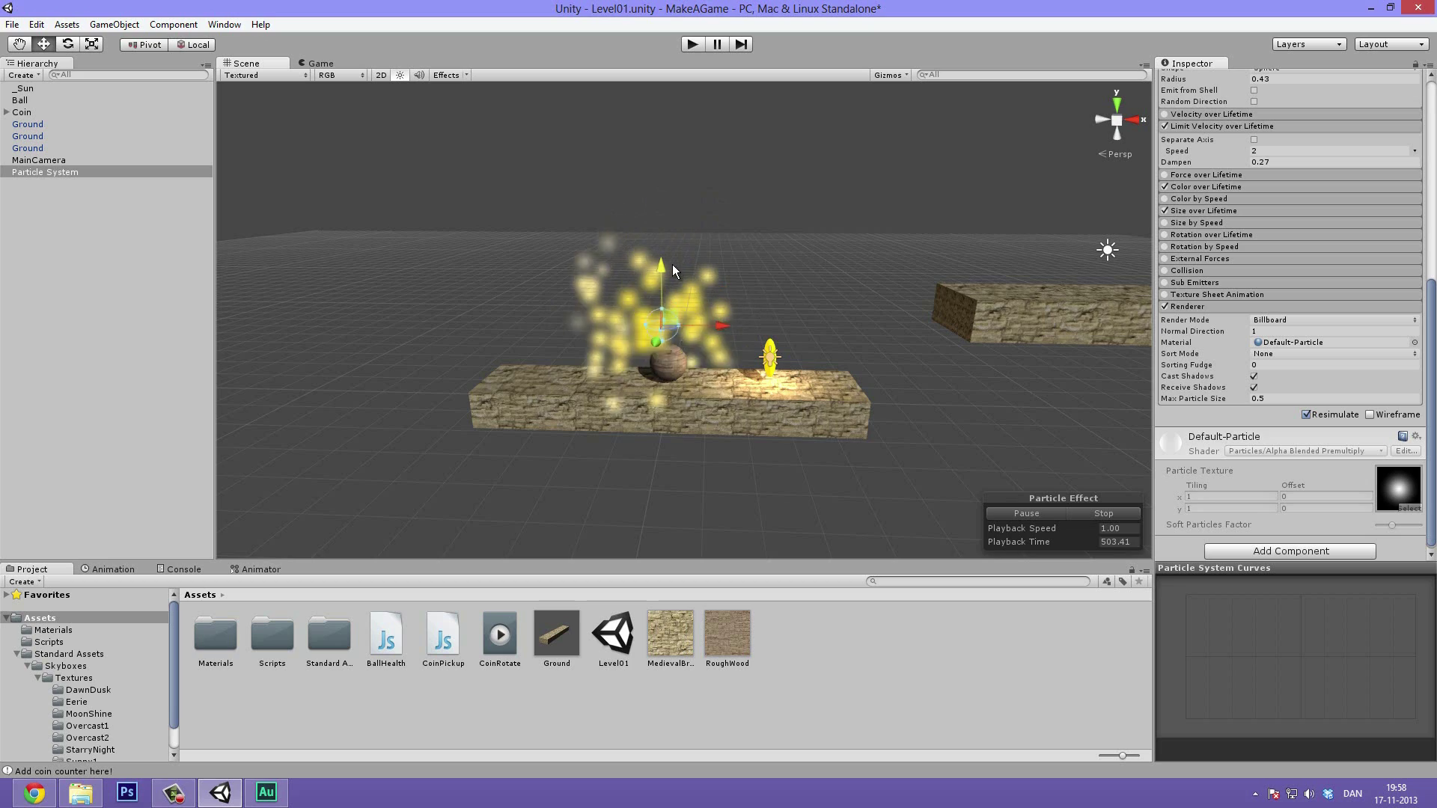
scroll(744, 331, "down", 3)
scroll(743, 330, "down", 1)
scroll(746, 348, "up", 10)
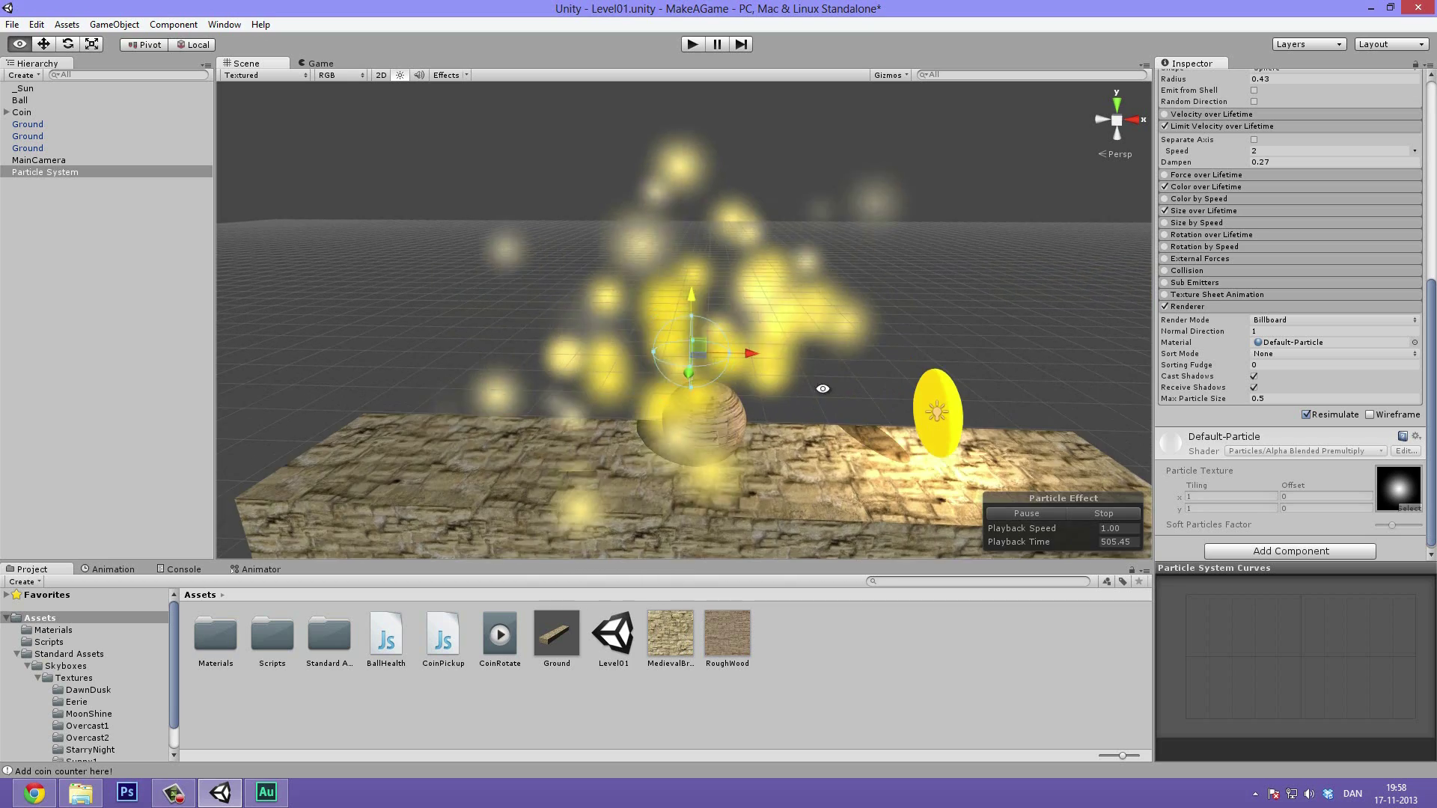
mouse_move(821, 388)
left_mouse_down("alt")
mouse_move(783, 475)
mouse_move(833, 370)
mouse_move(835, 403)
left_mouse_up("alt")
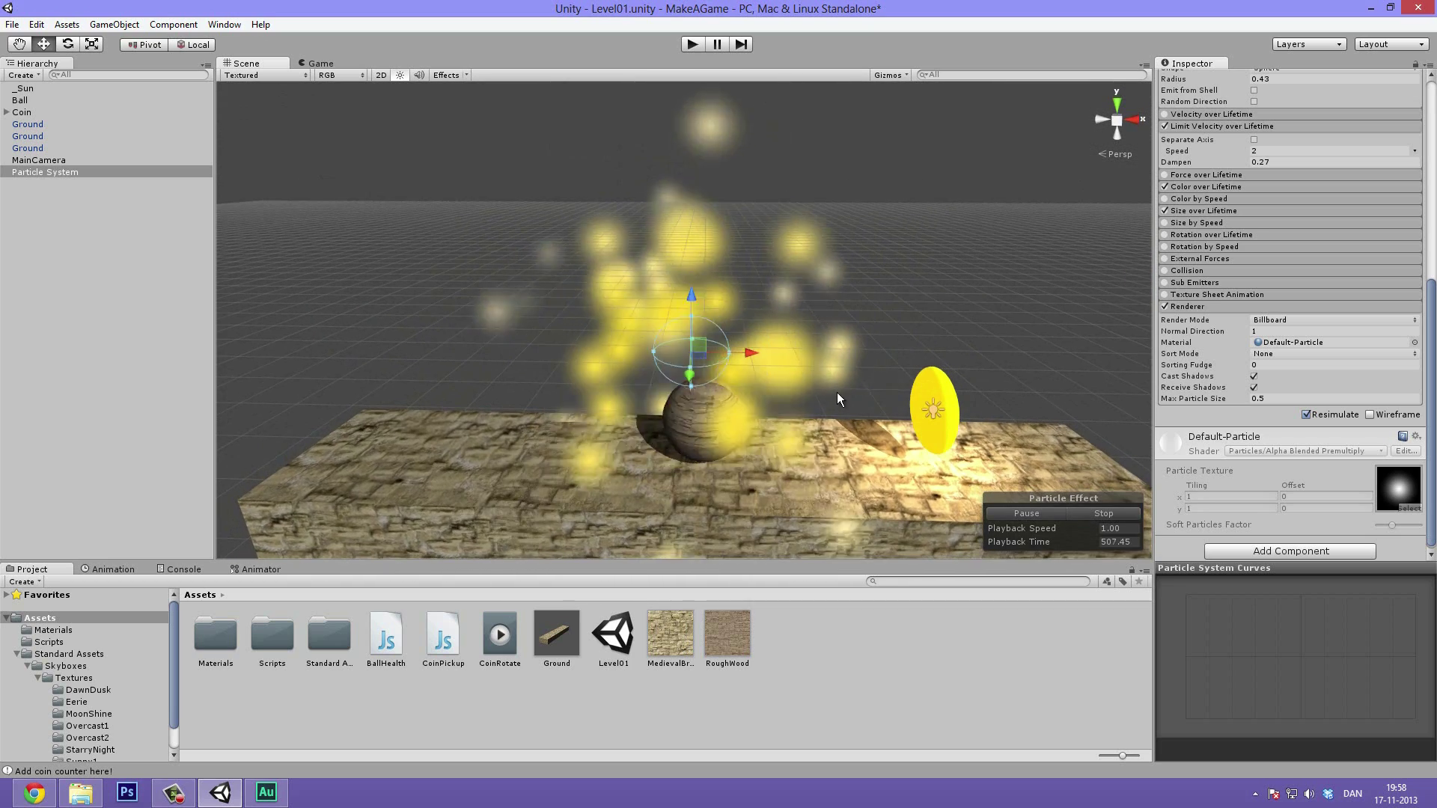
middle_click_drag(842, 374, 859, 332)
left_click_drag(859, 331, 892, 339, "alt")
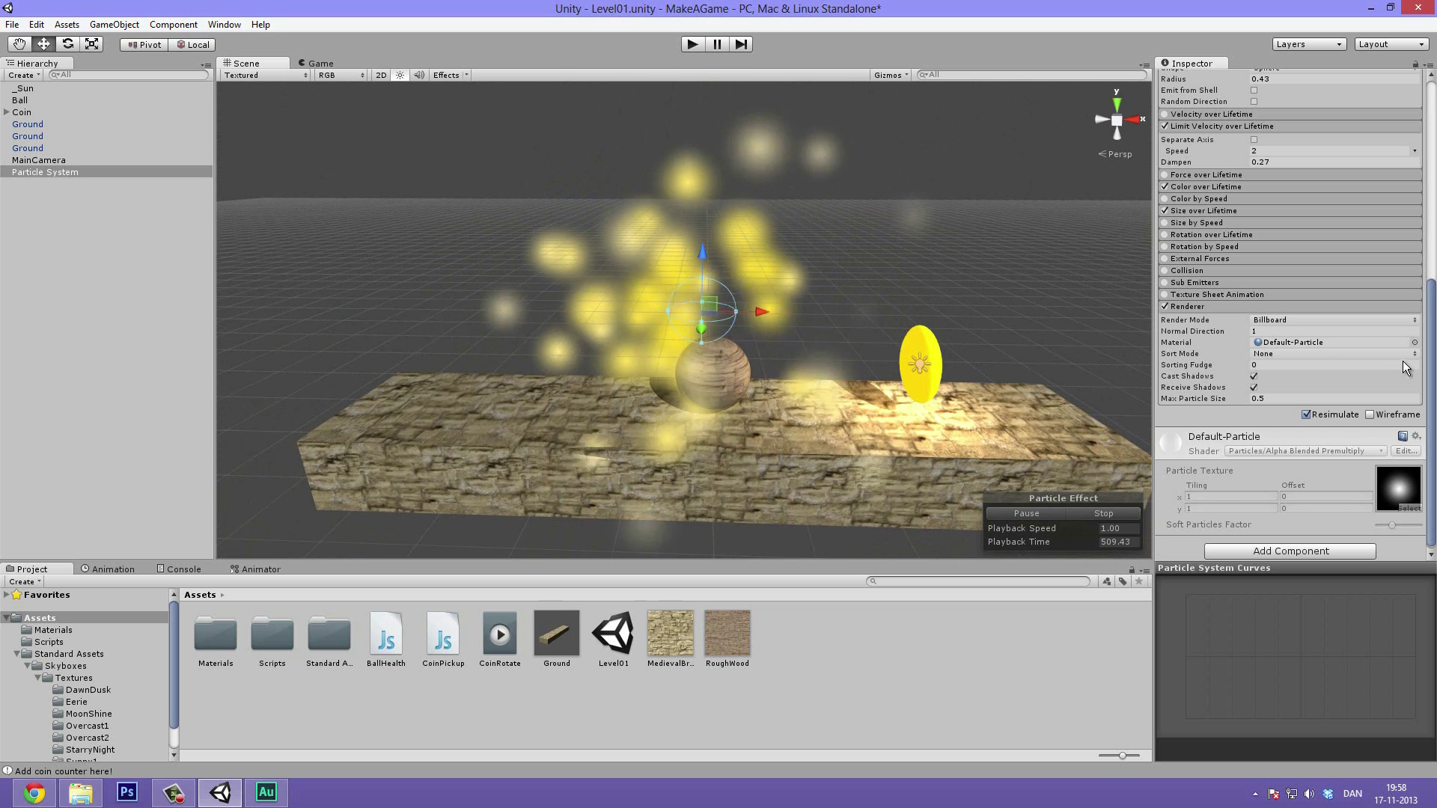
Create a new material named GlowParticle in the Assets folder
left_click(1414, 342)
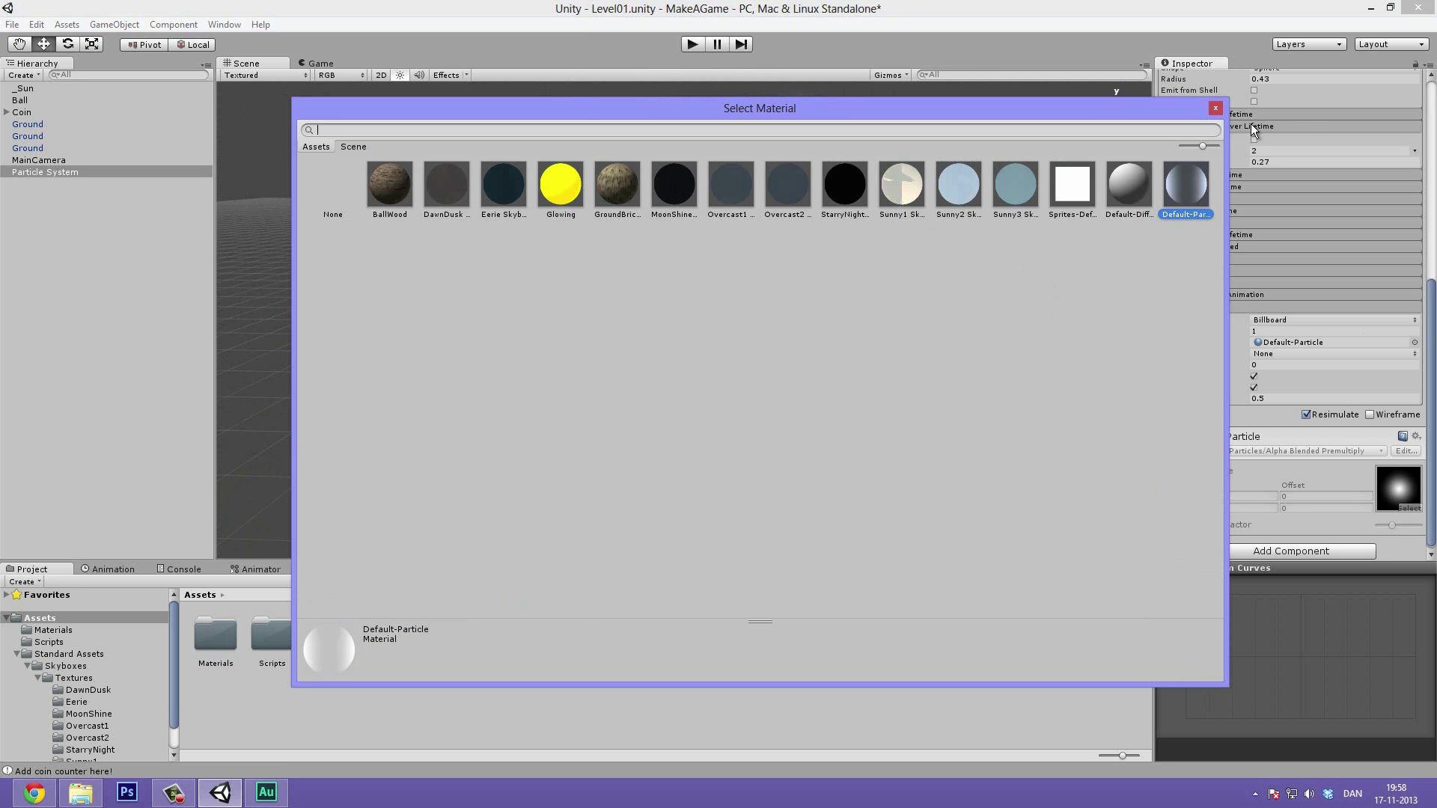
left_click(1214, 110)
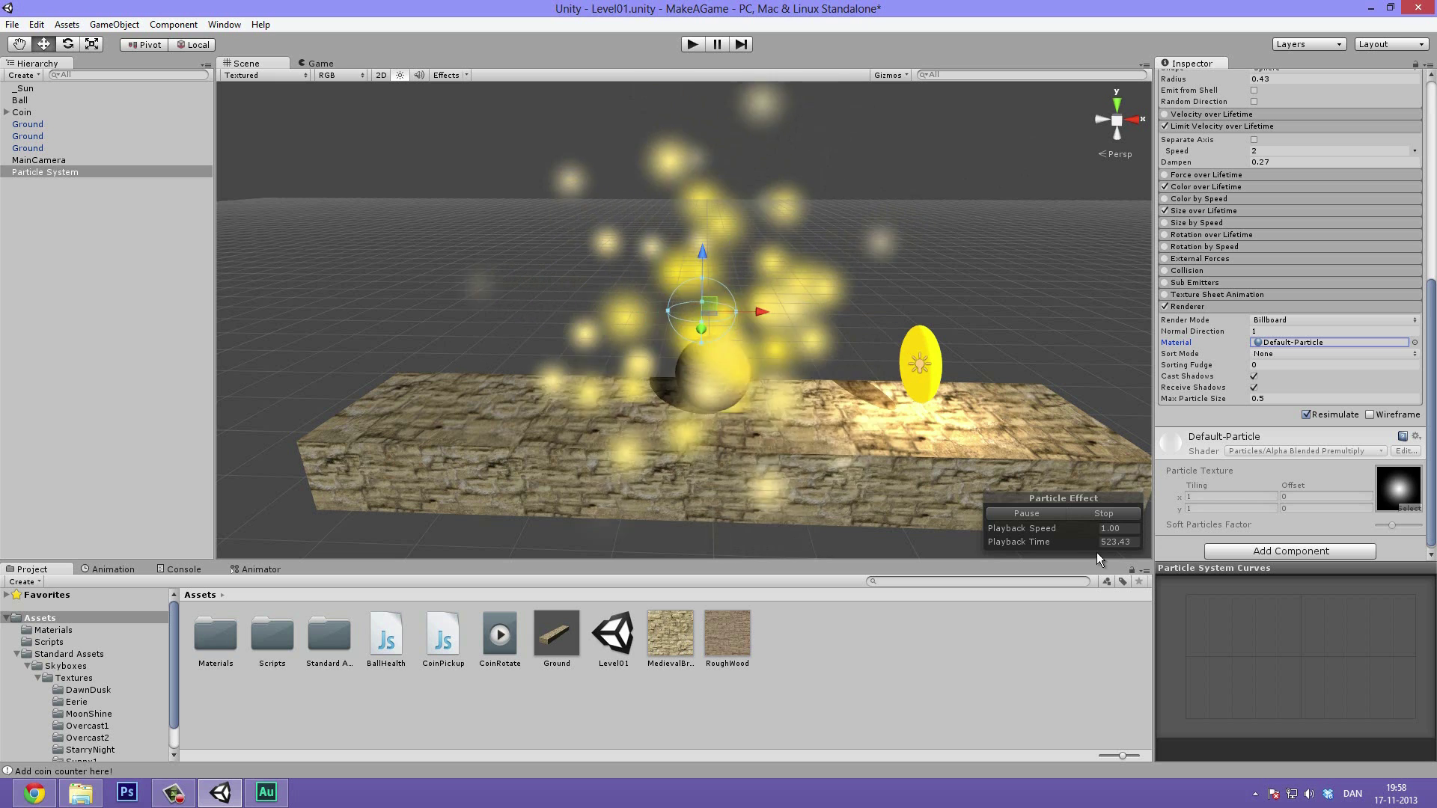
left_click(397, 699)
right_click(396, 698)
mouse_move(531, 471)
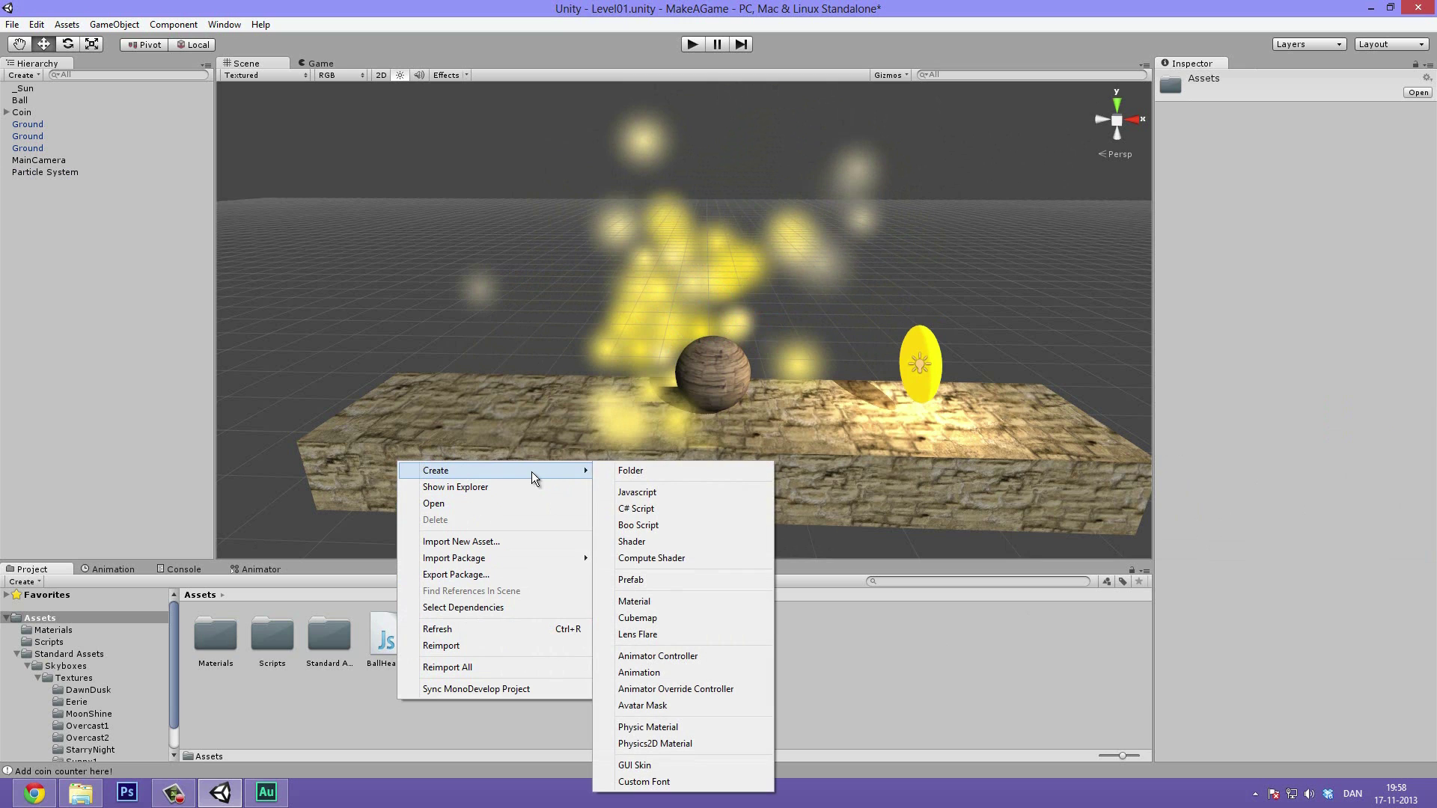
left_click(658, 601)
key("BackSpace")
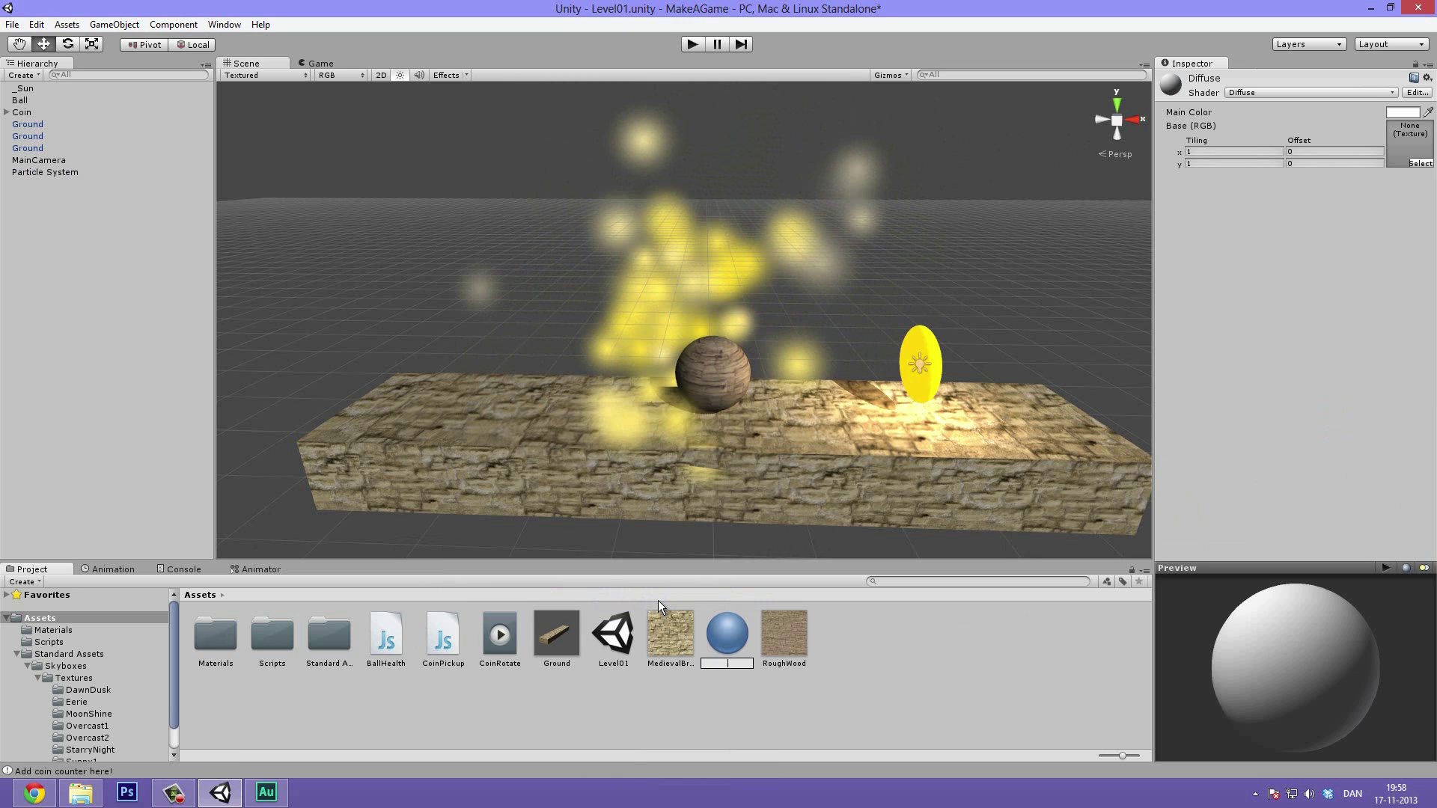
type("GlowParticle")
key("Return")
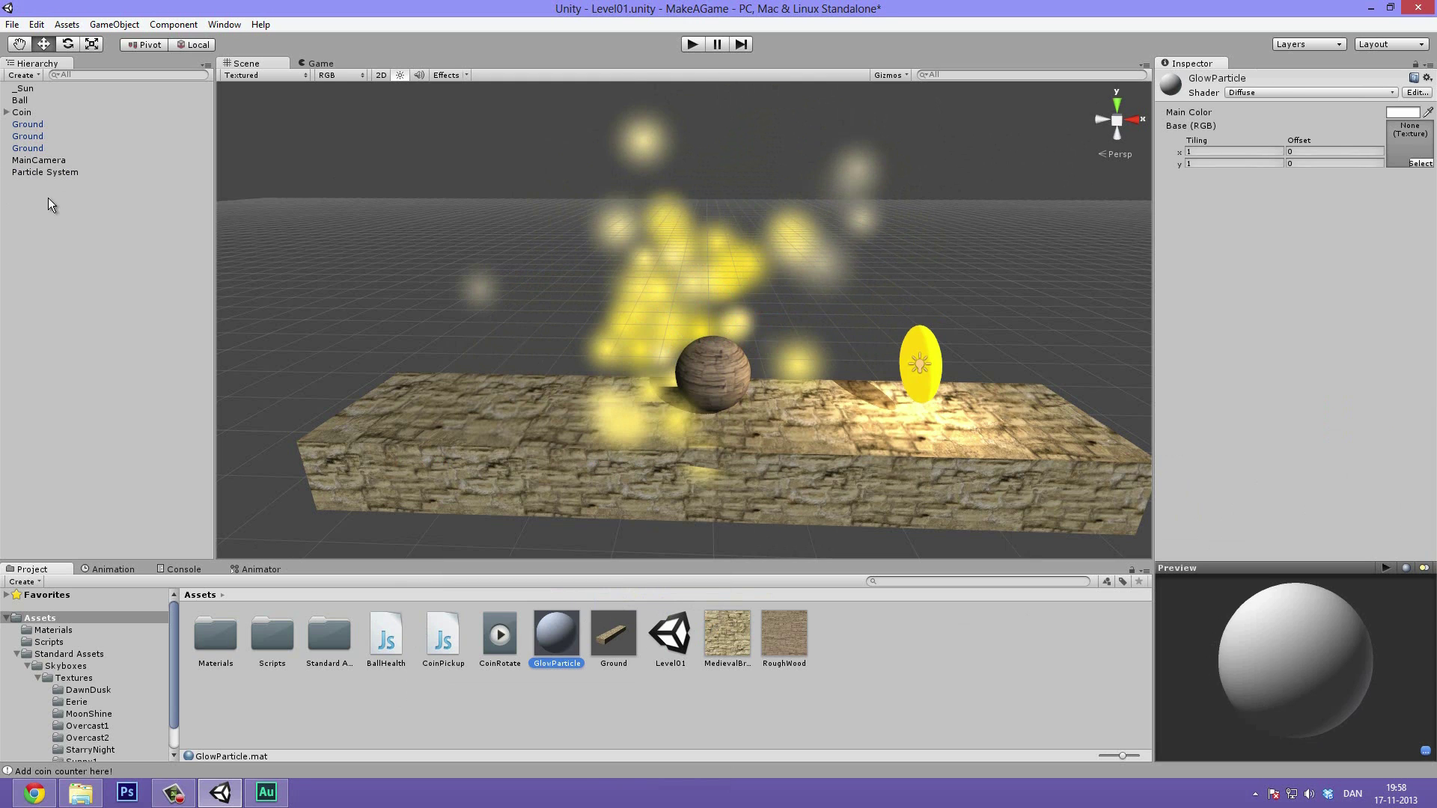
Assign GlowParticle to the Particle System's Renderer Material slot
left_click(47, 172)
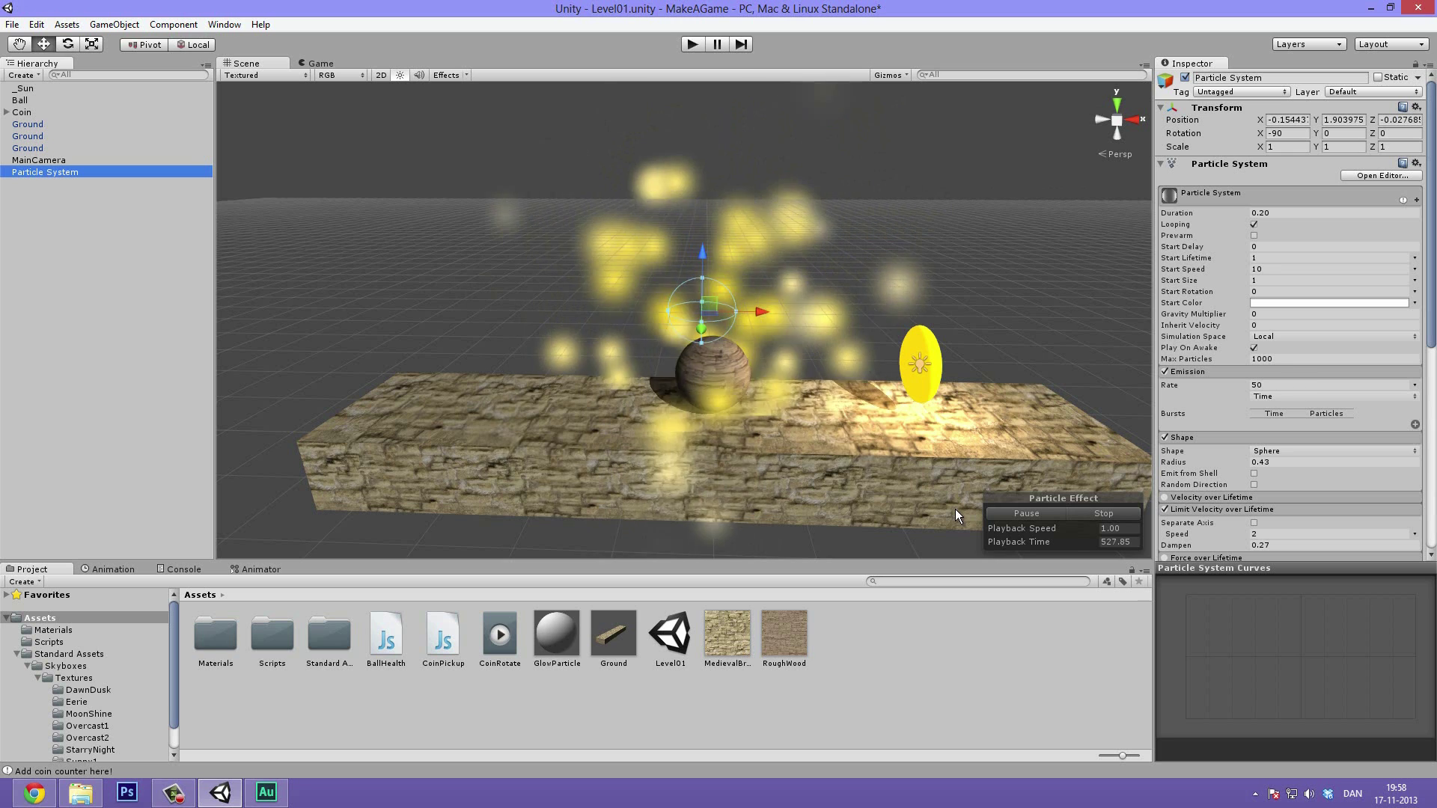
scroll(1227, 413, "down", 10)
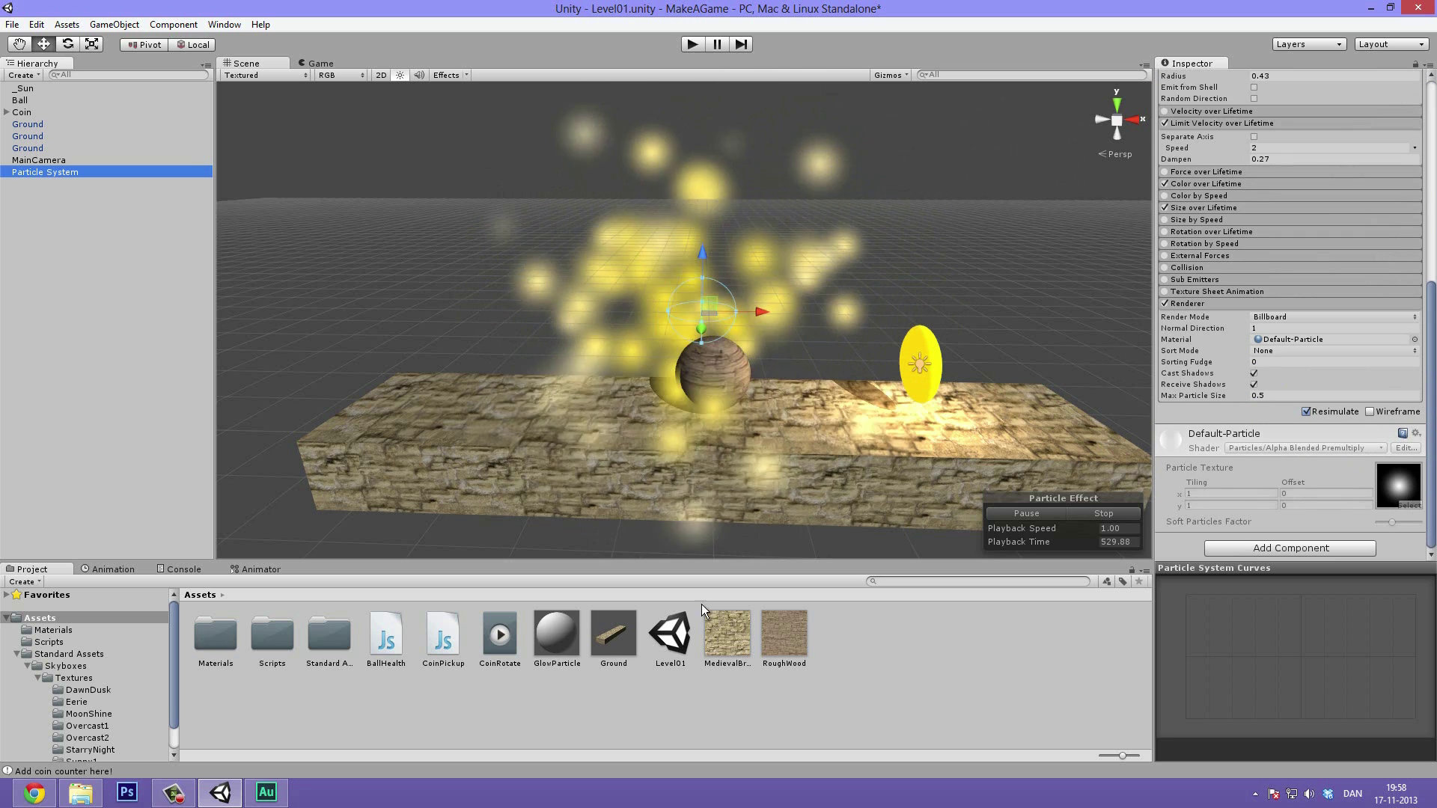
left_click_drag(580, 633, 1310, 339)
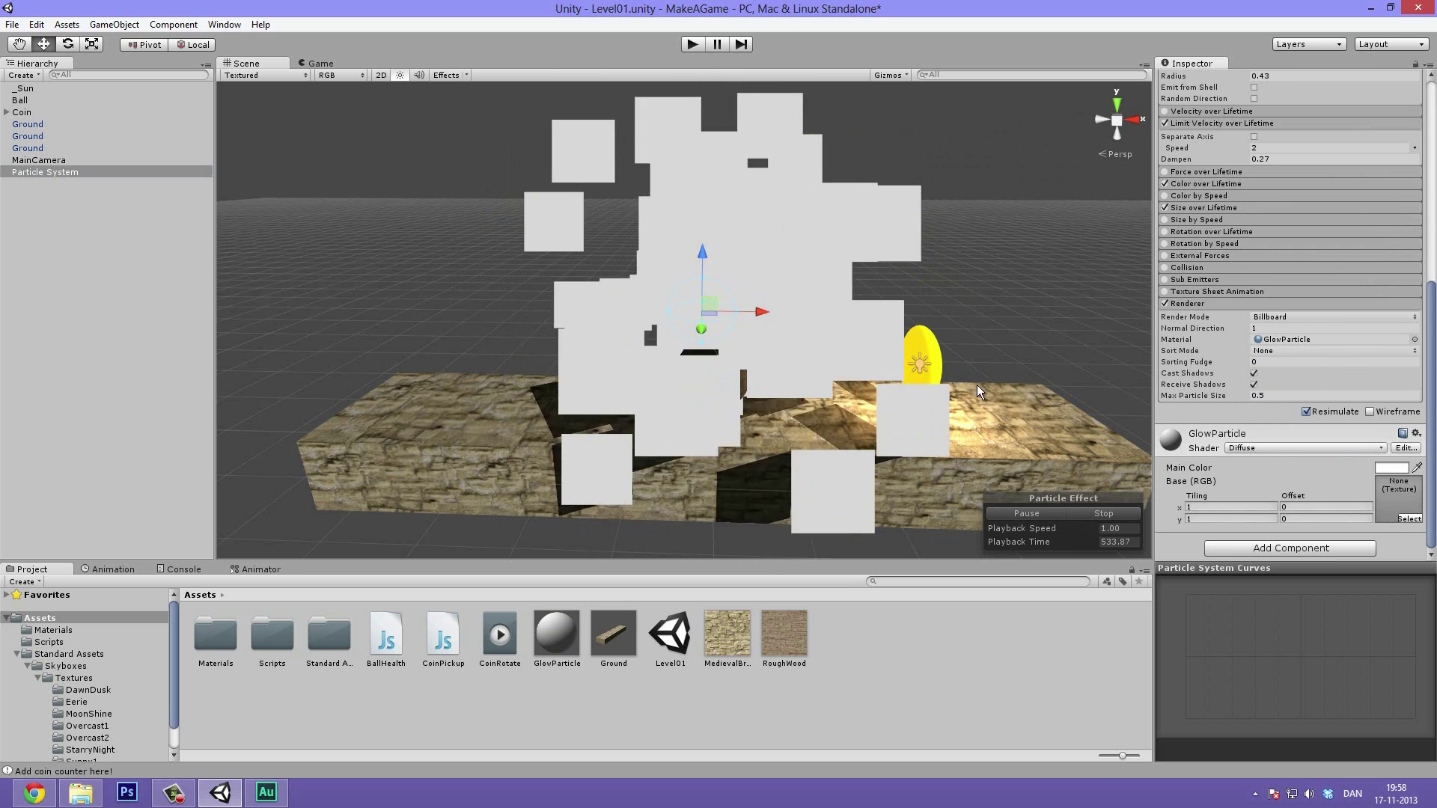
scroll(784, 366, "down", 3)
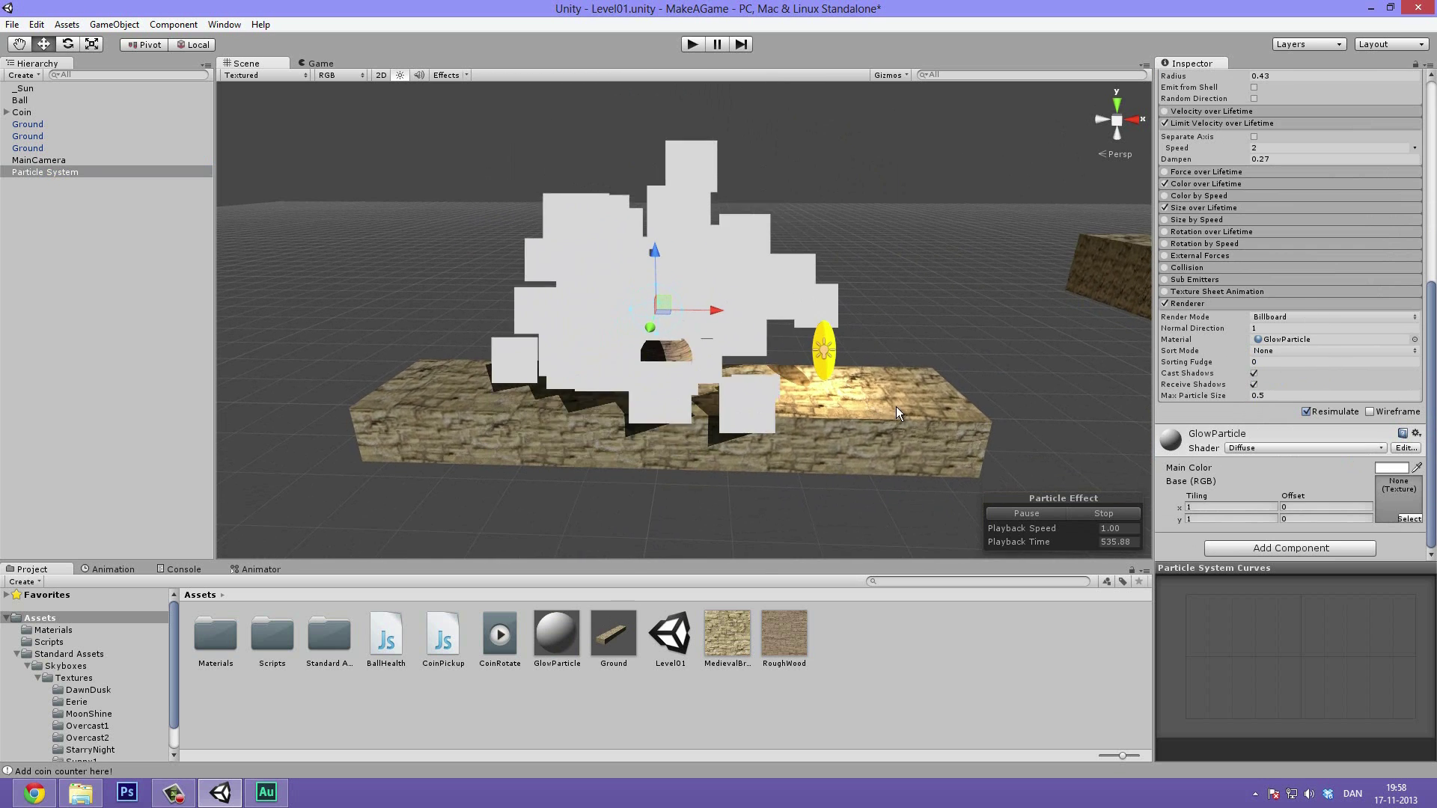
Set GlowParticle to the Particles/Additive shader with the Default-Particle texture
left_click(1299, 446)
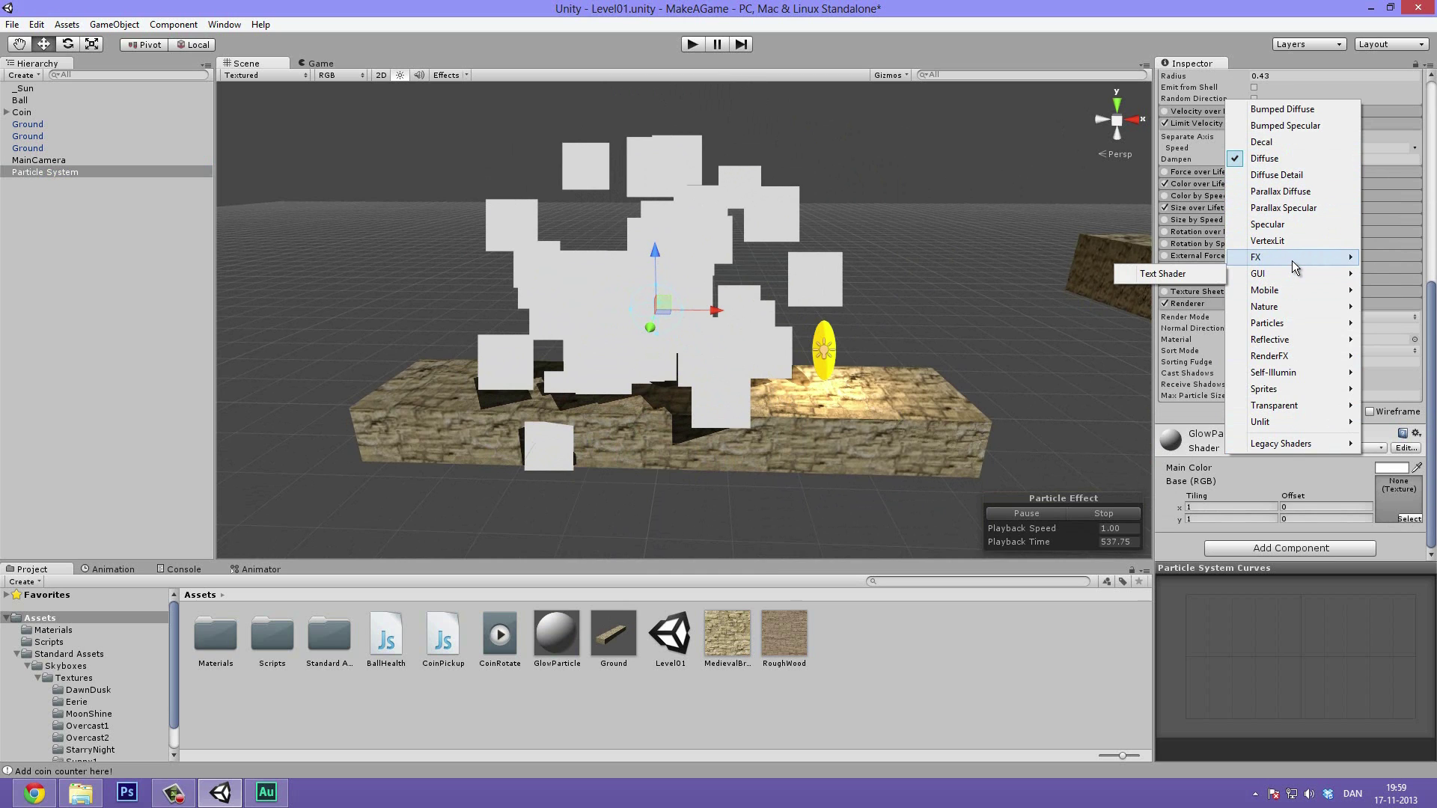
mouse_move(1294, 321)
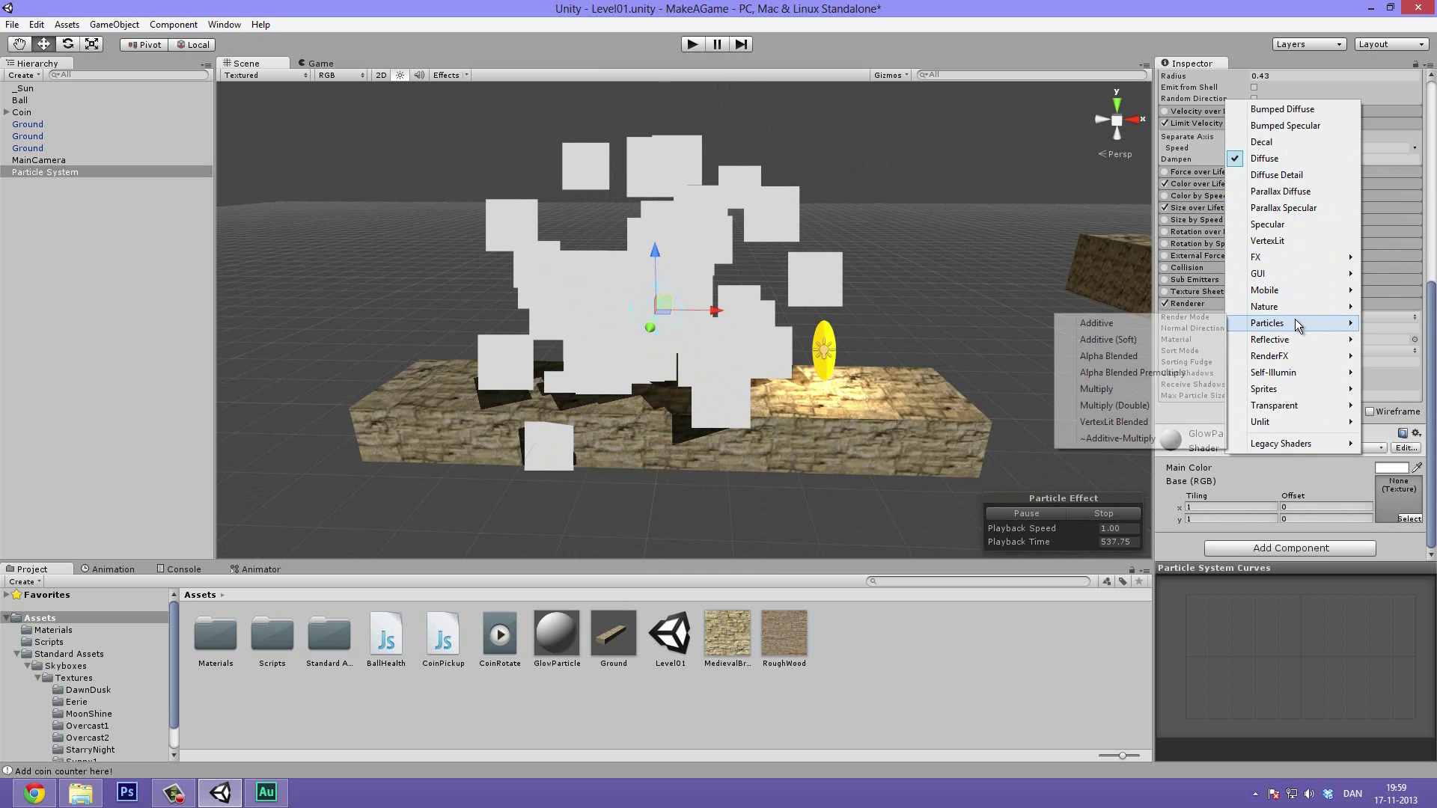
left_click(1176, 321)
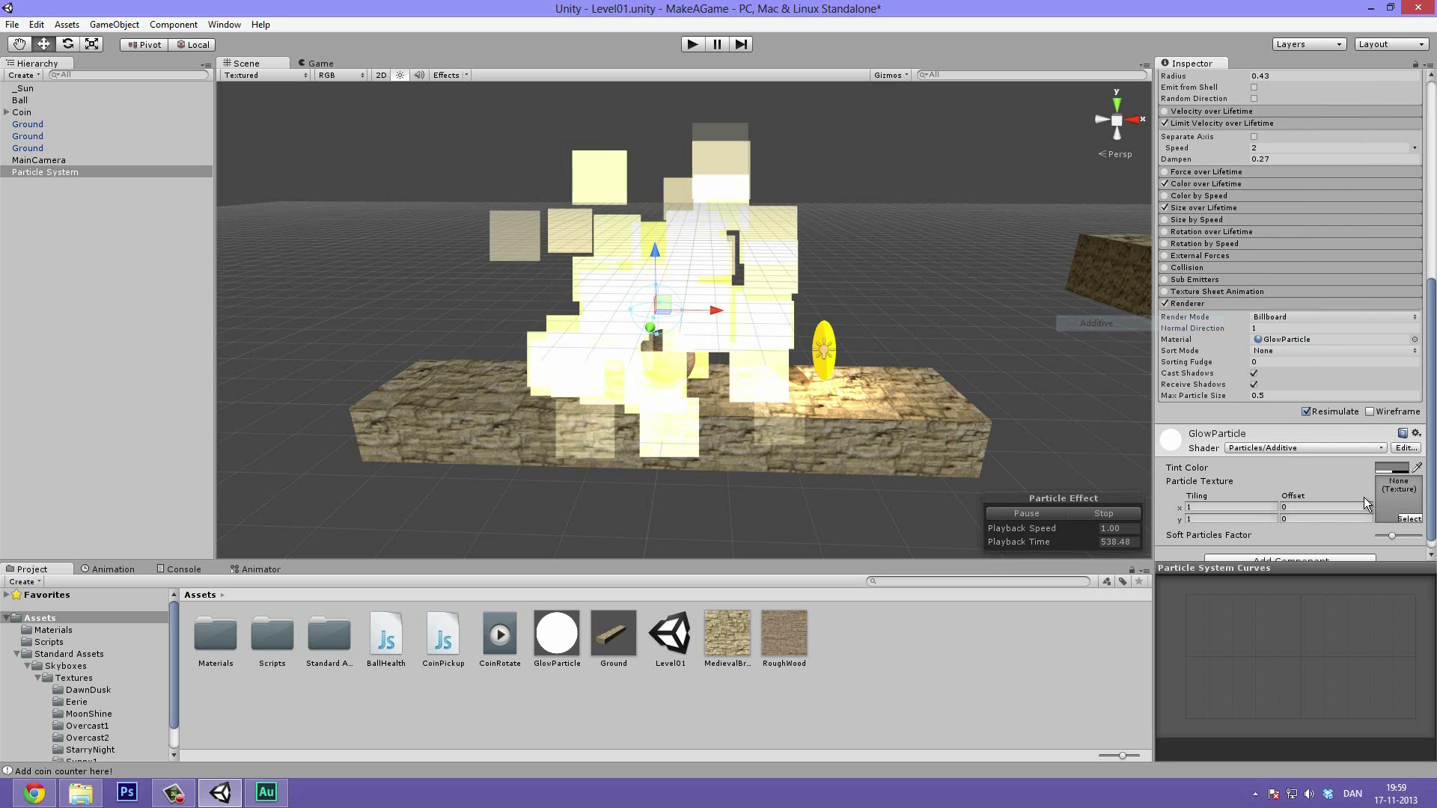
left_click(1410, 518)
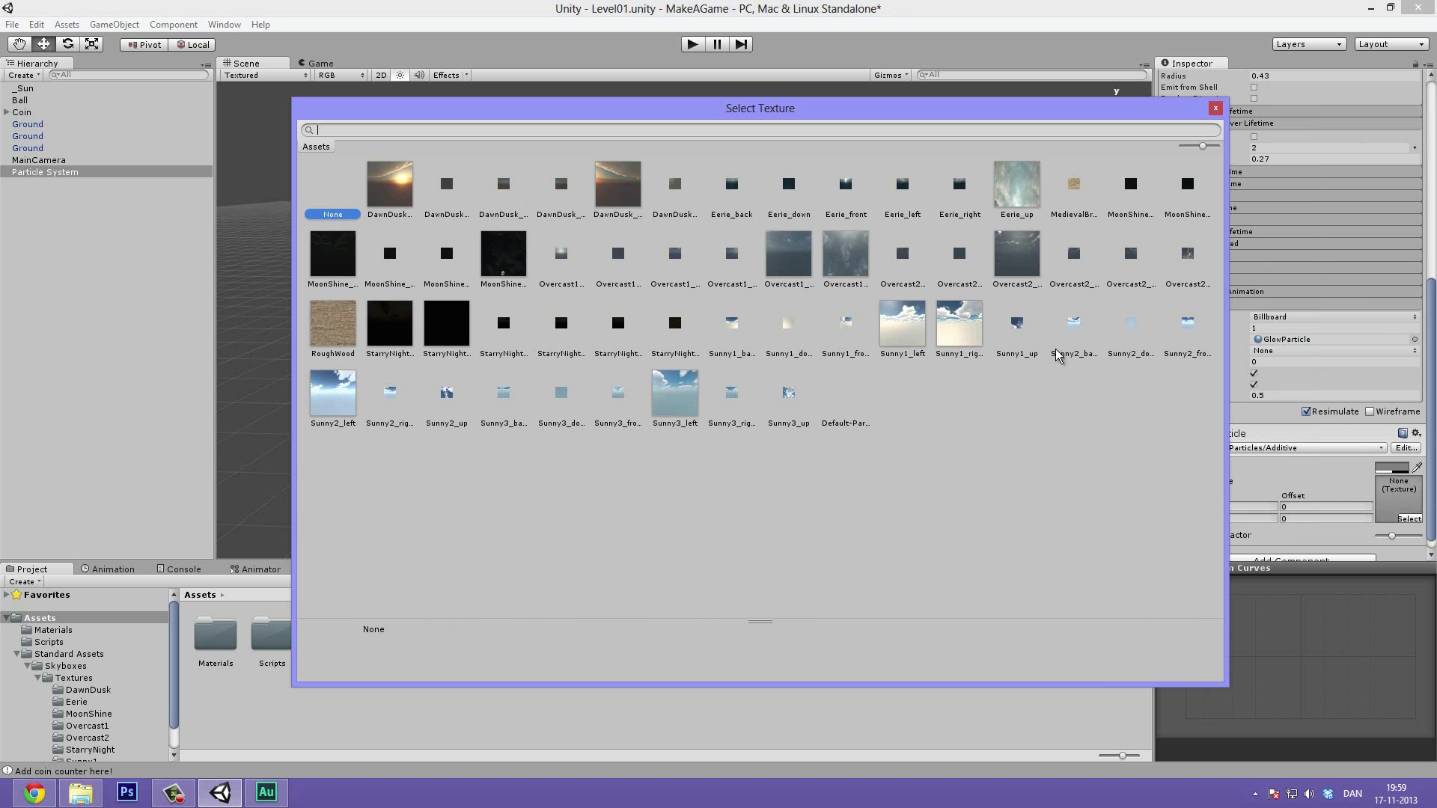
left_click(853, 401)
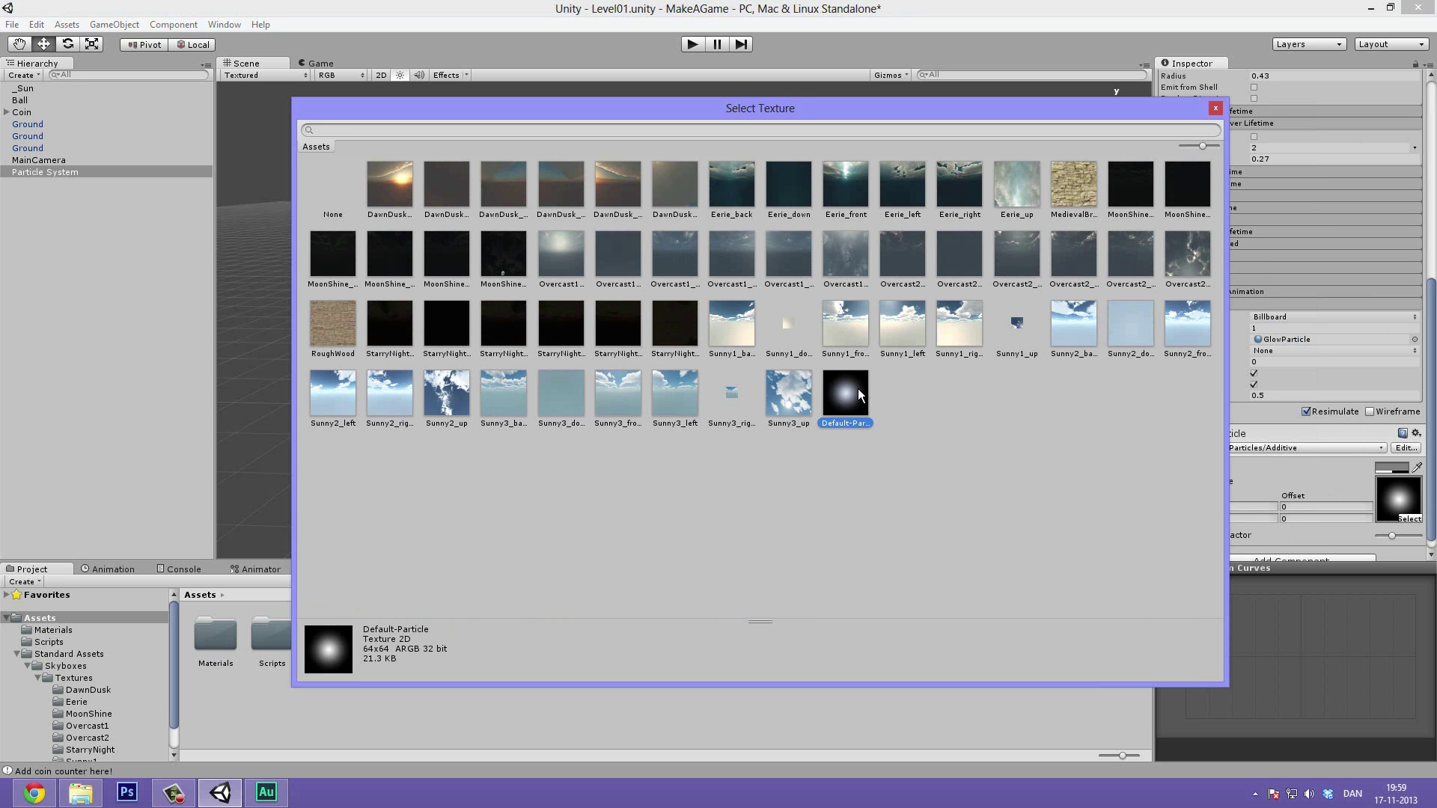
double_click(845, 390)
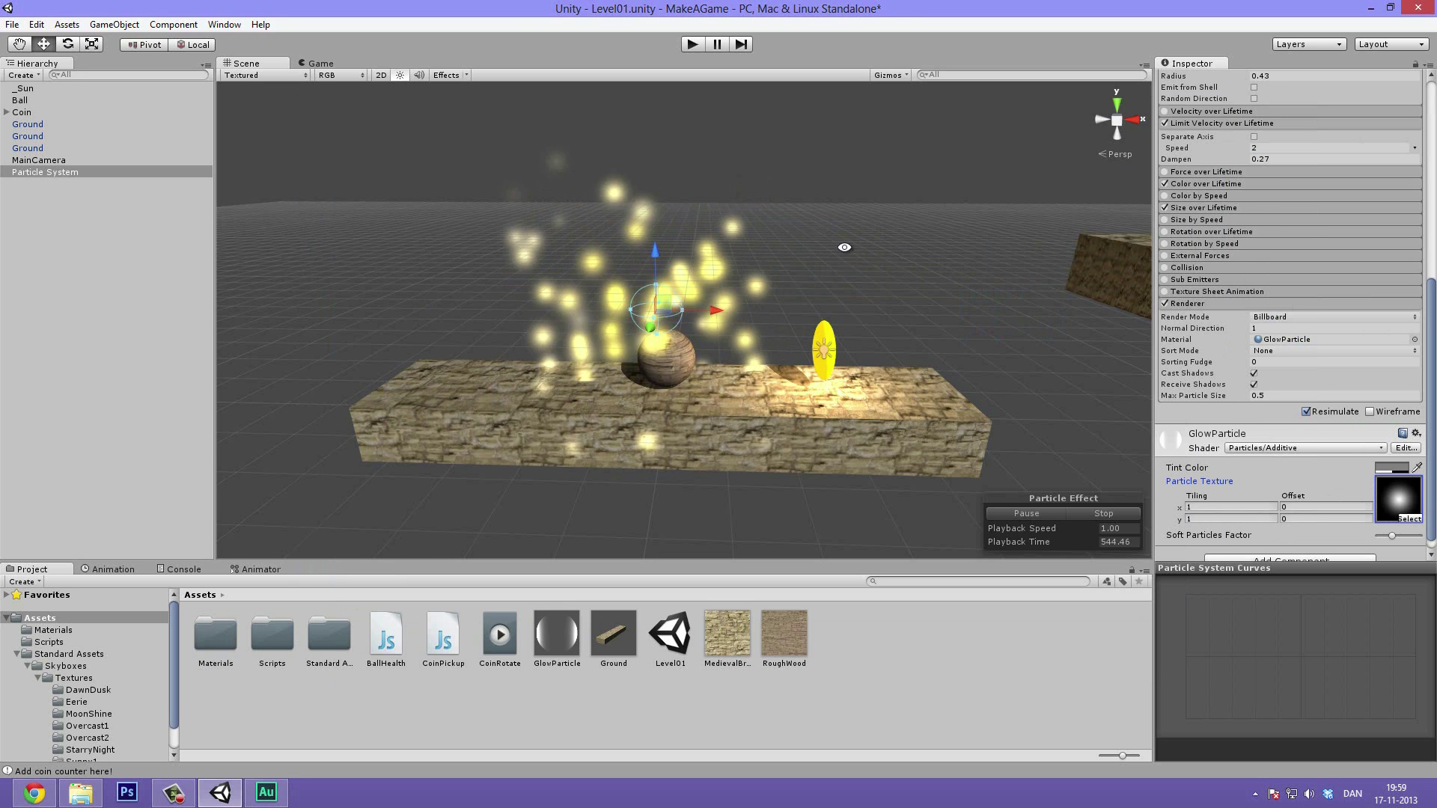
left_click_drag(843, 245, 903, 281, "alt")
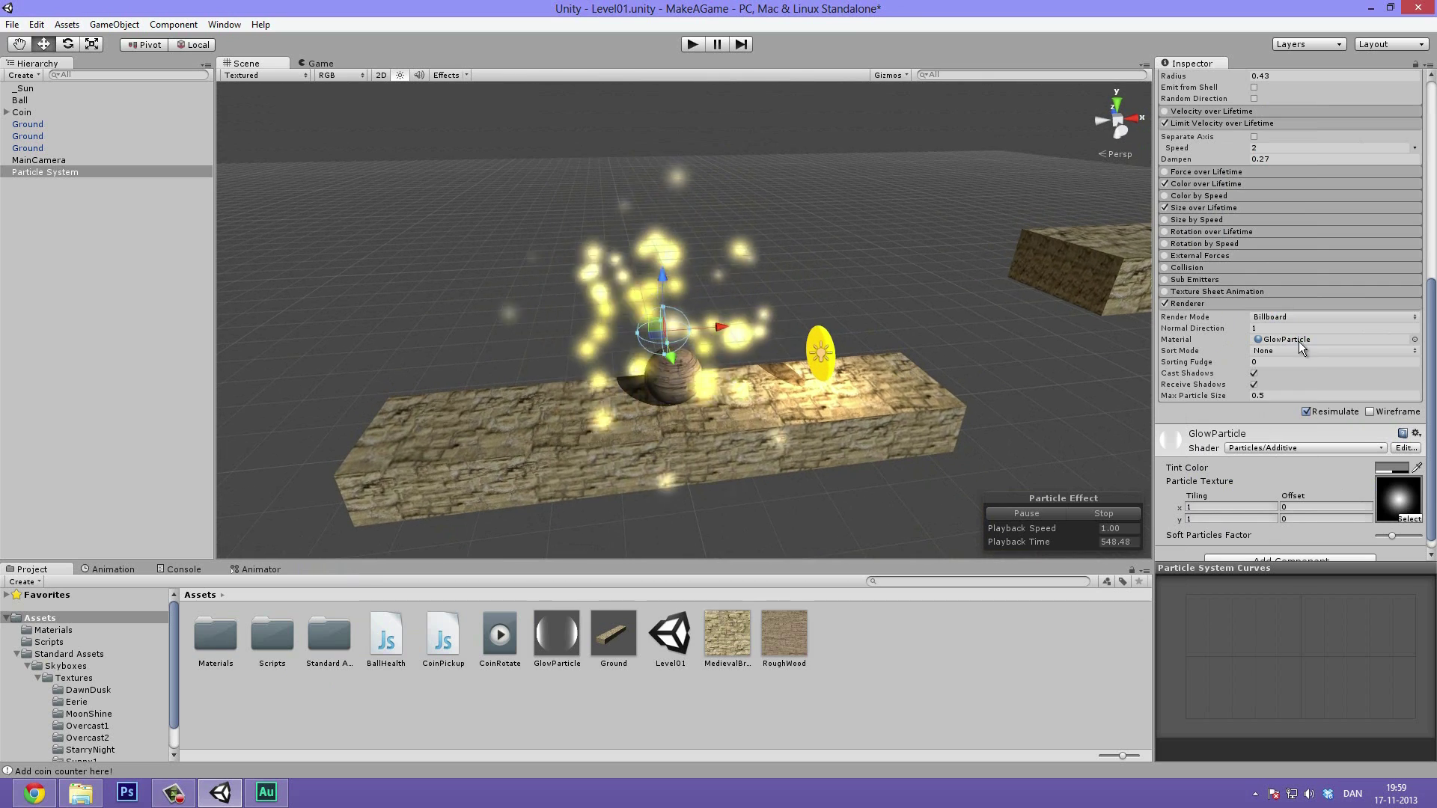
Set GlowParticle's Tint Color to muted grey (RGB 193, 182, 182, alpha 128)
left_click(1390, 467)
mouse_move(976, 281)
left_mouse_down()
mouse_move(941, 182)
mouse_move(949, 308)
mouse_move(925, 157)
mouse_move(1049, 205)
mouse_move(1094, 182)
mouse_move(972, 176)
mouse_move(984, 177)
mouse_move(986, 230)
mouse_move(980, 217)
mouse_move(970, 231)
left_mouse_up()
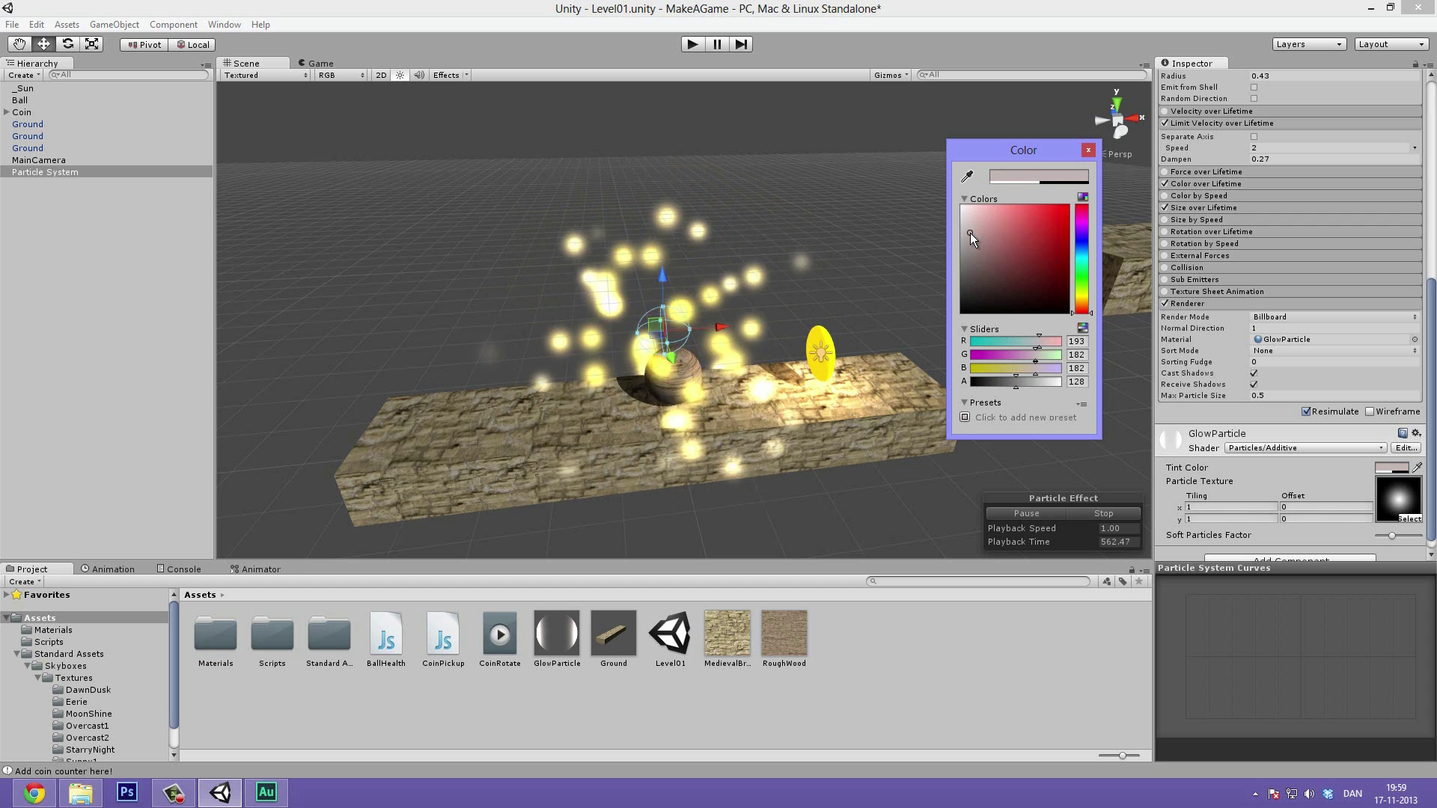
left_click(1090, 153)
left_click_drag(883, 288, 777, 300, "alt")
scroll(1238, 248, "up", 5)
Turn off looping and preview the particle burst a few times at the current rate
scroll(1237, 248, "up", 3)
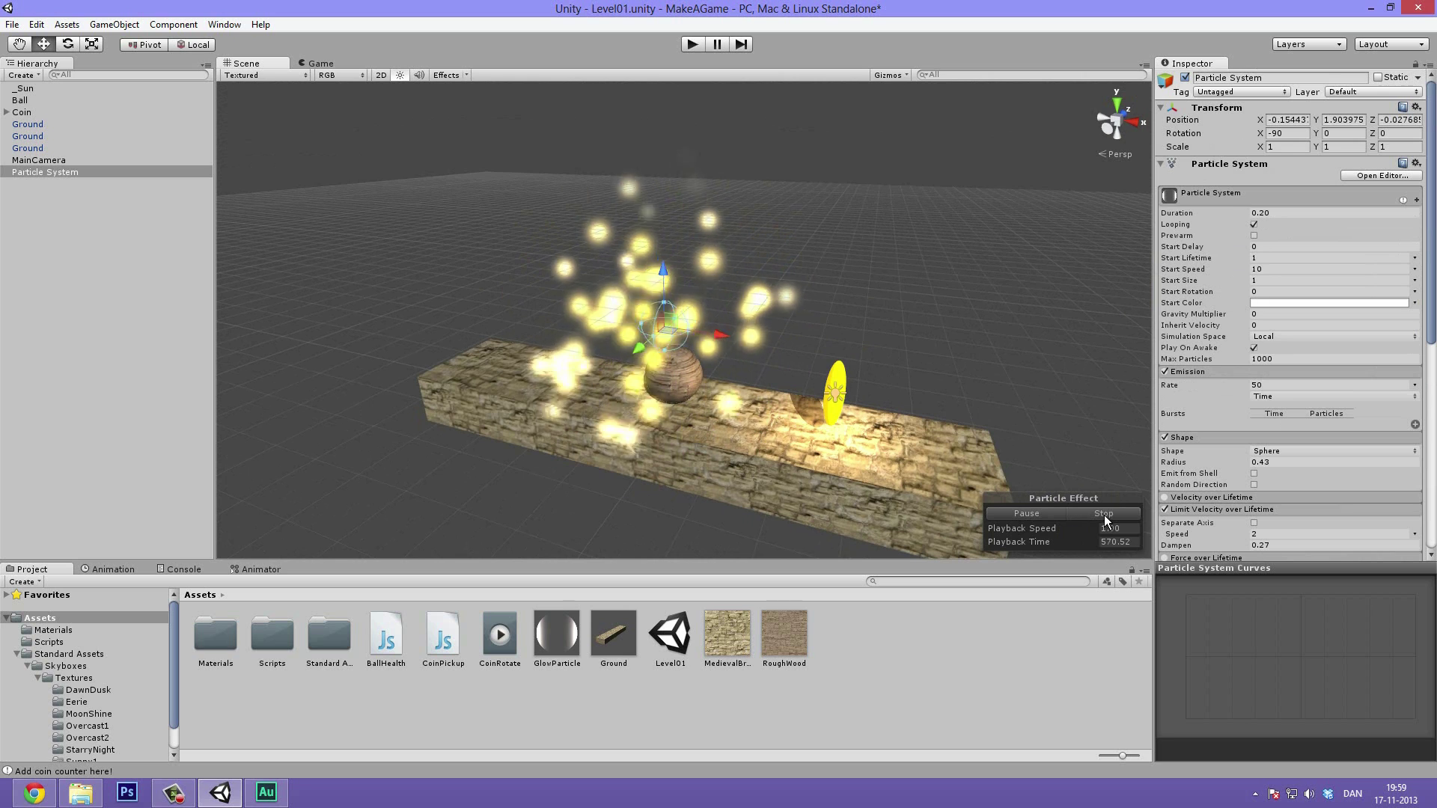
left_click(1254, 224)
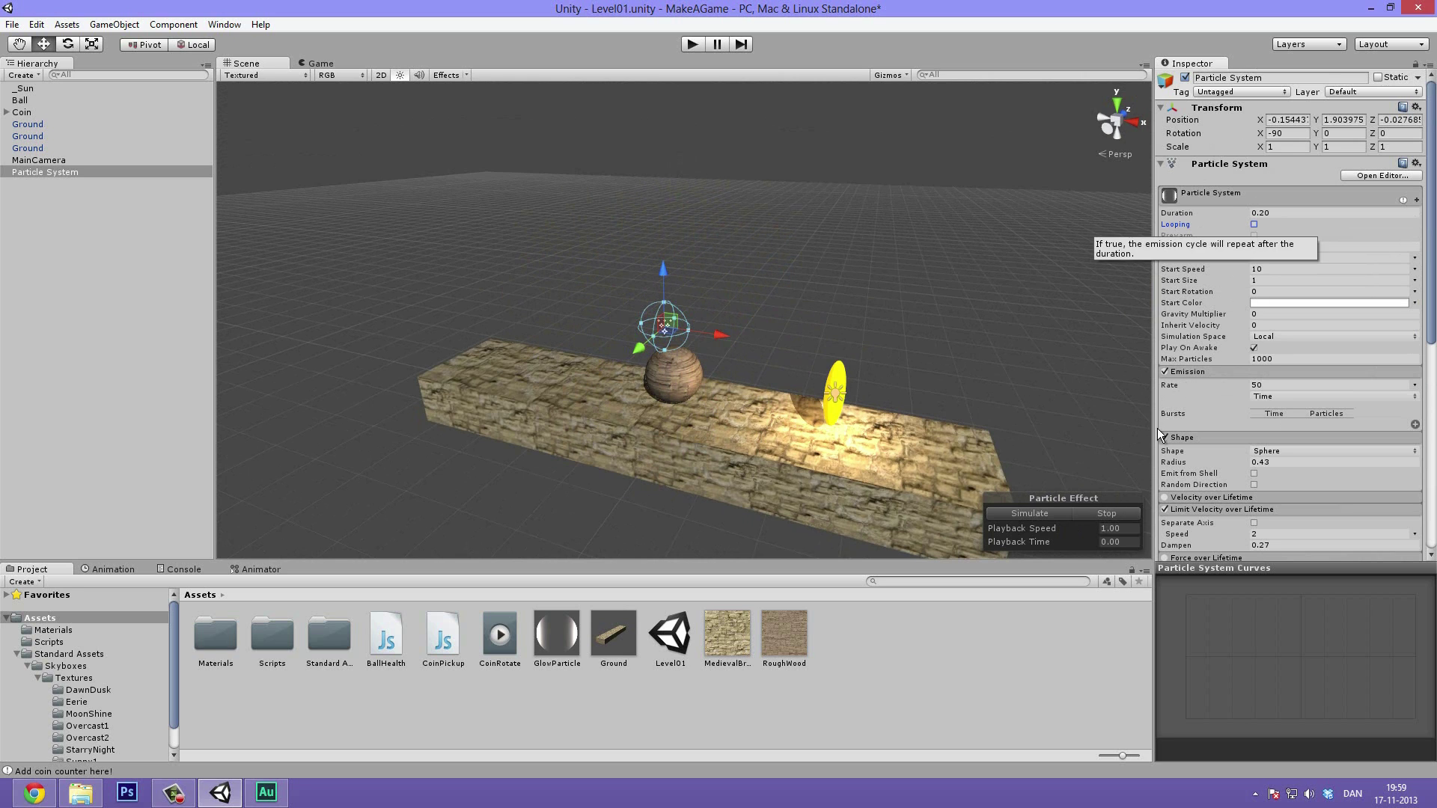
left_click(1035, 512)
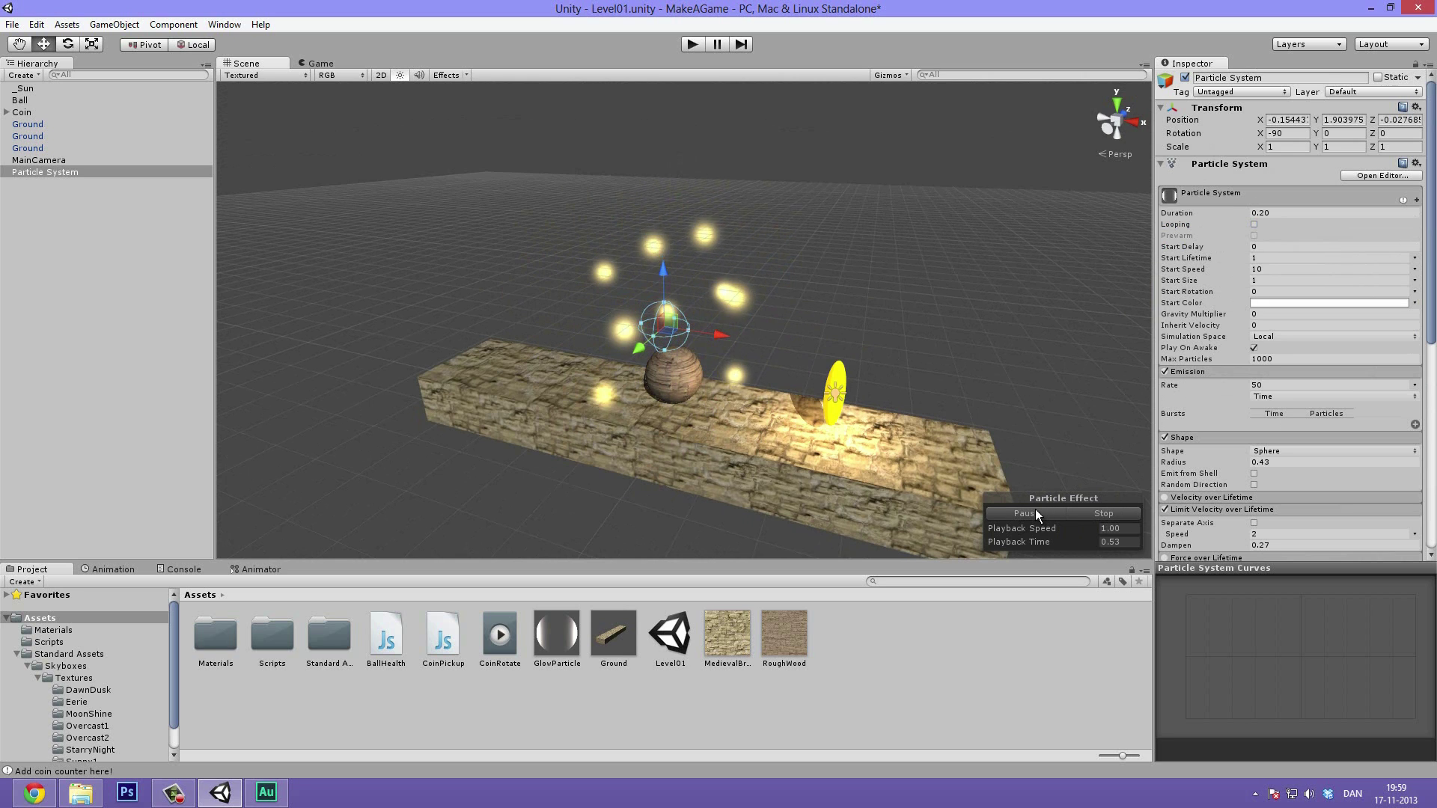
left_click(1049, 514)
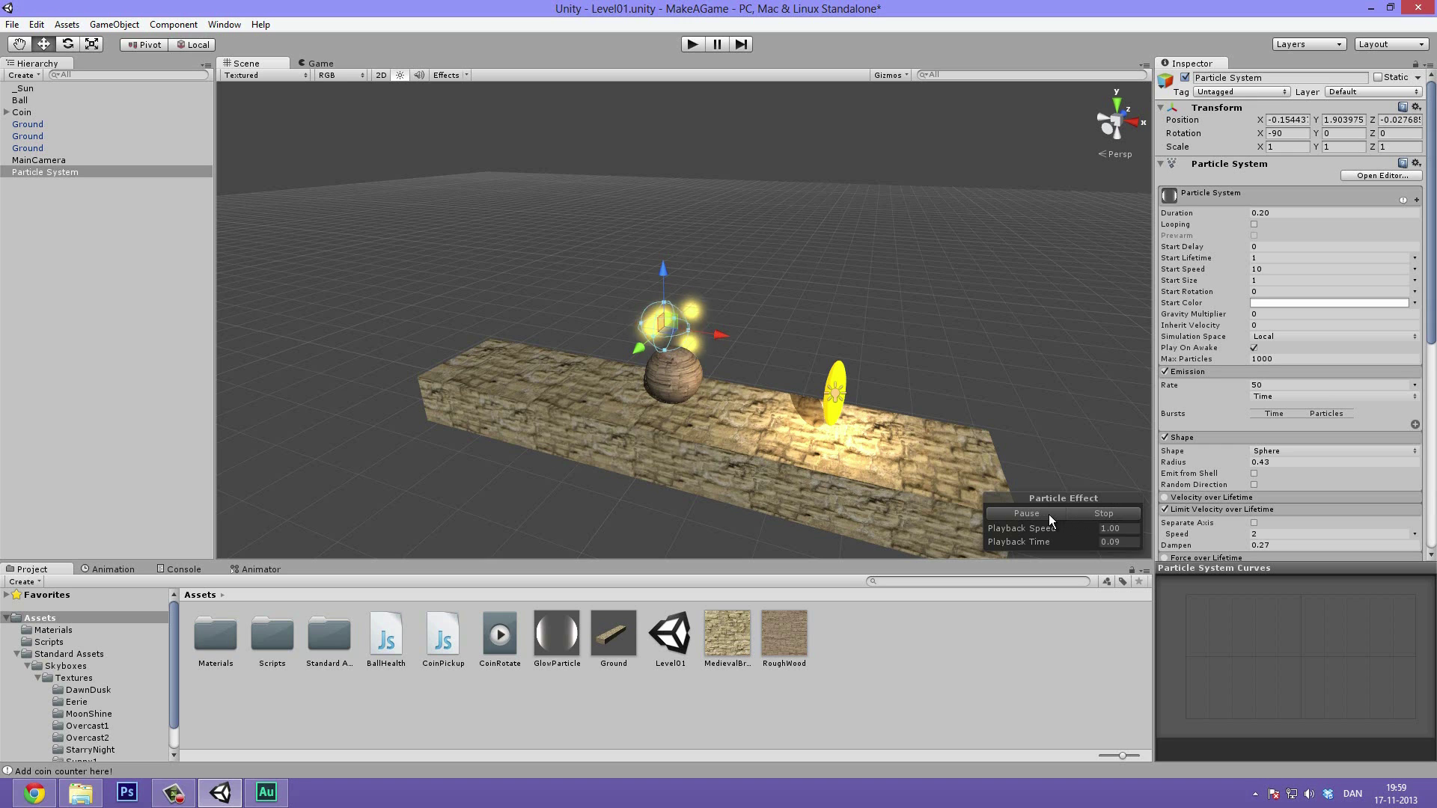
left_click(1093, 514)
left_click(1043, 516)
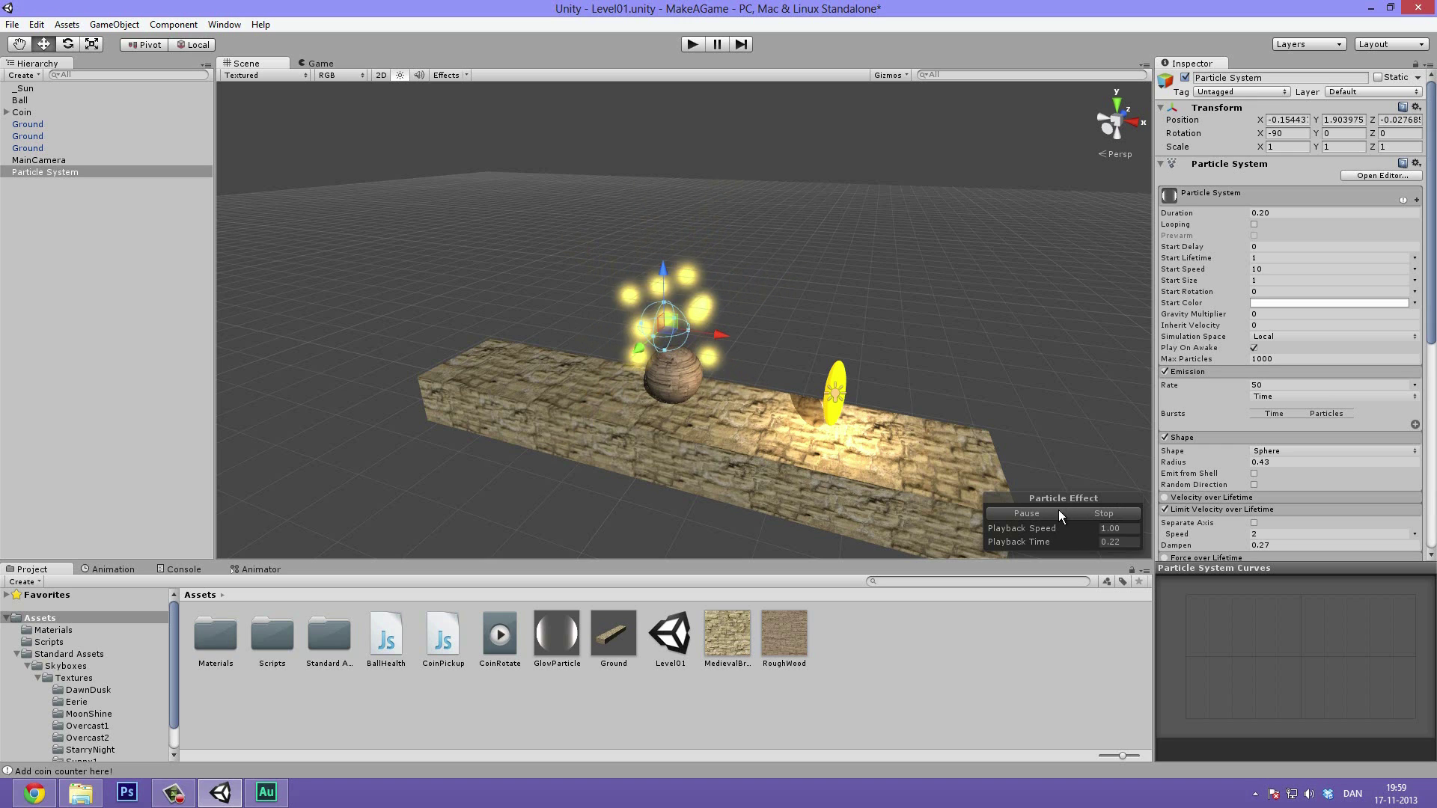
left_click(1101, 514)
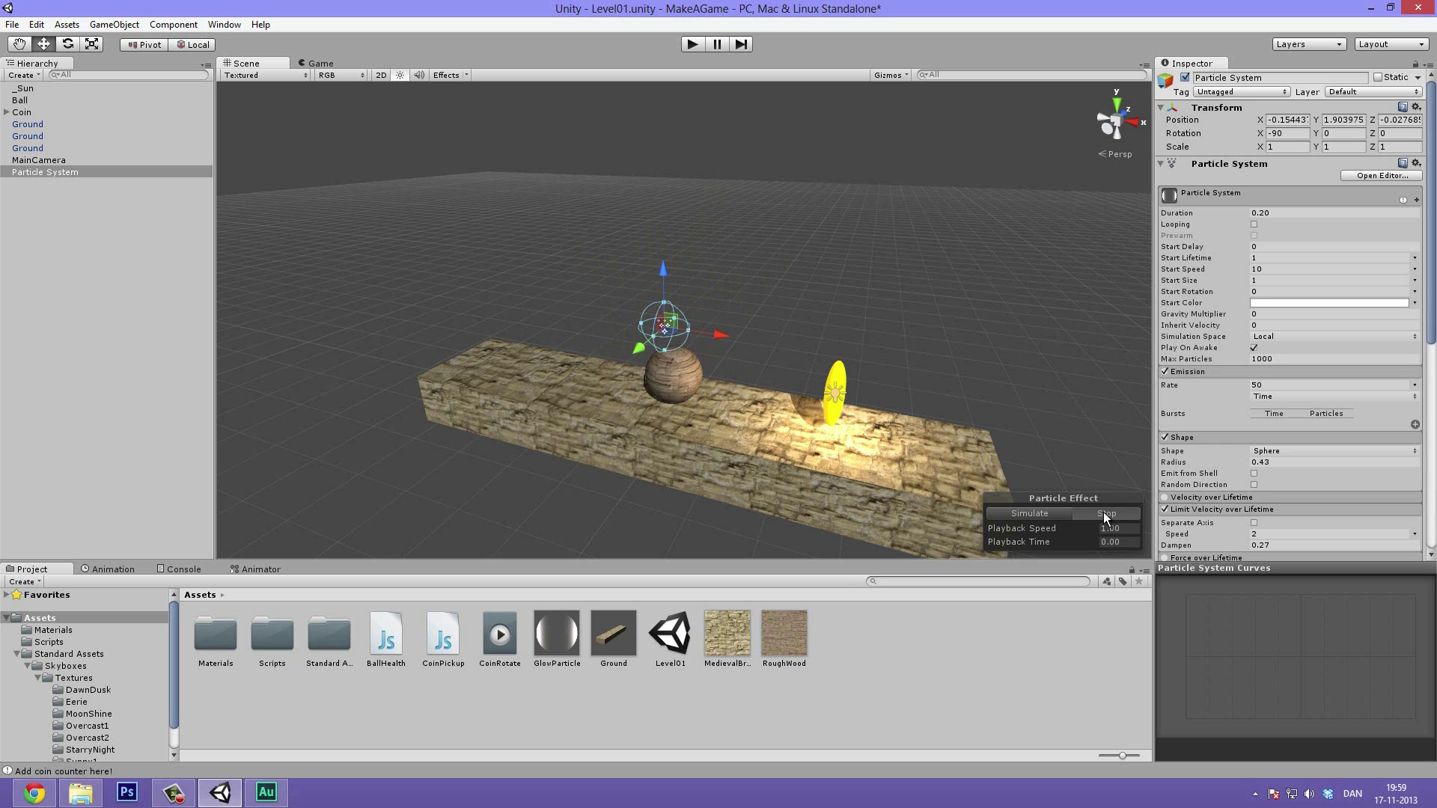
Set the emission rate to 70 and preview the denser burst around the ball
left_click(1049, 514)
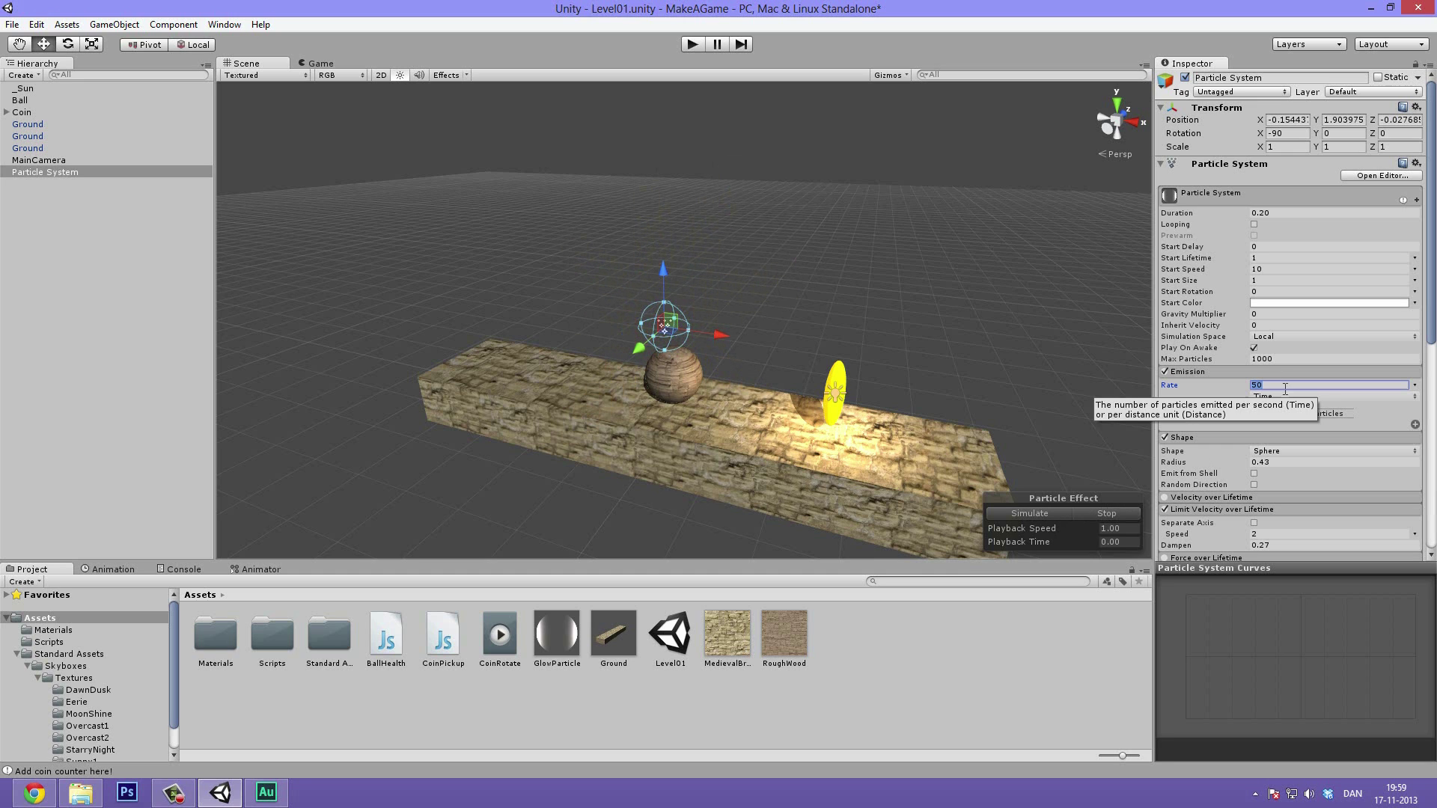
type("70")
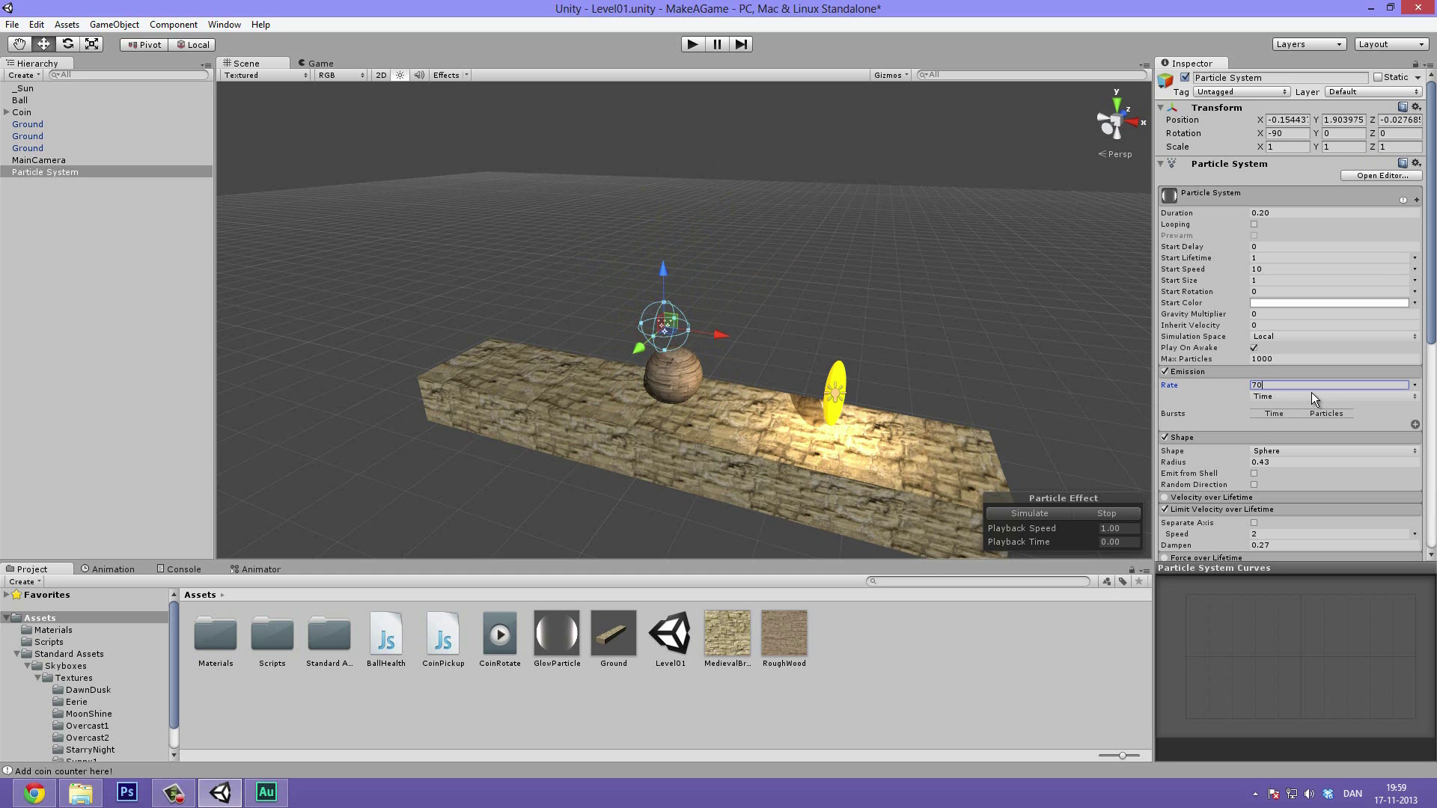
left_click(1039, 513)
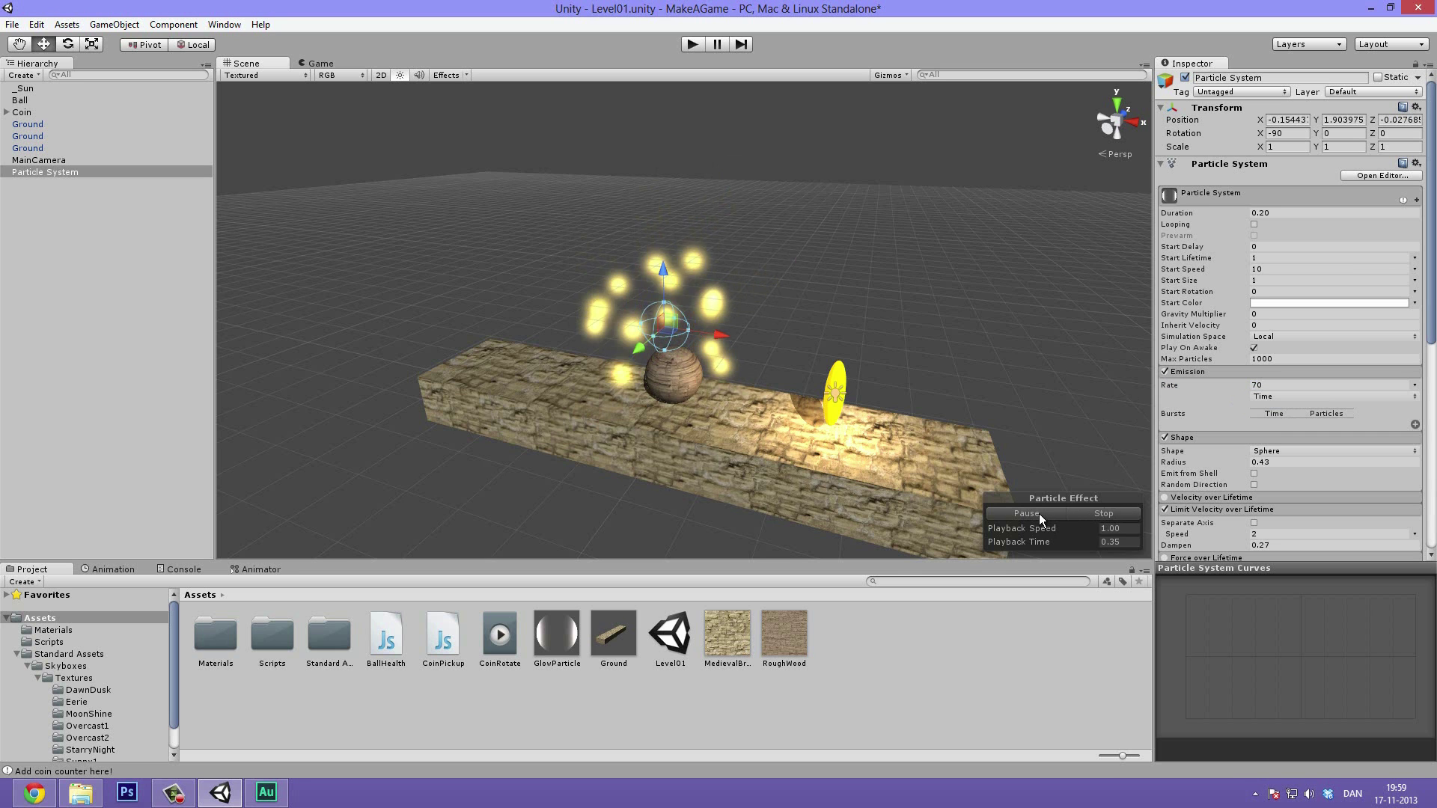
left_click_drag(723, 371, 752, 344, "alt")
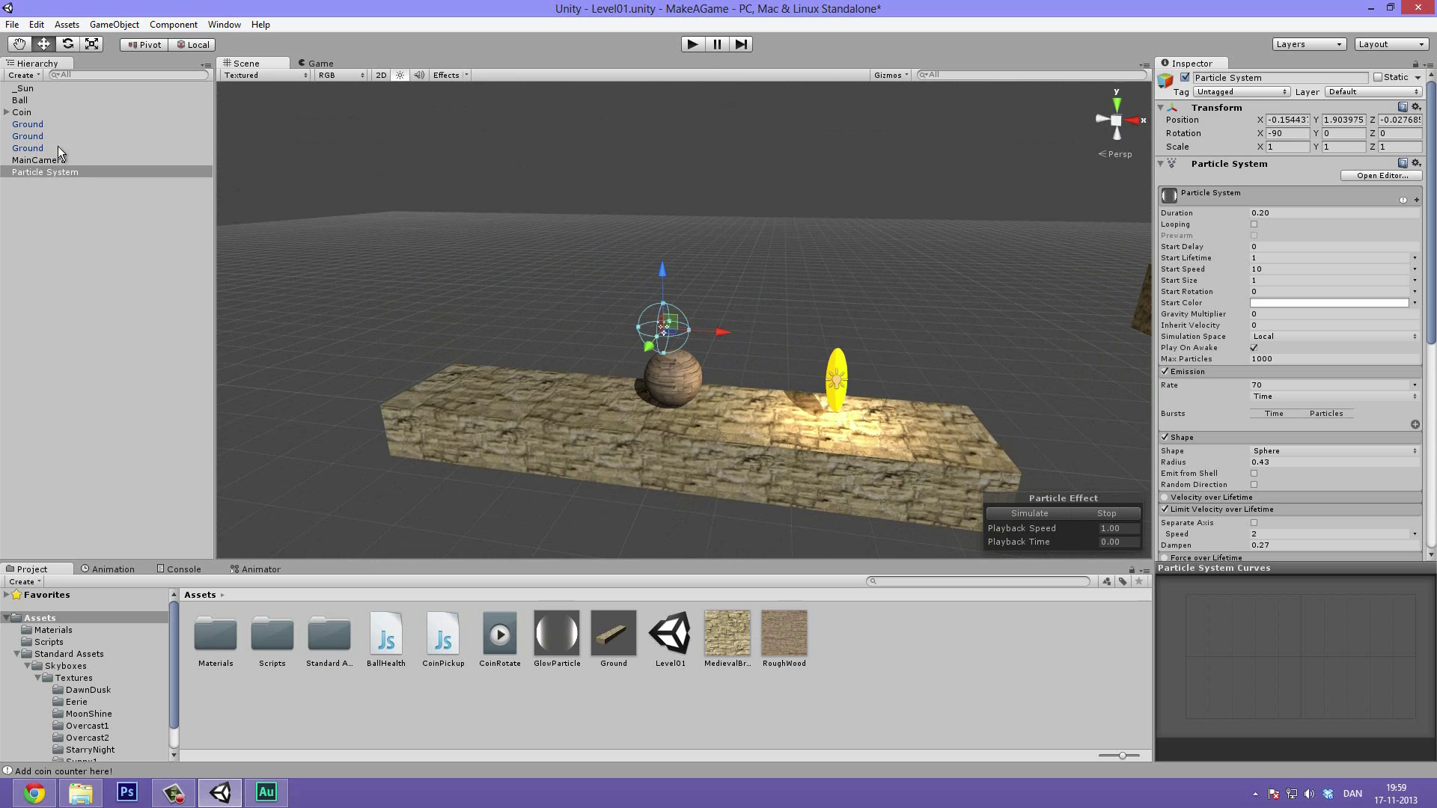
Rename the particle system to CoinEffect and make it a prefab in Assets
left_click(51, 172)
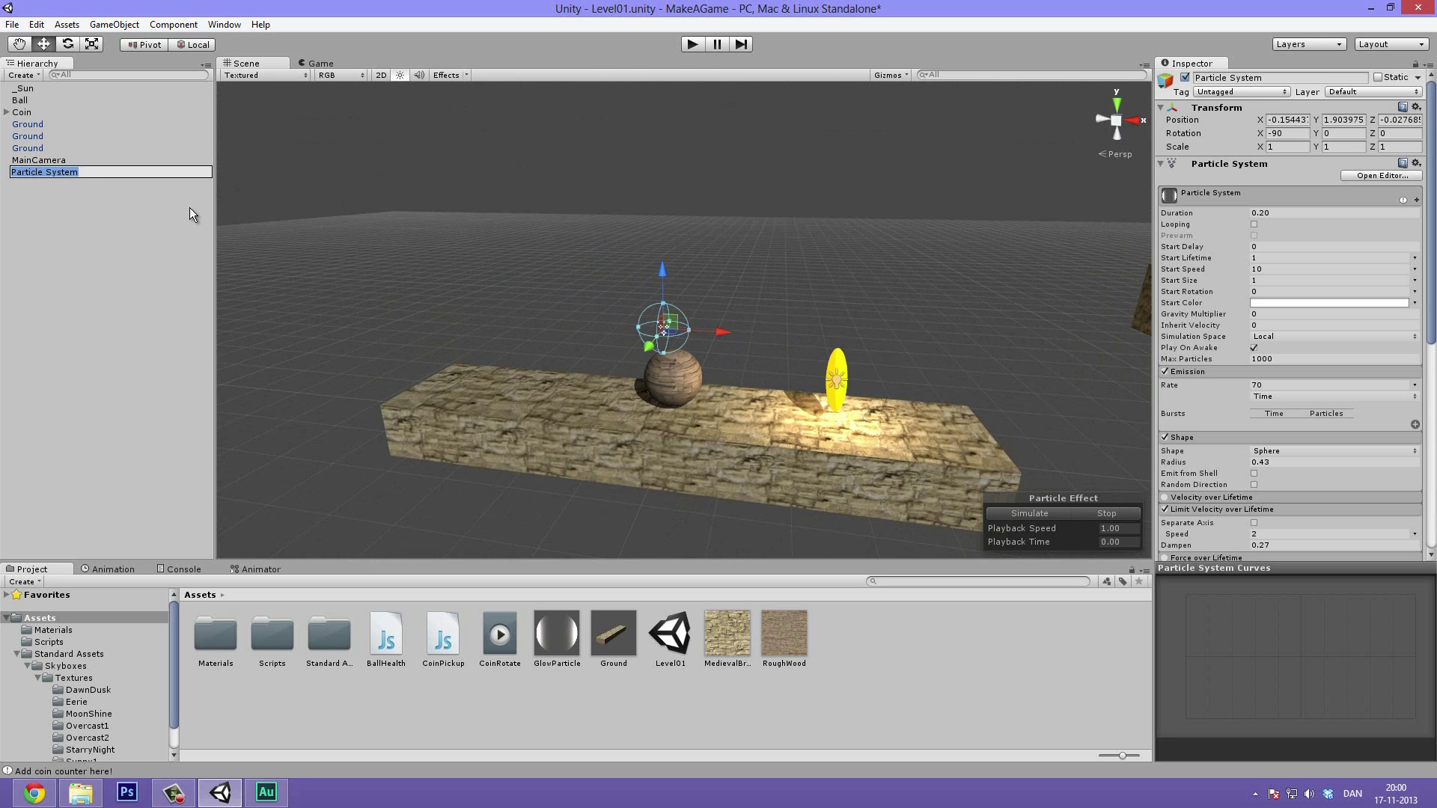
type("CoinEffect")
key("Return")
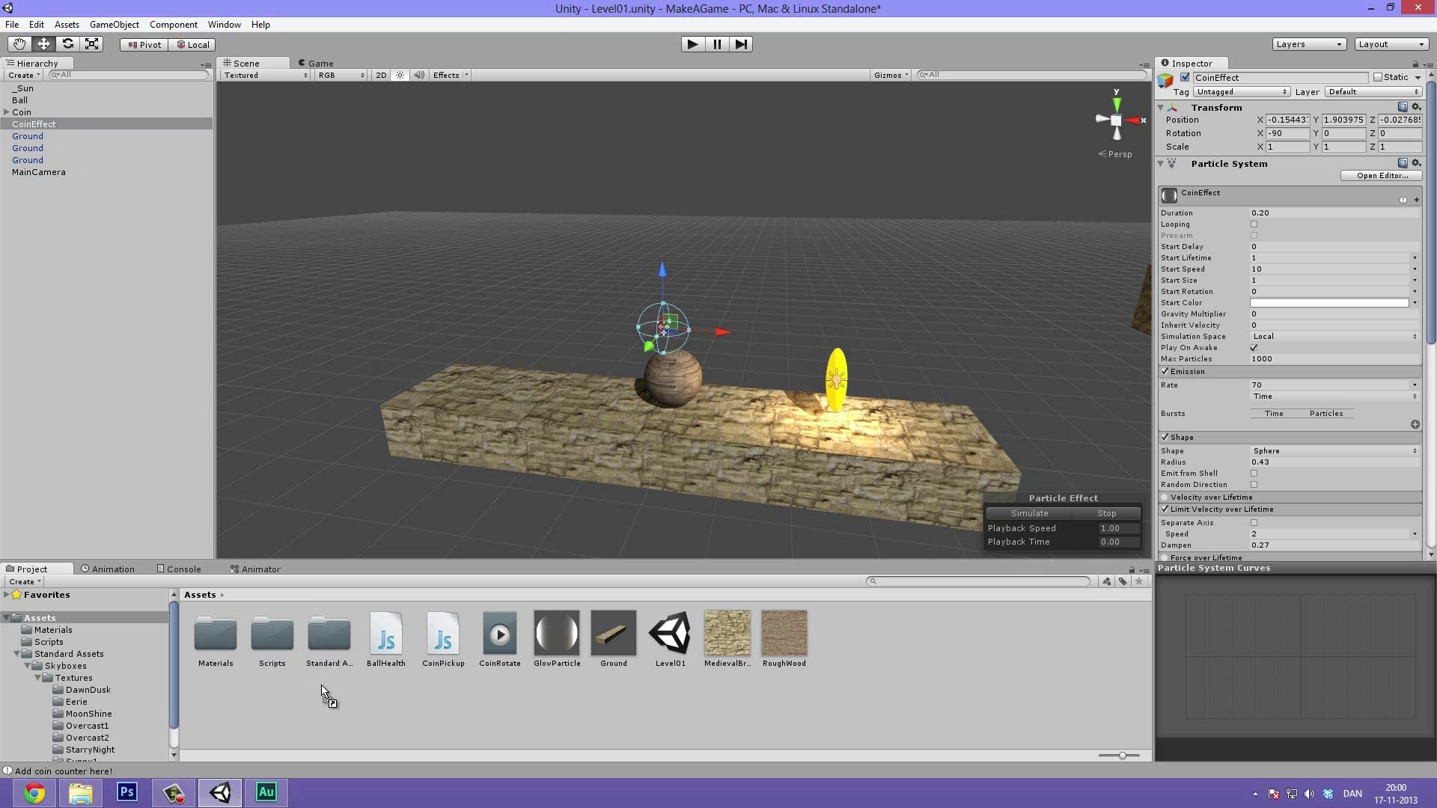
left_click_drag(289, 695, 293, 699)
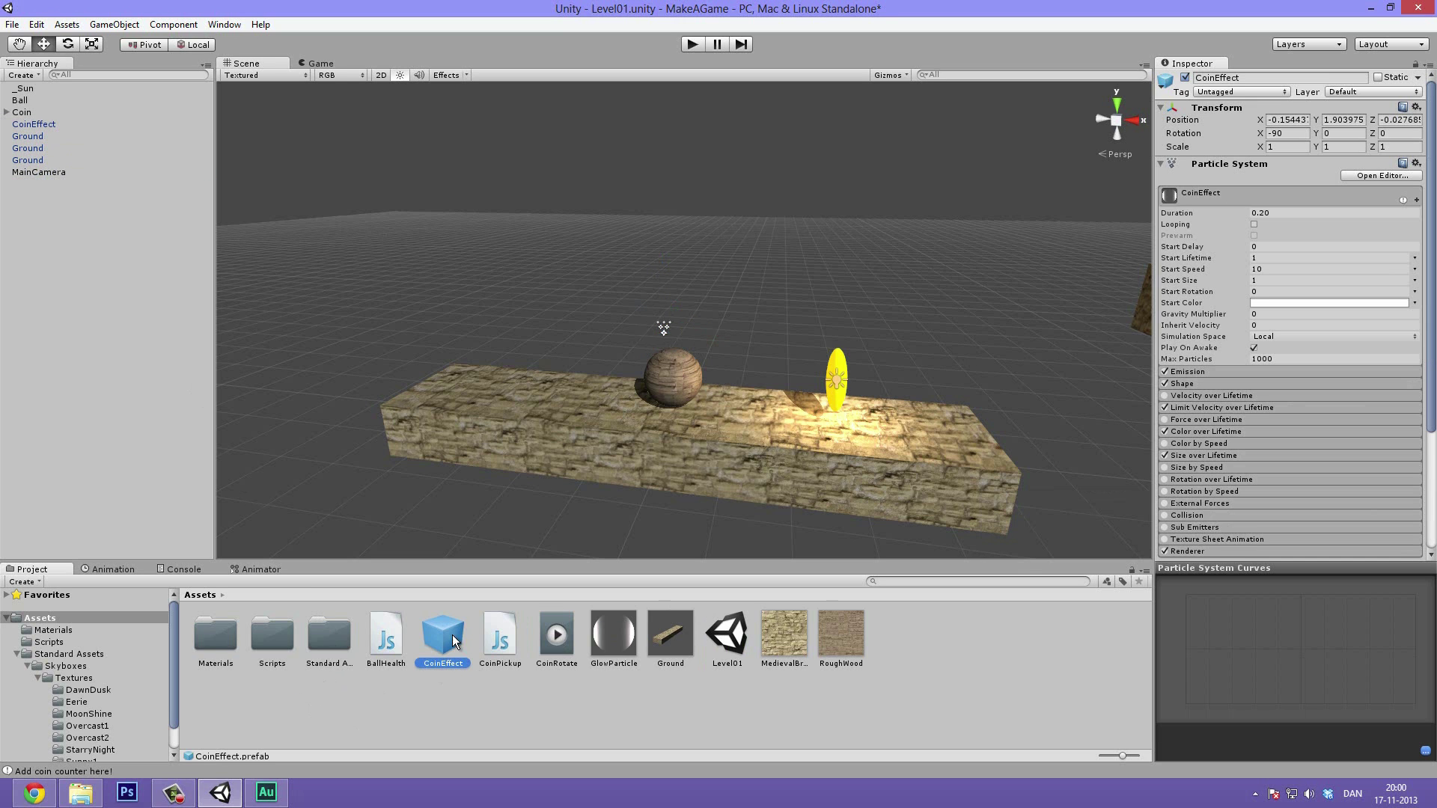
Delete the CoinEffect instance from the scene Hierarchy
left_click(50, 124)
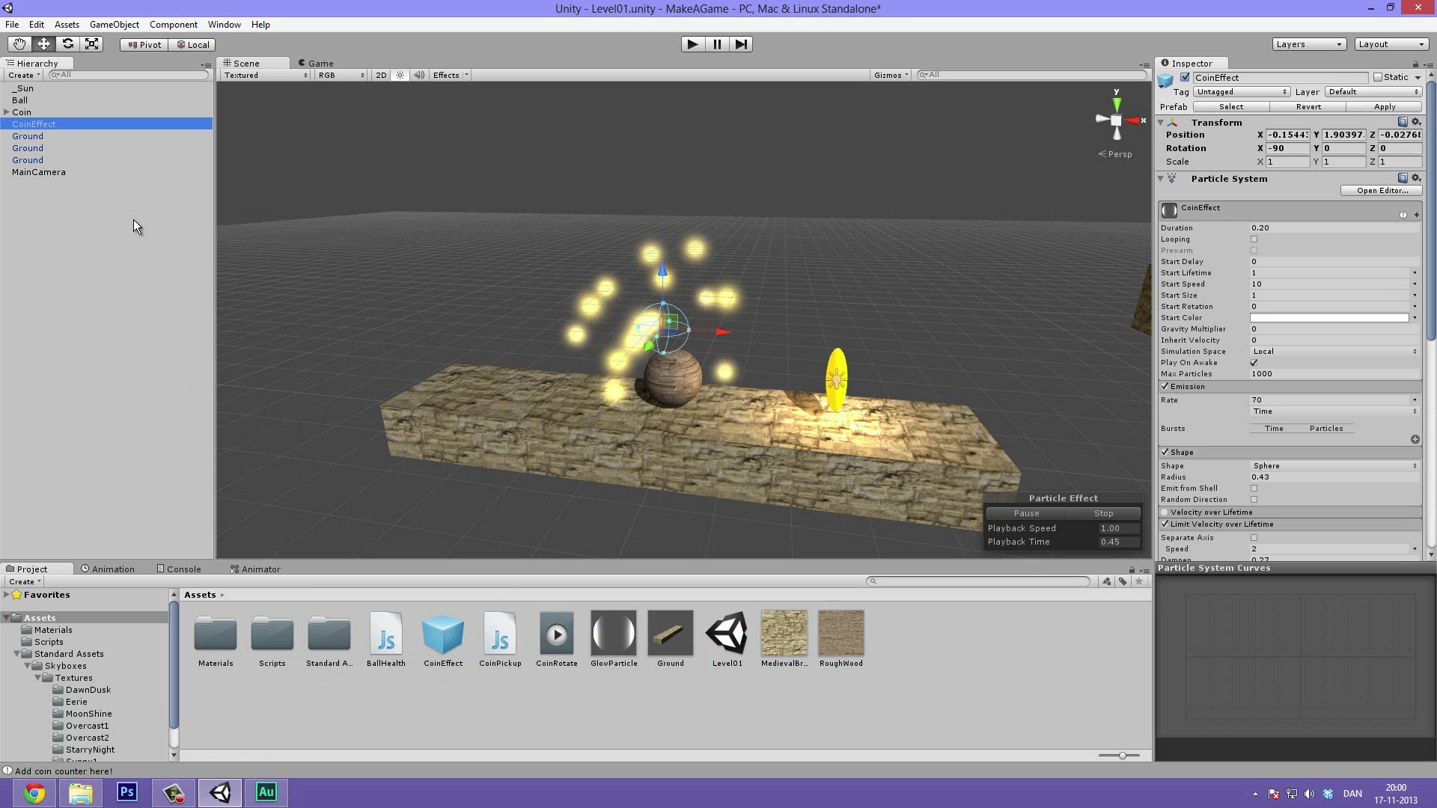
key("Delete")
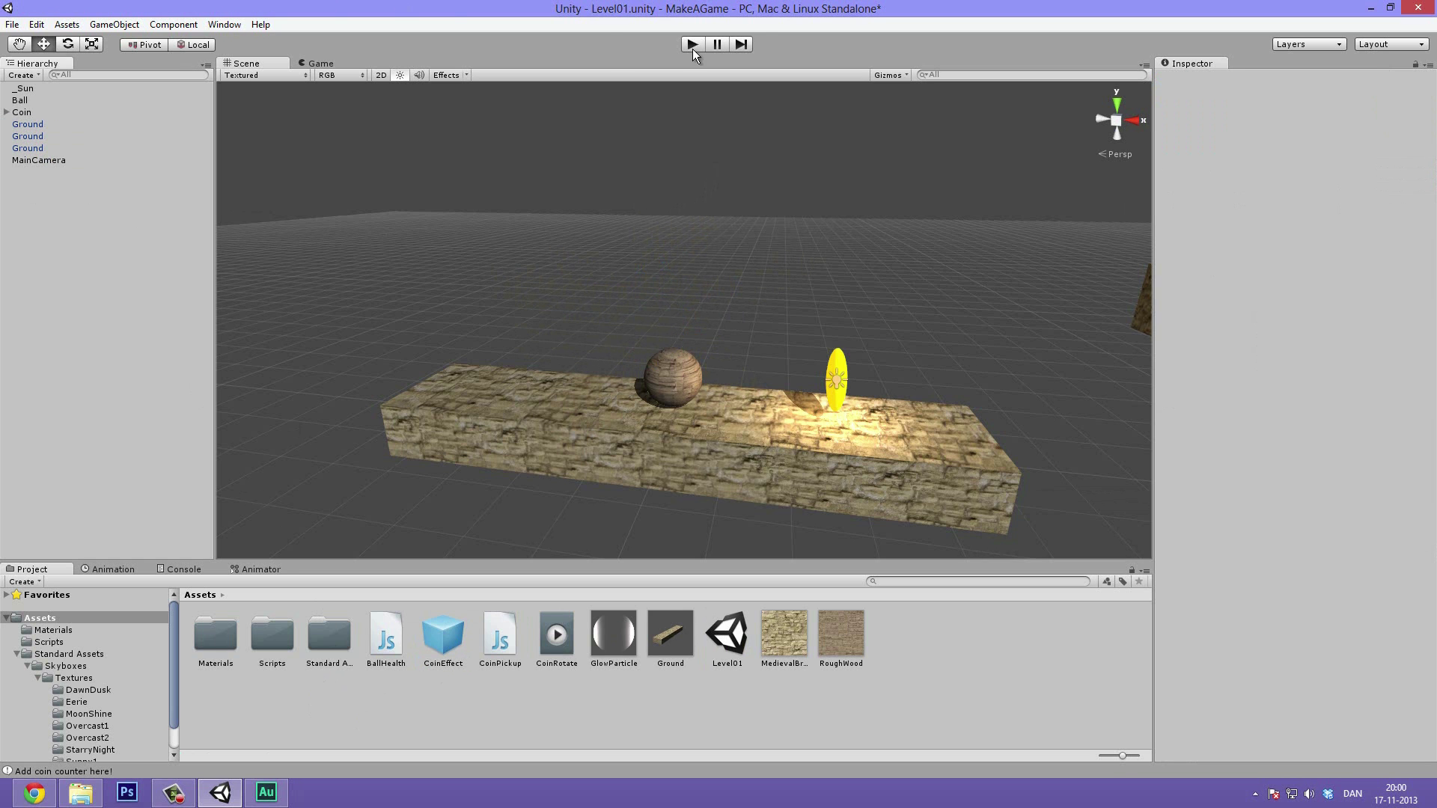
middle_click_drag(814, 206, 724, 141)
left_click_drag(704, 234, 641, 289, "alt")
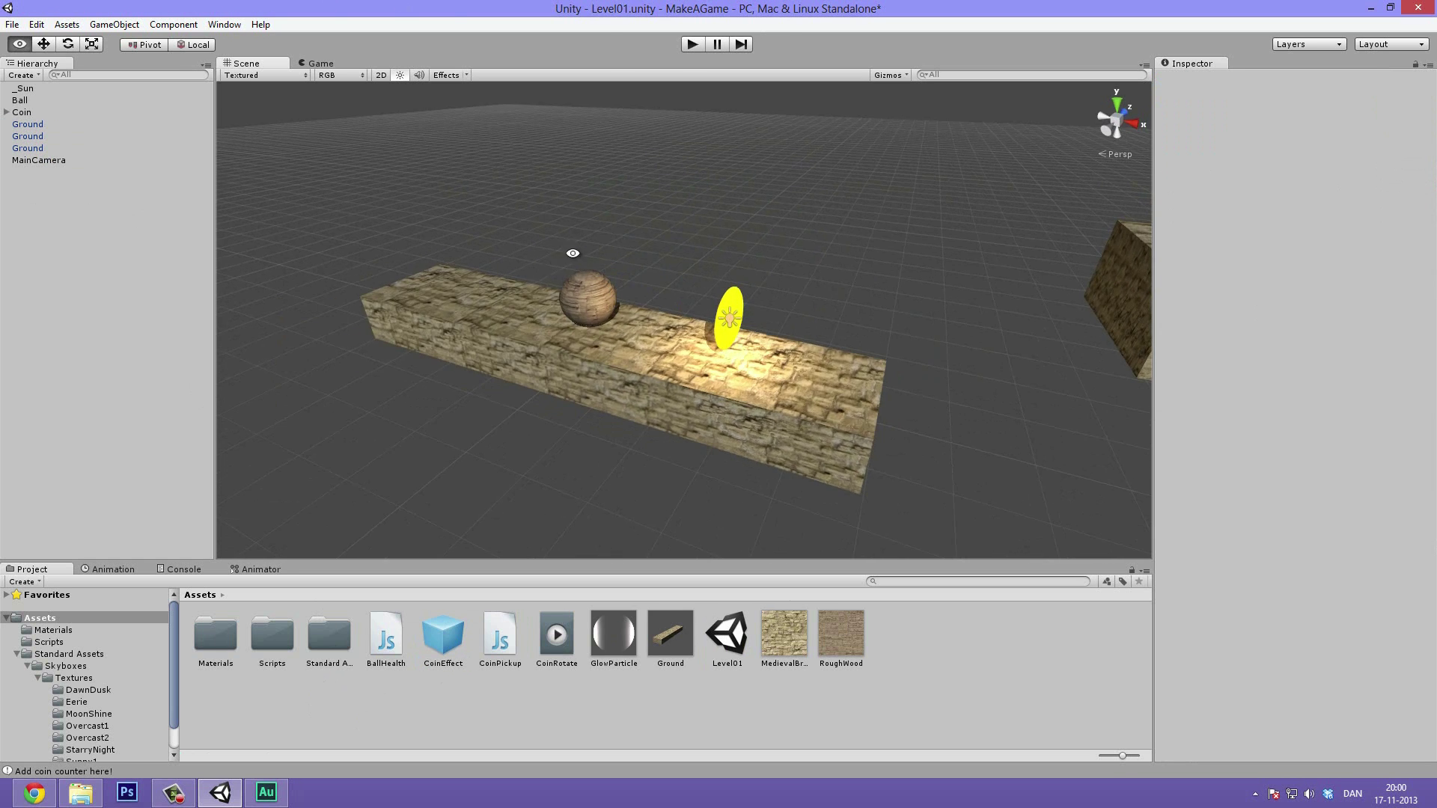
left_click_drag(575, 253, 725, 290, "alt")
Select the Coin and open its CoinPickup script in MonoDevelop
left_click(720, 285)
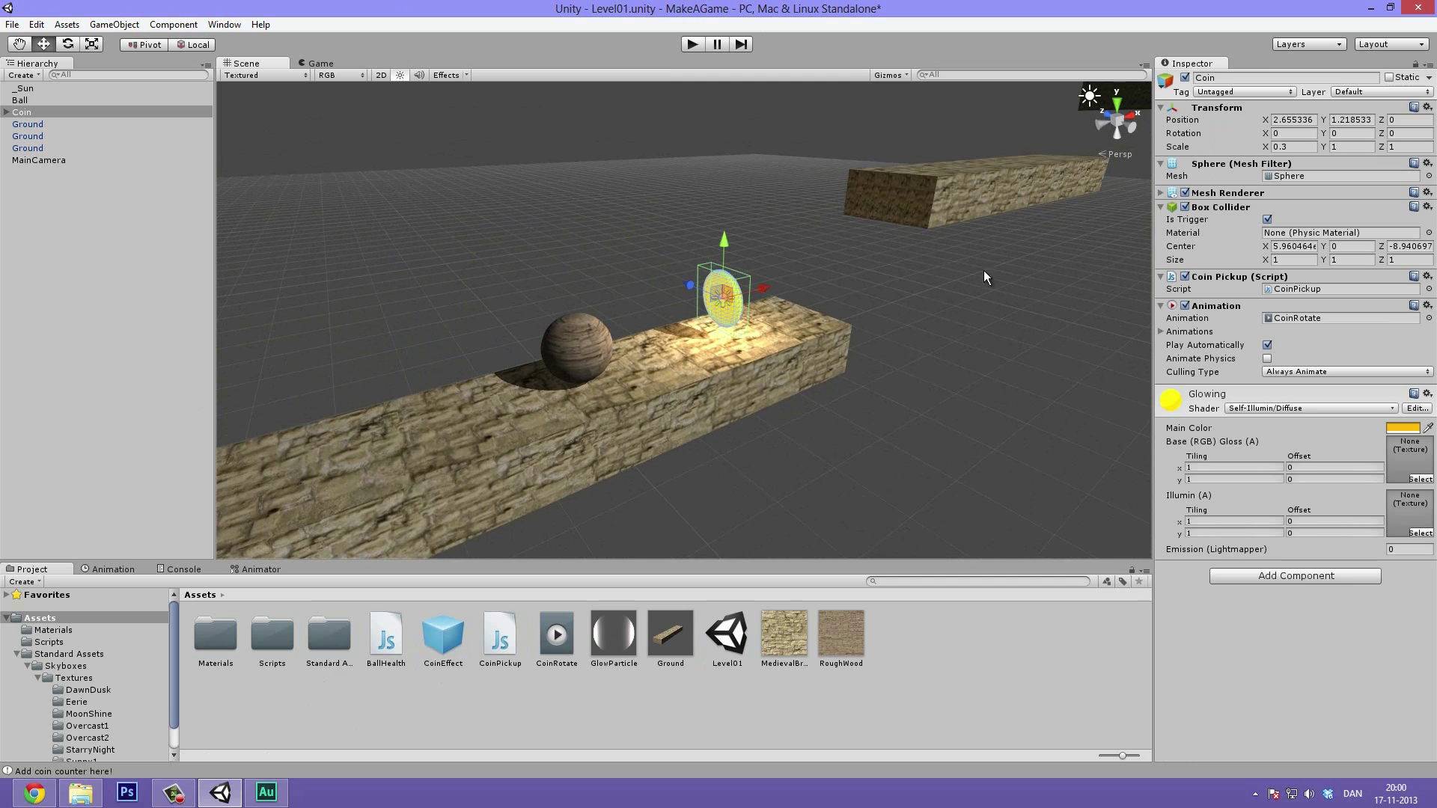
left_click(1268, 285)
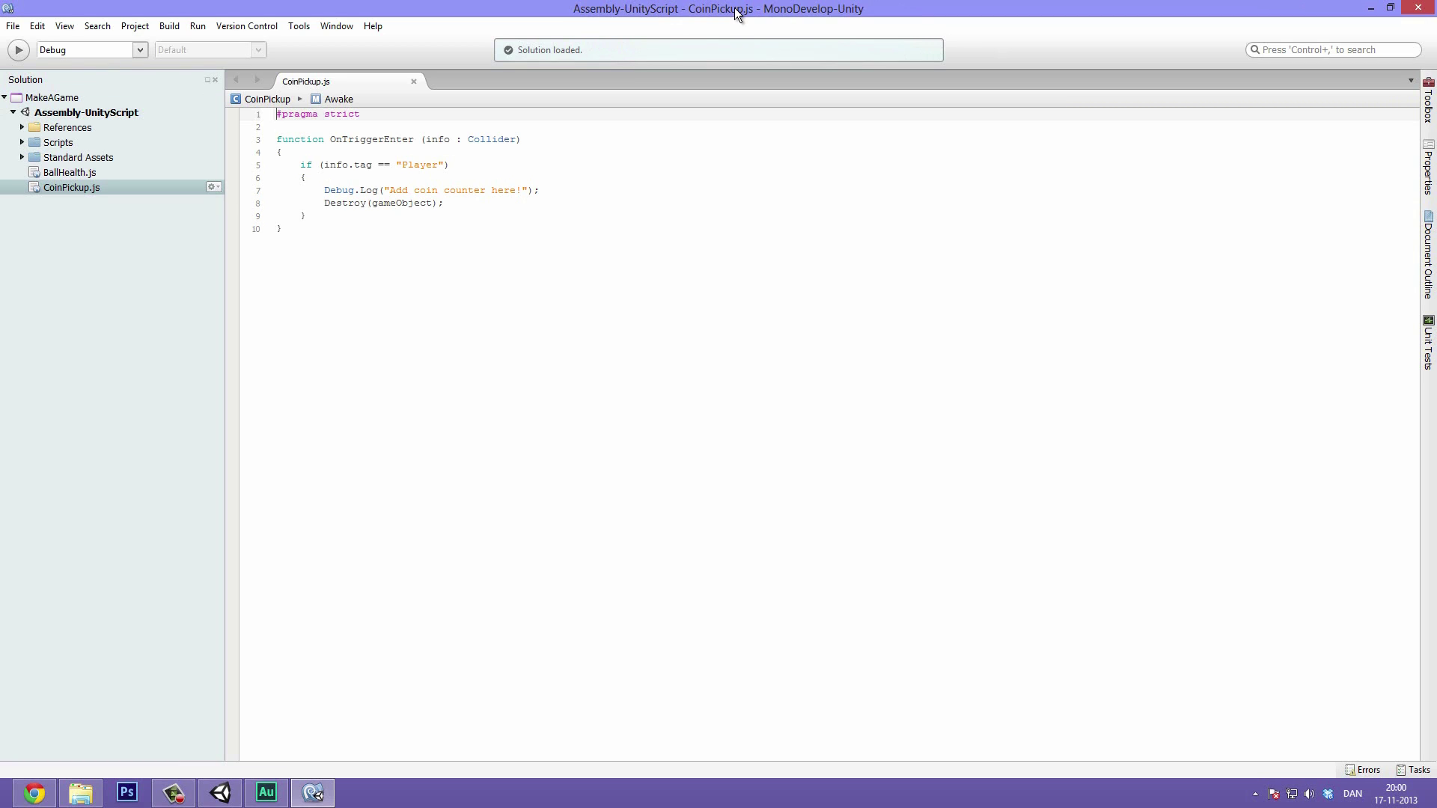
Declare 'var coinEffect : Transform;' below #pragma strict in CoinPickup.js
left_click_drag(701, 7, 658, 34)
double_click(660, 34)
left_click(481, 189)
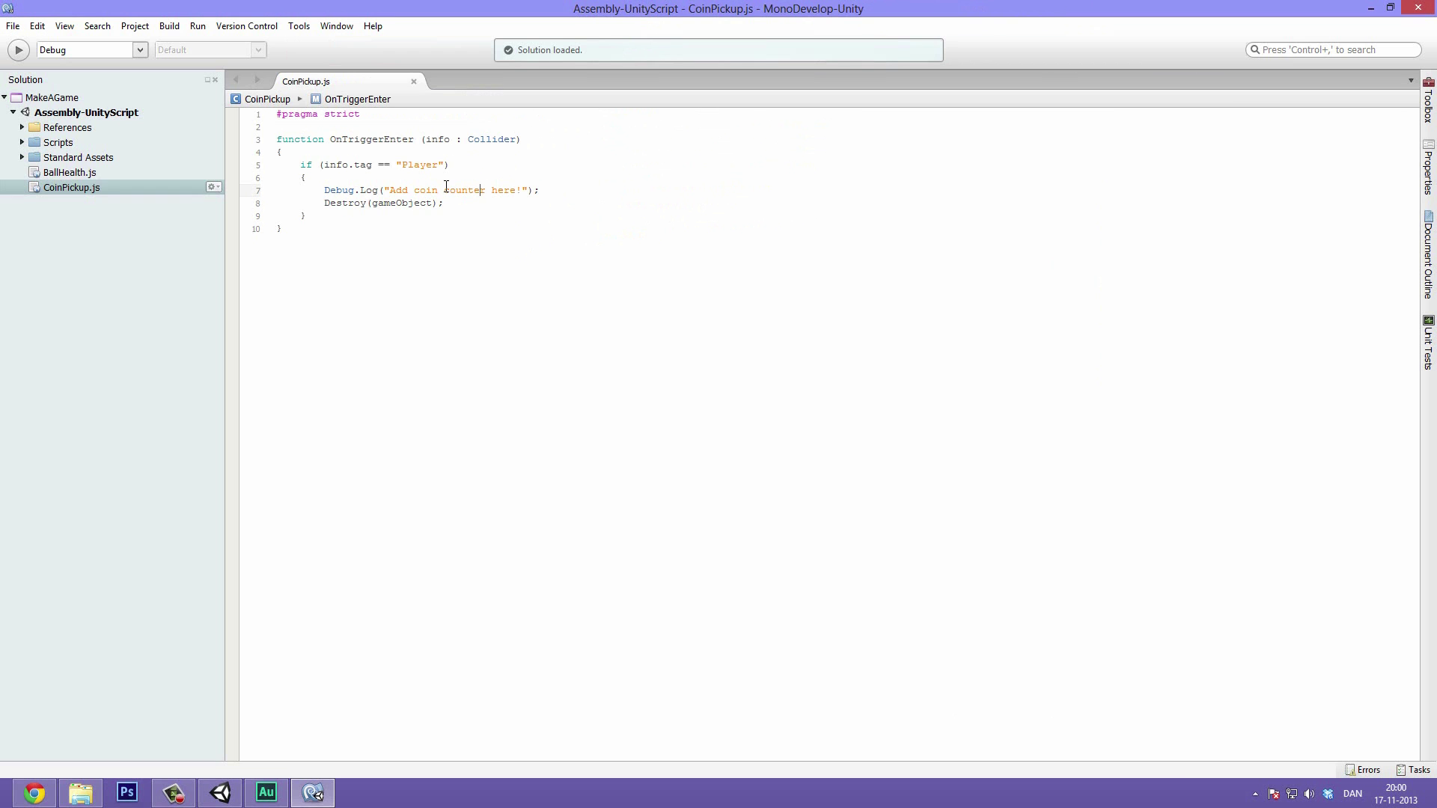
left_click(414, 179)
key("Down")
key("Down")
key("Down")
key("Up")
key("Up")
key("Up")
key("Up")
key("Up")
key("Up")
key("Up")
key("Return")
key("Return")
key("Up")
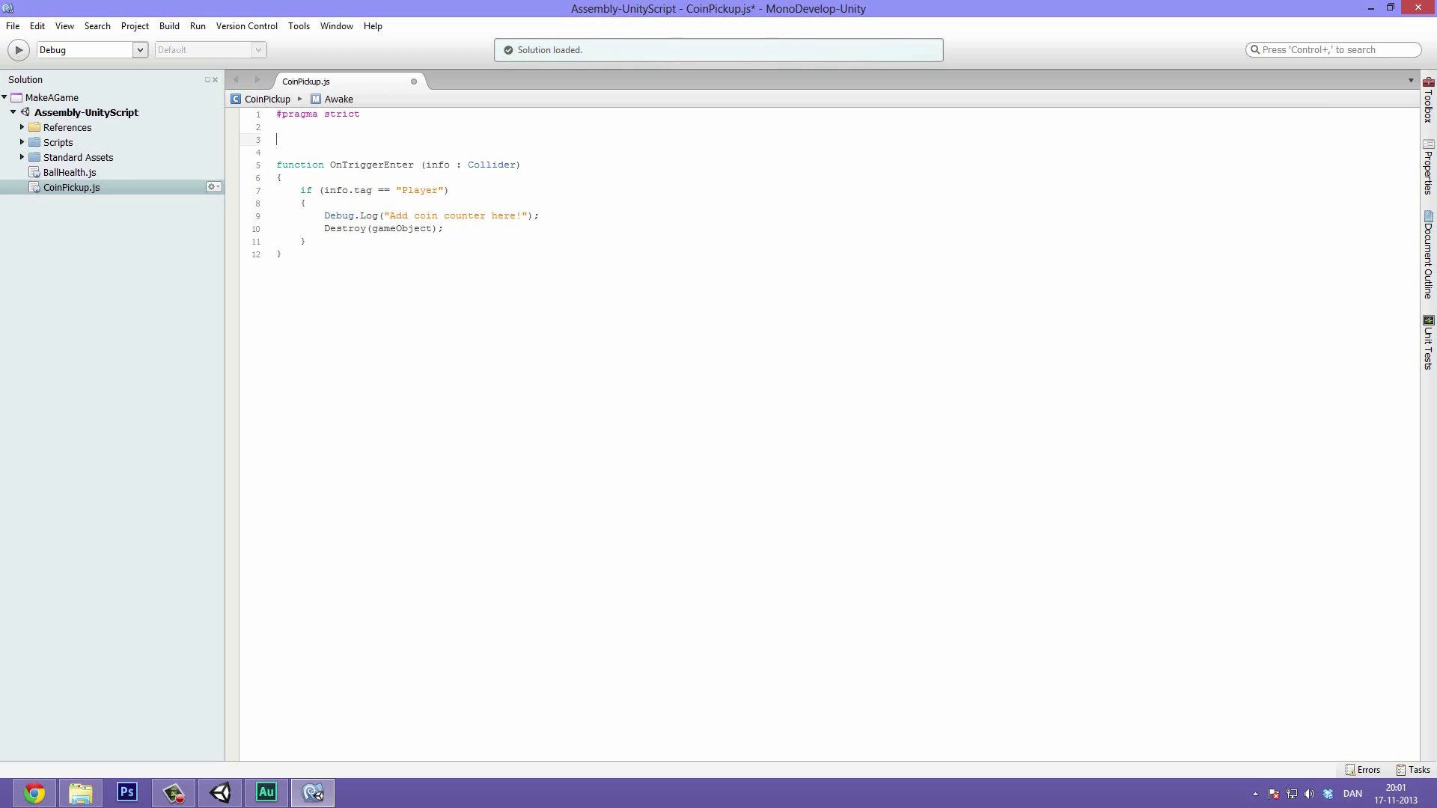
type("var coinEffec")
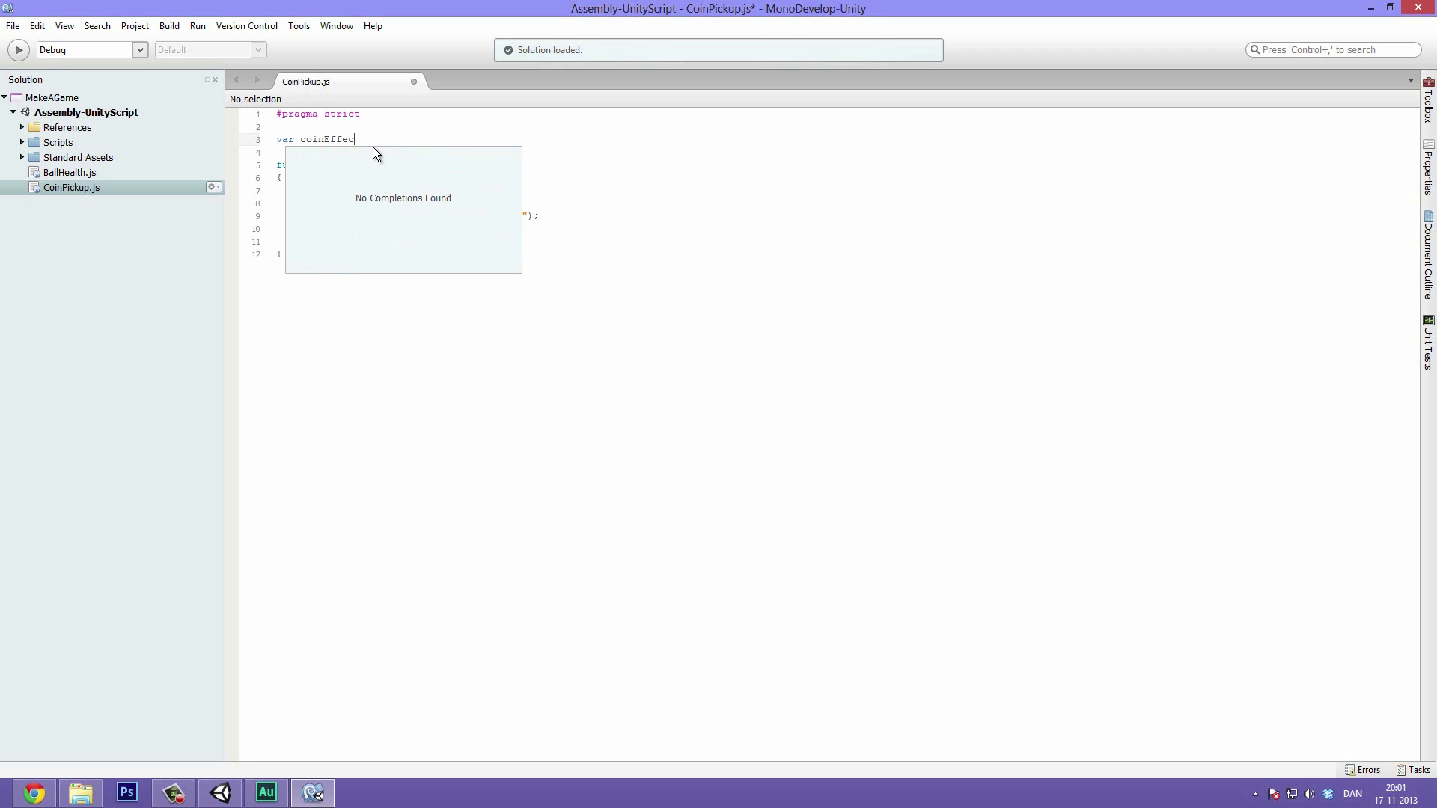
type("t : Transform;")
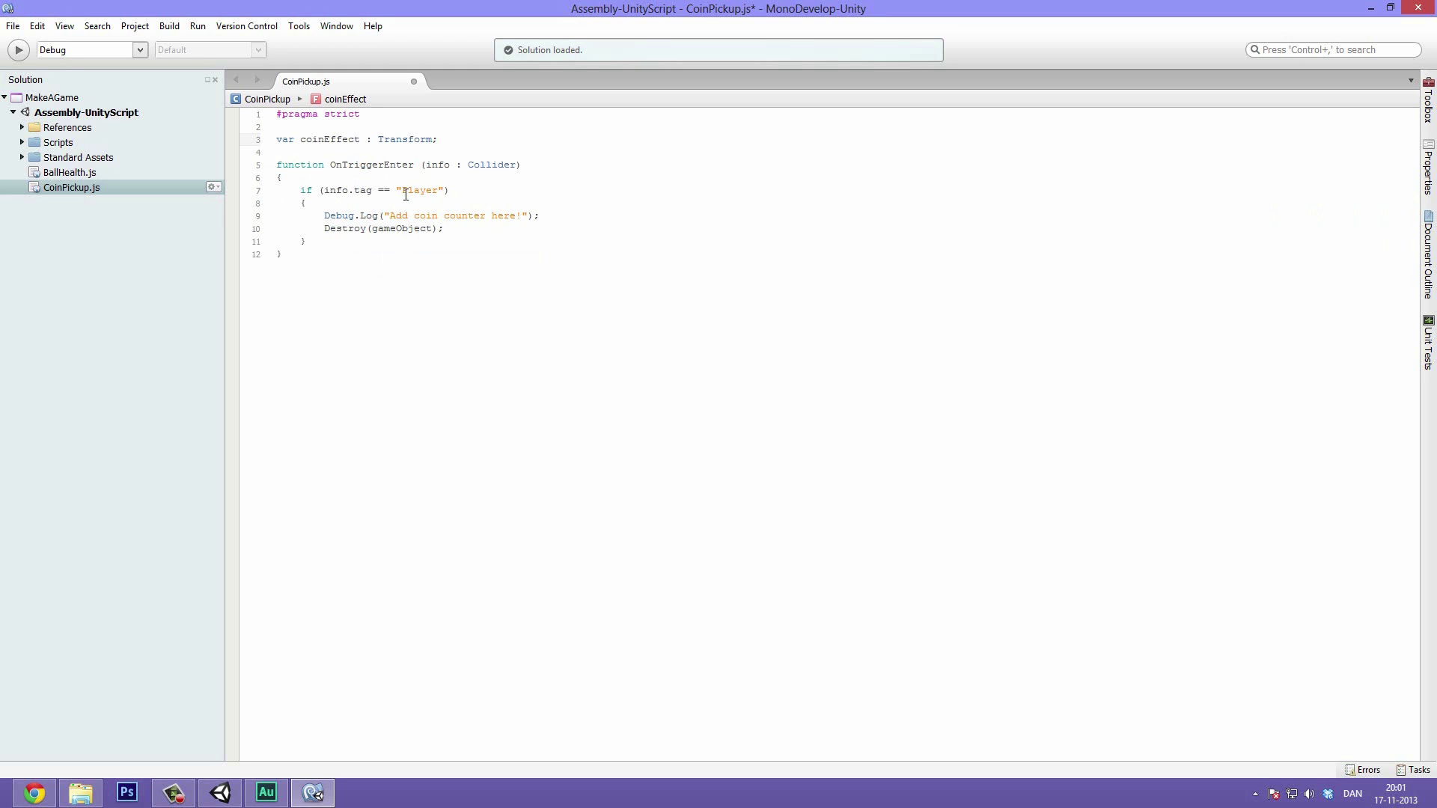
left_click_drag(457, 140, 275, 138)
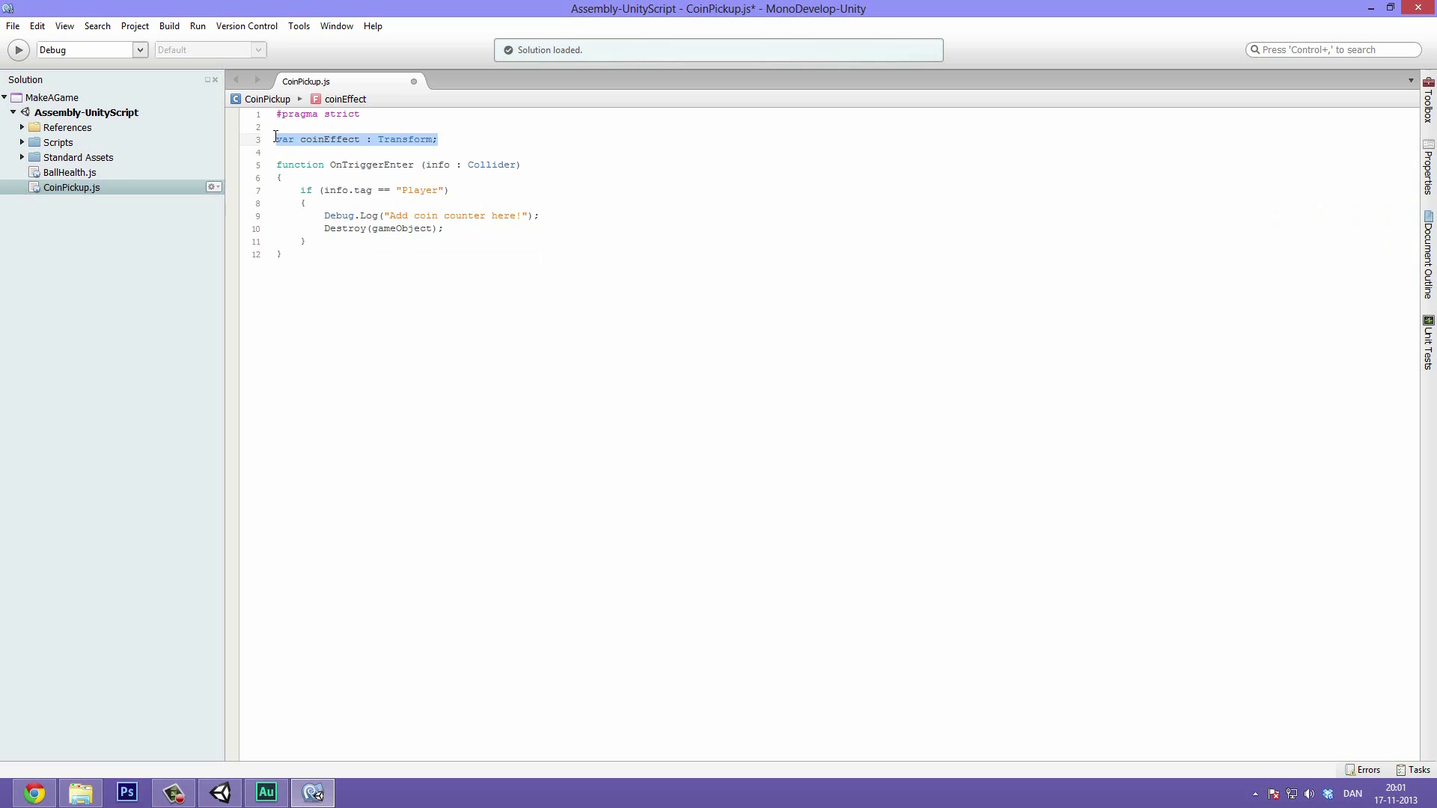
left_click(410, 140)
double_click(410, 140)
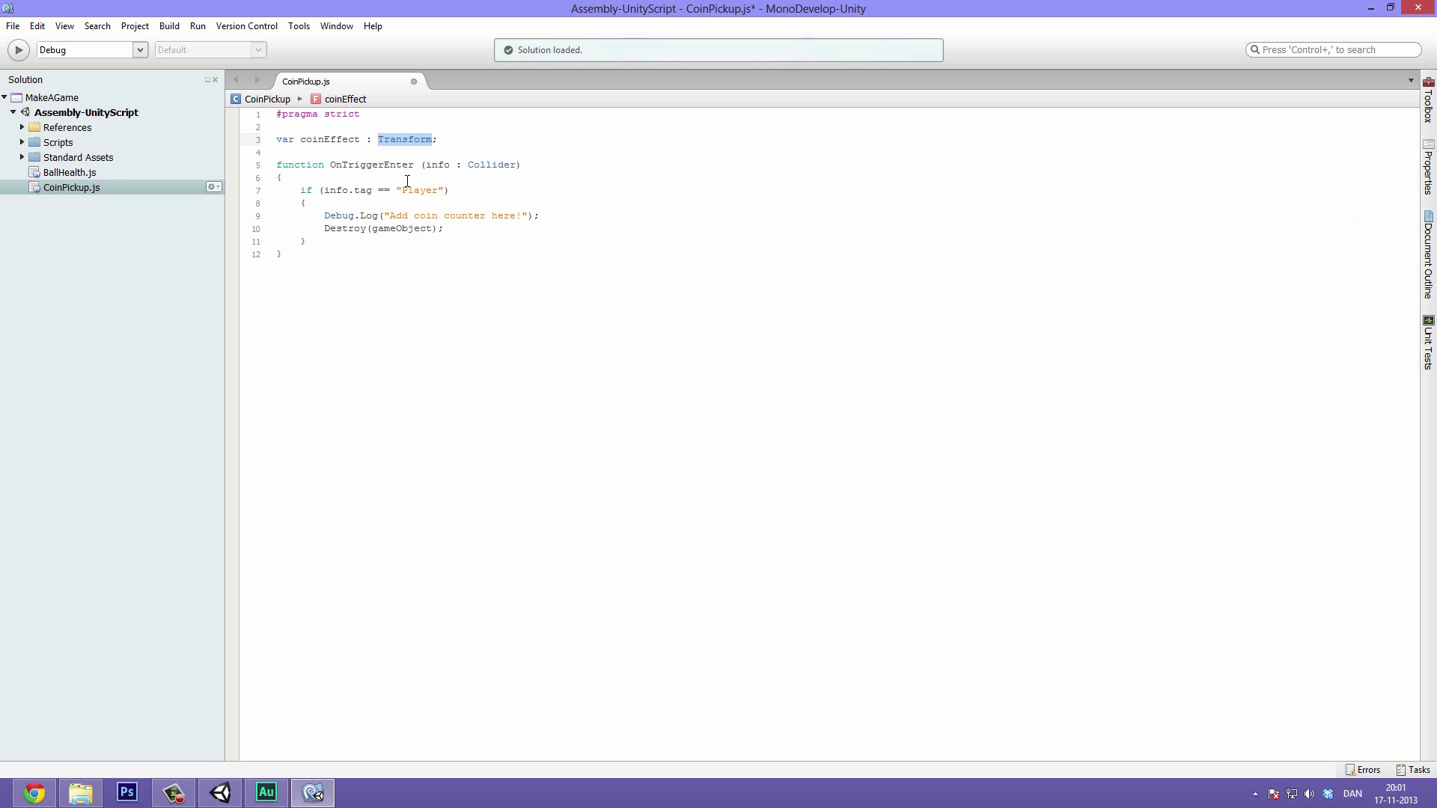
Open an empty line after the Debug.Log call
left_click(410, 190)
left_click(397, 228)
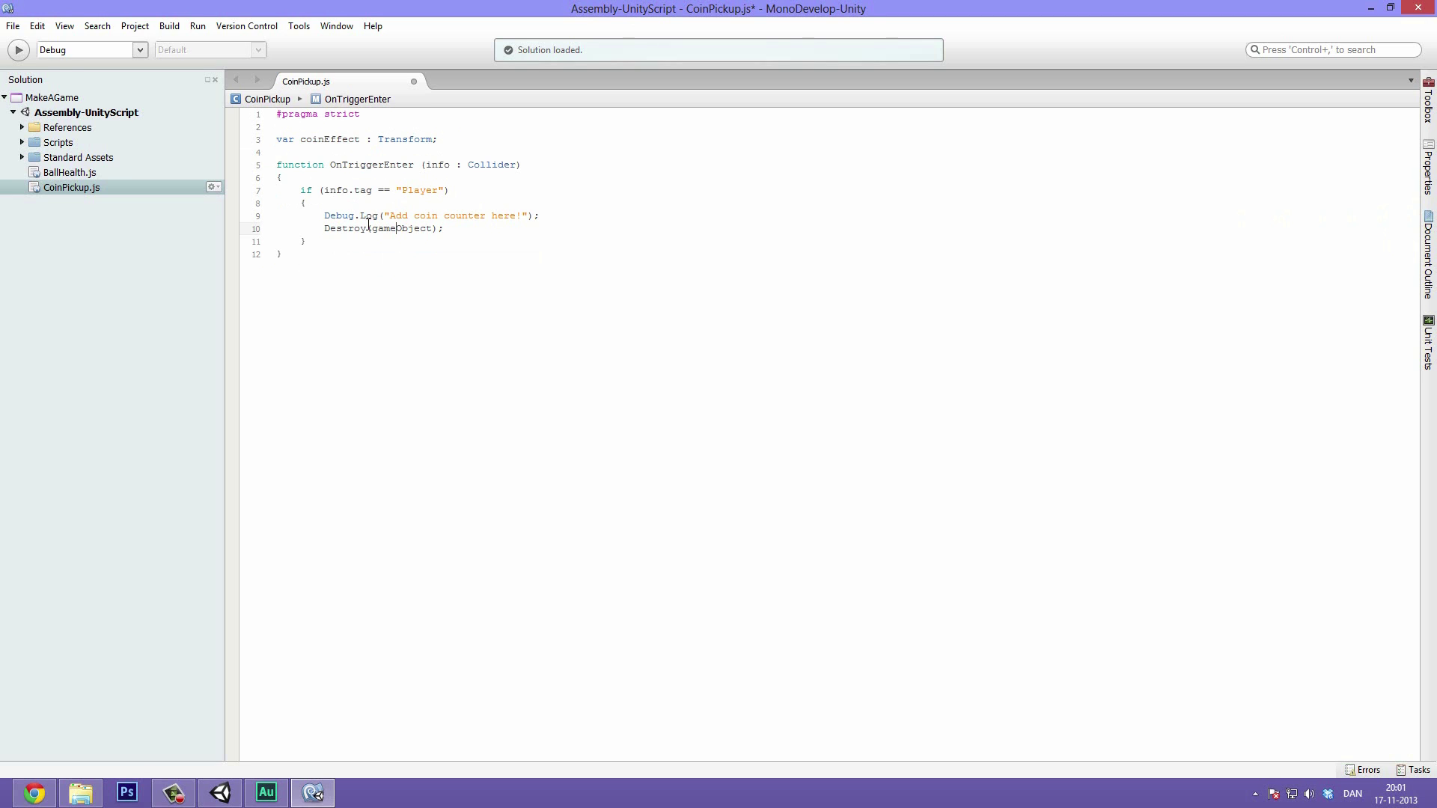
left_click(542, 205)
double_click(354, 216)
left_click(569, 215)
key("Return")
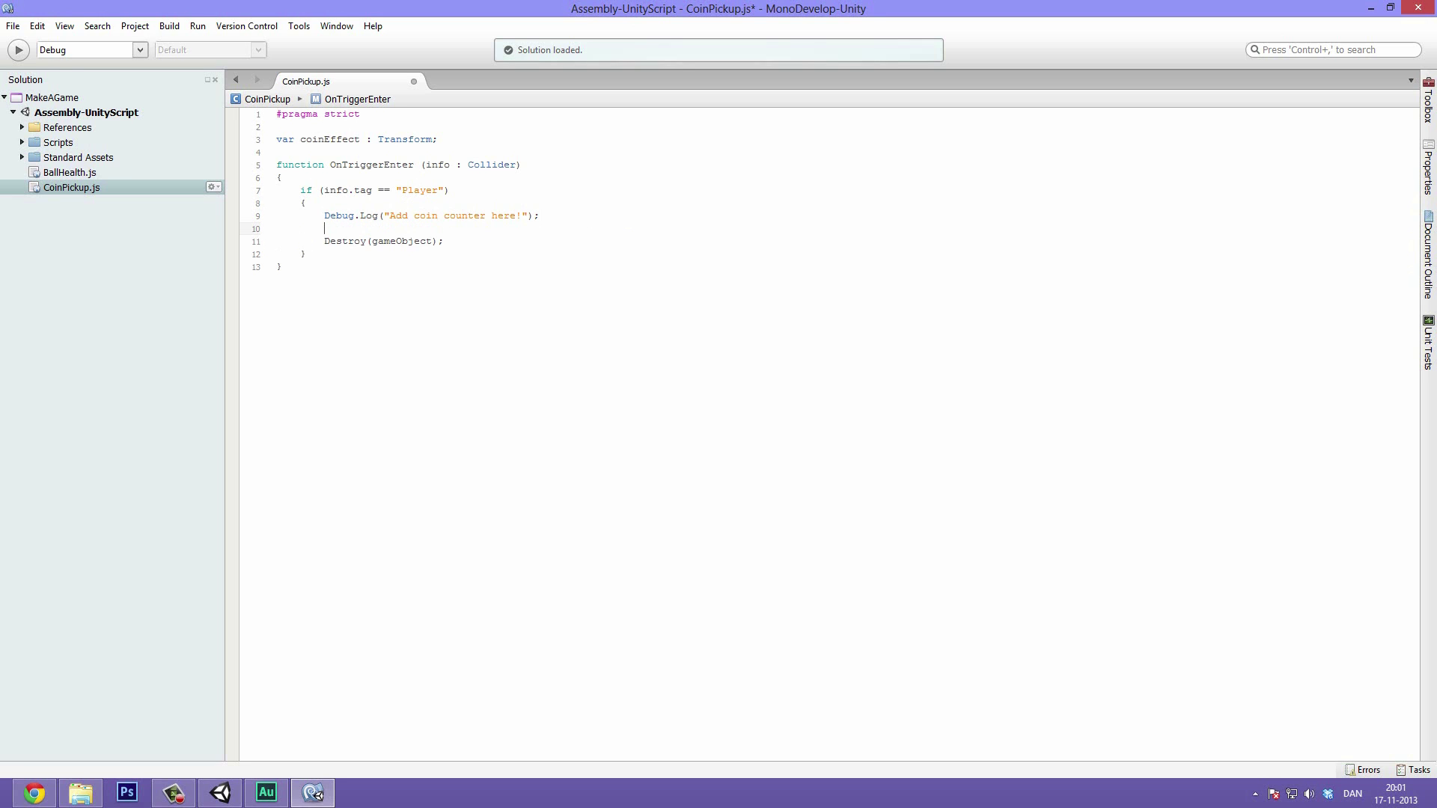
Start an Instantiate( call on the new line after Debug.Log
type("Instan")
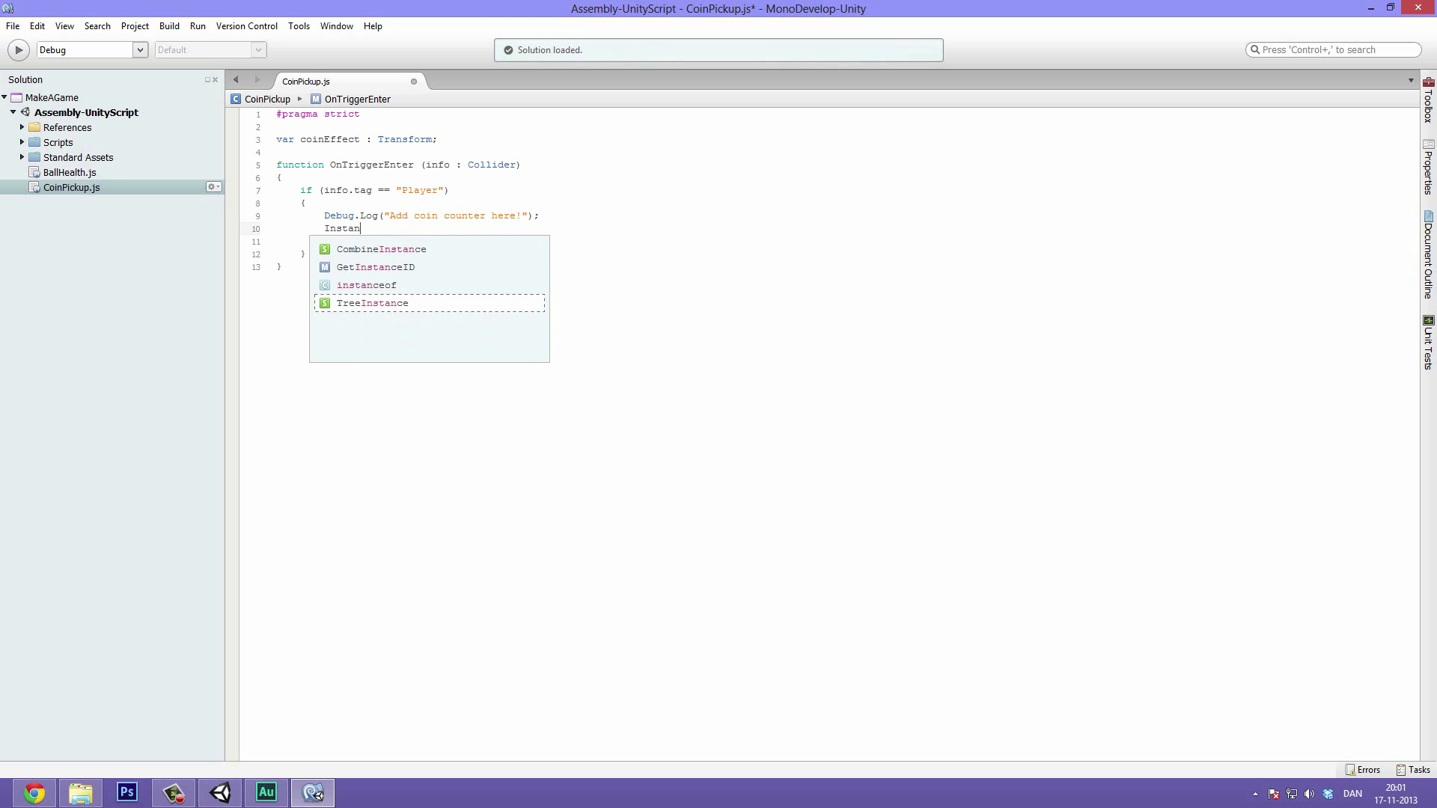
type("tiate")
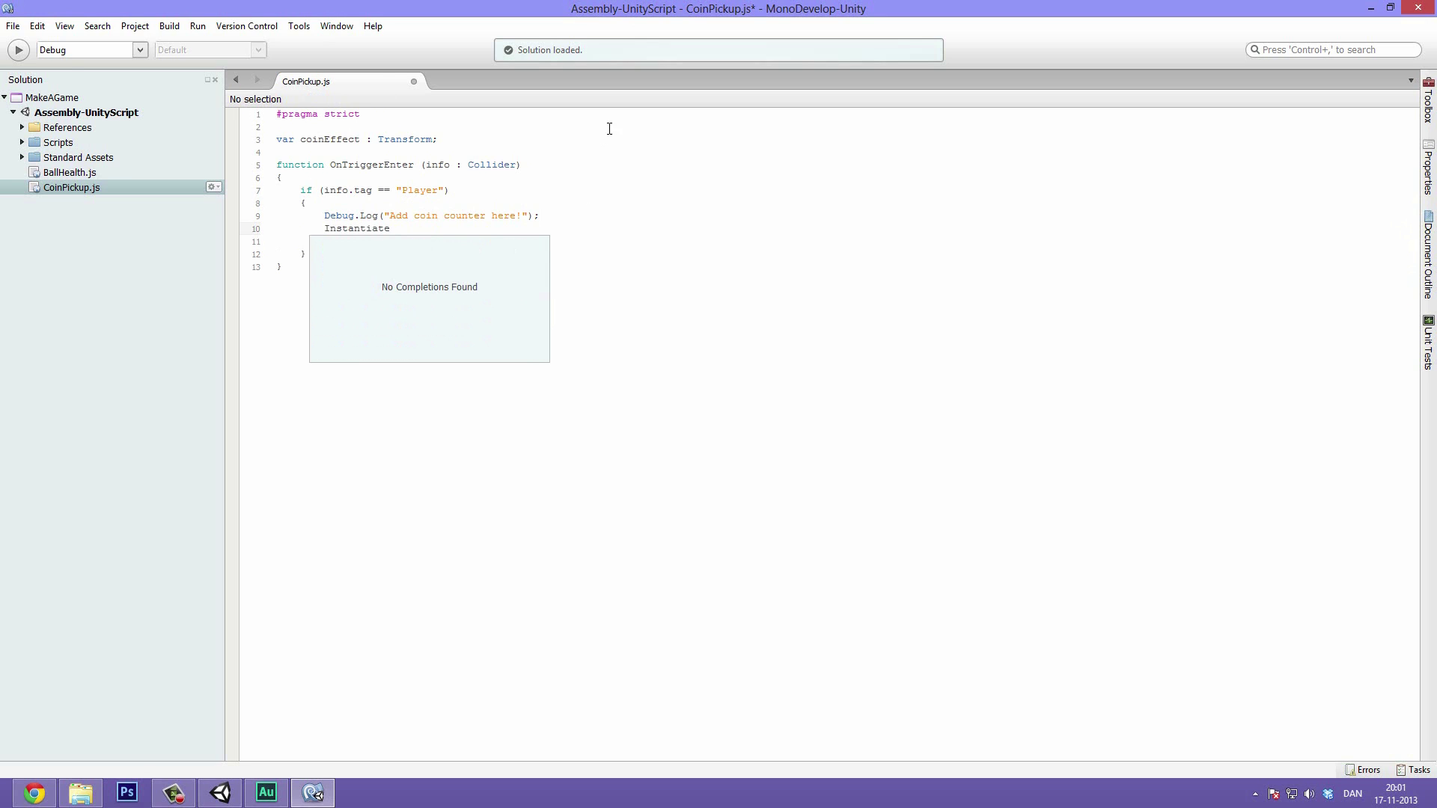
left_click(571, 151)
left_click_drag(447, 241, 300, 241)
left_click(456, 232)
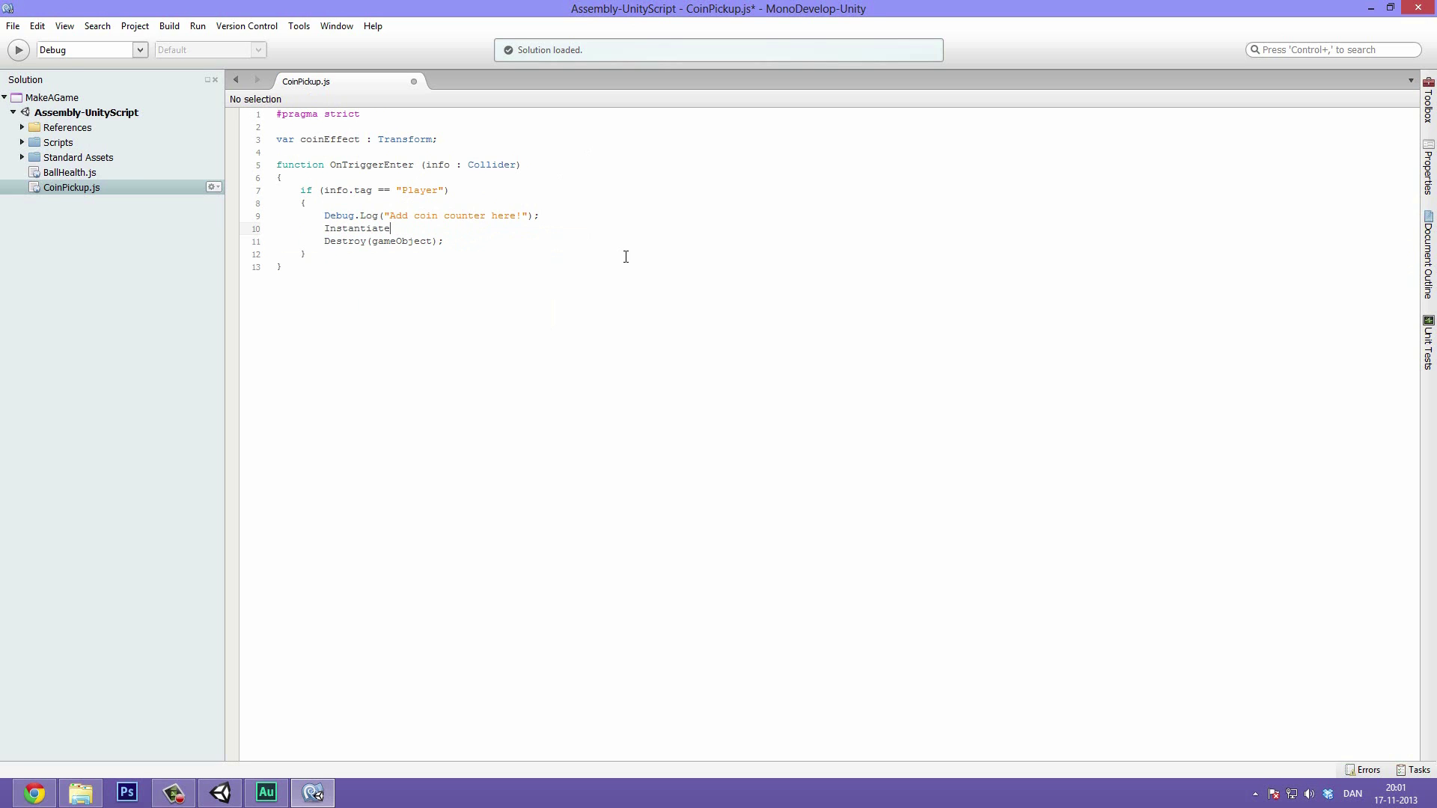
type("(")
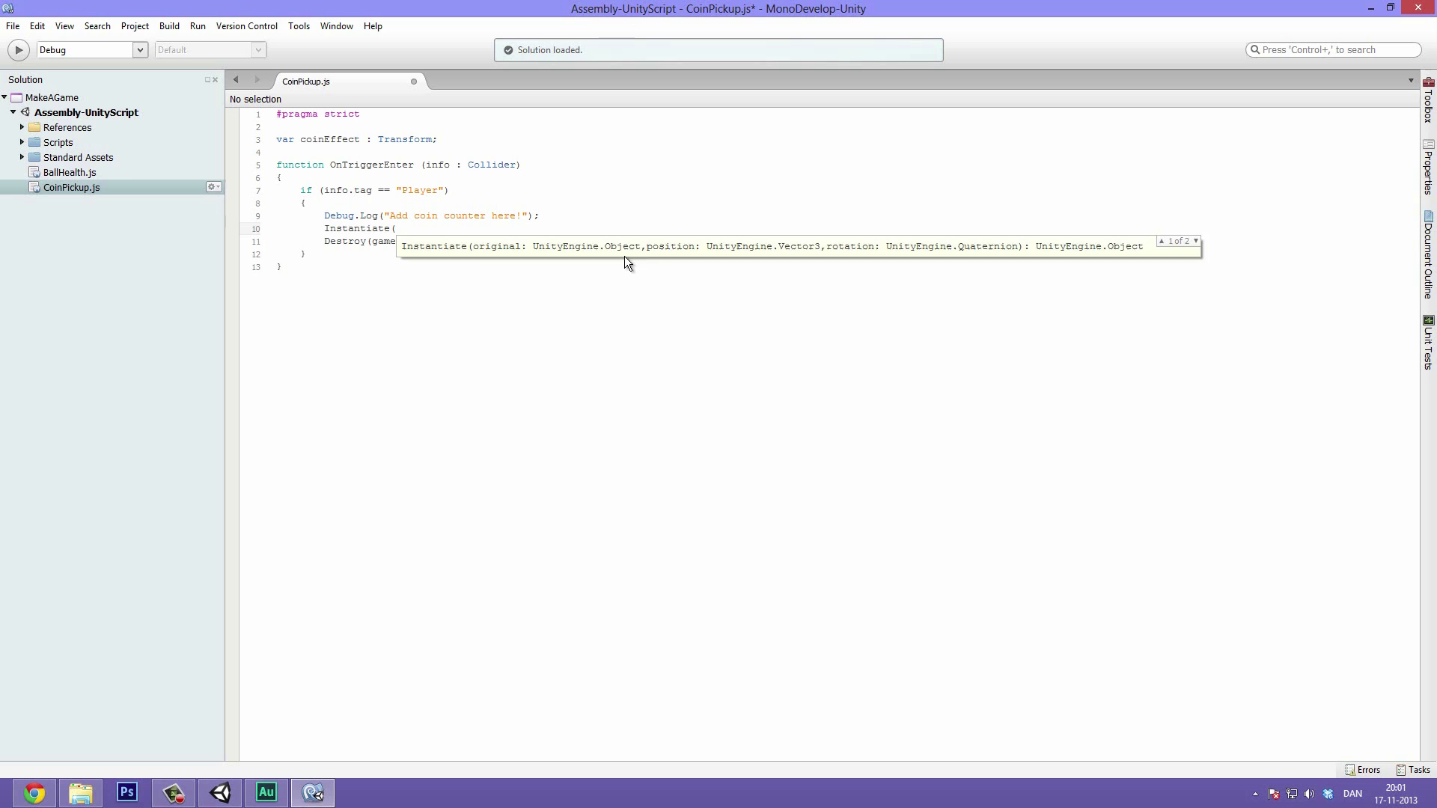
Pass coinEffect, transform.position and transform.rotation to Instantiate, then save the script
type("coinE")
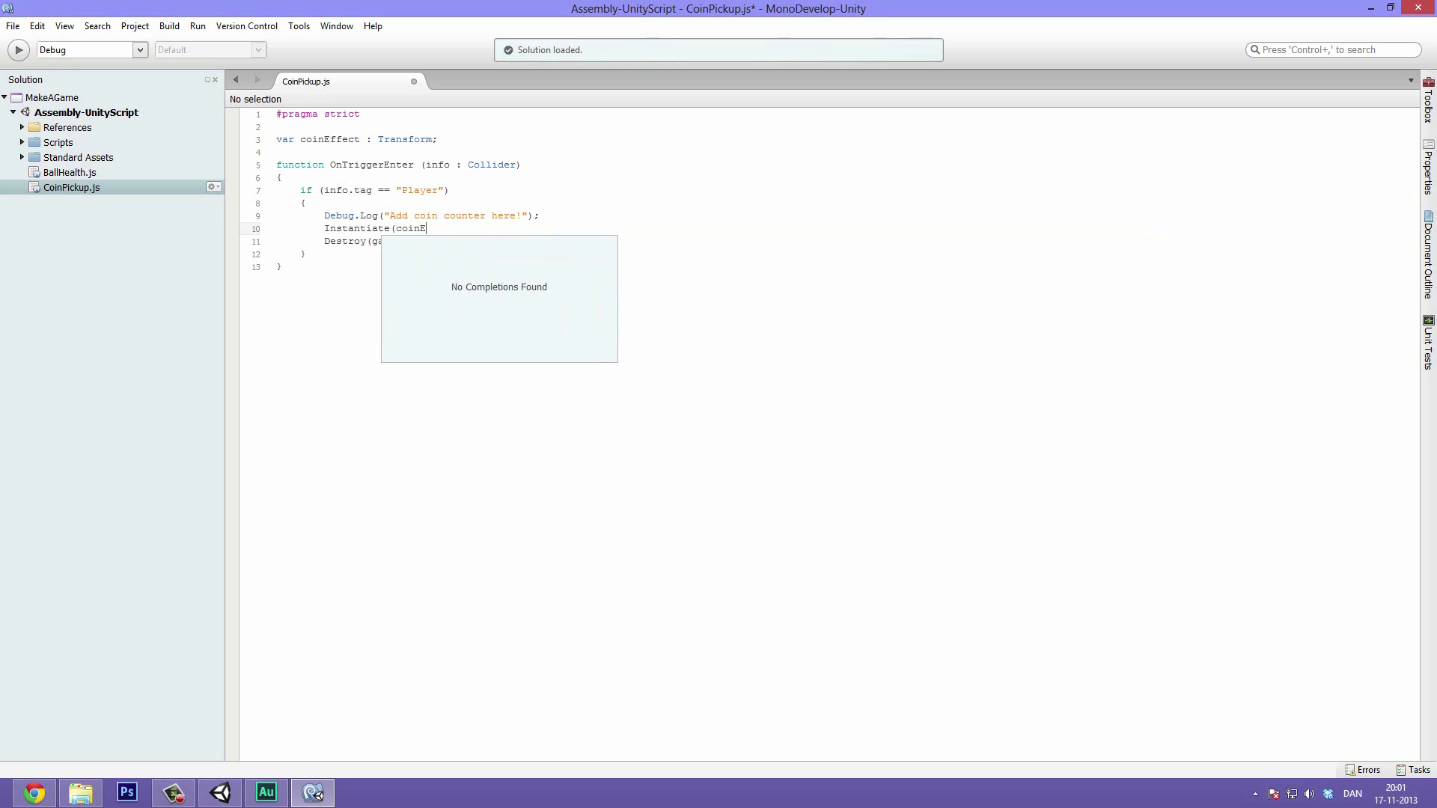
type("ffect,")
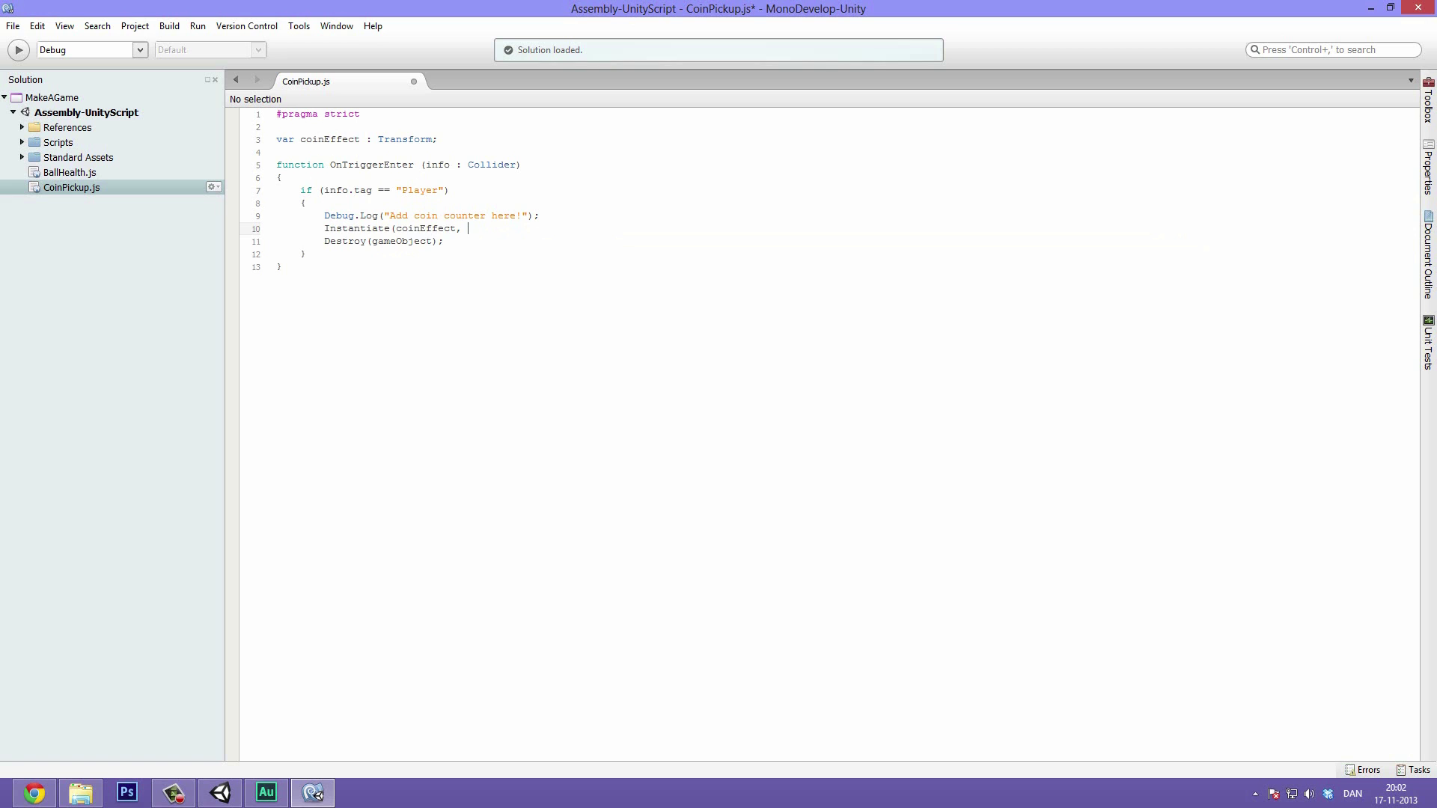
type(" tran")
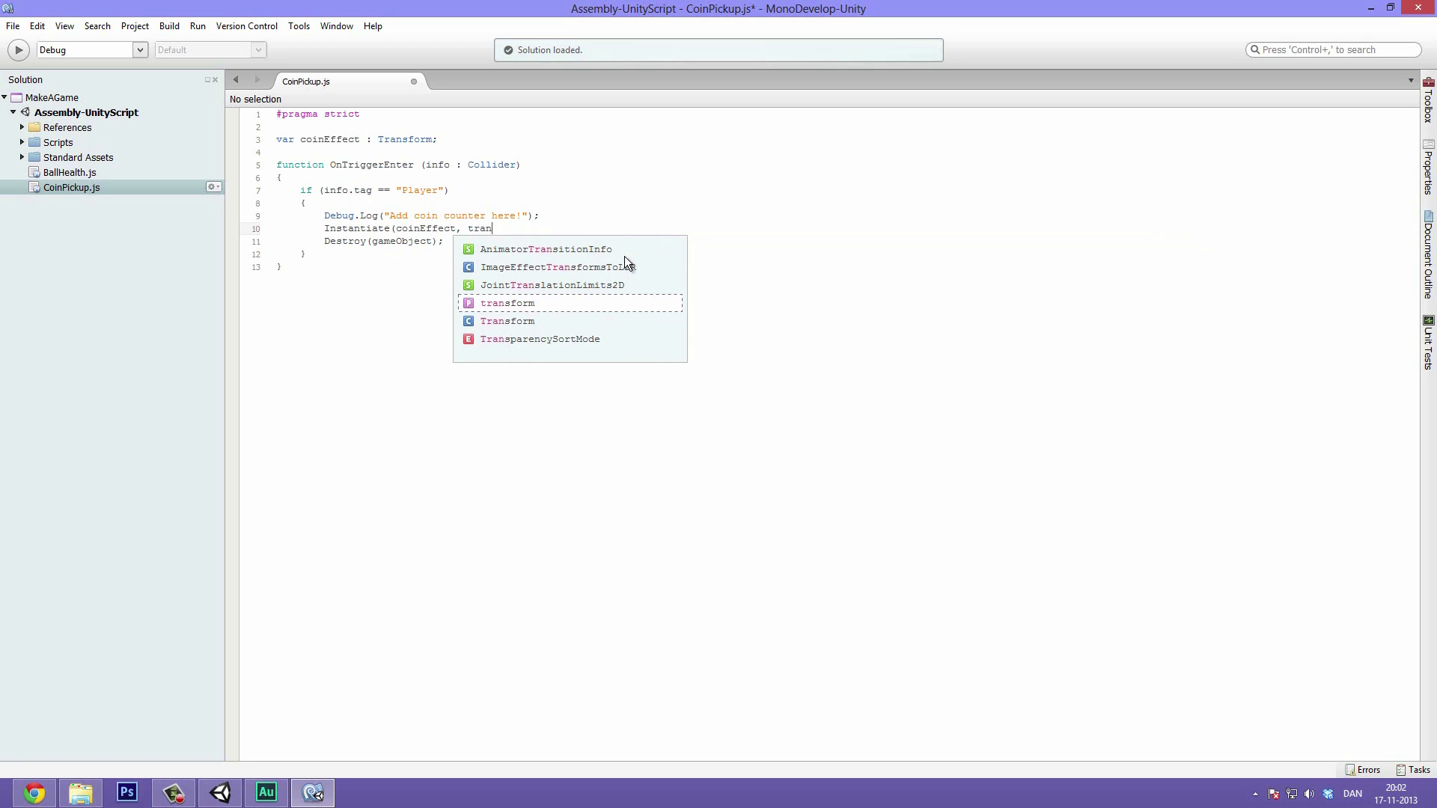
type("sform.position,")
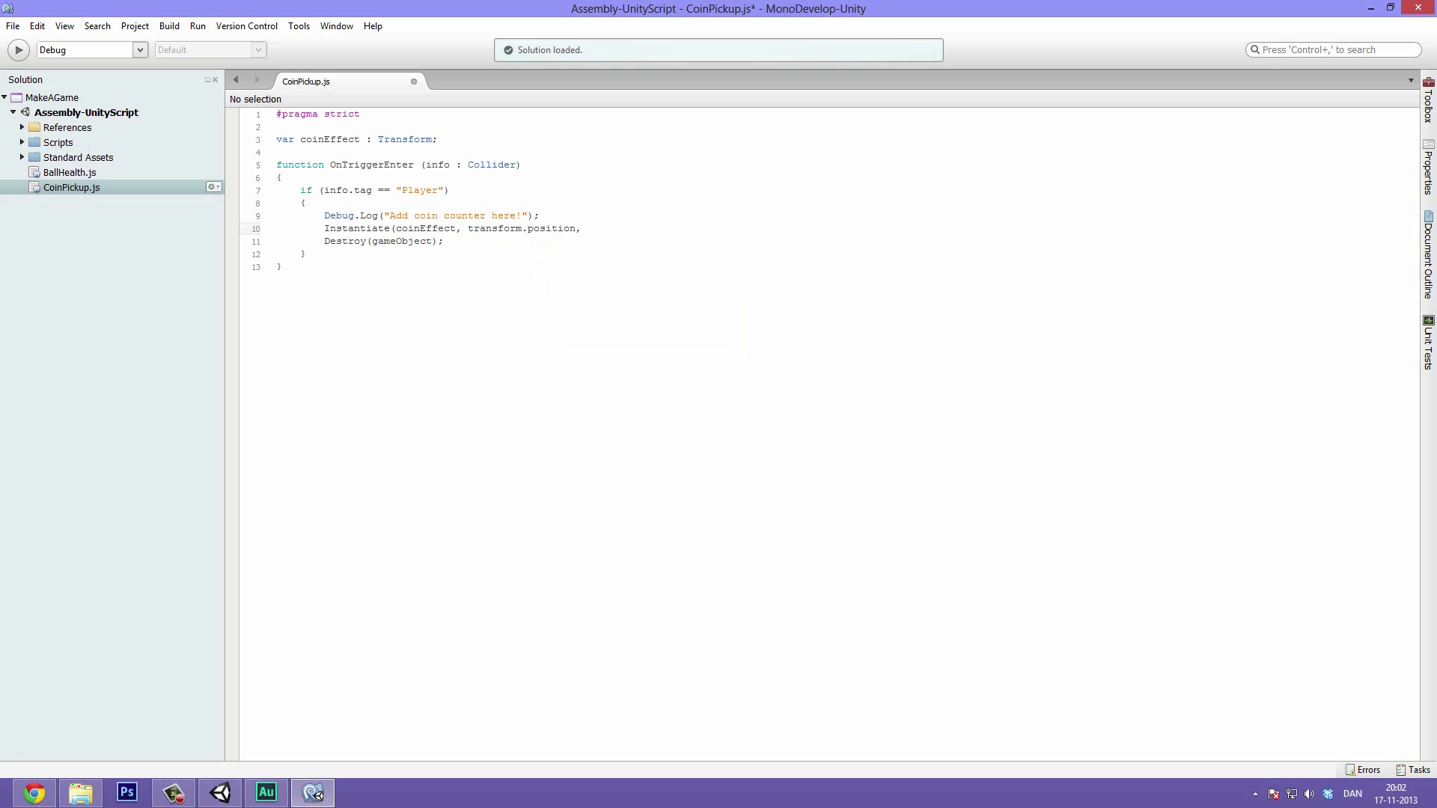
type("transform.")
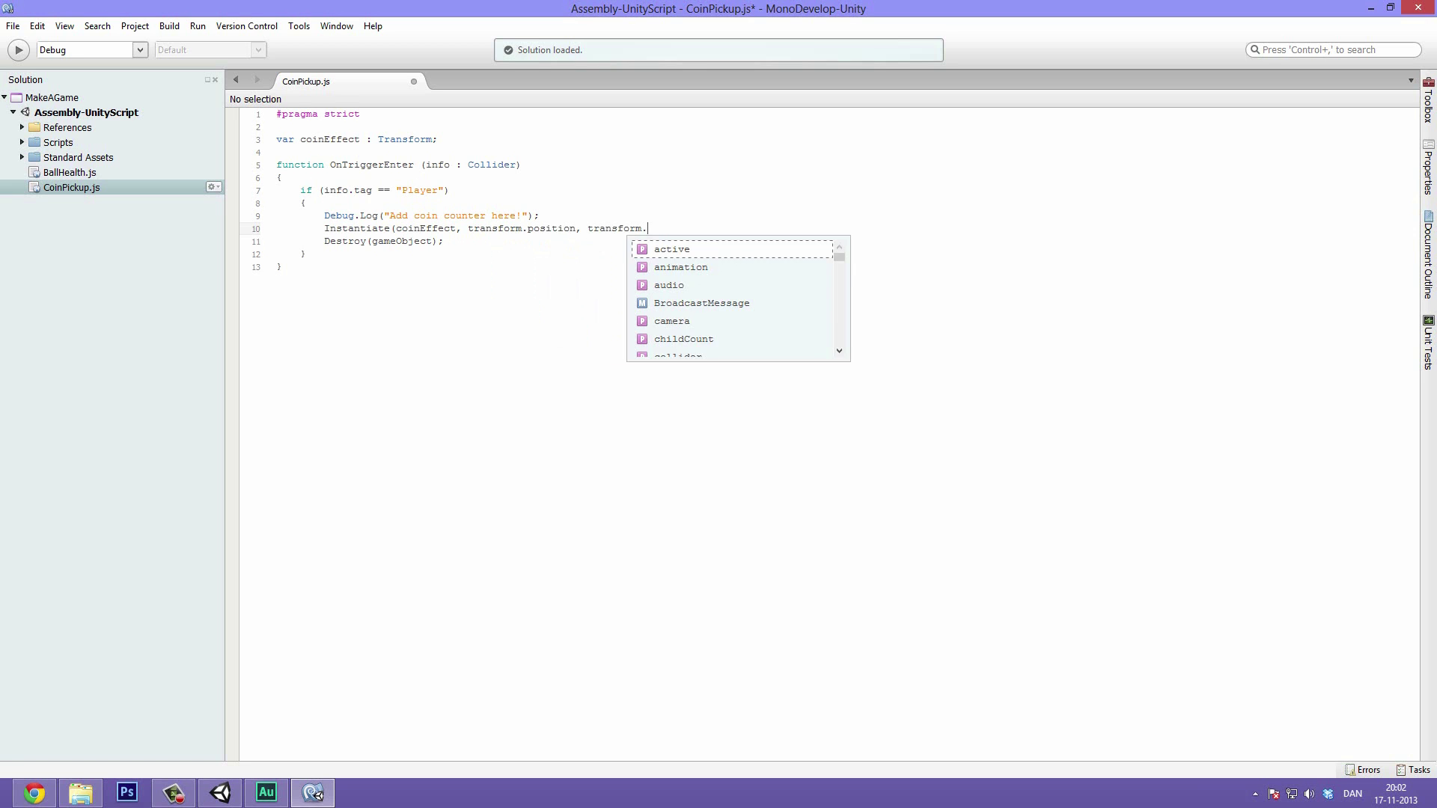
type("ro")
key("Down")
key("Down")
key("Down")
key("Down")
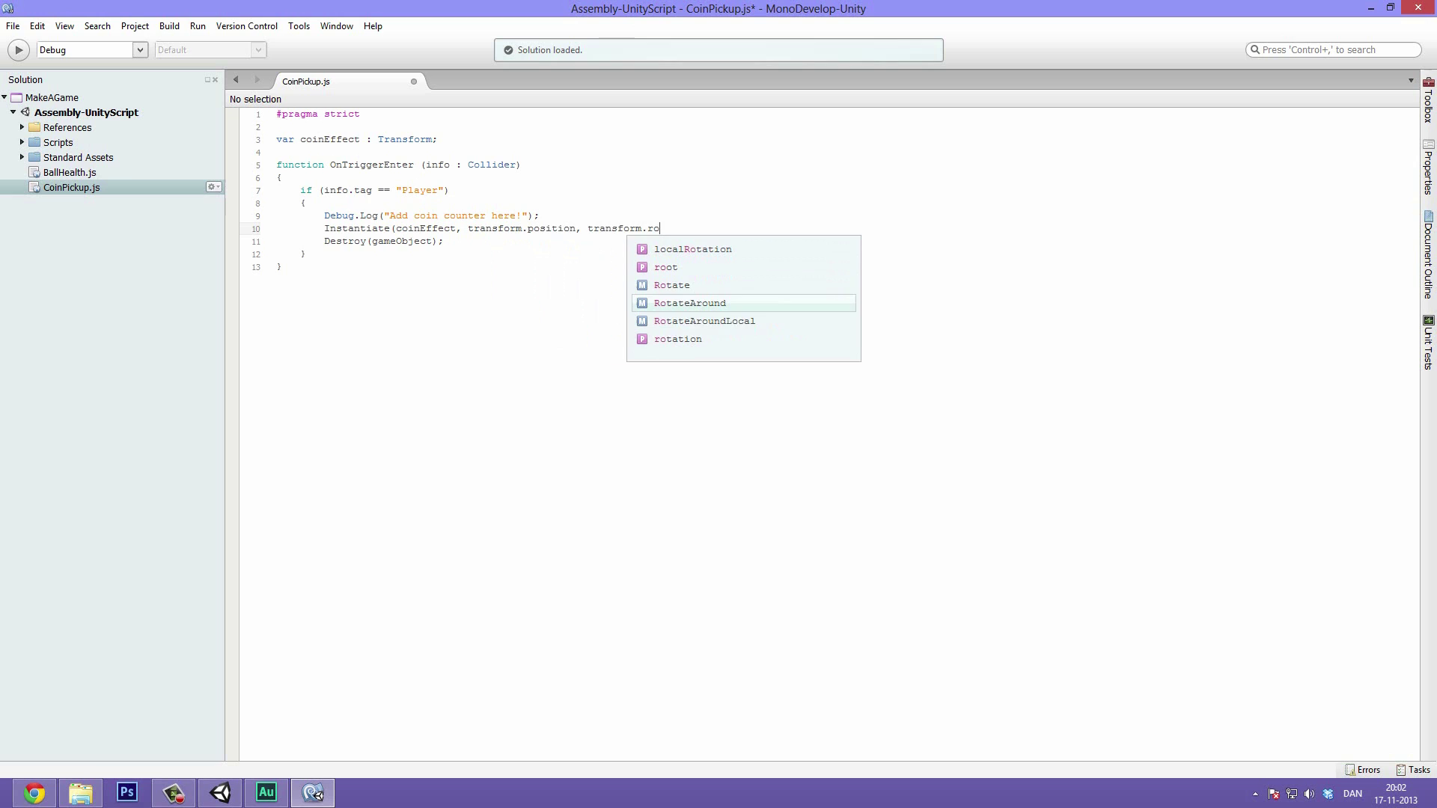
key("Return")
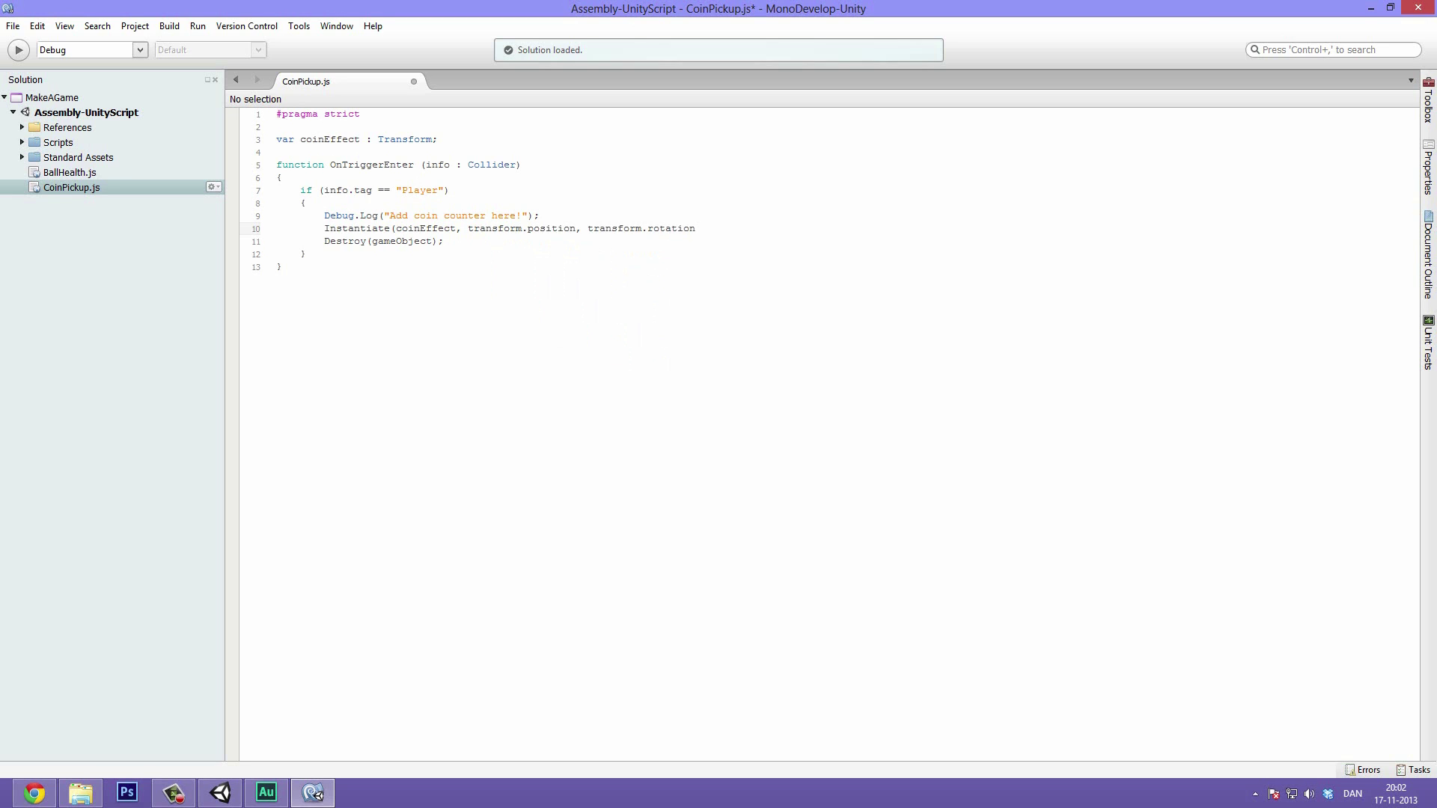
type(");")
key("ctrl+s")
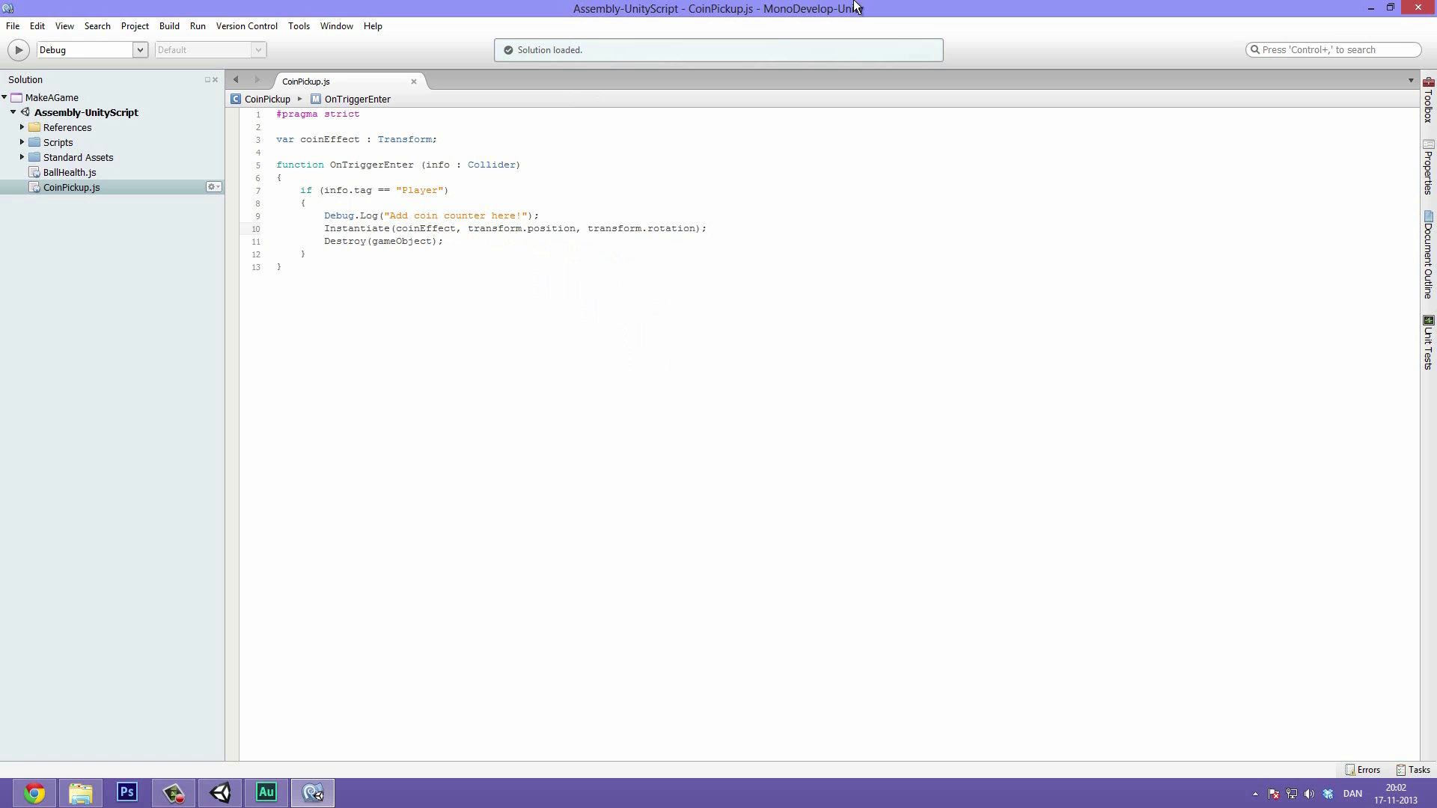
Back in Unity, put the CoinEffect prefab into the Coin Pickup's Coin Effect slot
left_click(1370, 8)
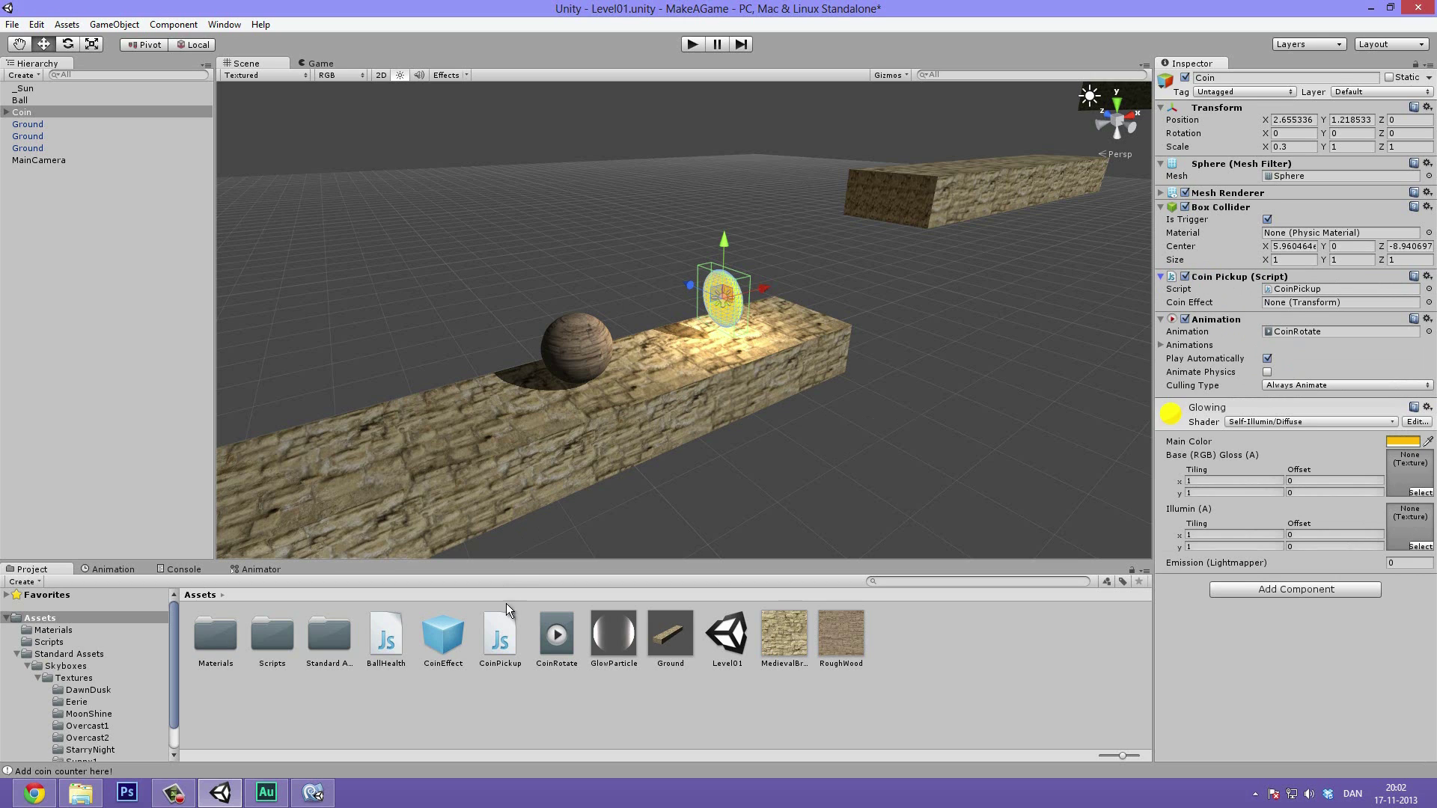
left_click_drag(443, 635, 1307, 307)
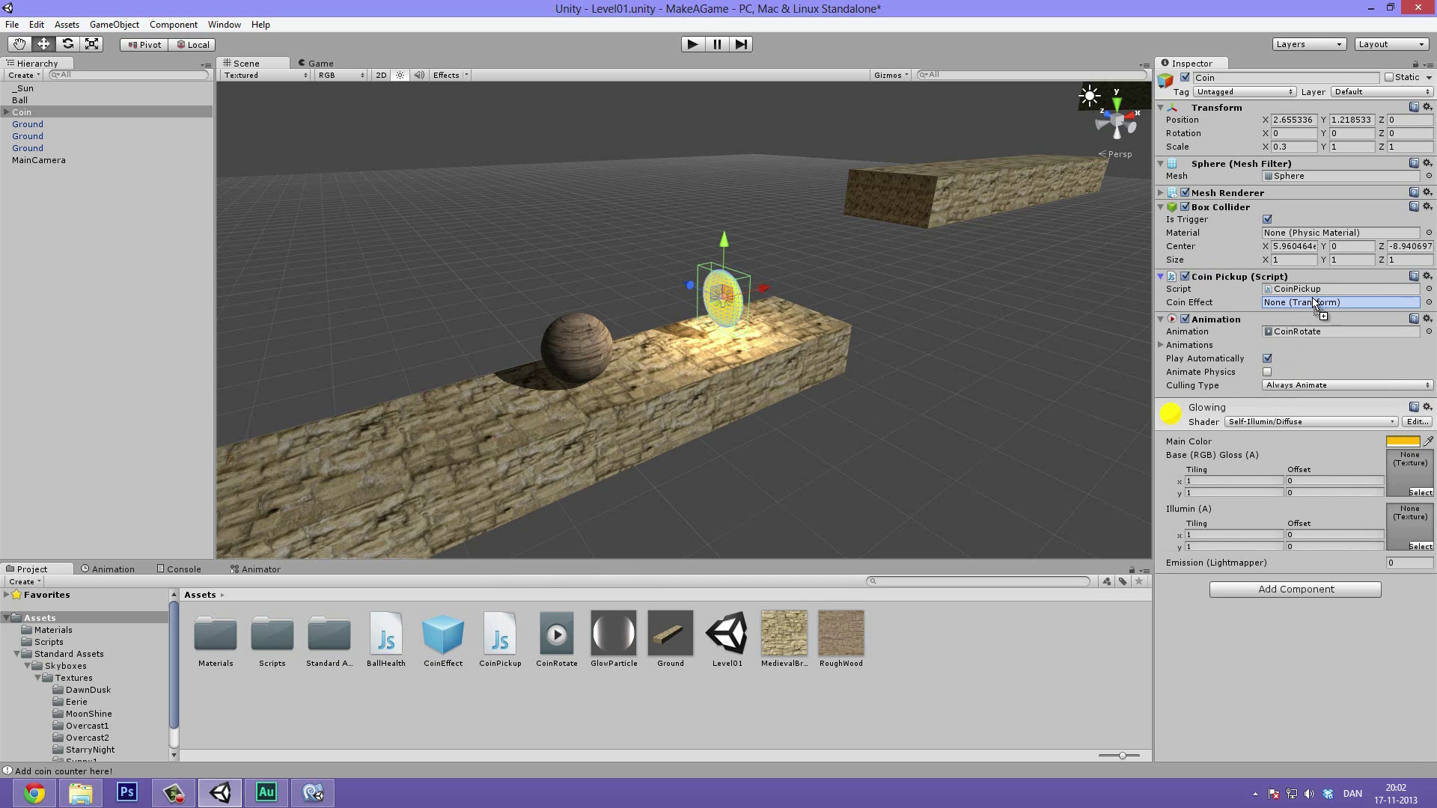
Play the level and roll the ball right into the coin, restarting after the ball falls
left_click(690, 44)
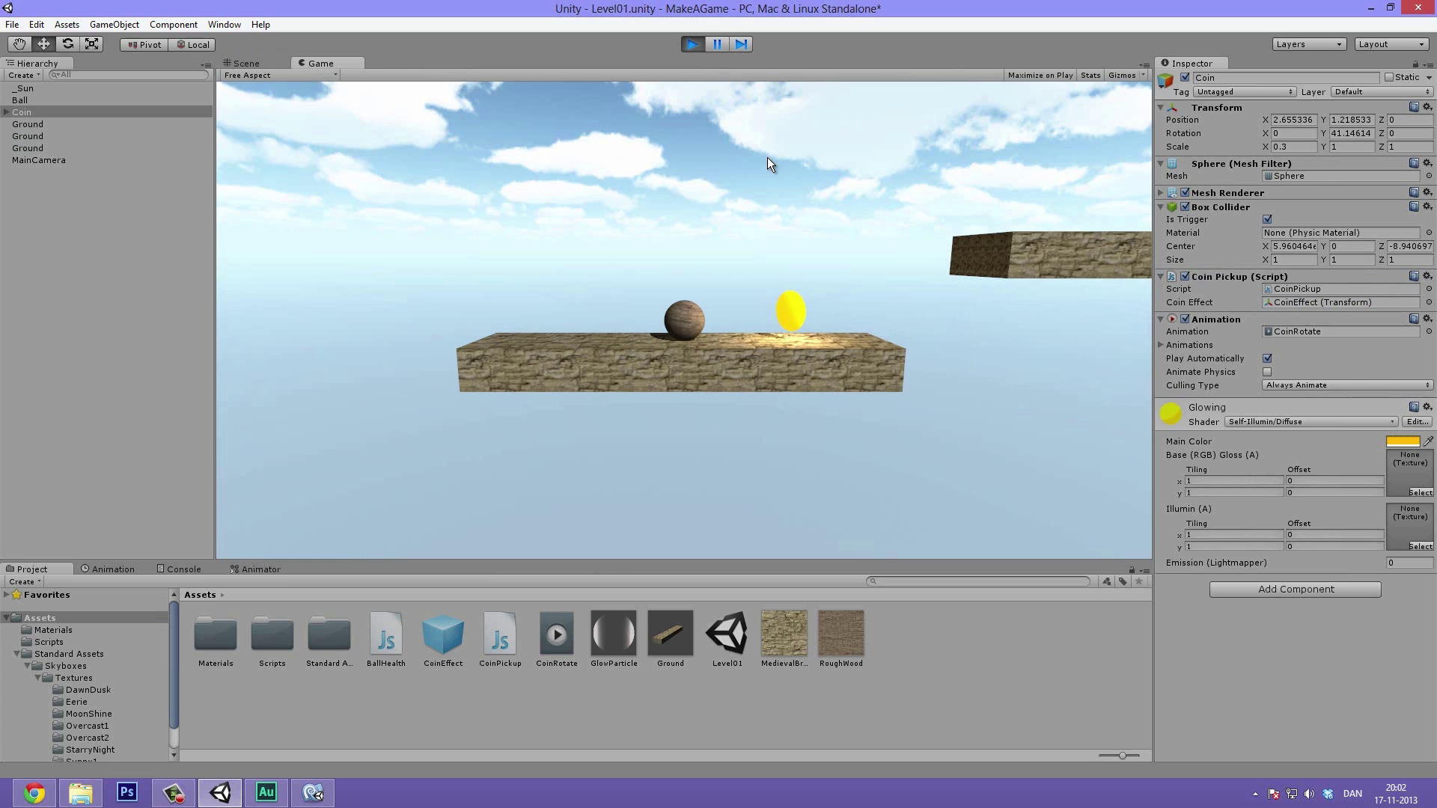
key("Right")
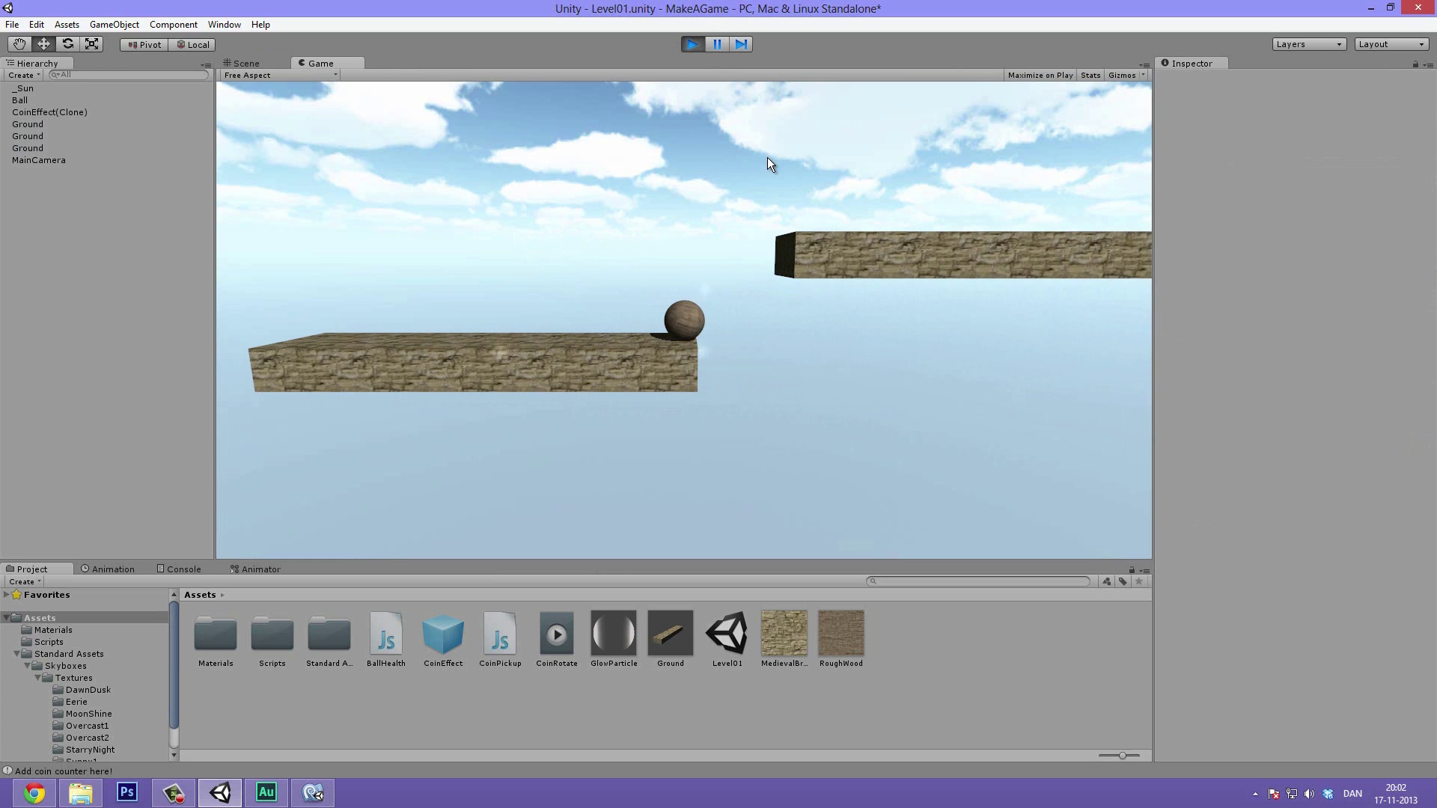
left_click(691, 43)
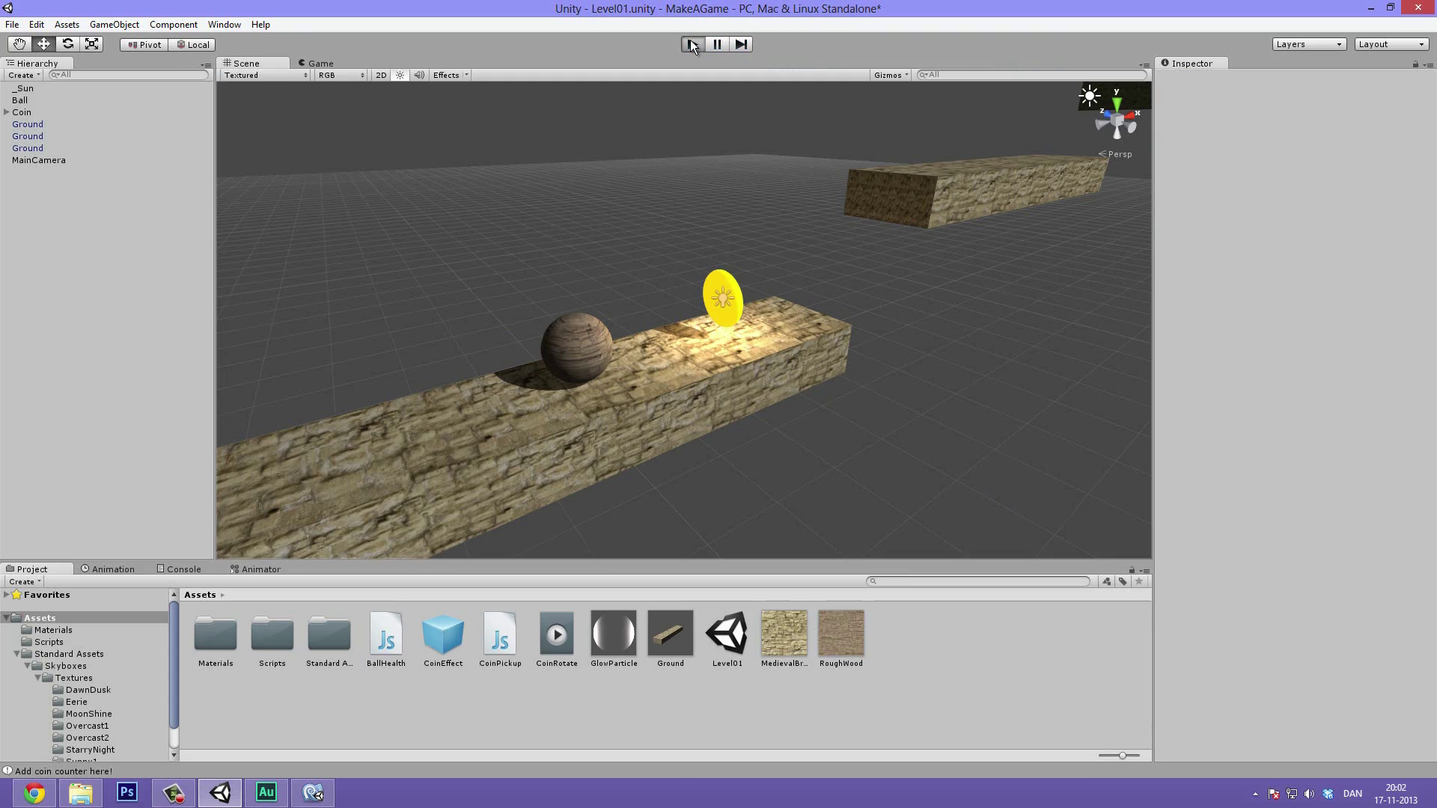
left_click(690, 43)
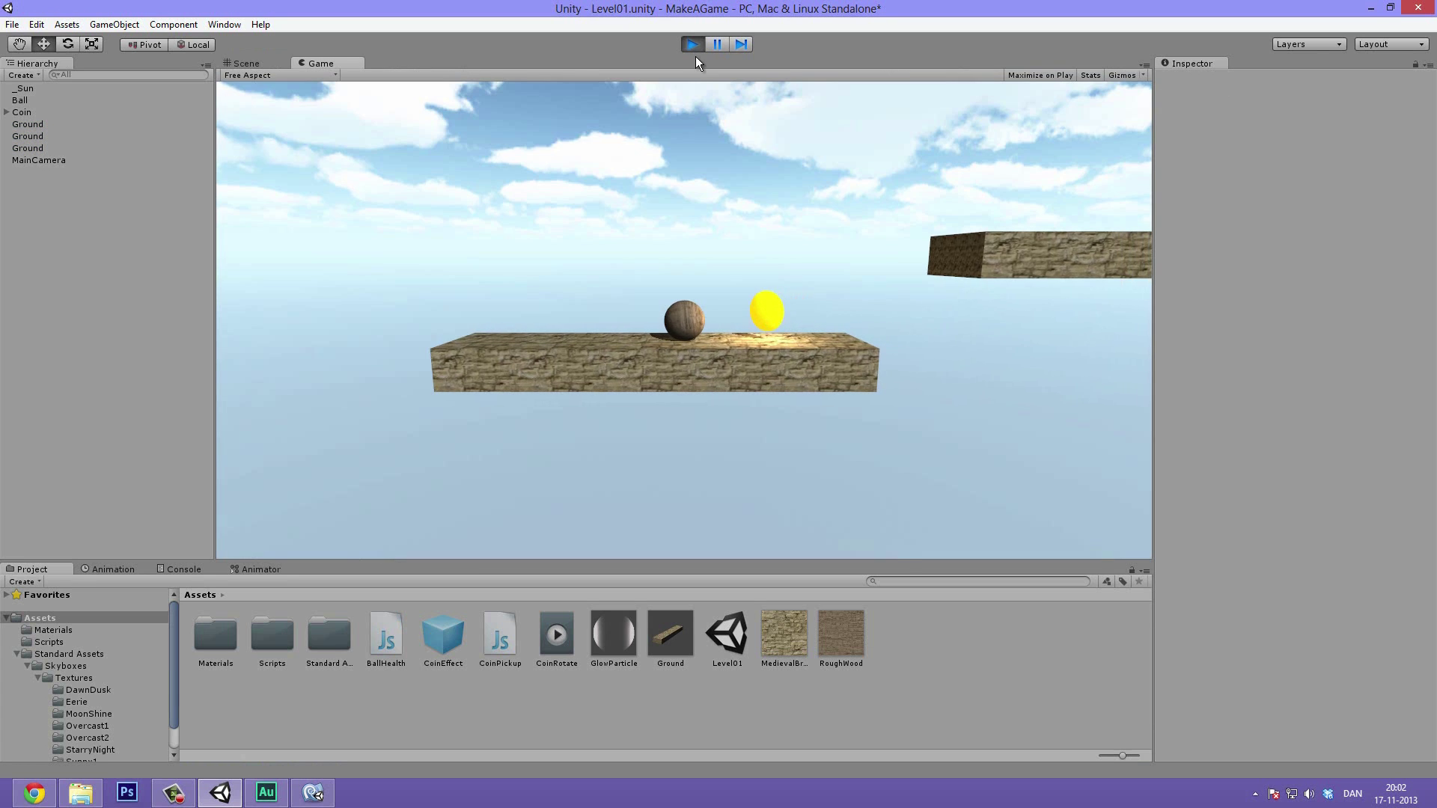
key("Right")
left_click(693, 43)
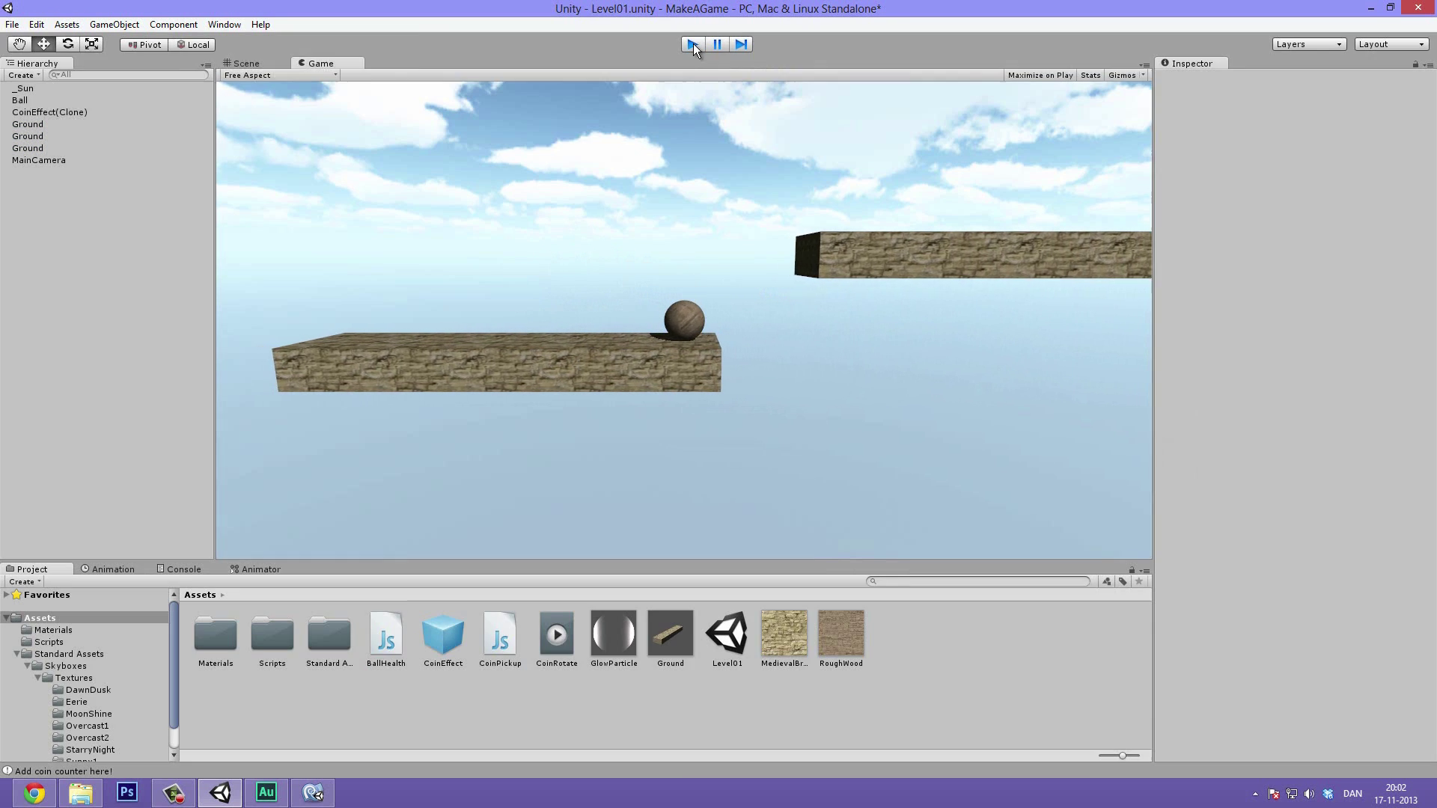
key("ctrl+p")
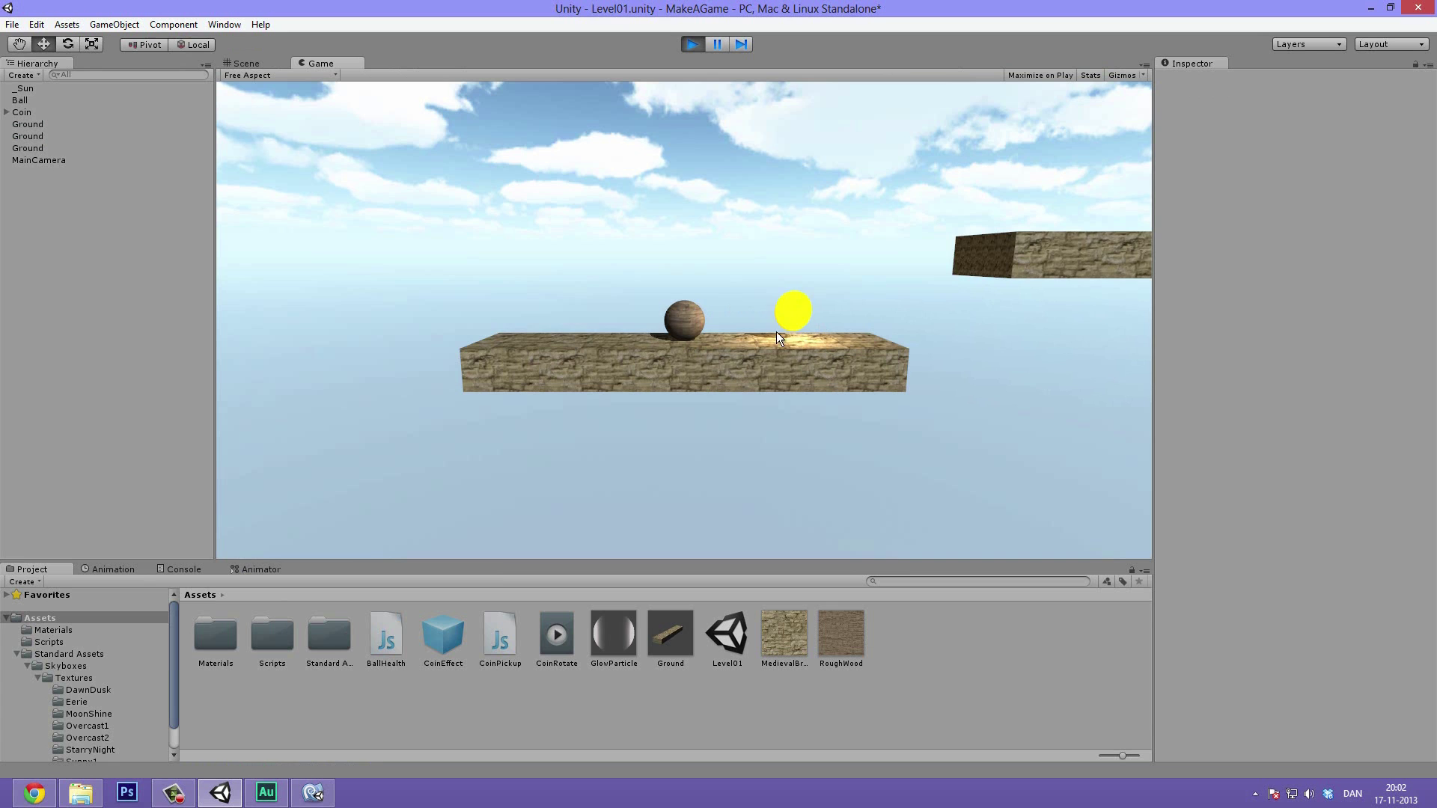
key("Right")
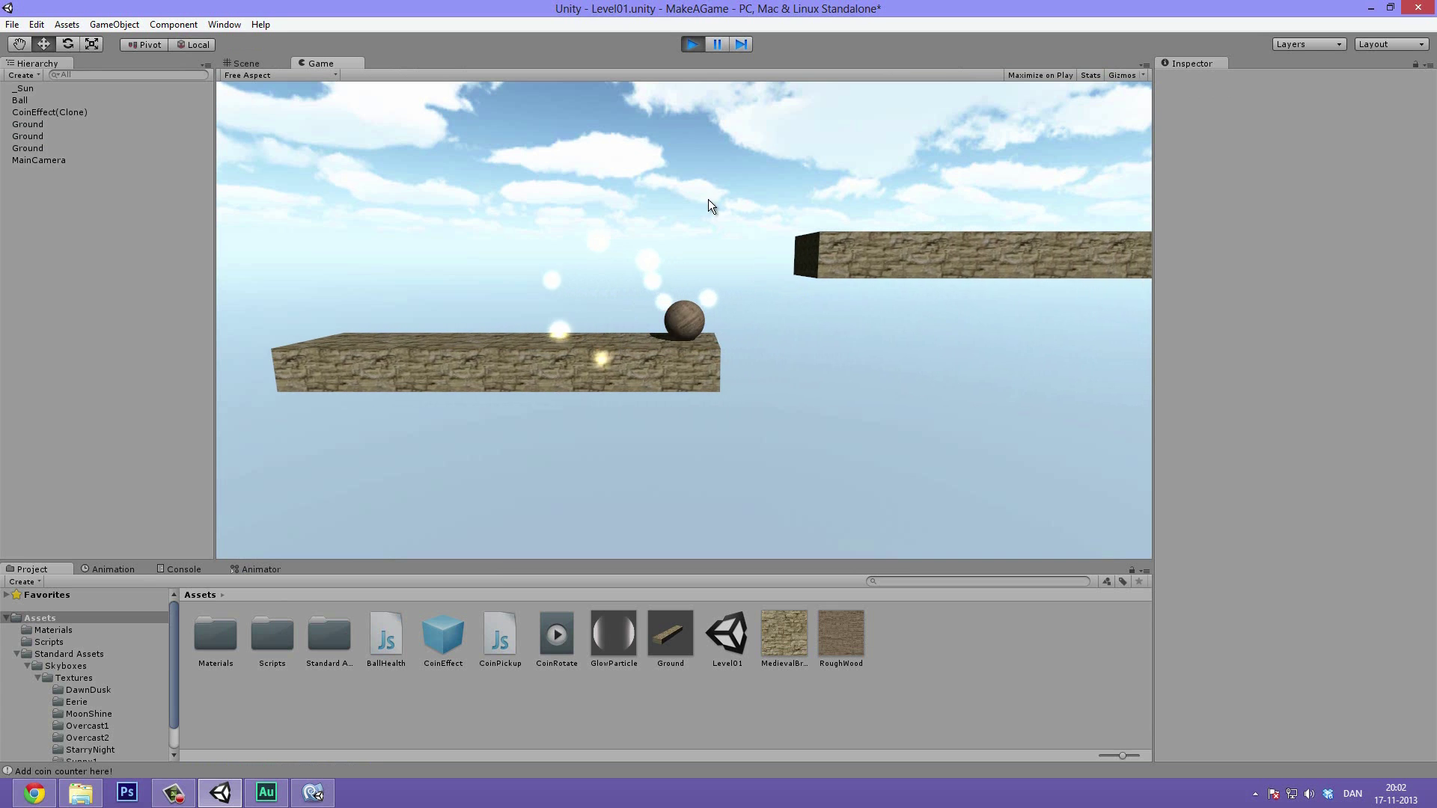
Stop play and inspect the Coin, its CoinLight child and the CoinEffect prefab
key("Left")
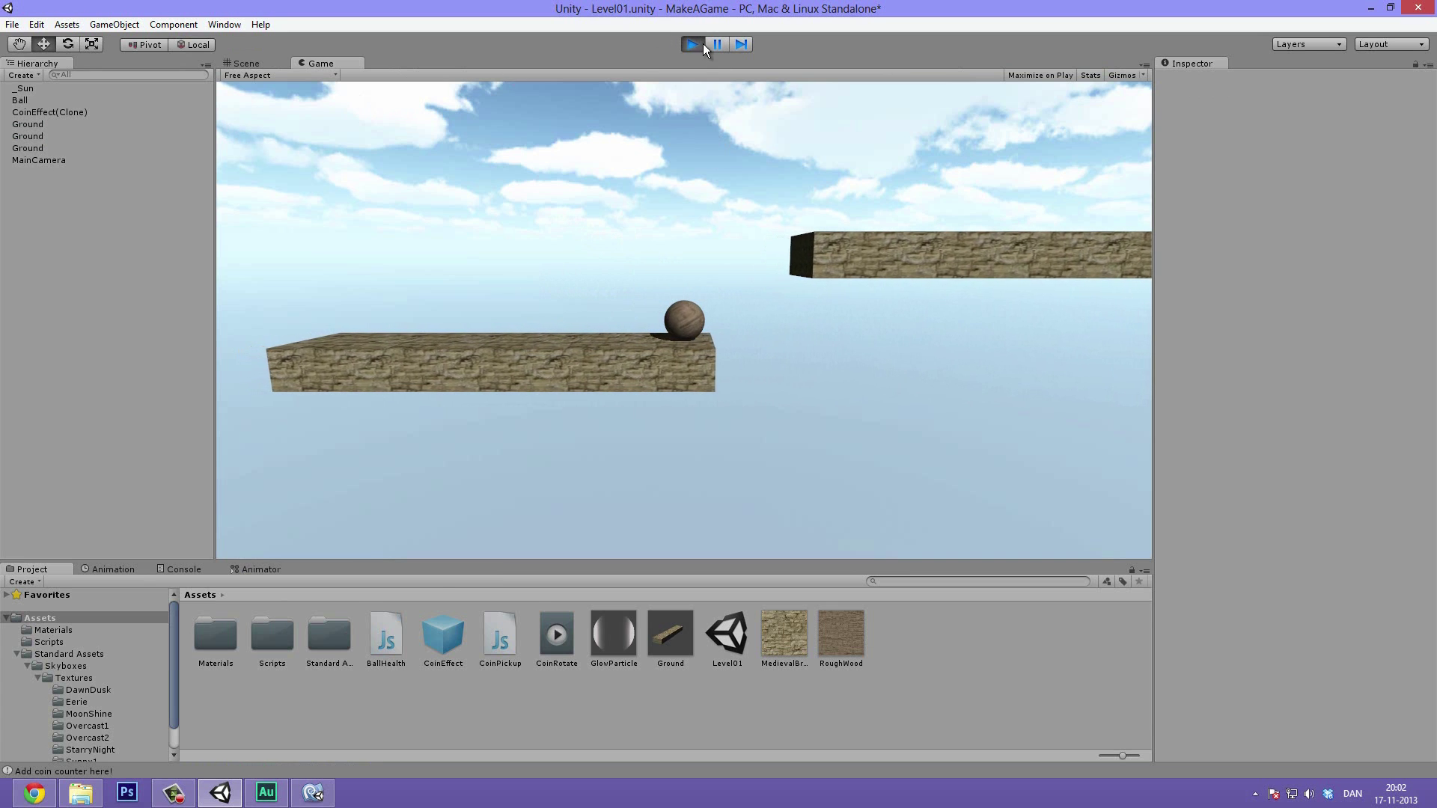
left_click(694, 44)
left_click(30, 112)
left_click(5, 112)
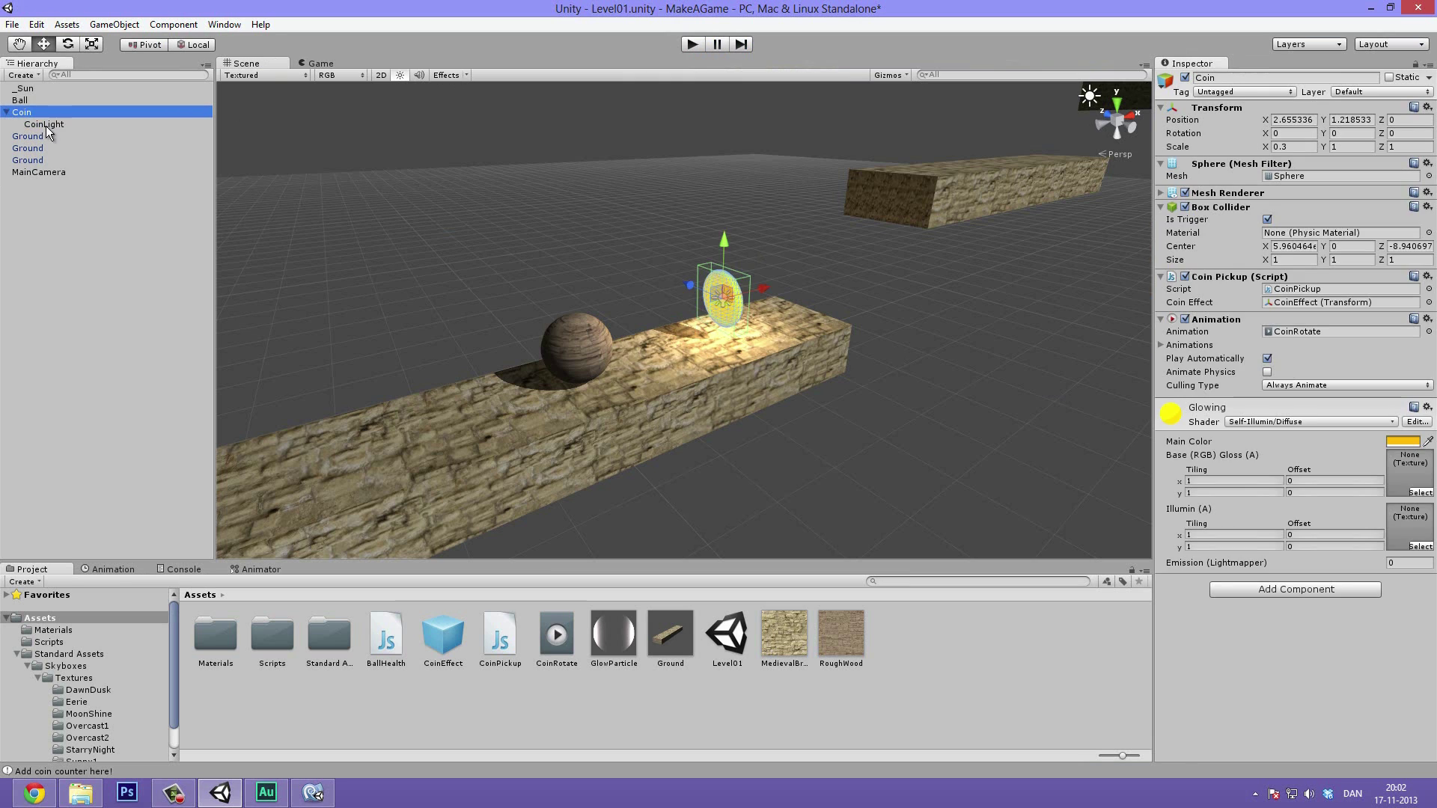
left_click(45, 124)
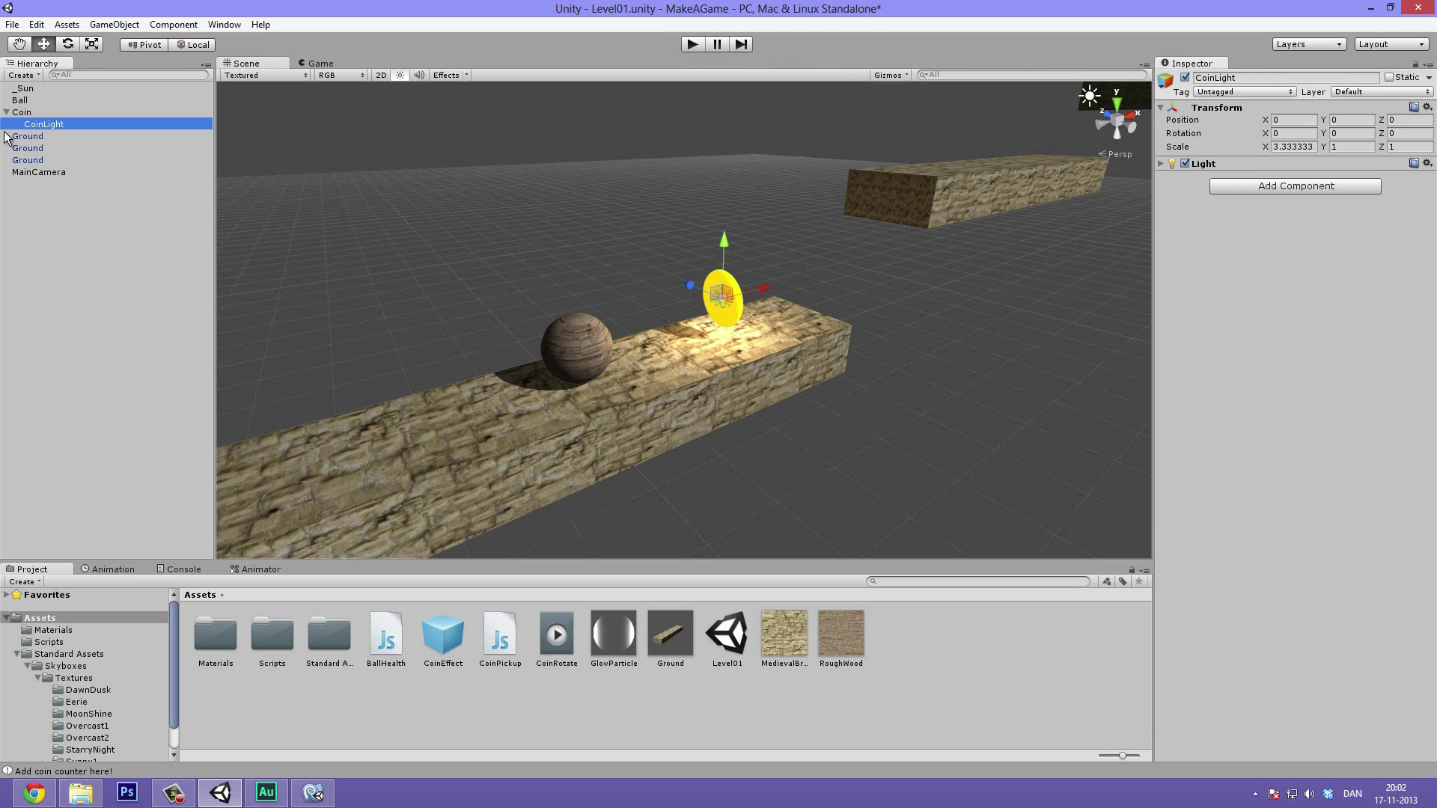
left_click(6, 113)
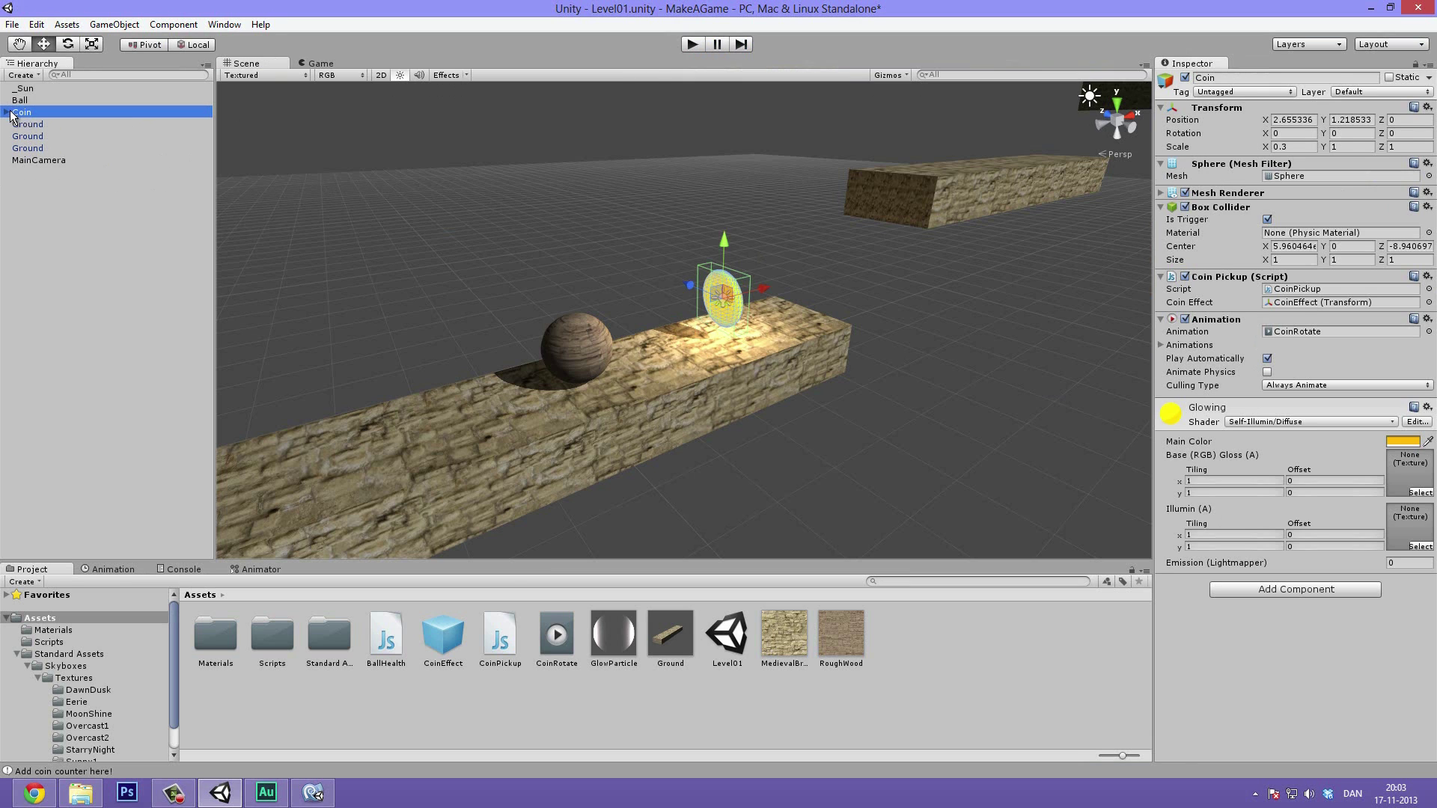
left_click(427, 621)
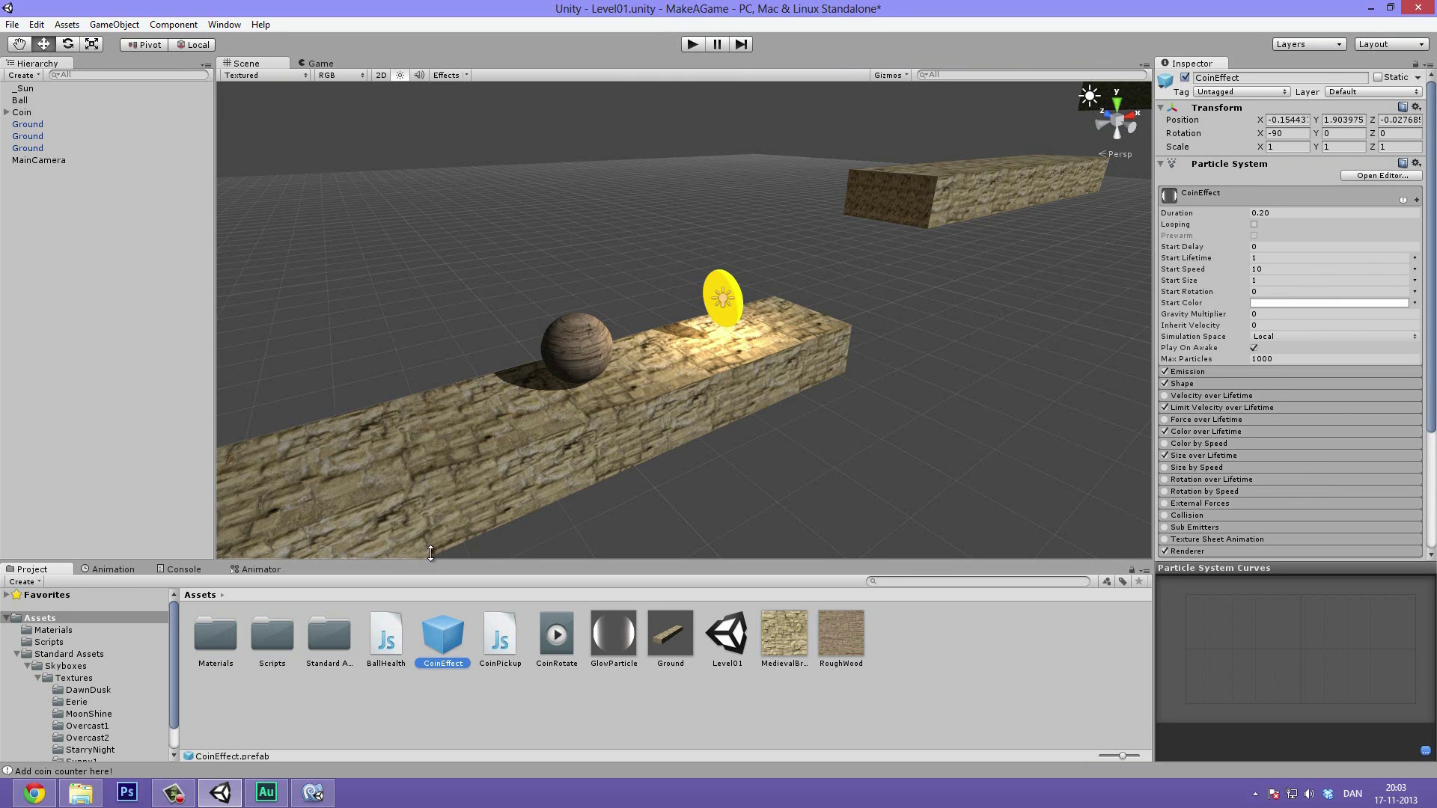
left_click(314, 794)
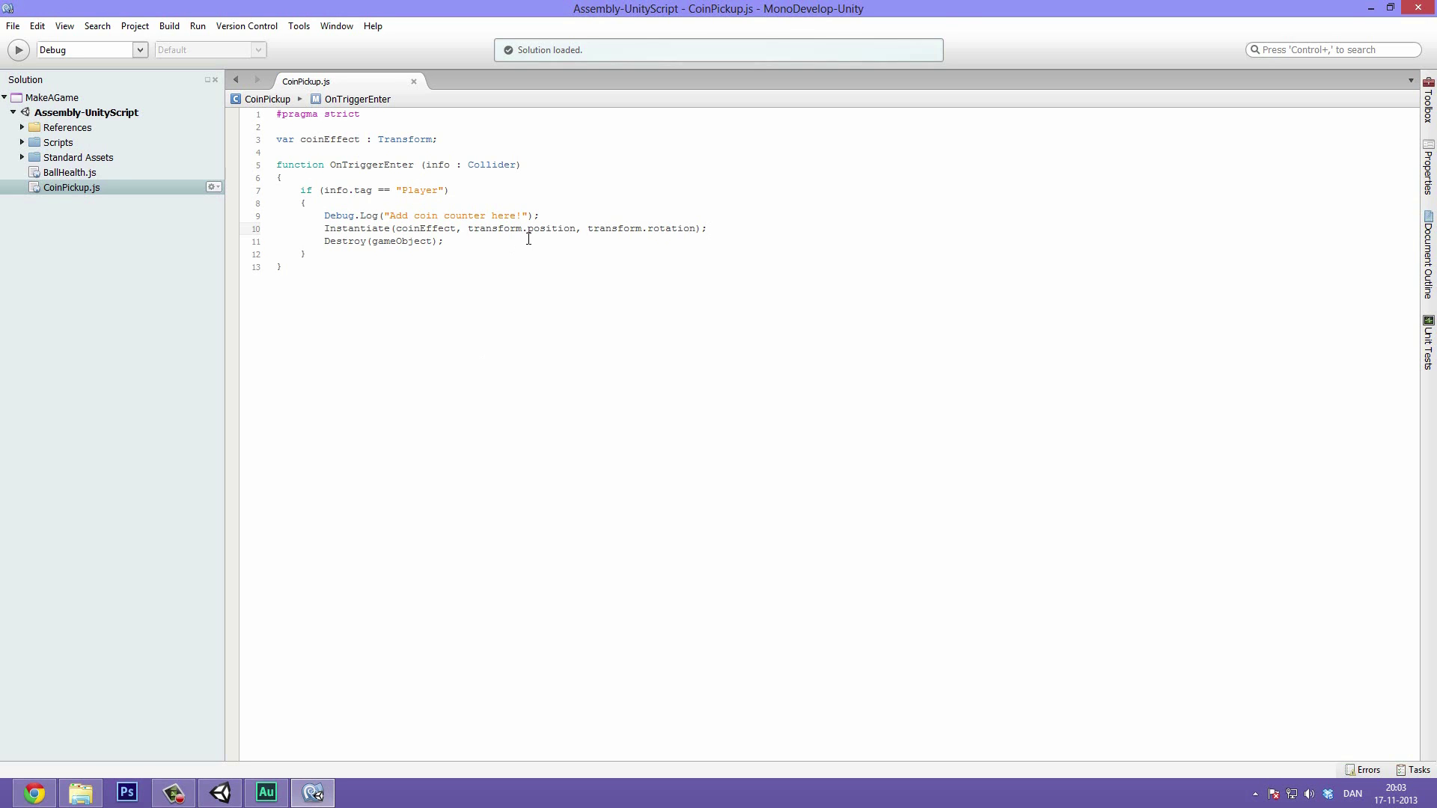
left_click(1371, 9)
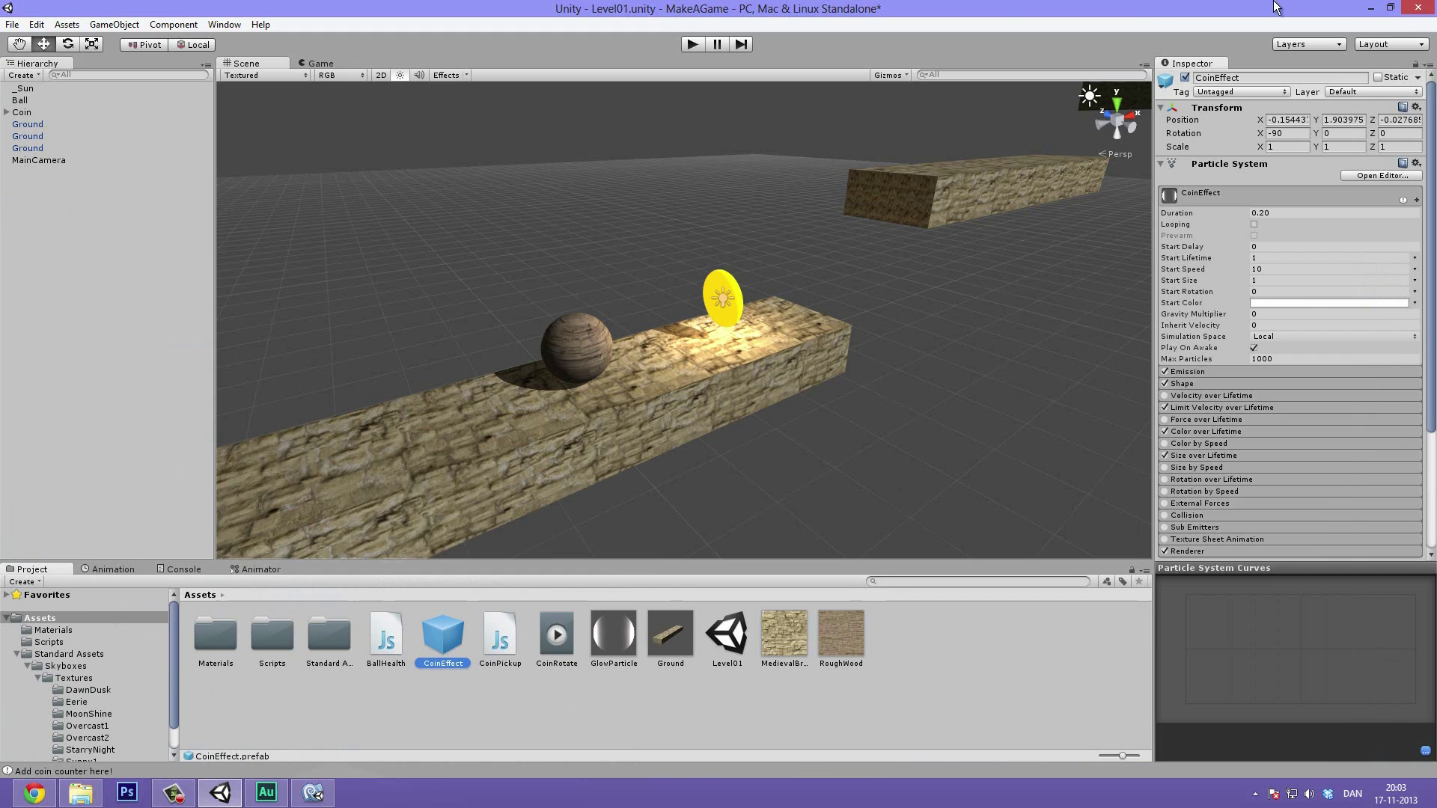
Play again, collect the coin, inspect CoinEffect(Clone), then stop play
left_click(692, 44)
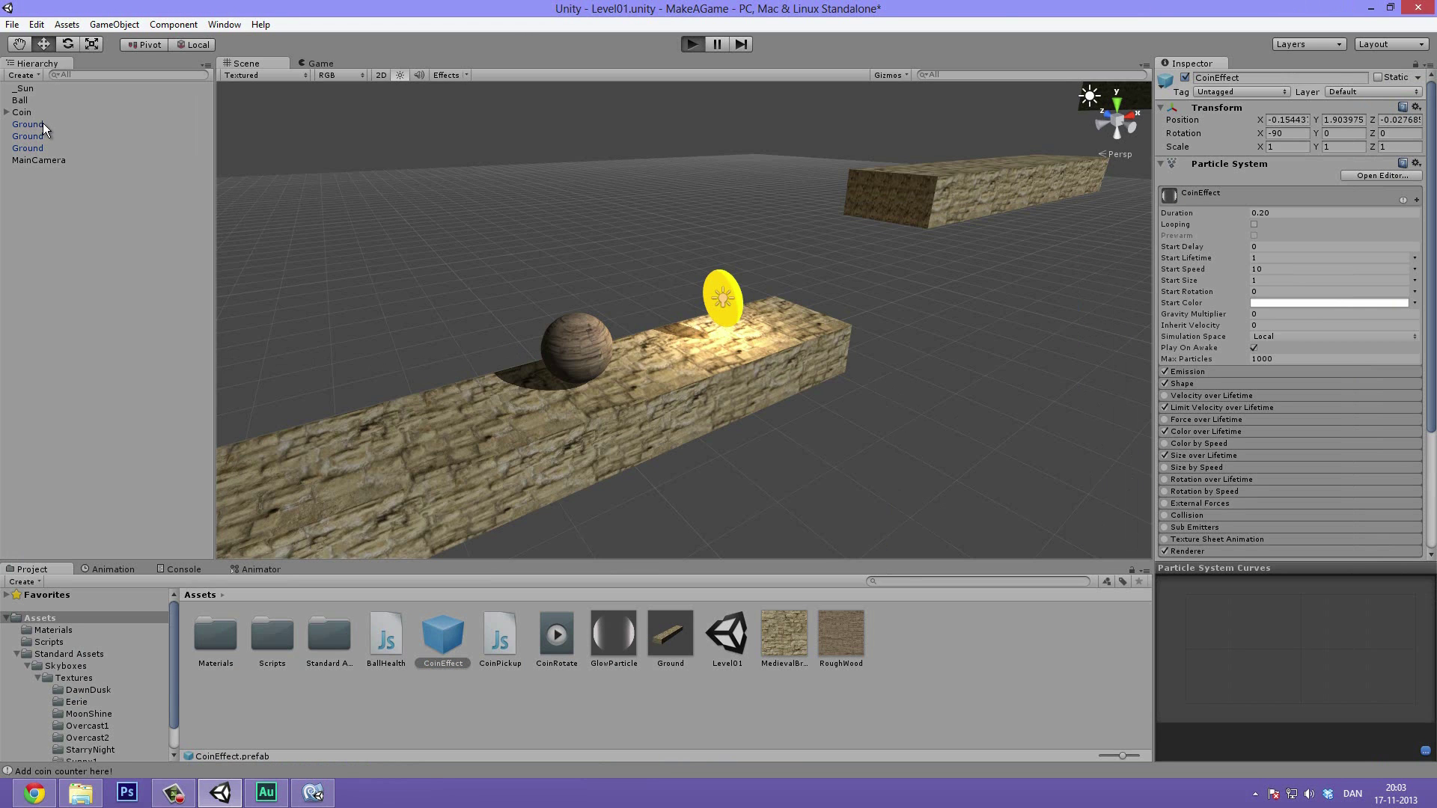
key("d")
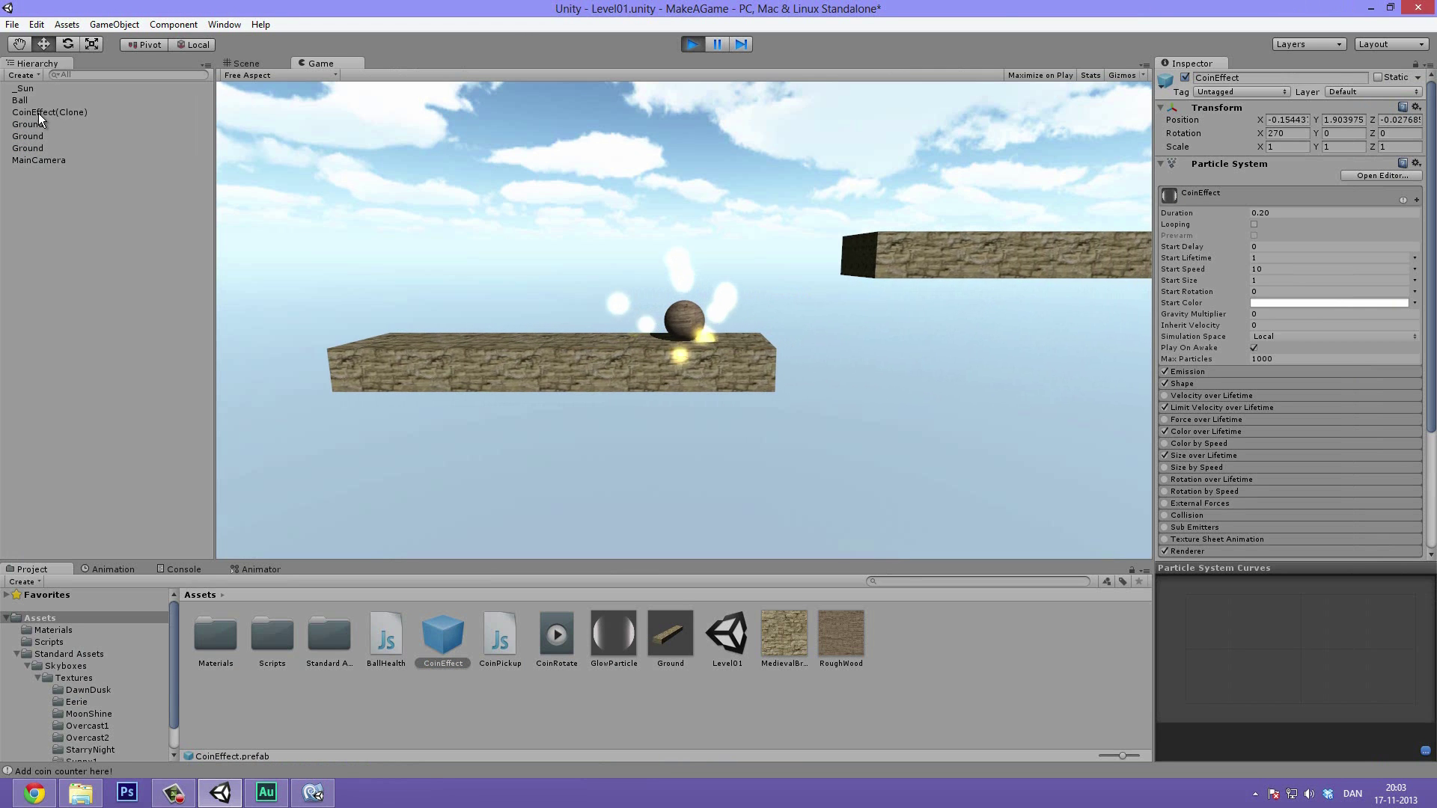
left_click(39, 113)
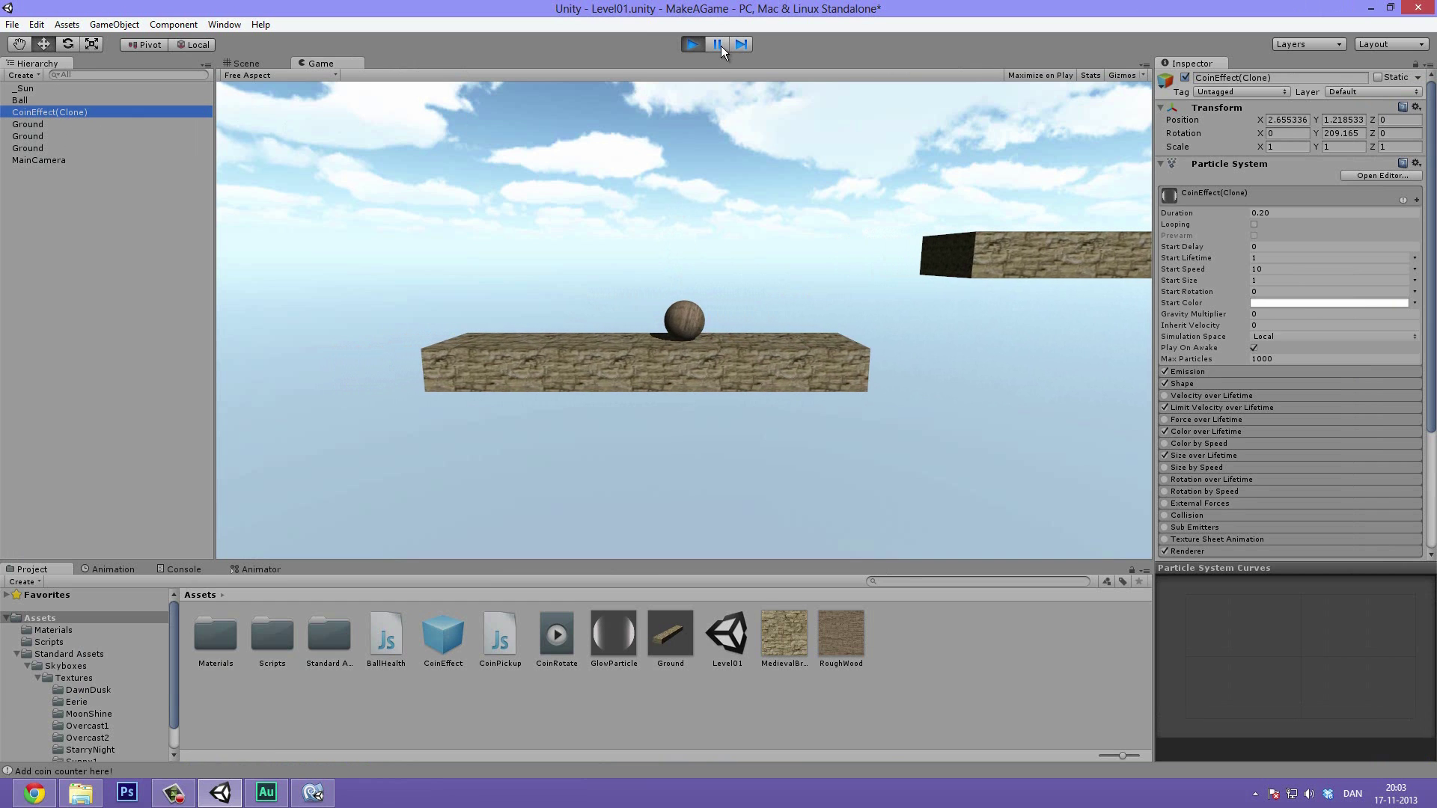
left_click(691, 43)
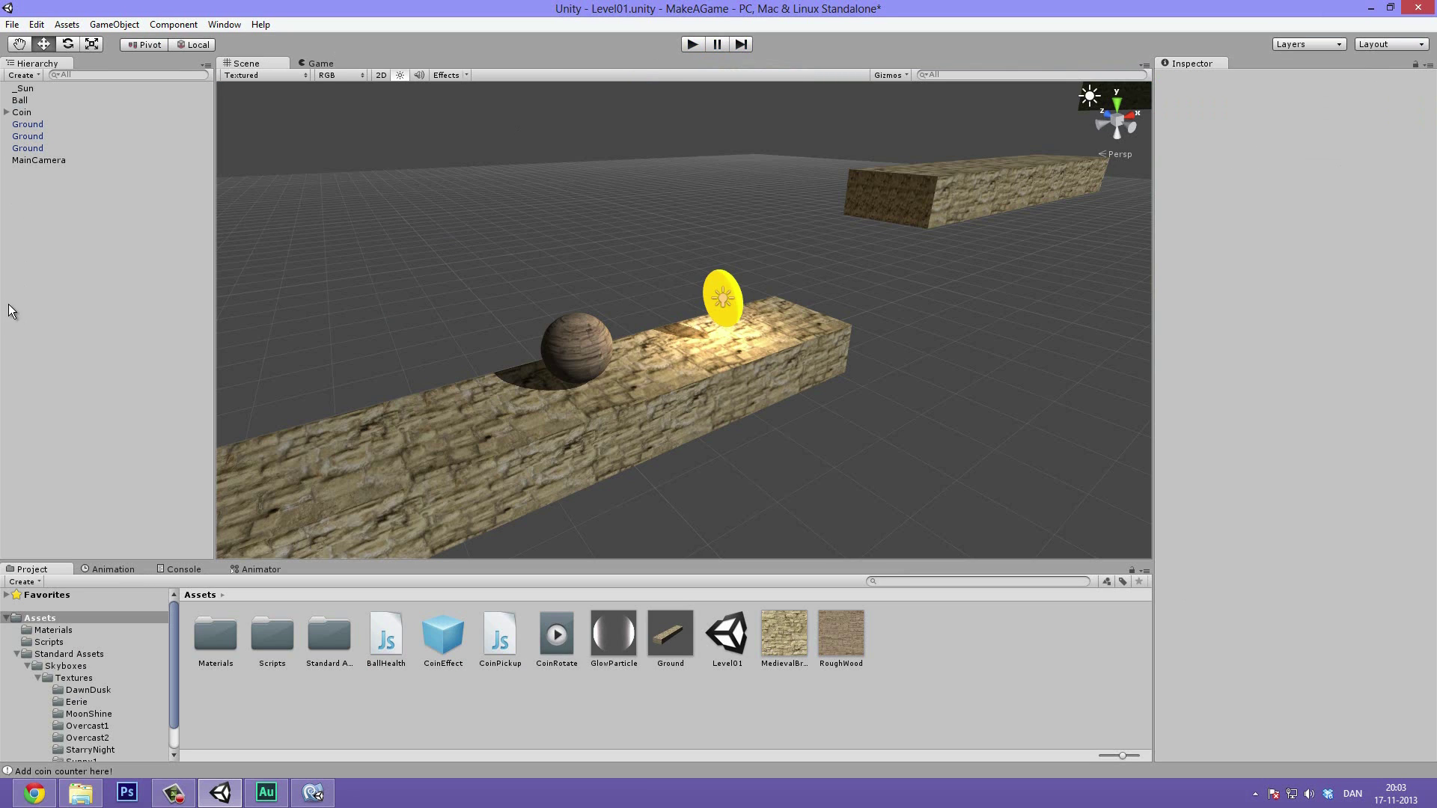
Store the Instantiate result in a new 'var effect' variable
key("alt+Tab")
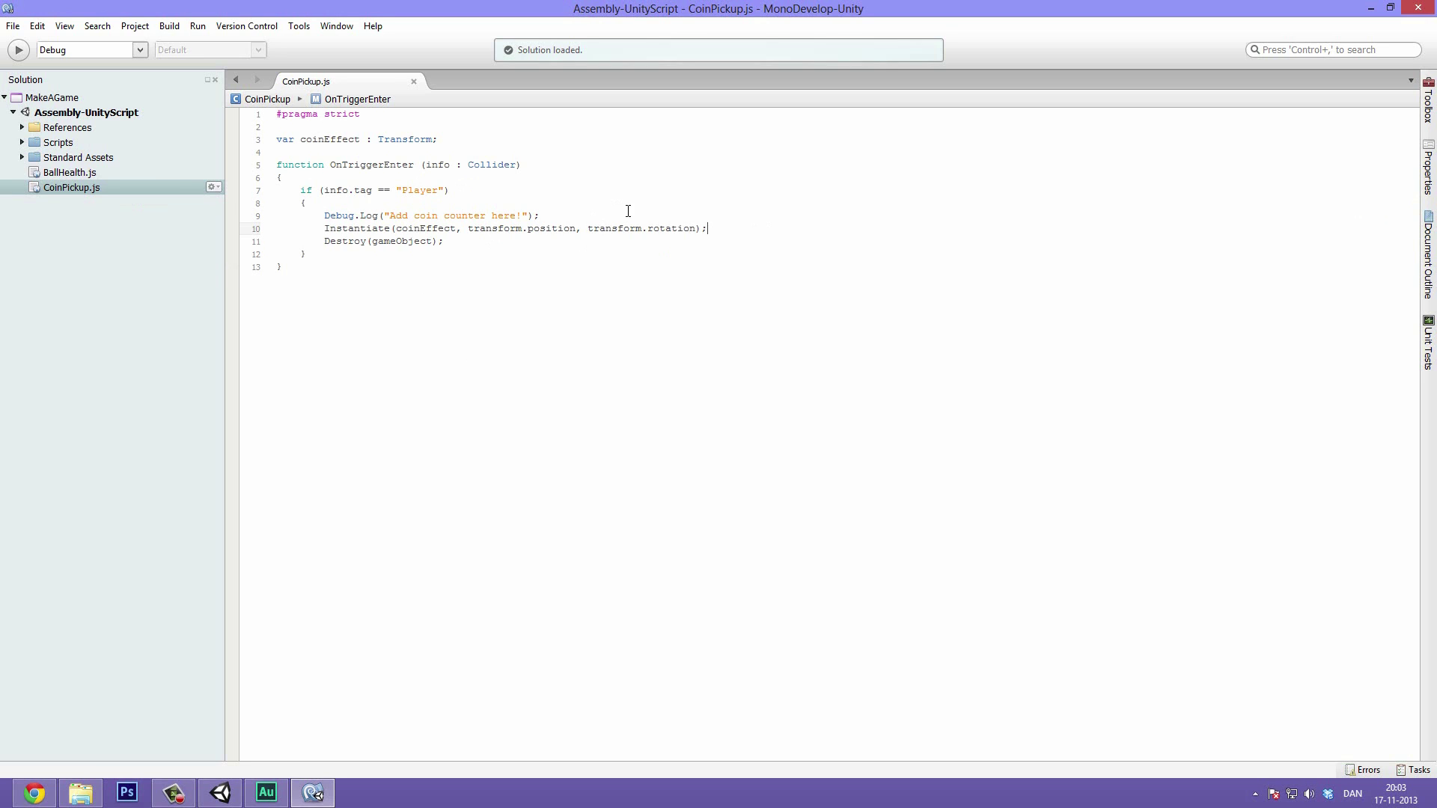
left_click(320, 226)
type("effect ")
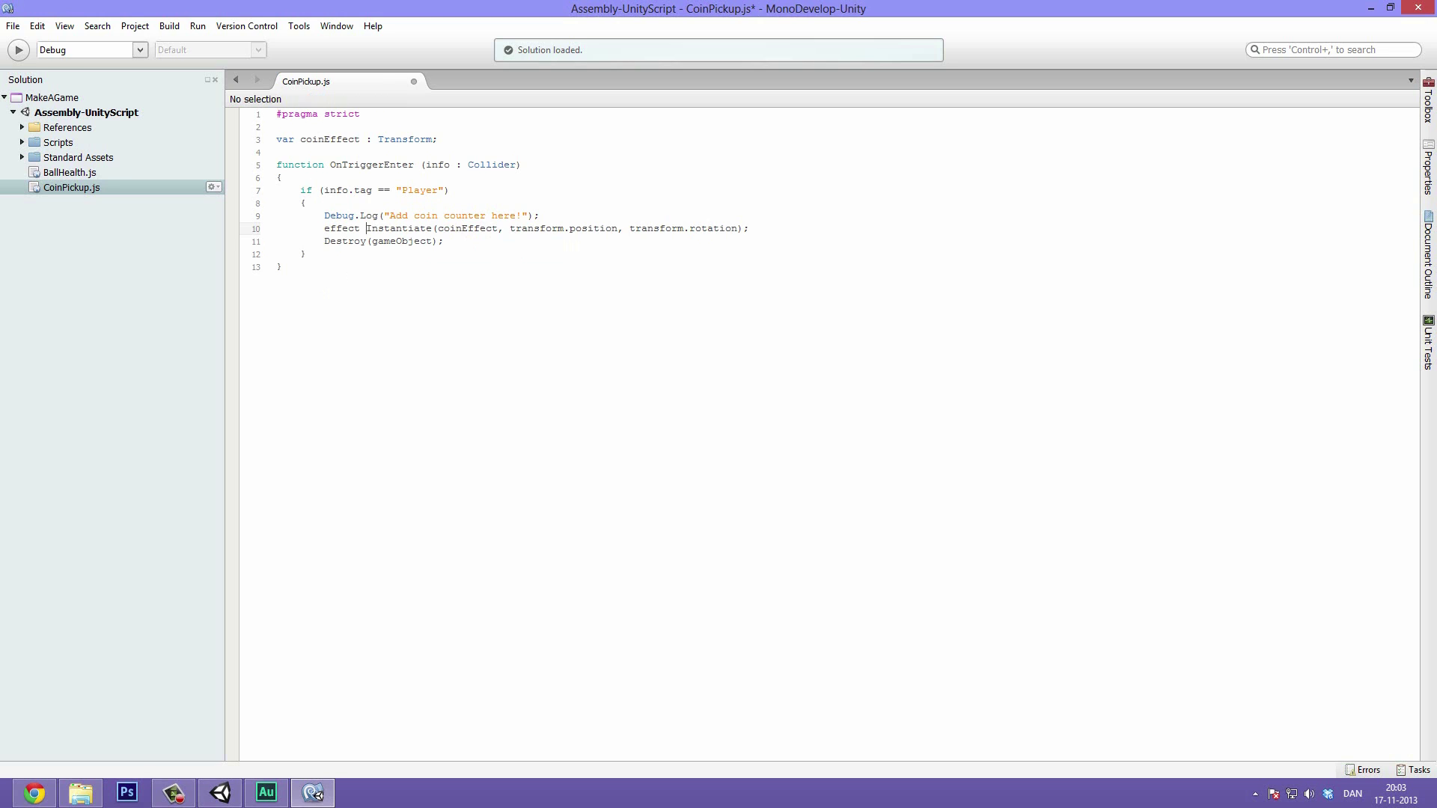
type("=")
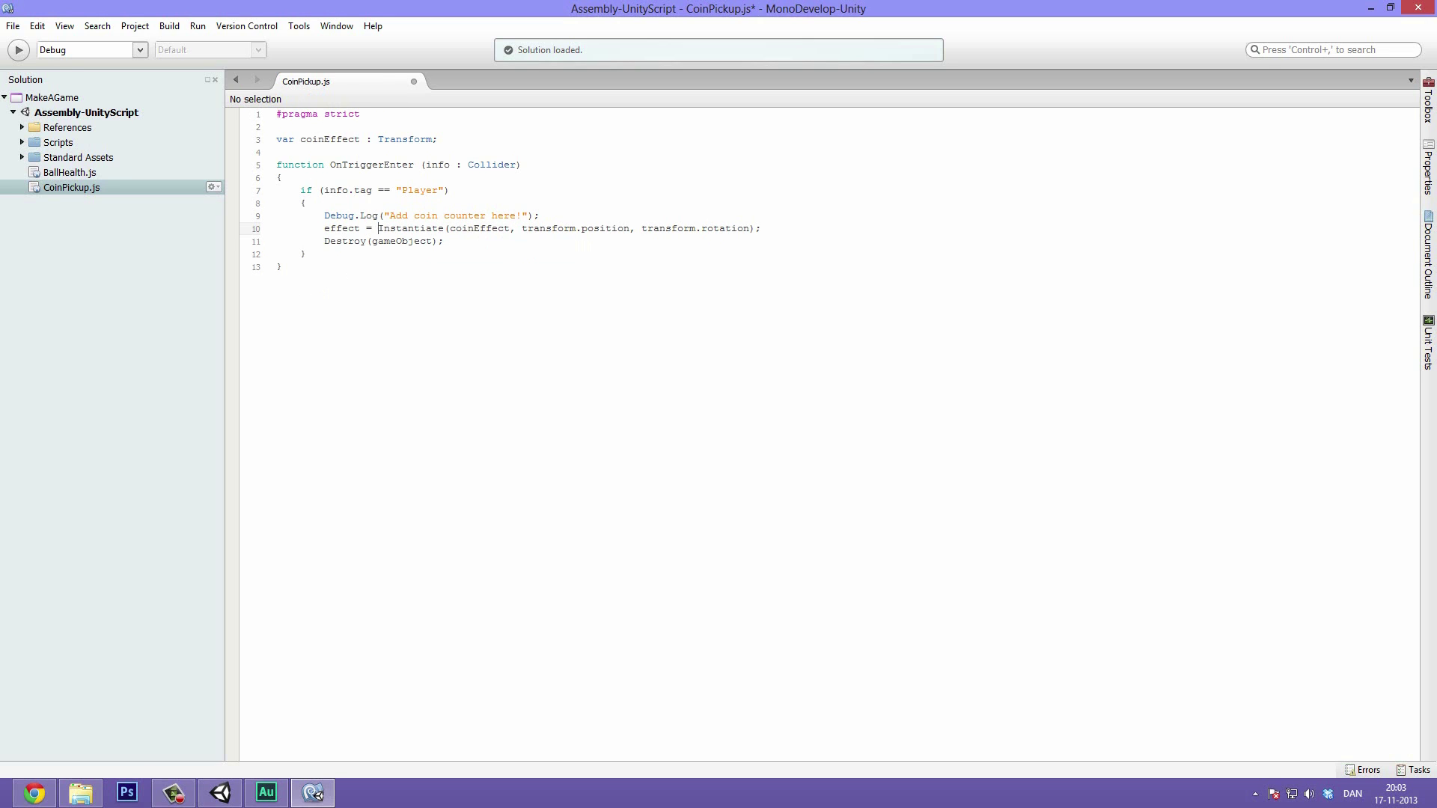
key("Left")
key("Left")
key("Left")
type("var")
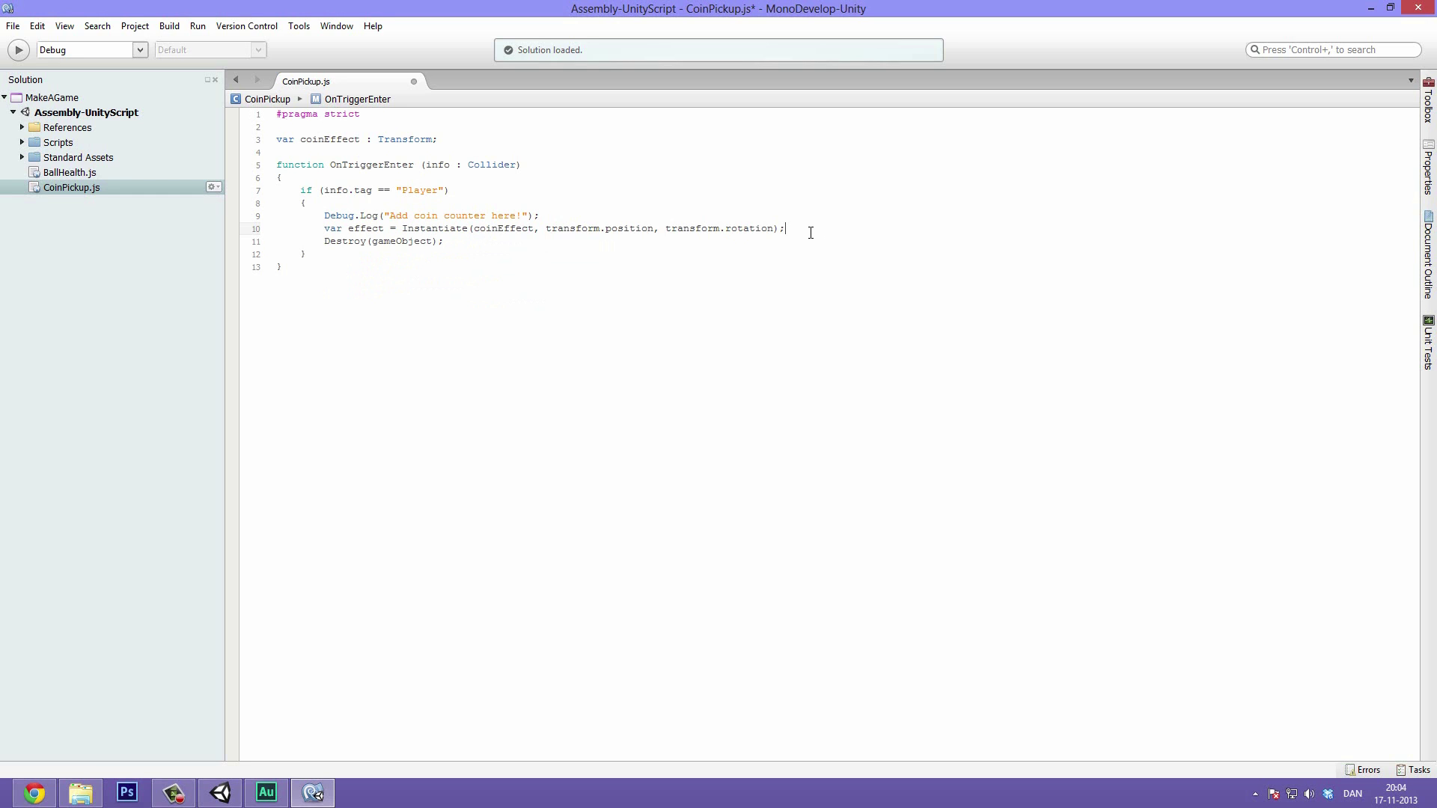
Add Destroy(effect, 3); below it, save, and return to Unity
key("Return")
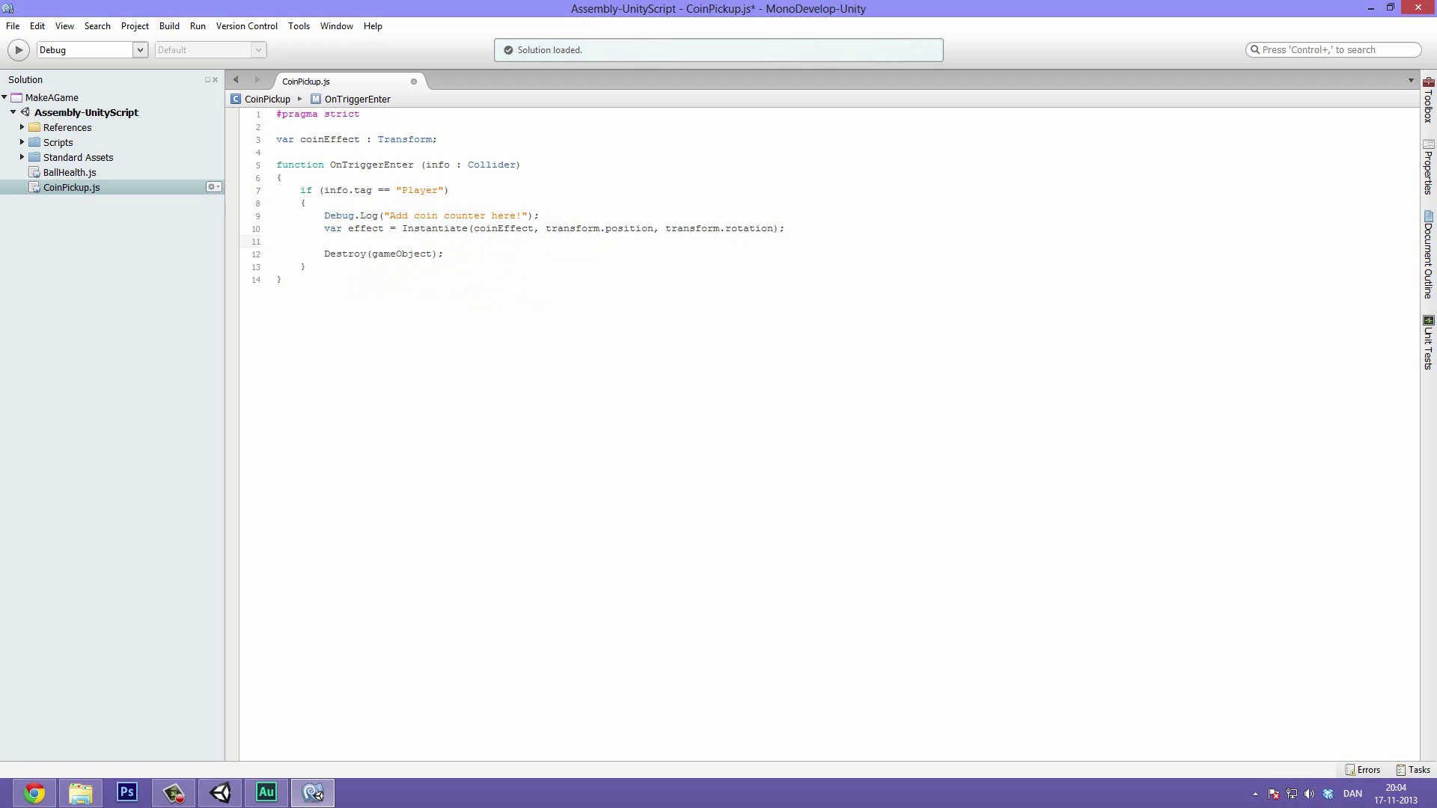
type("Des")
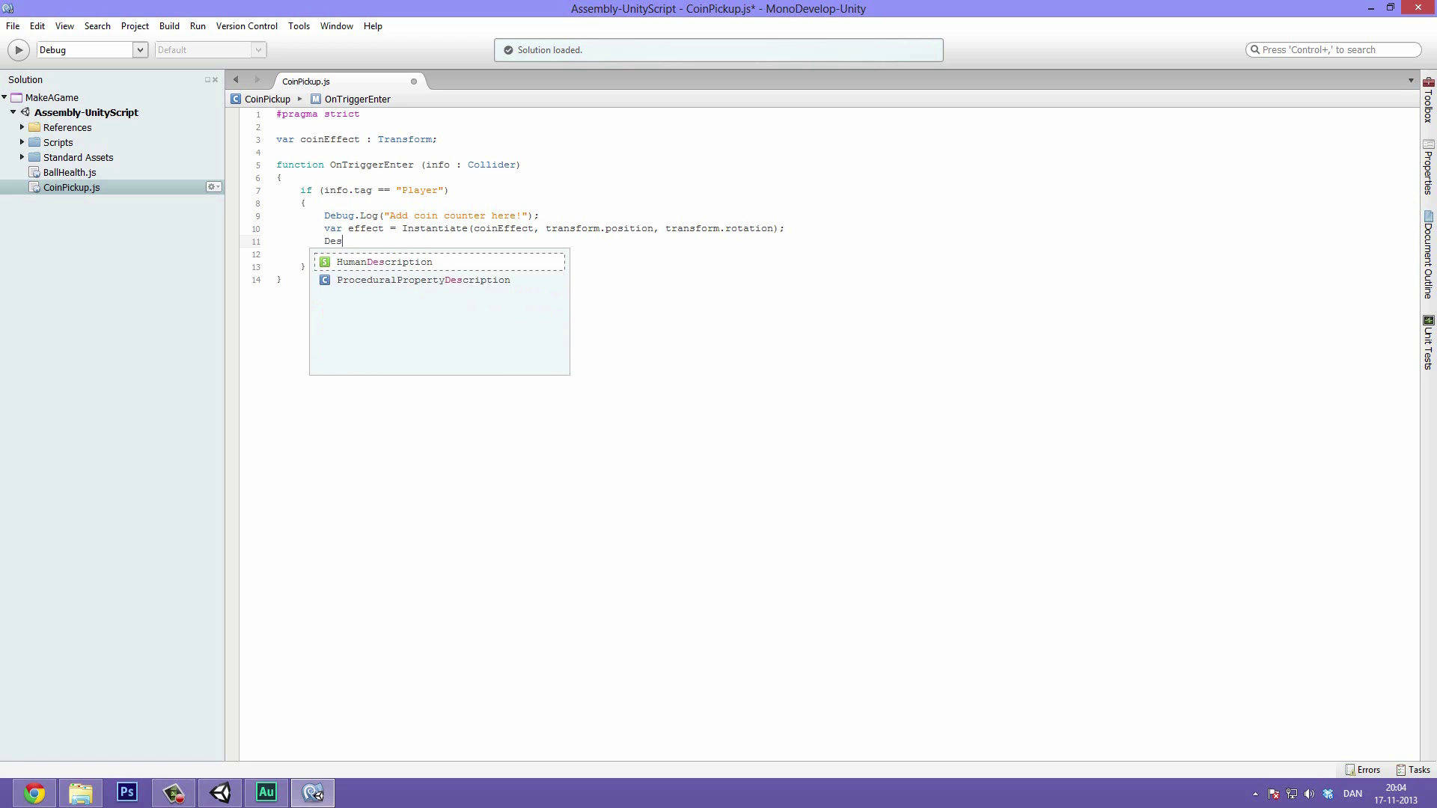
type("troy(effect")
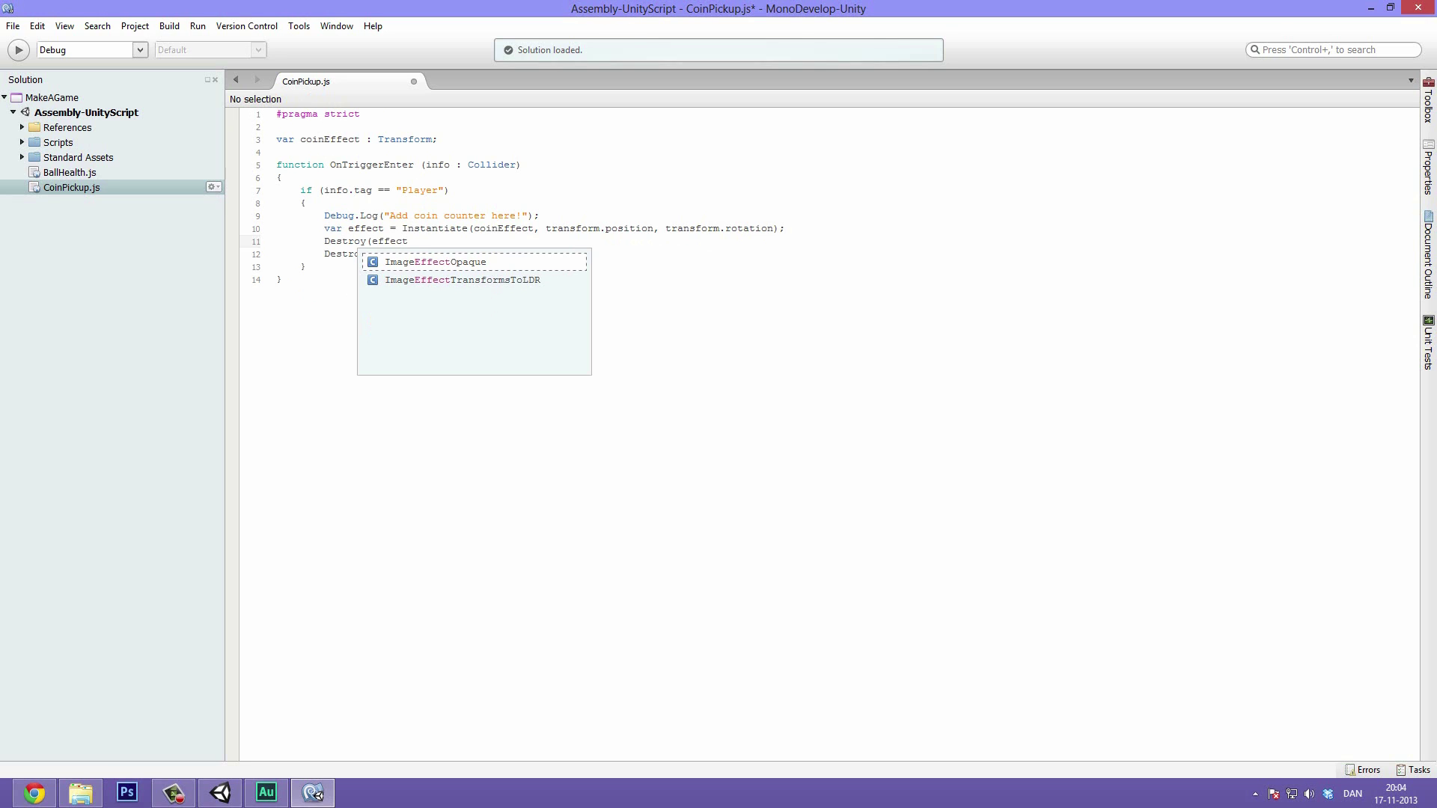
type(")")
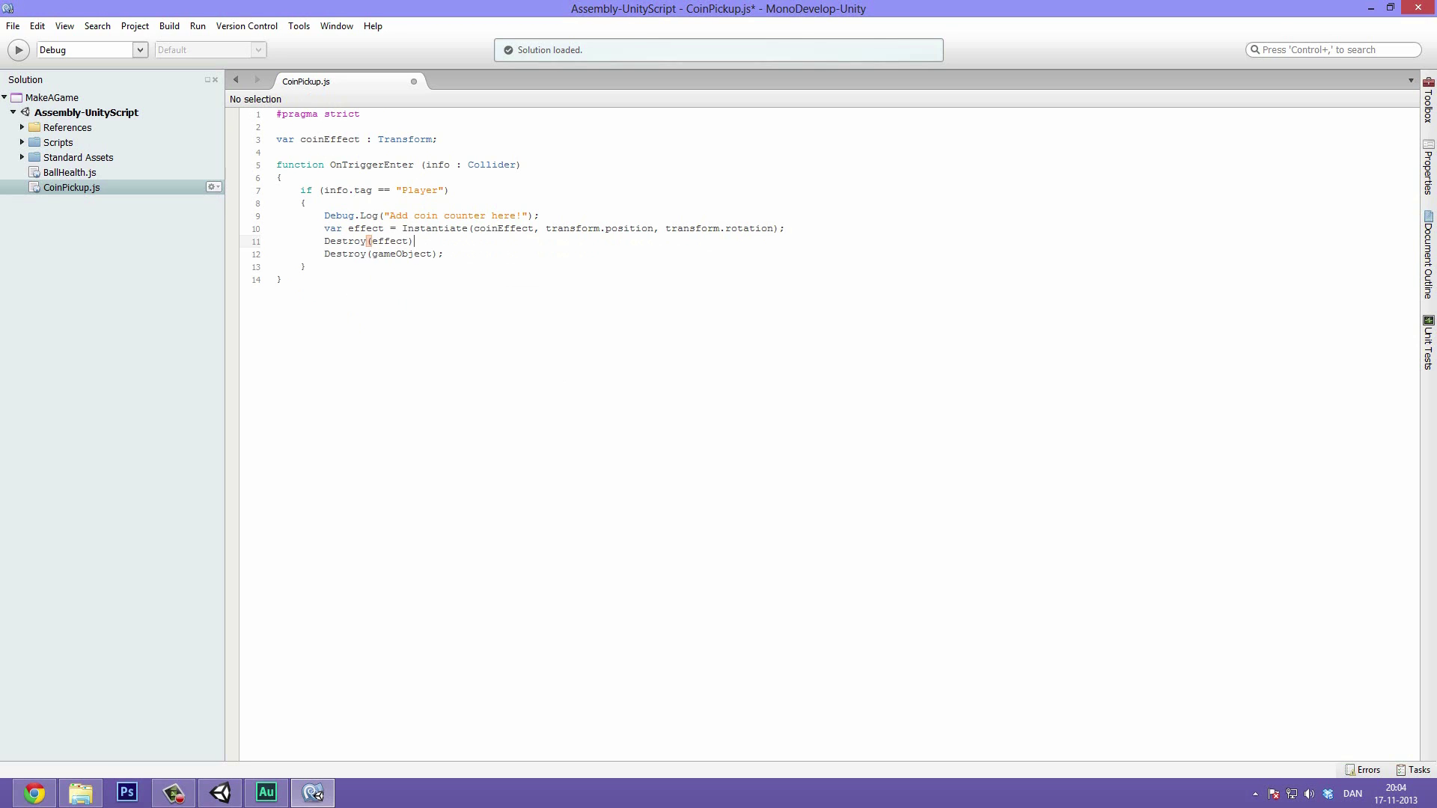
key("BackSpace")
type(");")
key("ctrl+s")
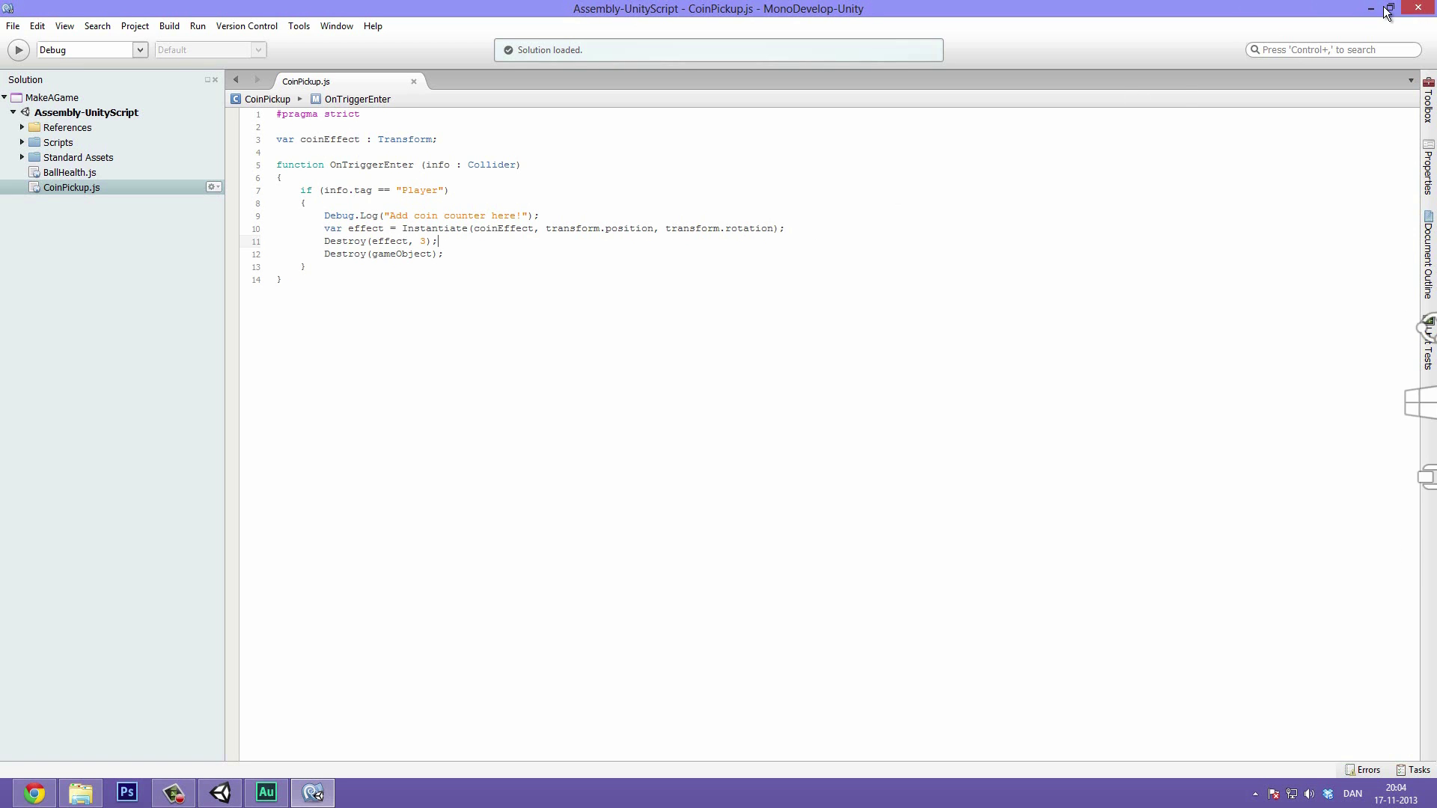
key("alt+Tab")
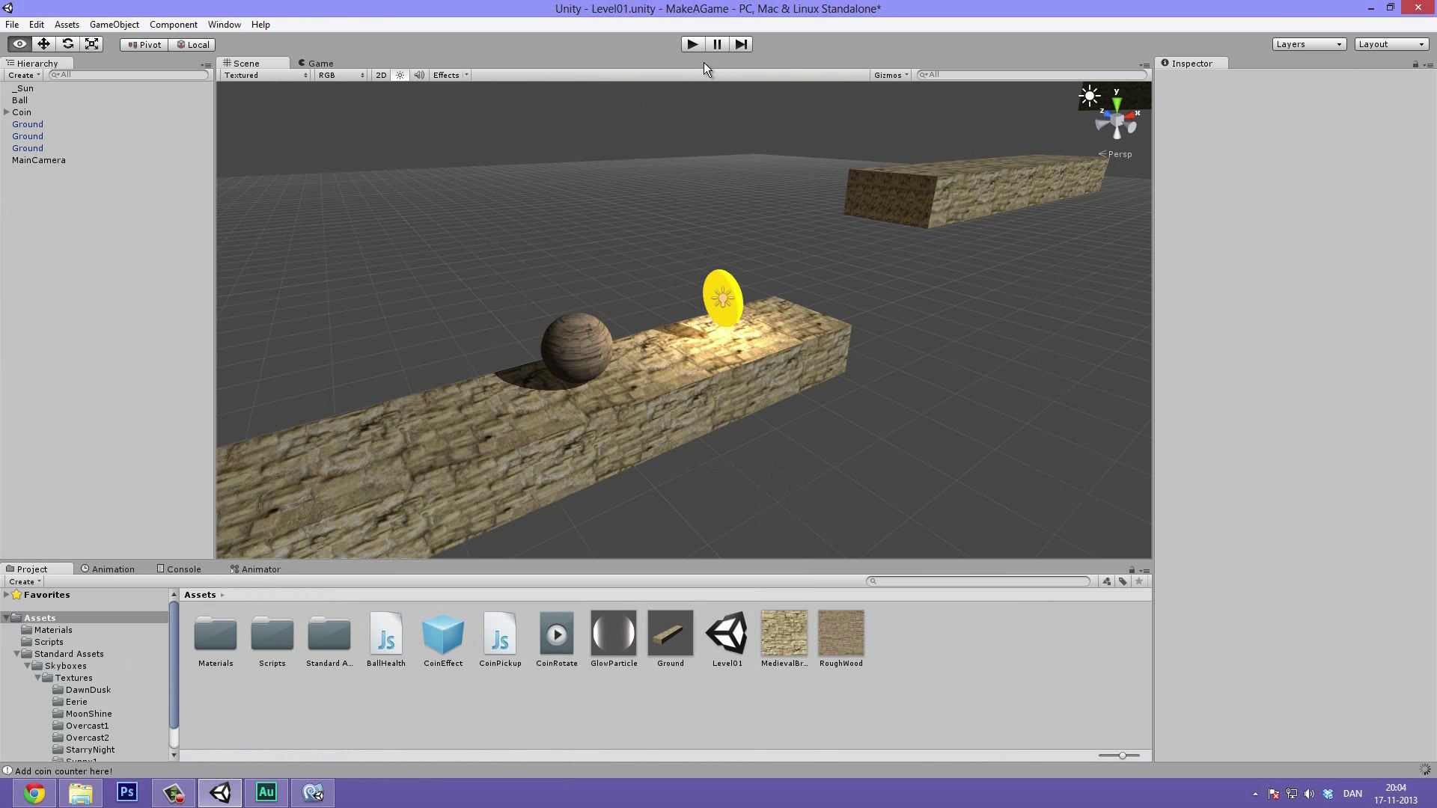
Play-test the pickup, inspect CoinEffect(Clone), then read the Transform-destroy error in the Console
left_click(690, 45)
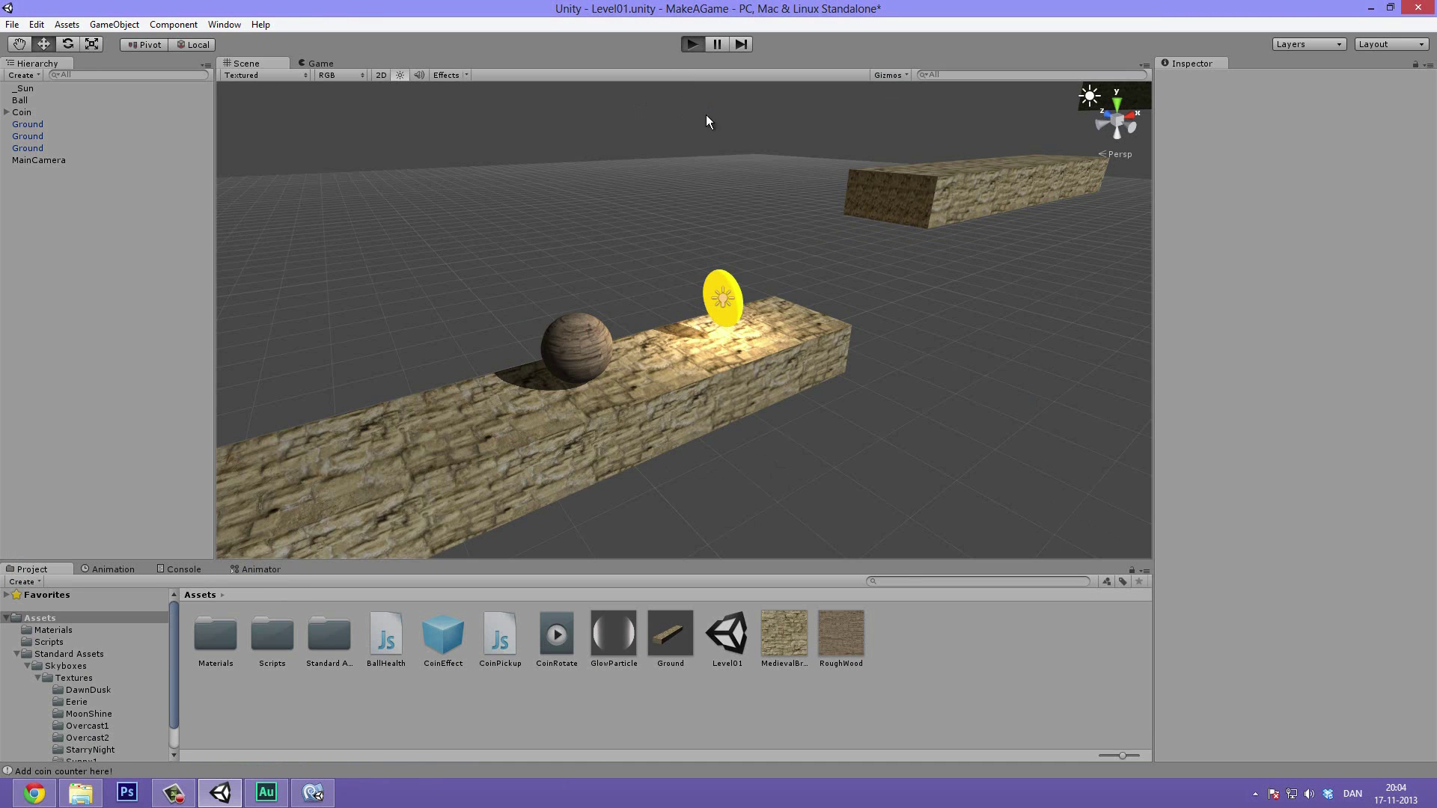
key("d")
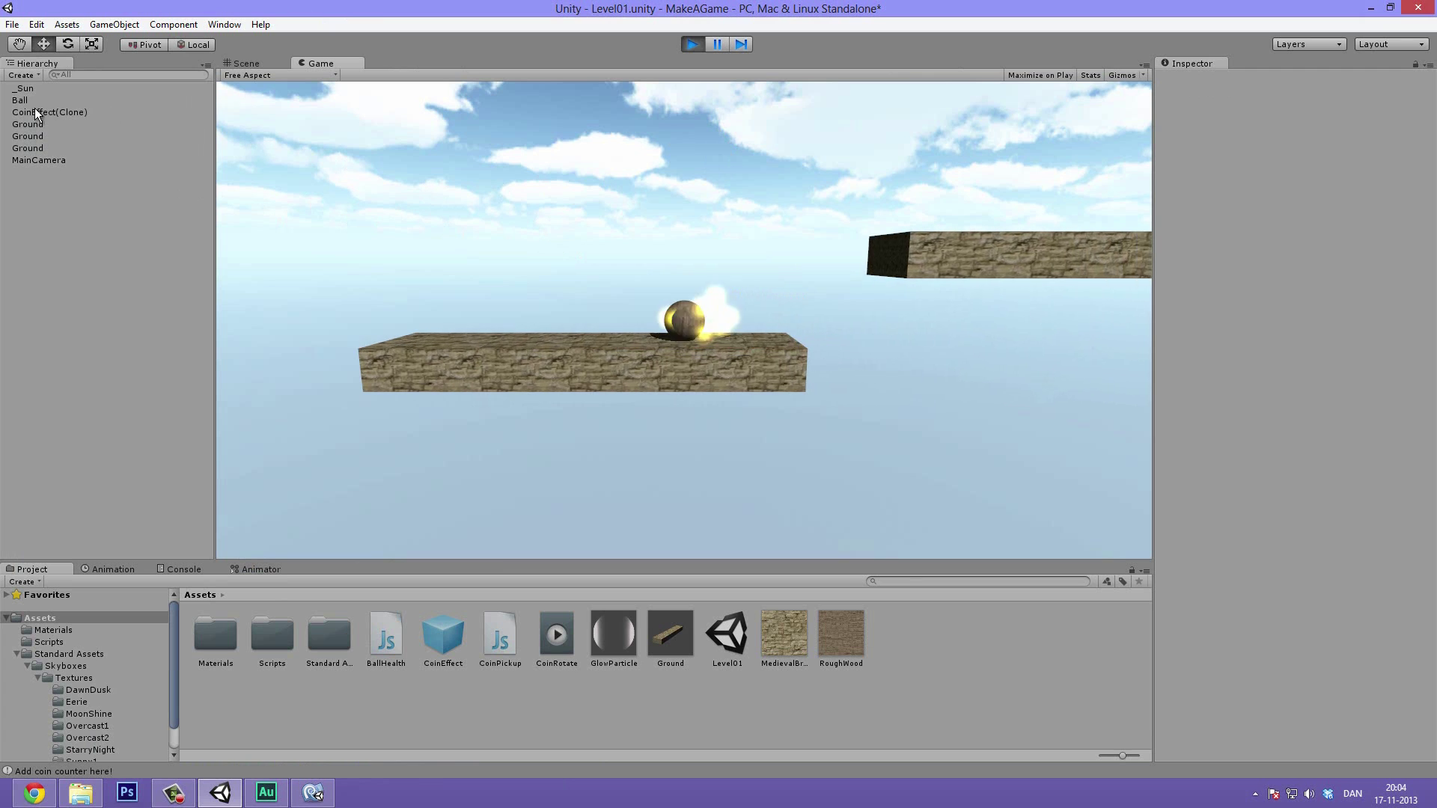
key("a")
left_click(52, 112)
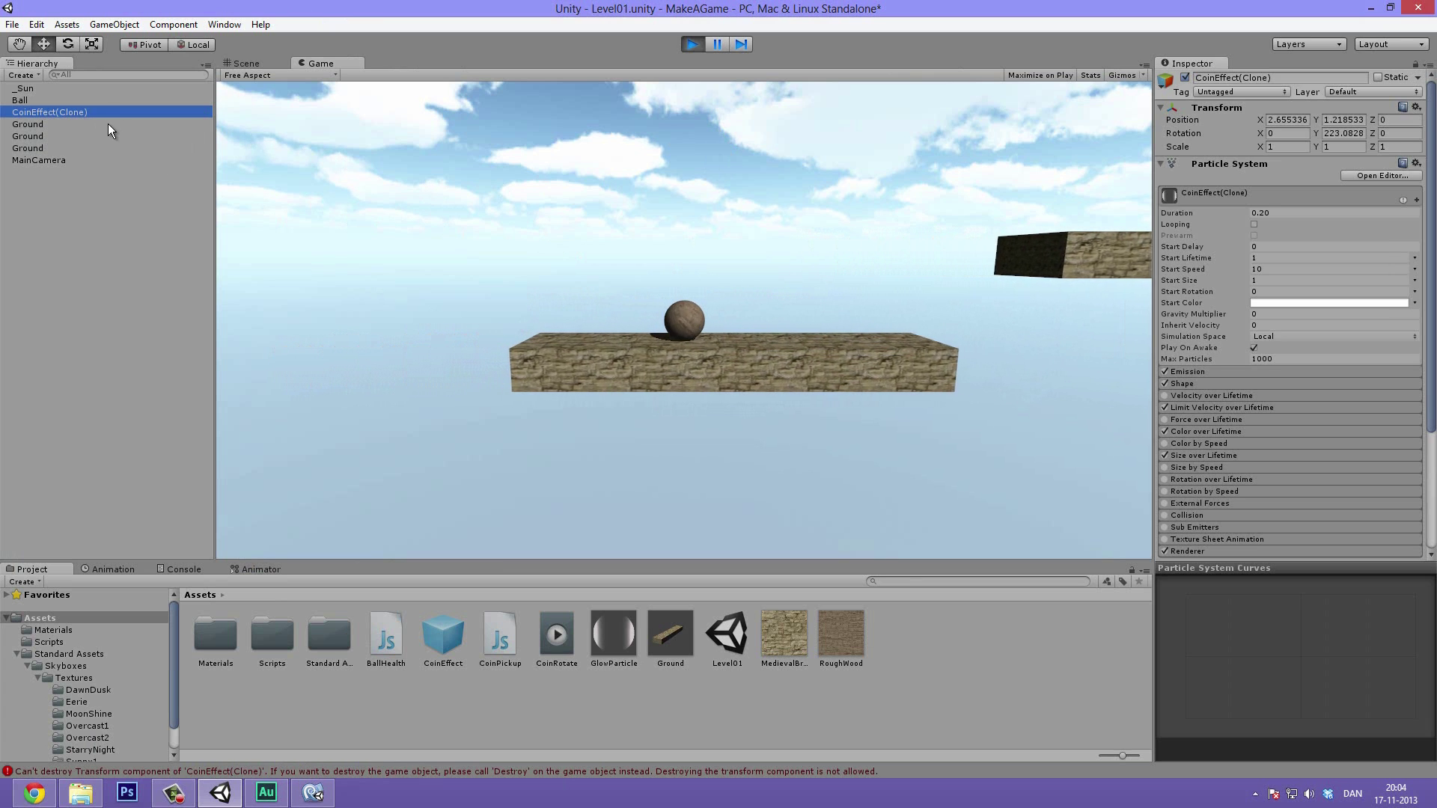
left_click(464, 177)
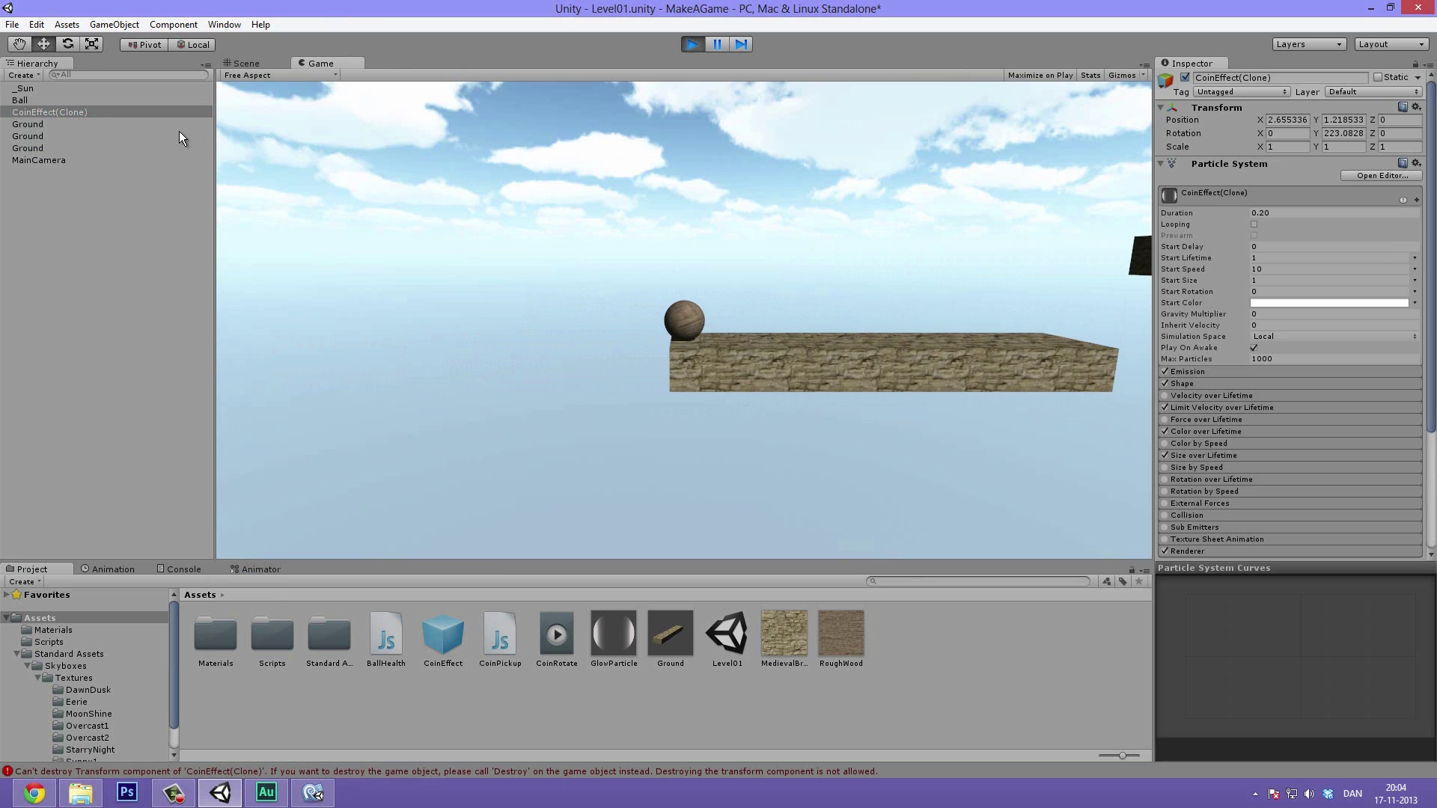
left_click(687, 43)
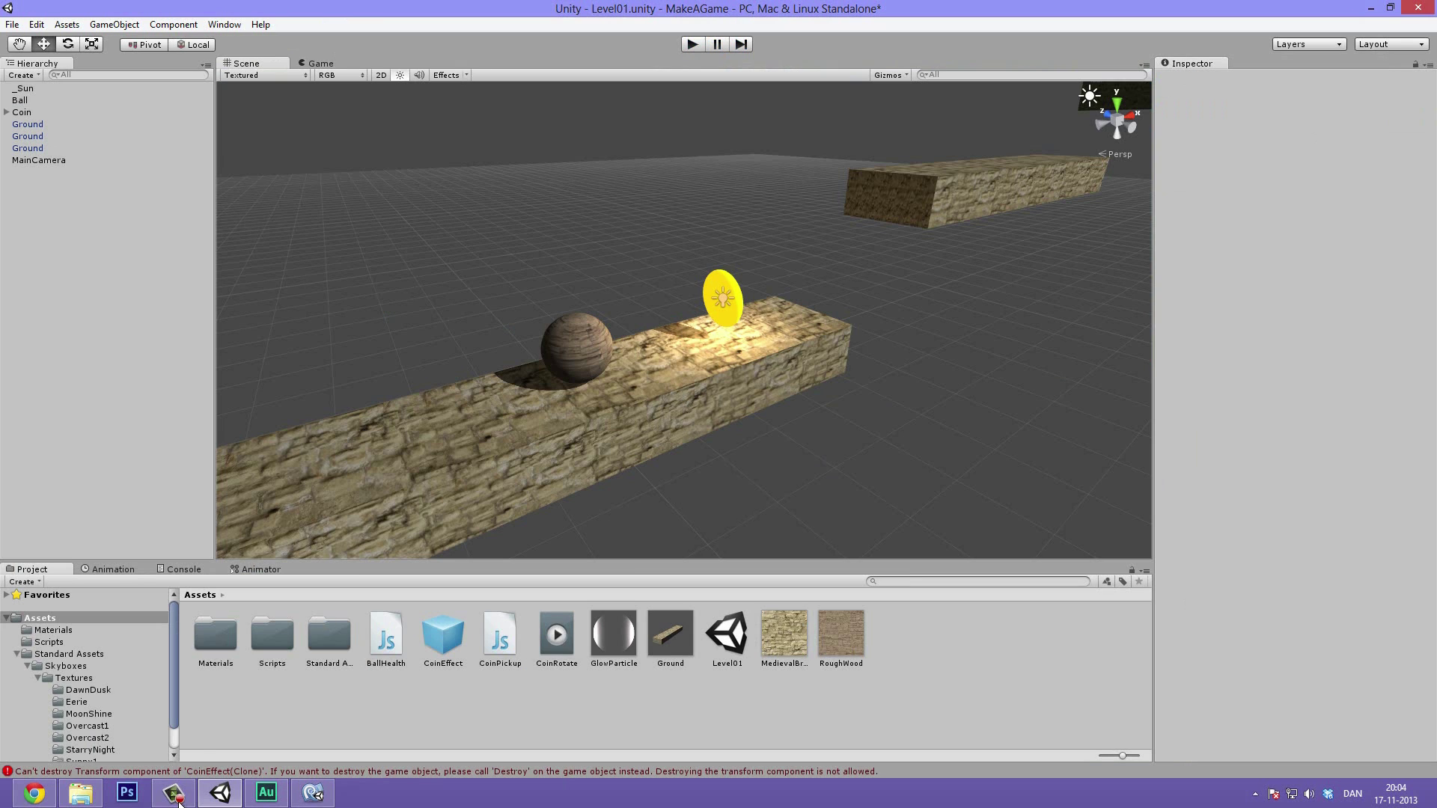
left_click(141, 772)
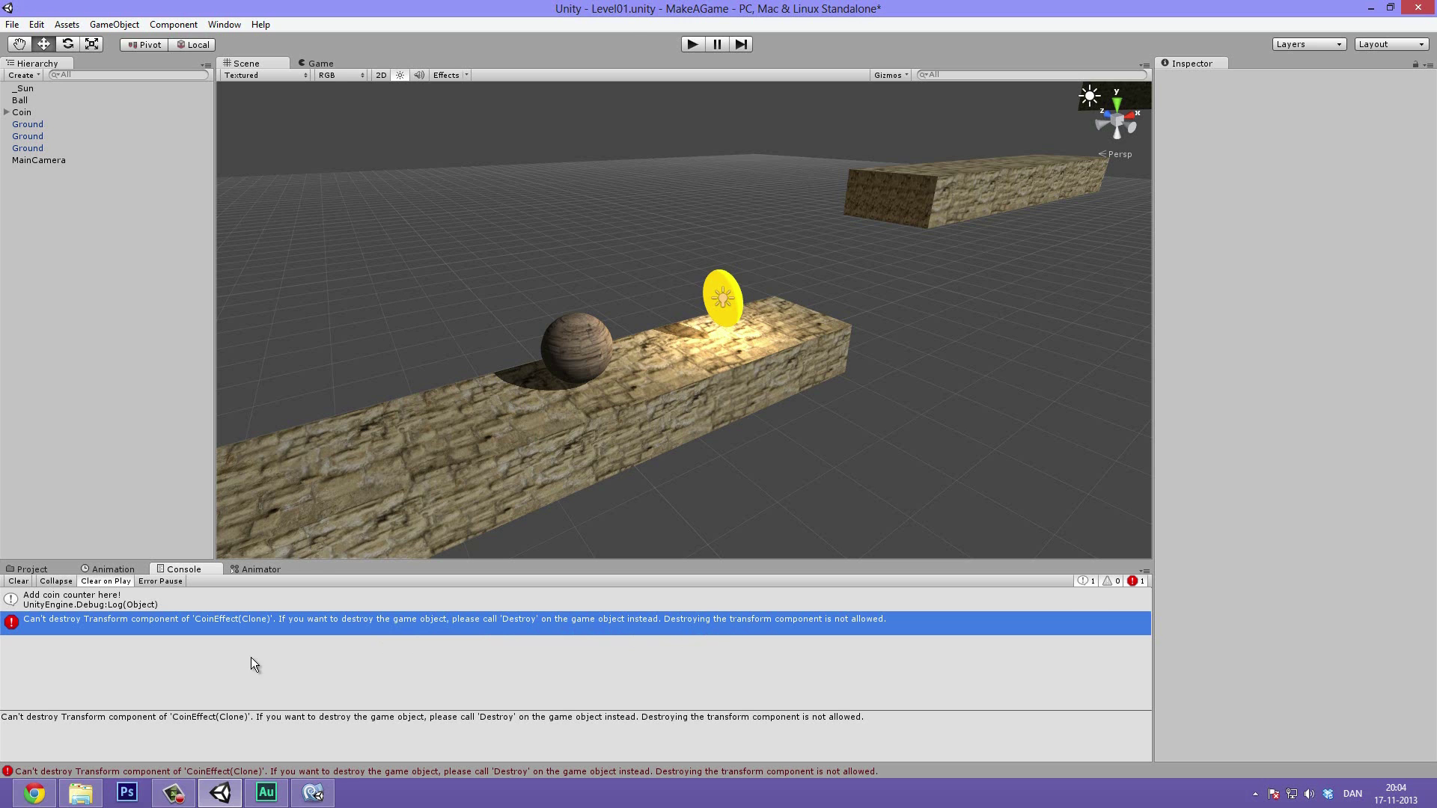
left_click(313, 792)
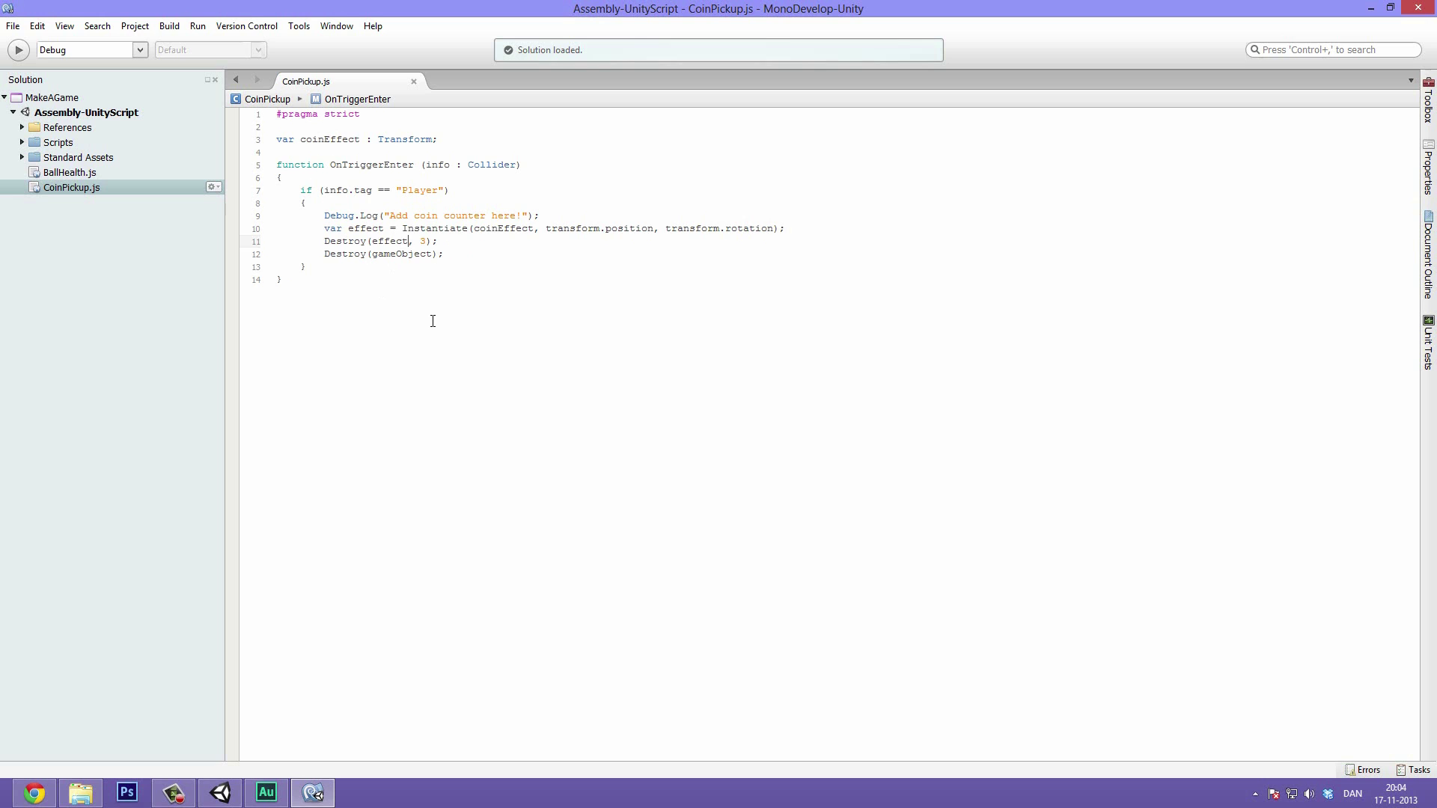
Make line 11 read Destroy(effect.gameObject, 3); save CoinPickup.js, and return to Unity
type(".game")
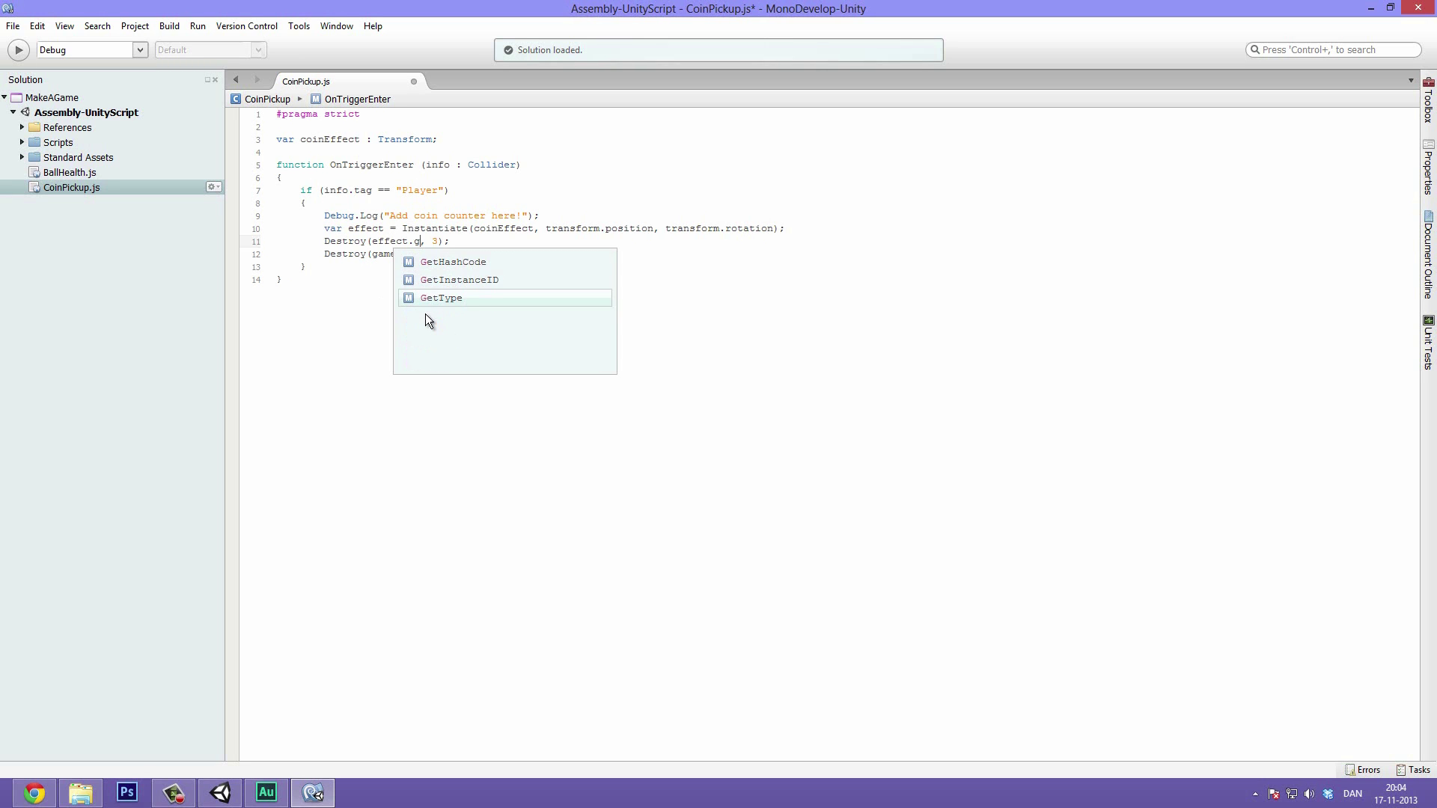
type("Object")
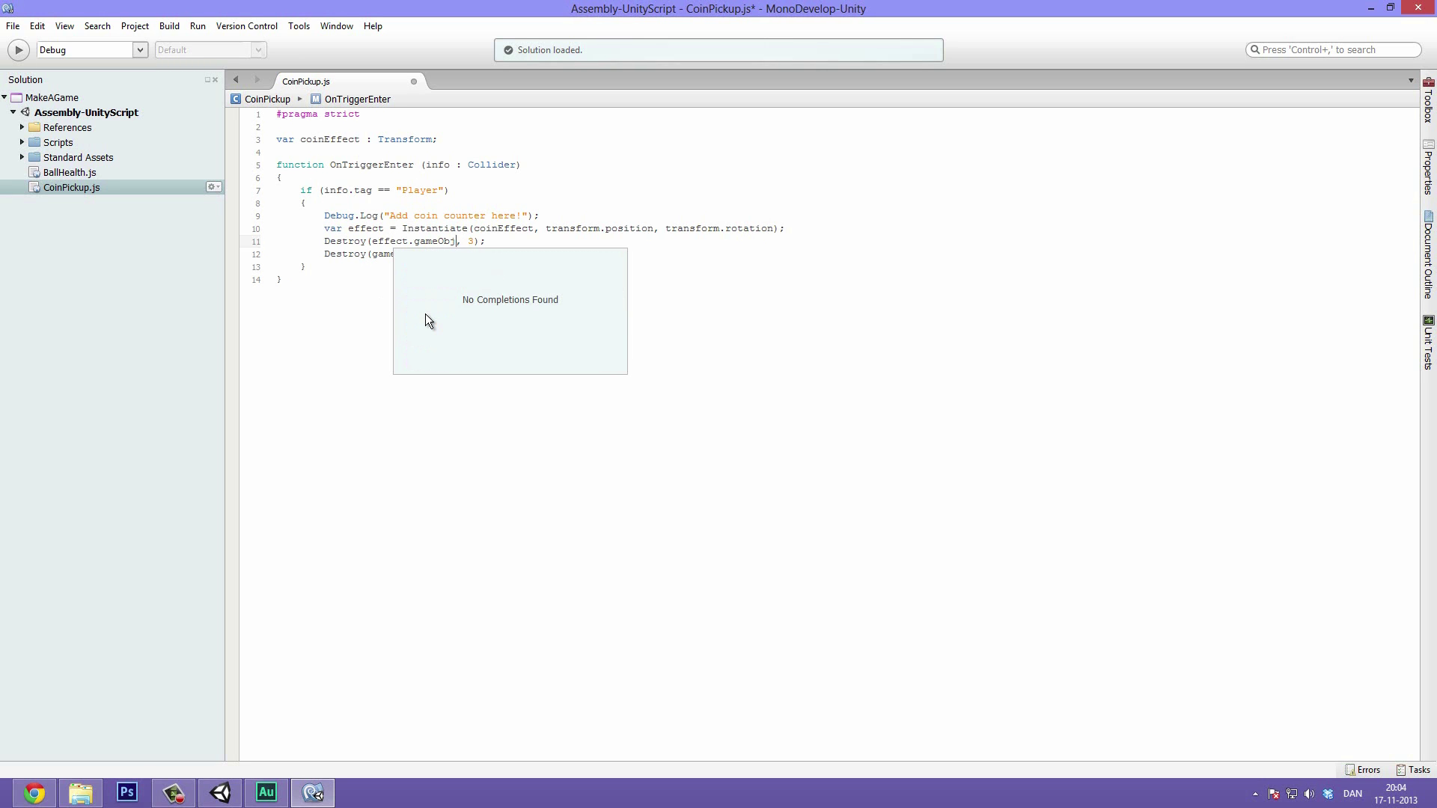
left_click_drag(439, 241, 439, 234)
left_click(439, 234)
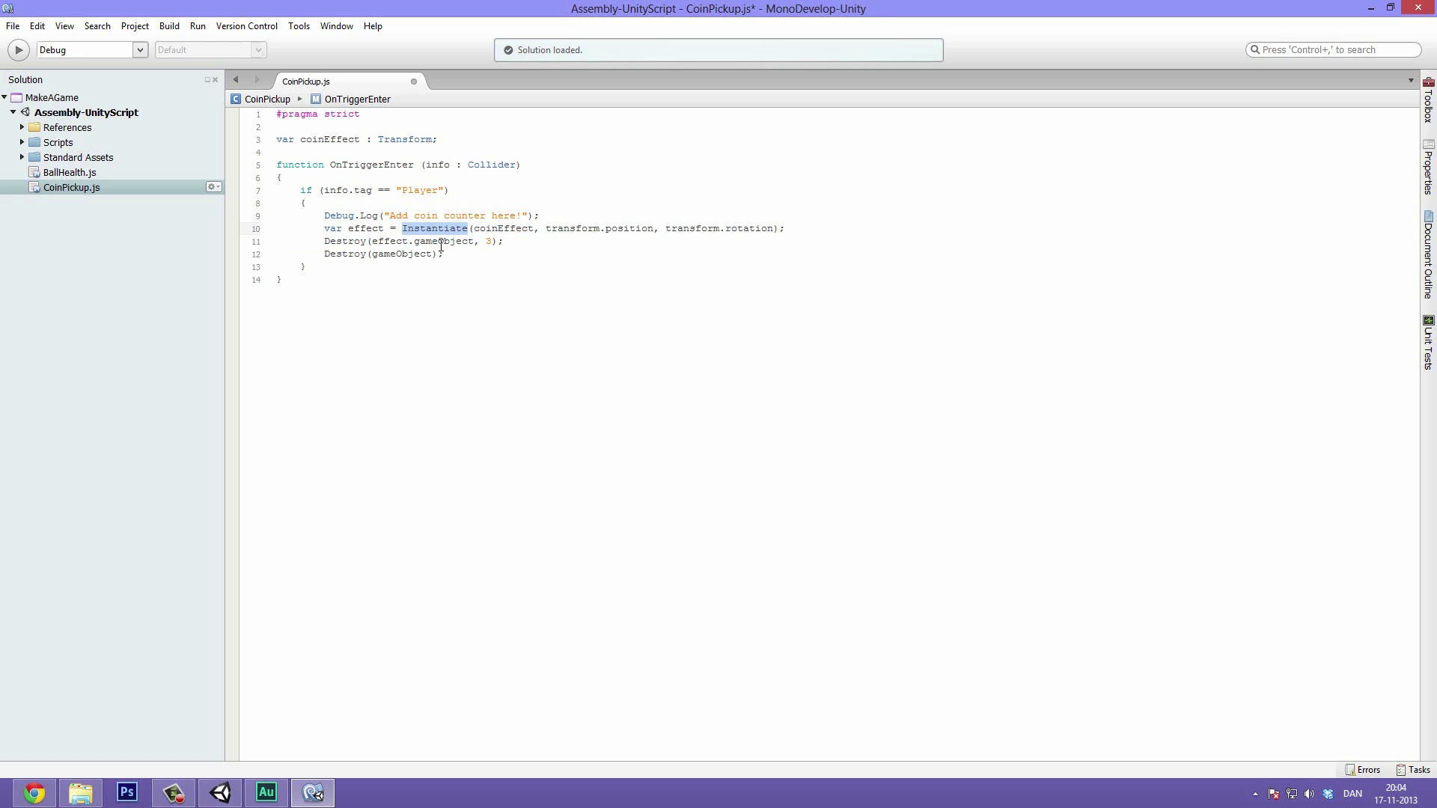
key("ctrl+s")
key("alt+Tab")
Play-test the level, rolling the ball into the coin and back, then stop play
key("ctrl+p")
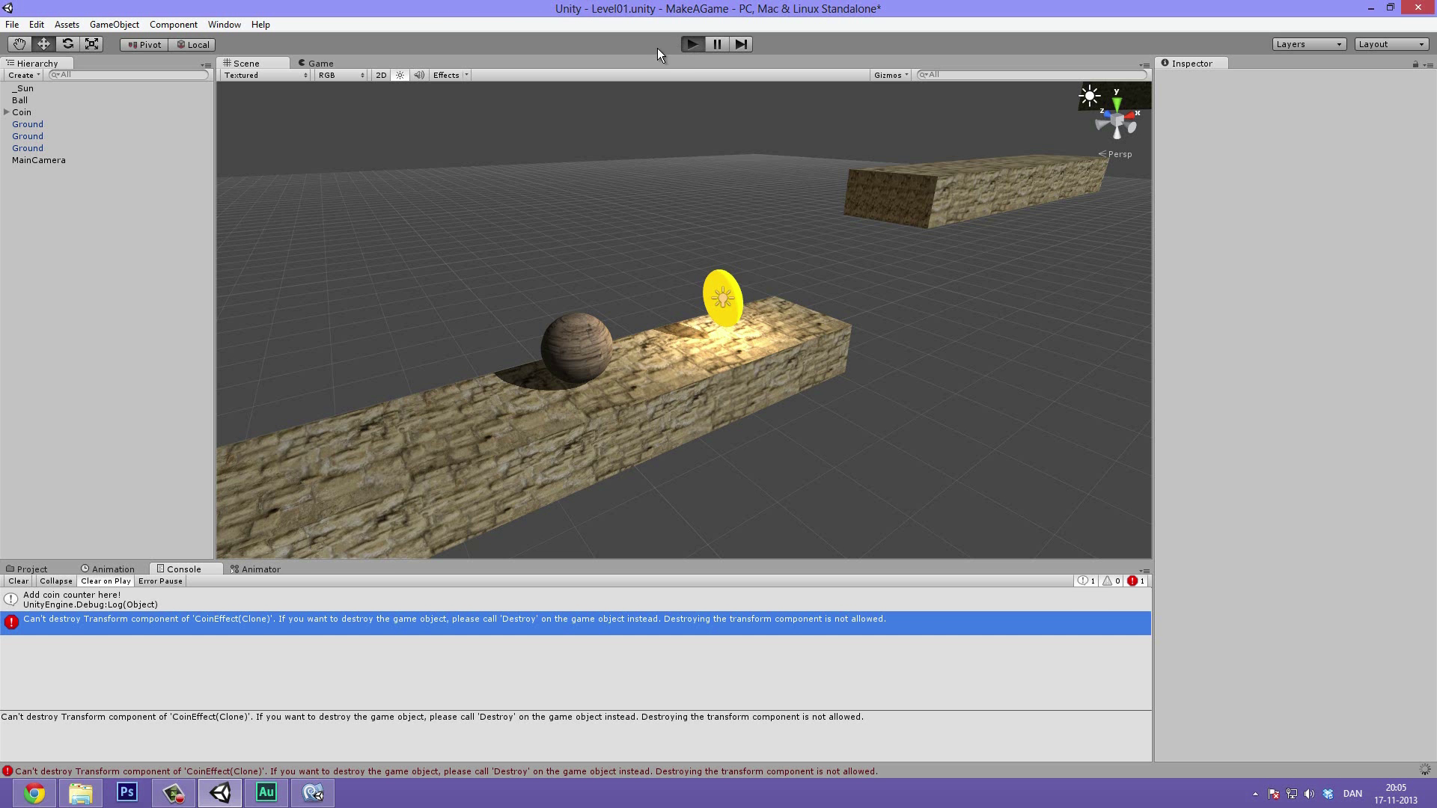
key("d")
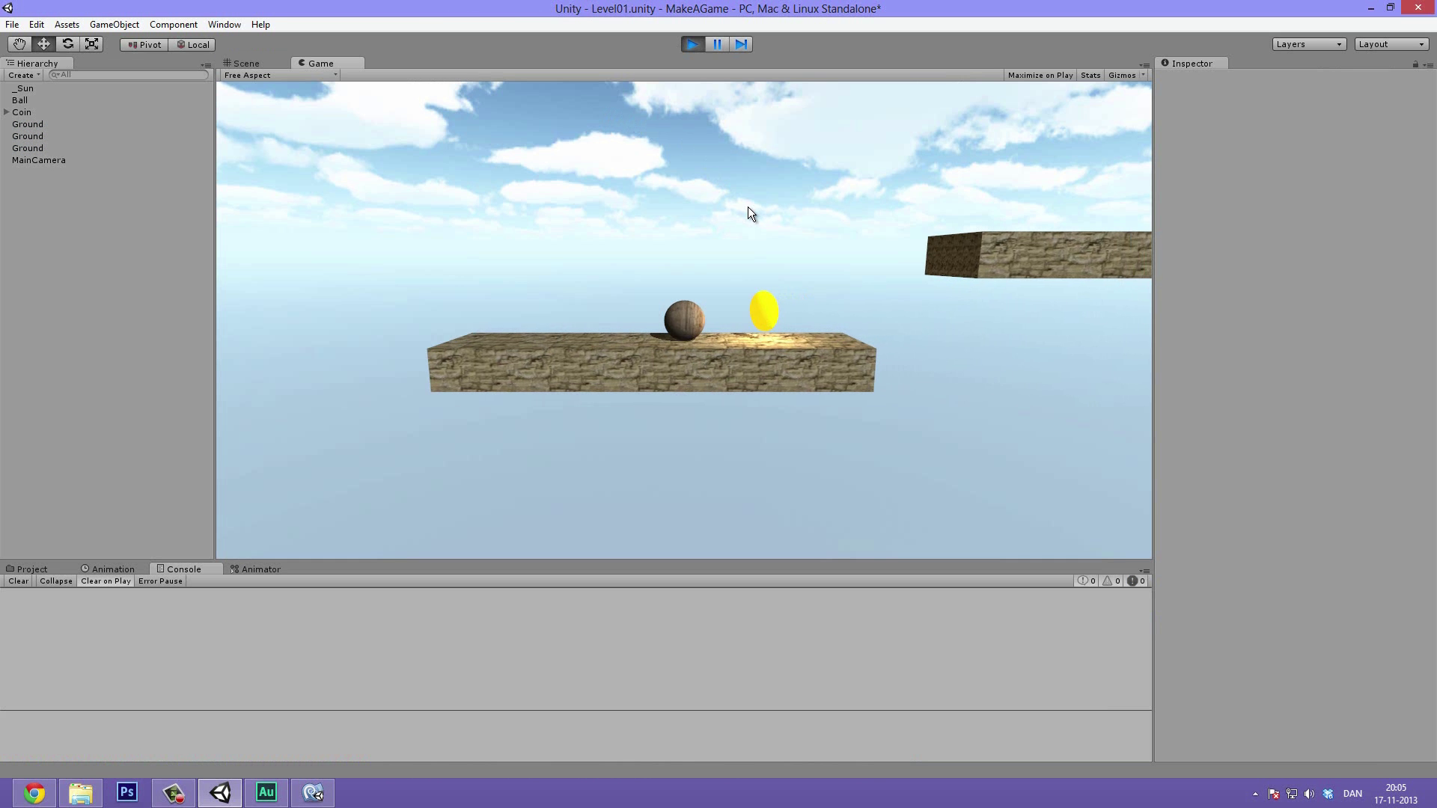
key("a")
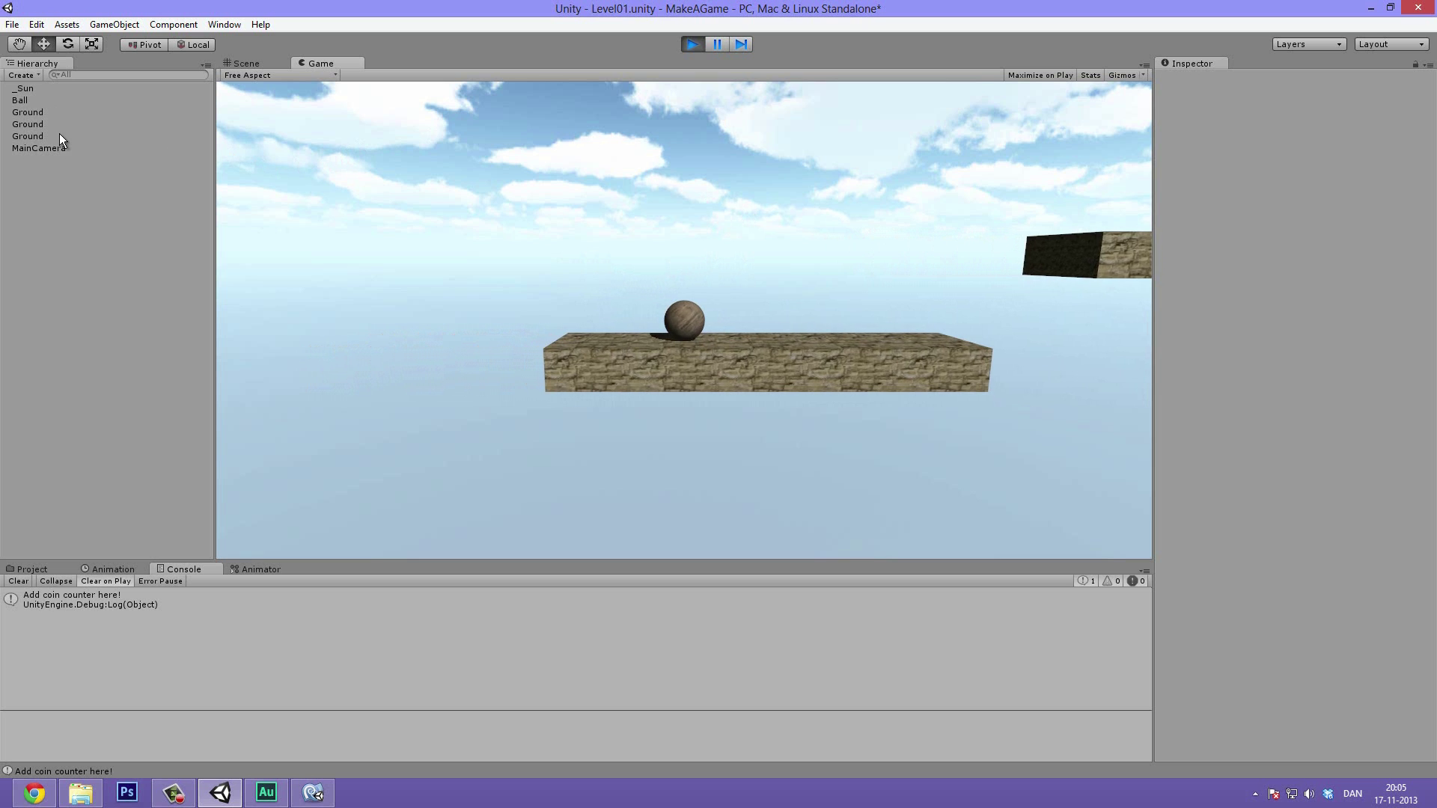
left_click(693, 44)
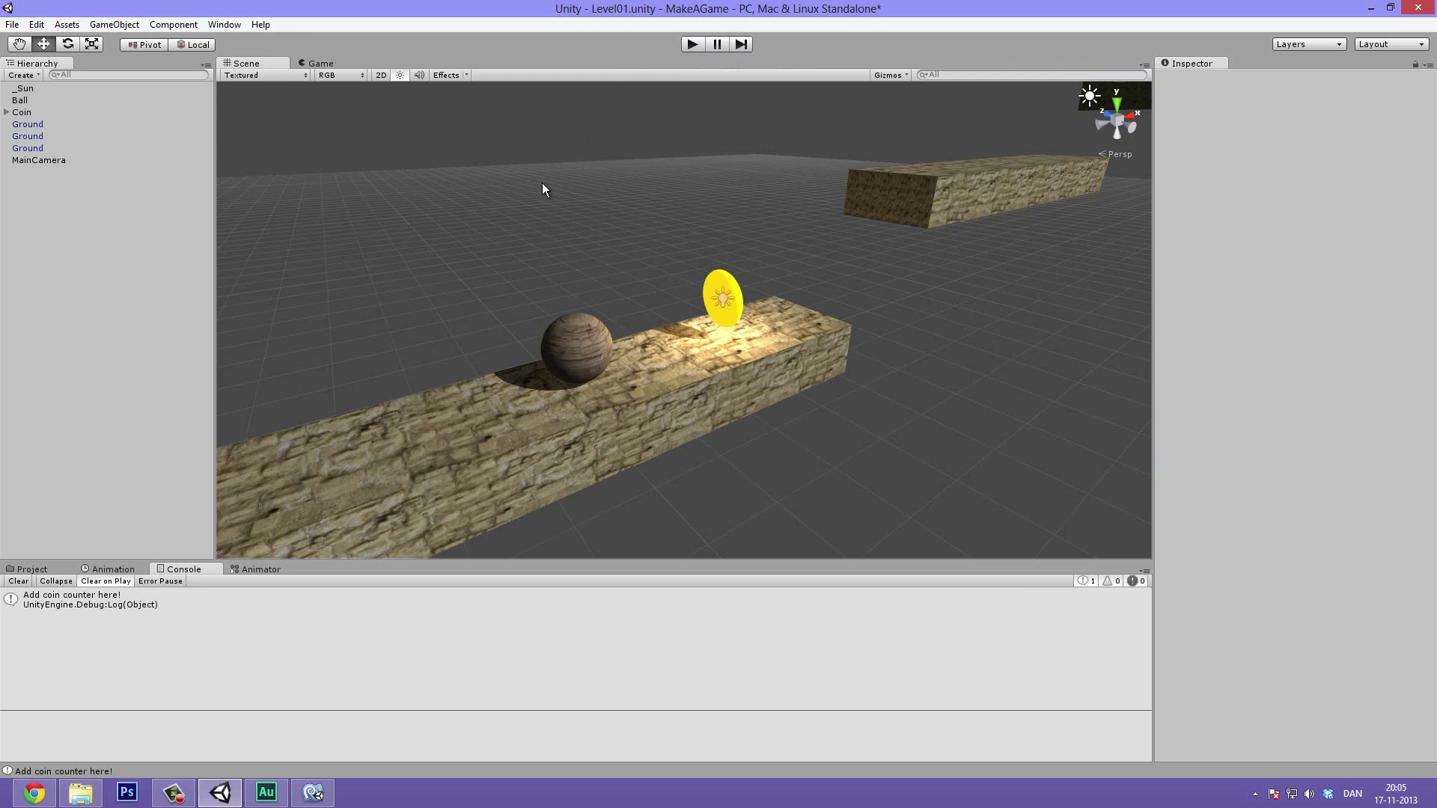
Return to the CoinPickup script in MonoDevelop, placing the cursor around lines 9–13
key("alt+Tab")
left_click(486, 215)
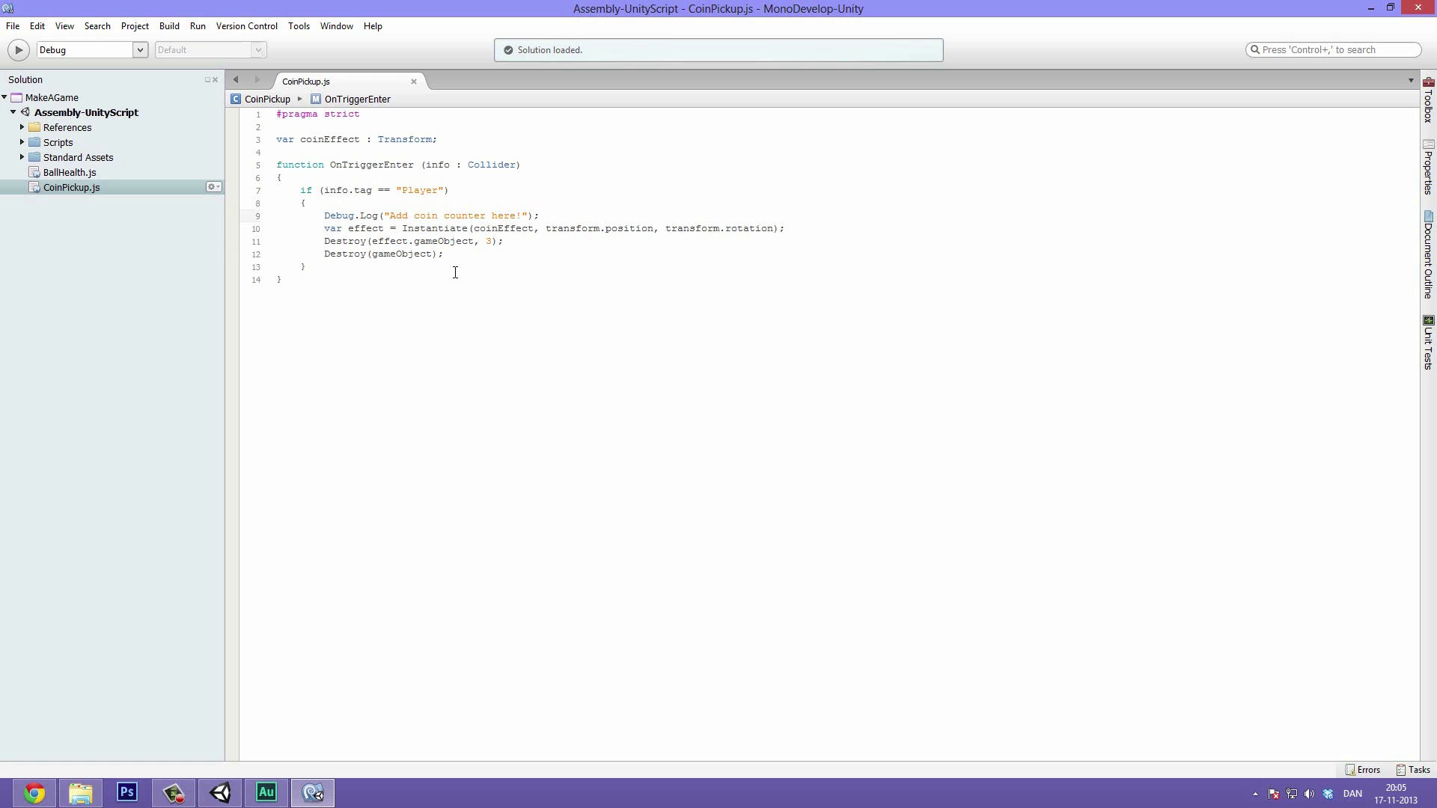
left_click(455, 272)
Drag the Coin from the Hierarchy into Assets to create a Coin prefab, retrying the failed move
left_click(1371, 7)
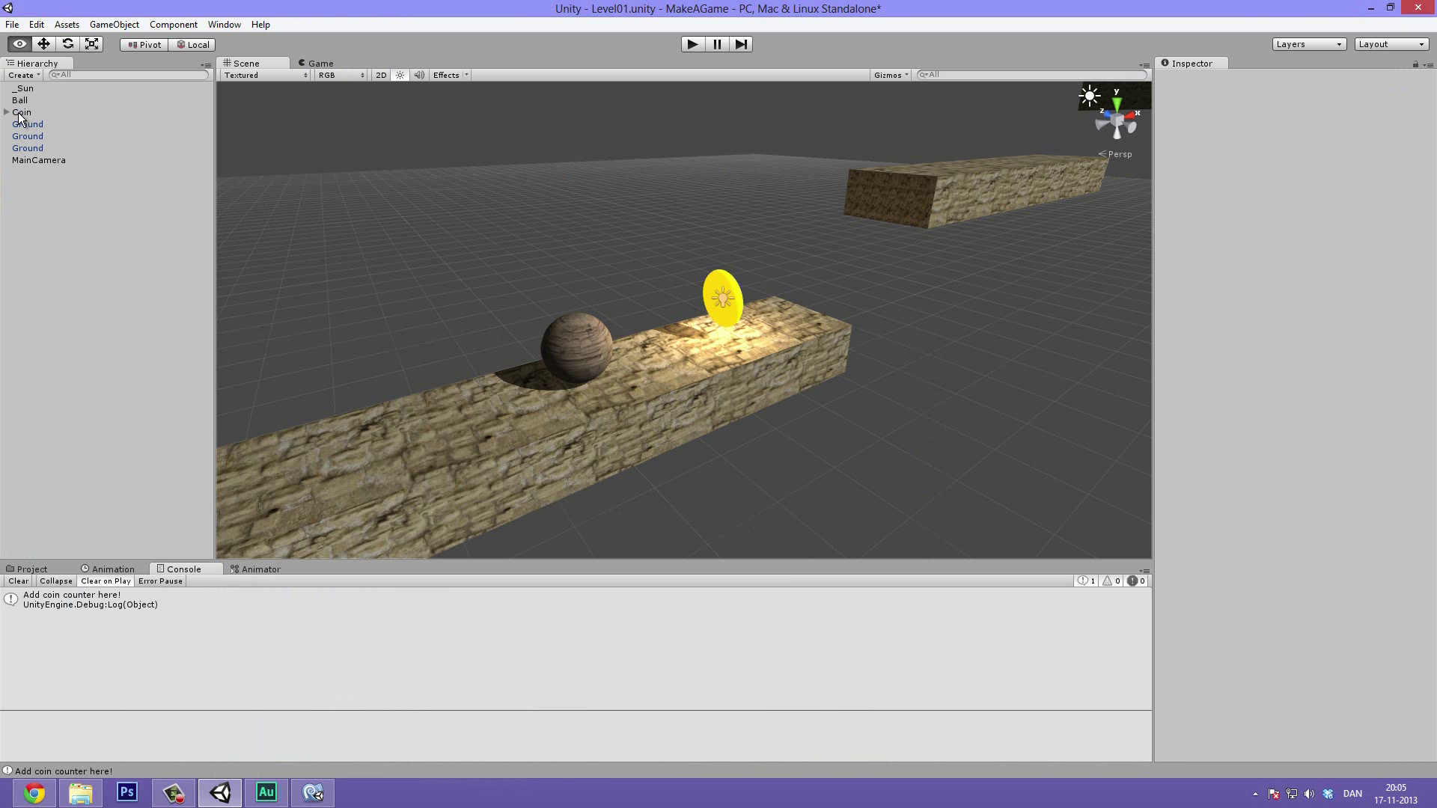
left_click(30, 568)
left_click_drag(27, 116, 584, 690)
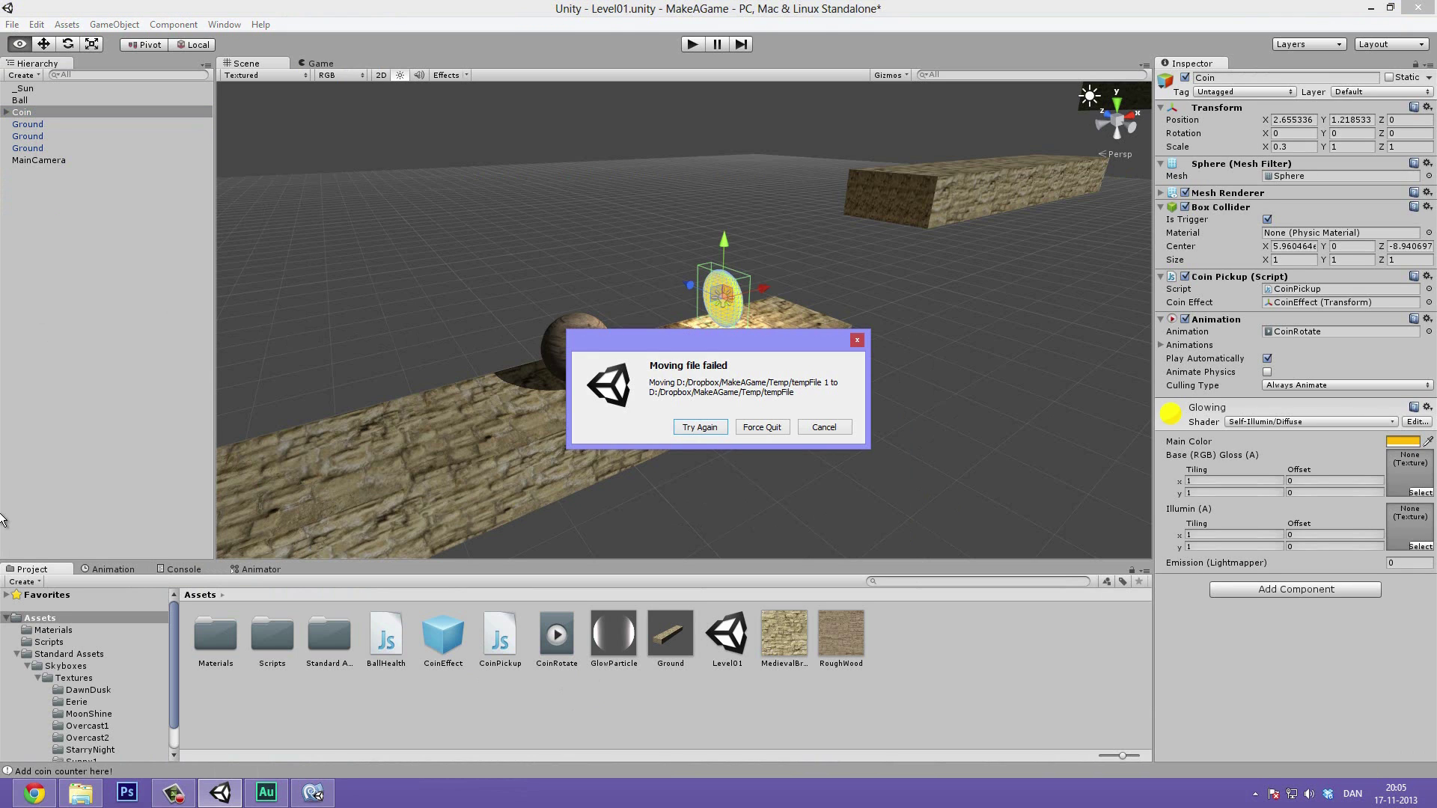
left_click(715, 419)
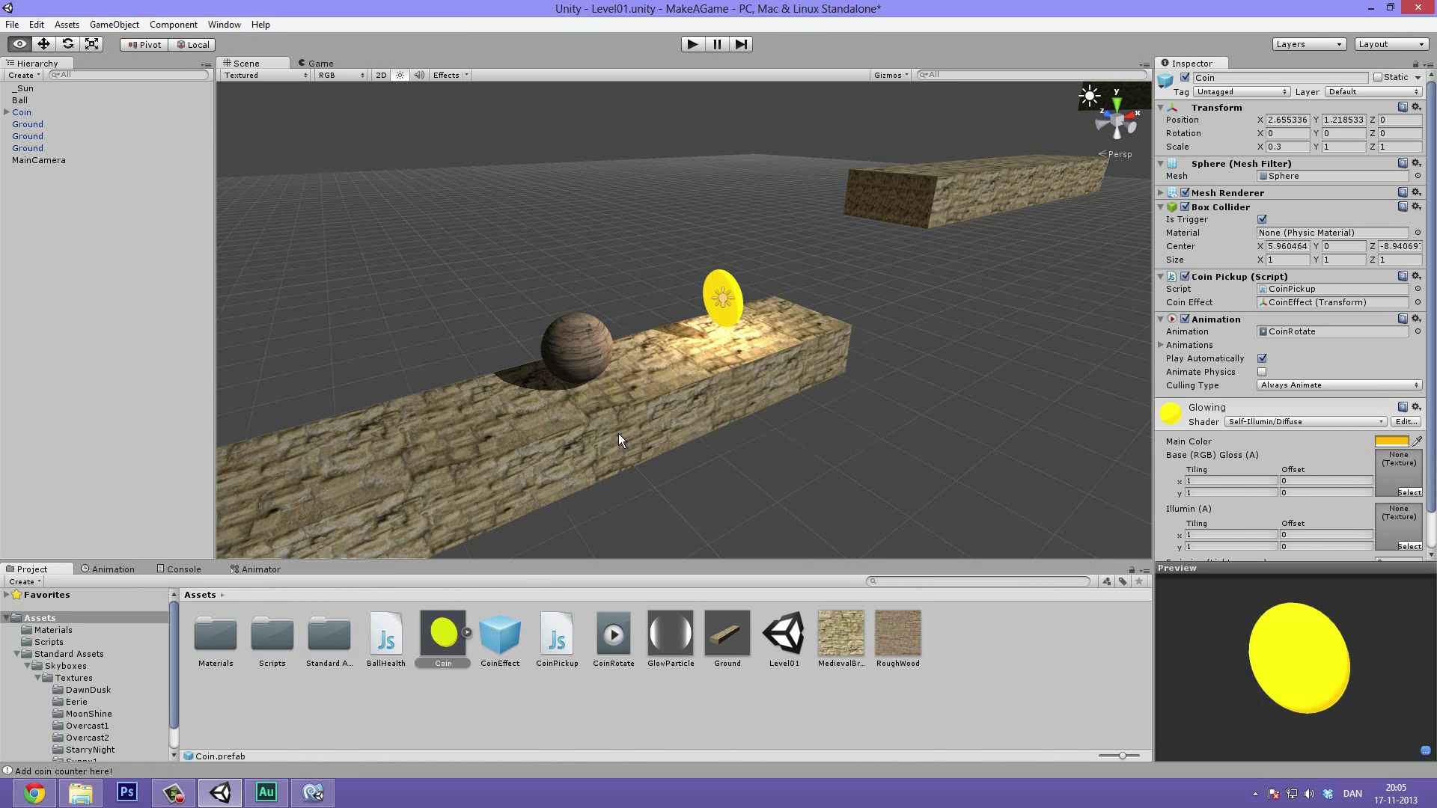
Place a test copy of the Coin prefab on the ground, inspect it, then undo it
left_click_drag(456, 619, 482, 369)
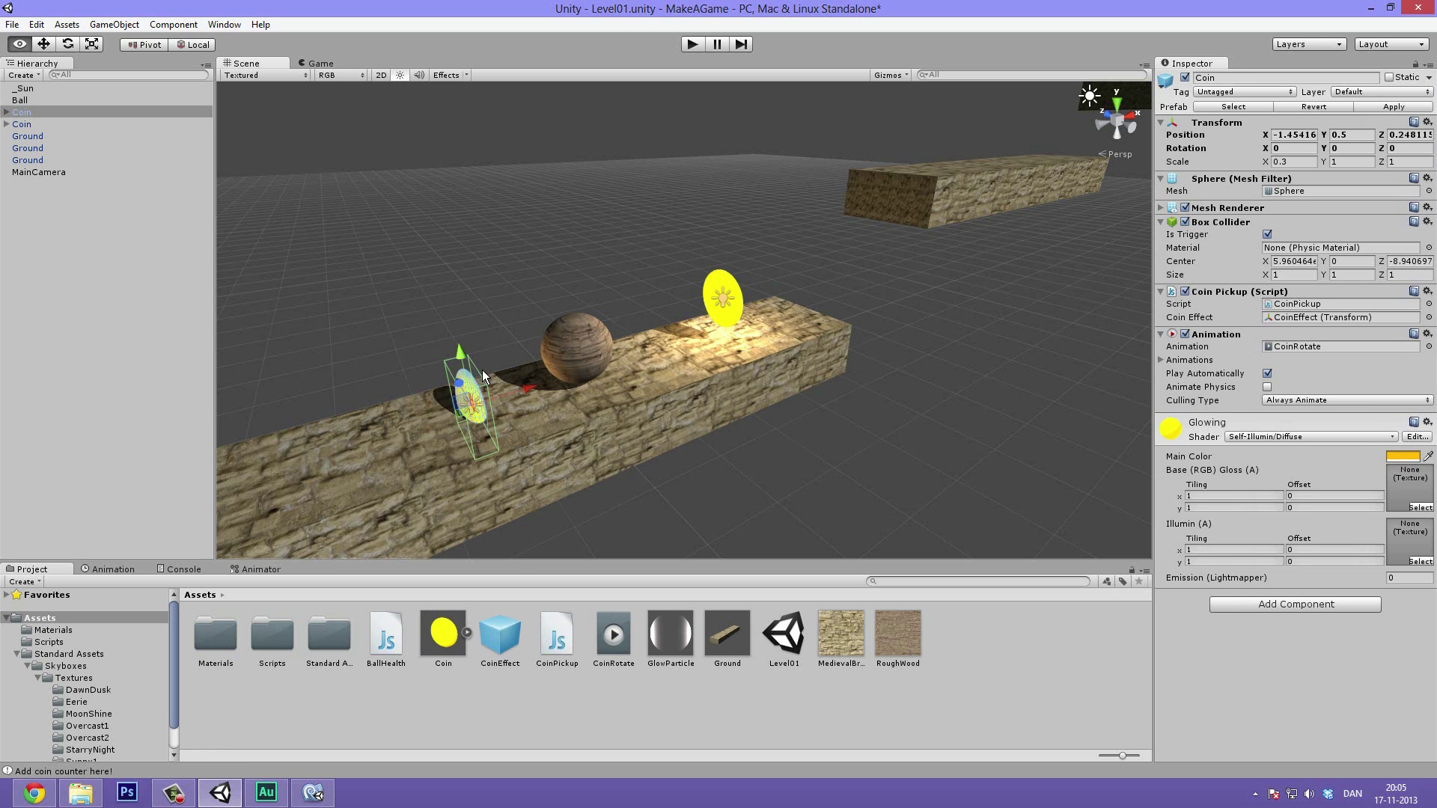
left_click_drag(458, 316, 569, 156, "alt")
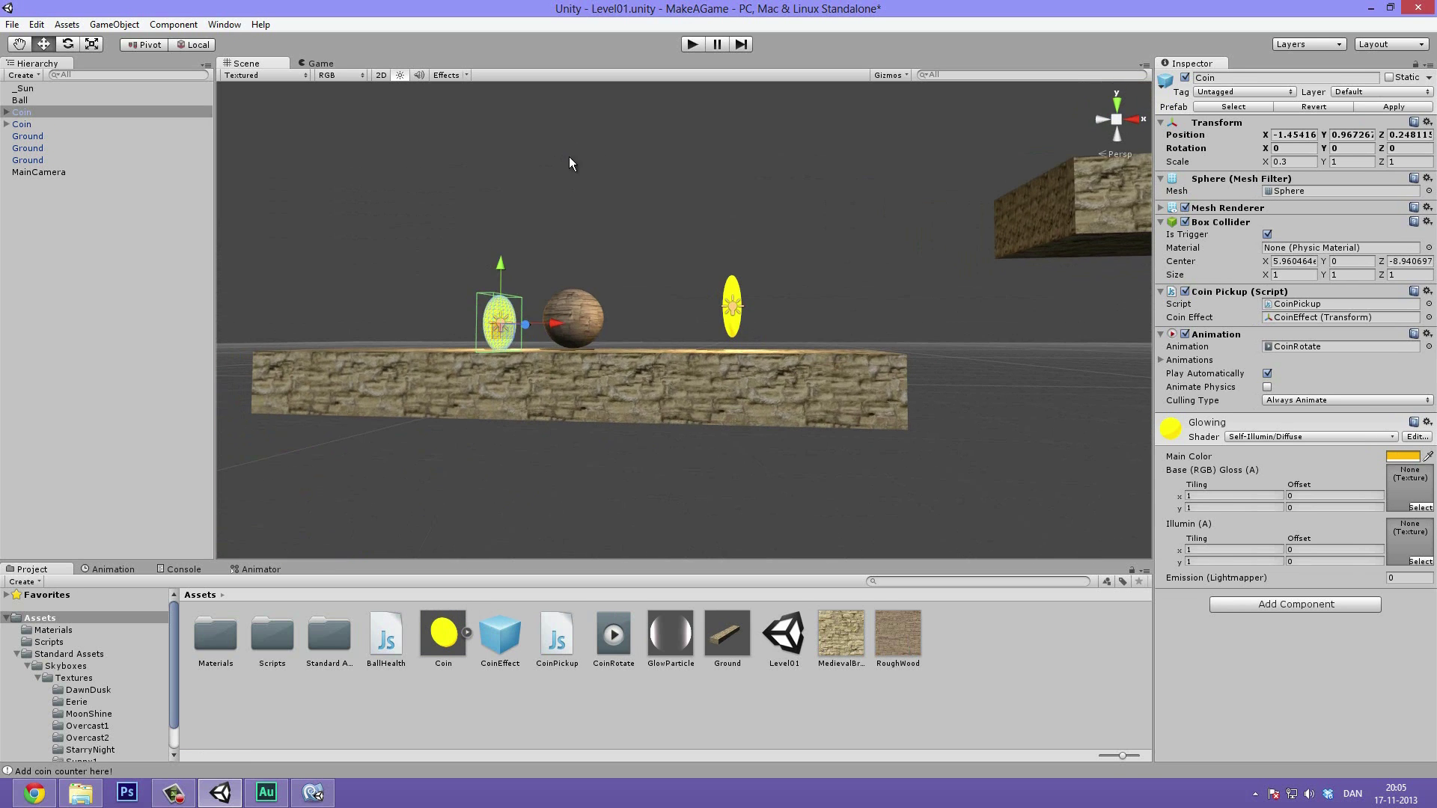
key("ctrl+z")
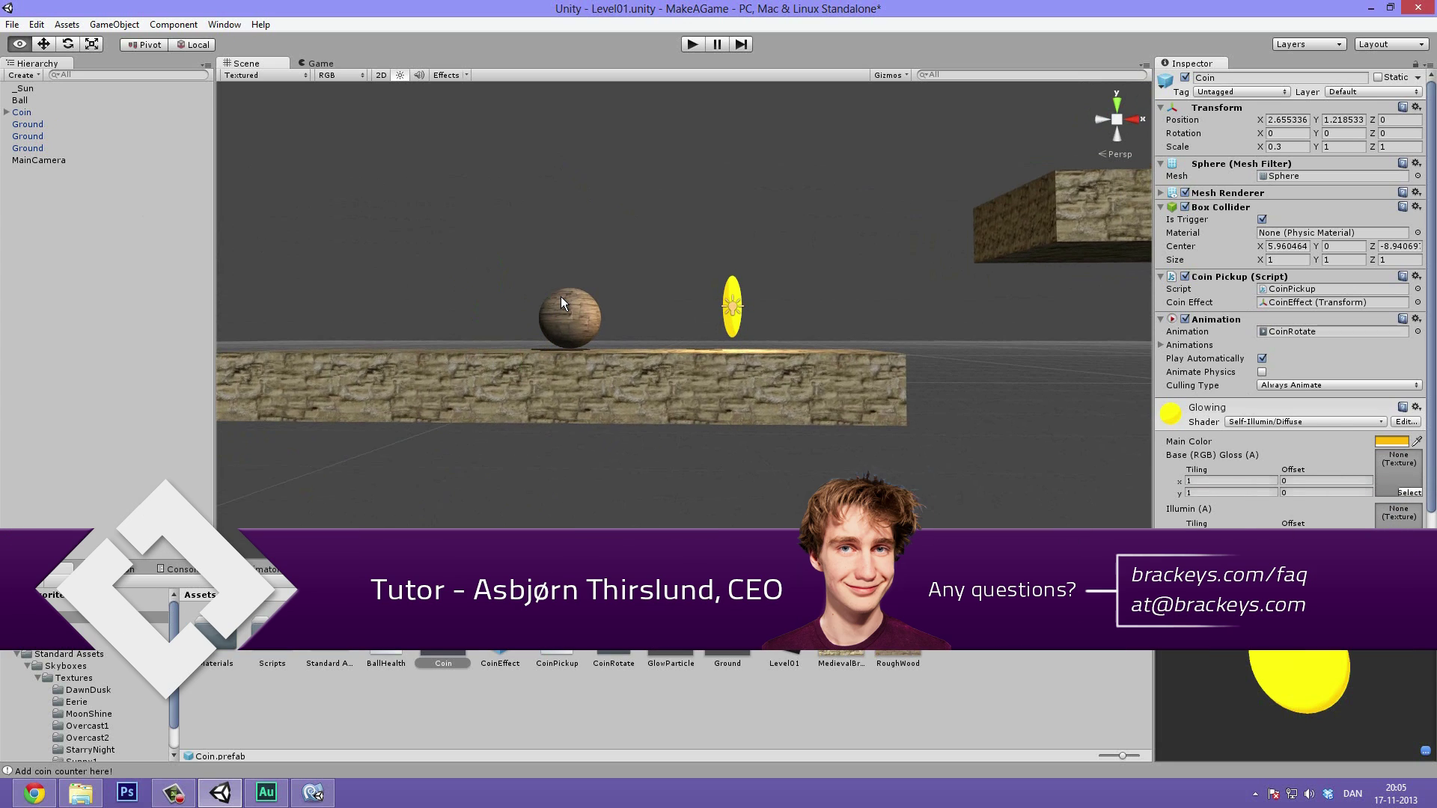